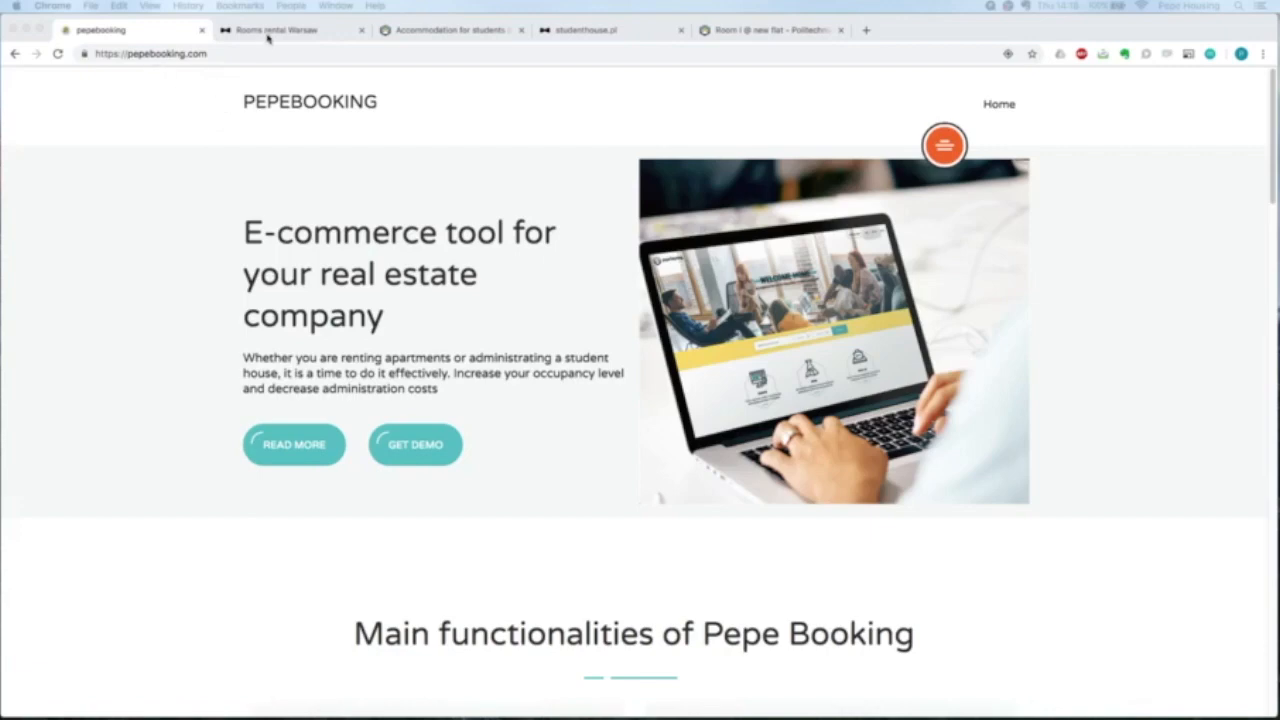
# View the Pepe Company Warsaw room rentals page, then go to the Pepe Housing student homepage.
pyautogui.click(268, 32)
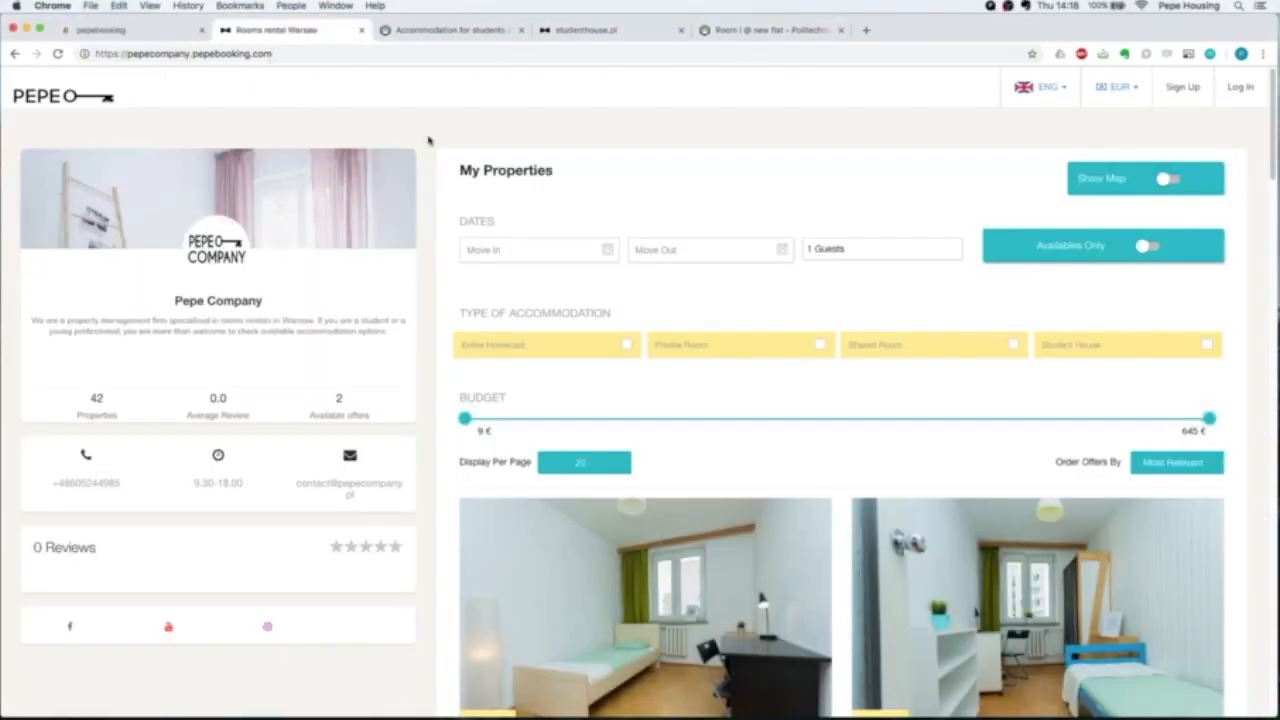
pyautogui.scroll(-1, 740, 208)
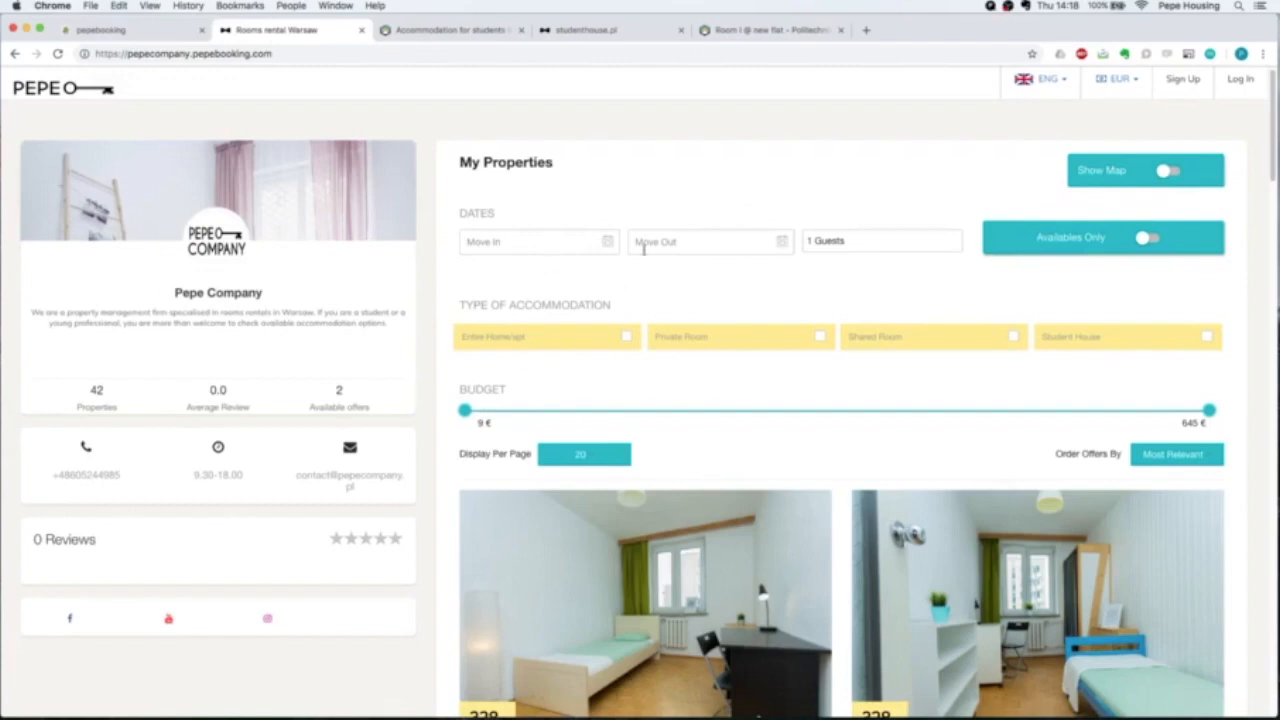
pyautogui.click(420, 33)
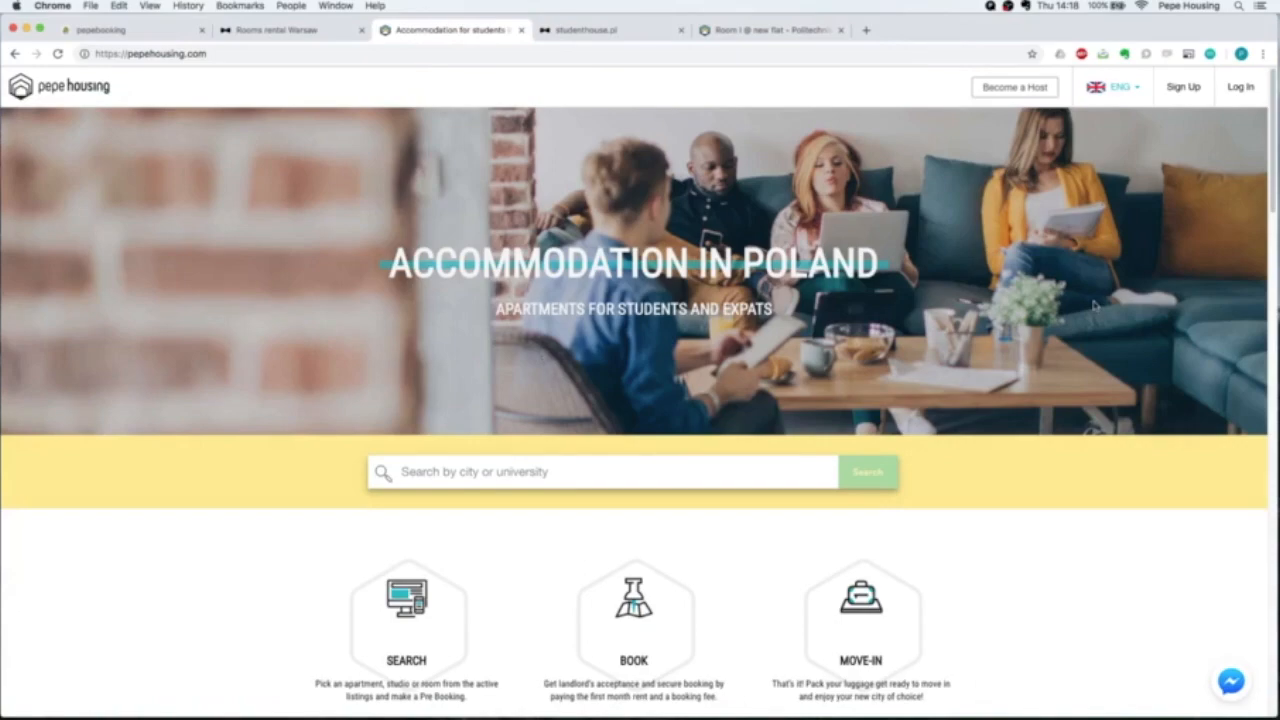
# Scroll through the Pepe Housing 'Accommodation in Poland' homepage.
pyautogui.scroll(-10, 1124, 319)
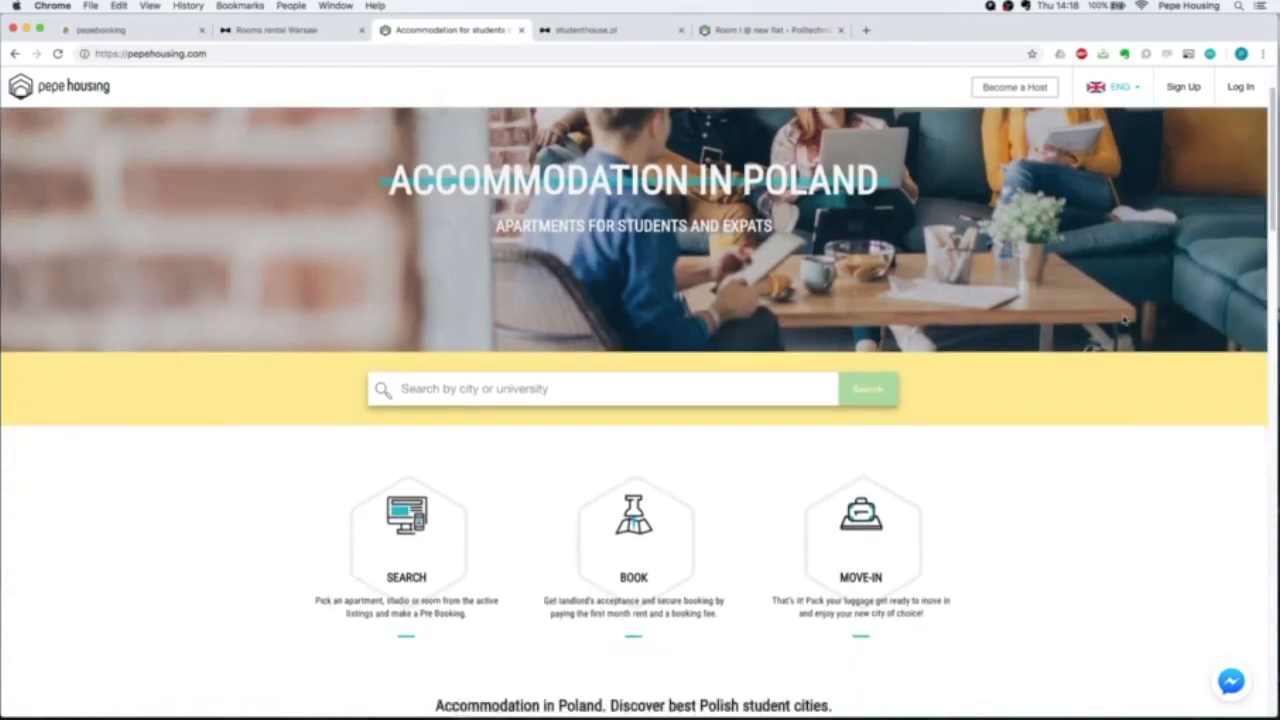
pyautogui.scroll(-10, 1124, 319)
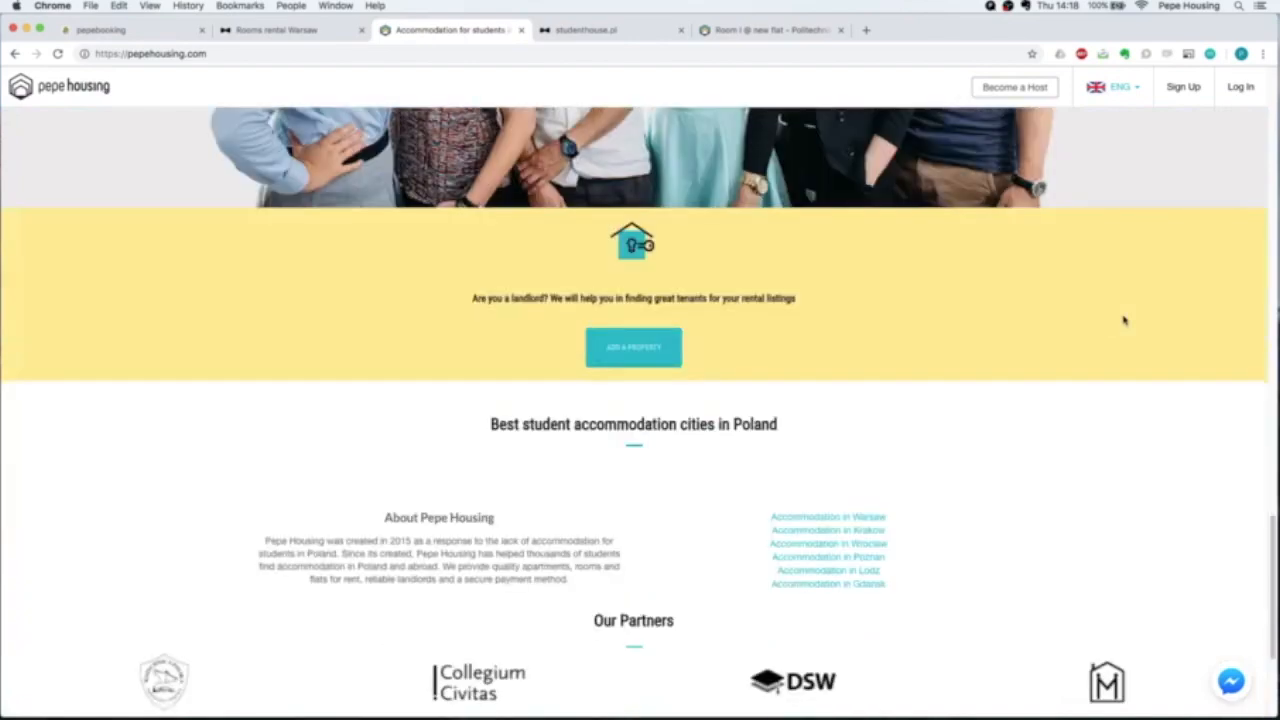
pyautogui.scroll(-3, 1124, 319)
pyautogui.scroll(20, 1123, 317)
# Browse the RentSent student housing site, then return to the Pepe Company properties page.
pyautogui.click(608, 31)
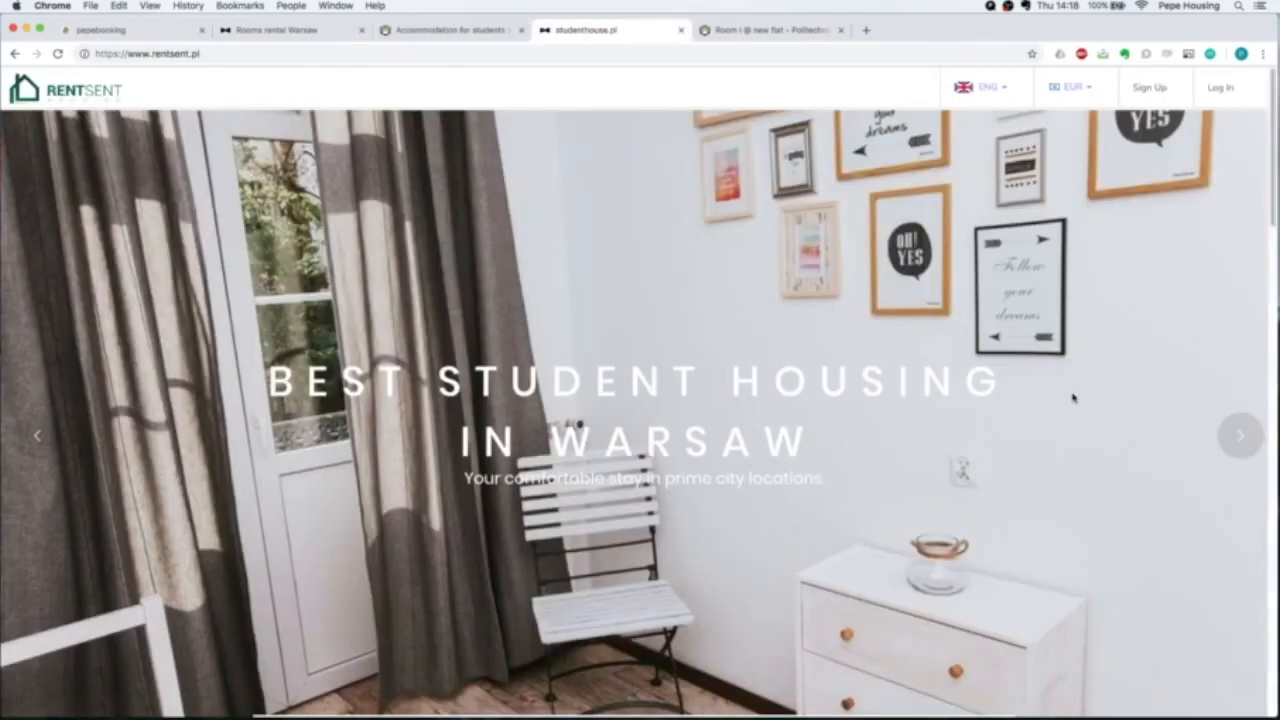
pyautogui.scroll(-8, 1125, 374)
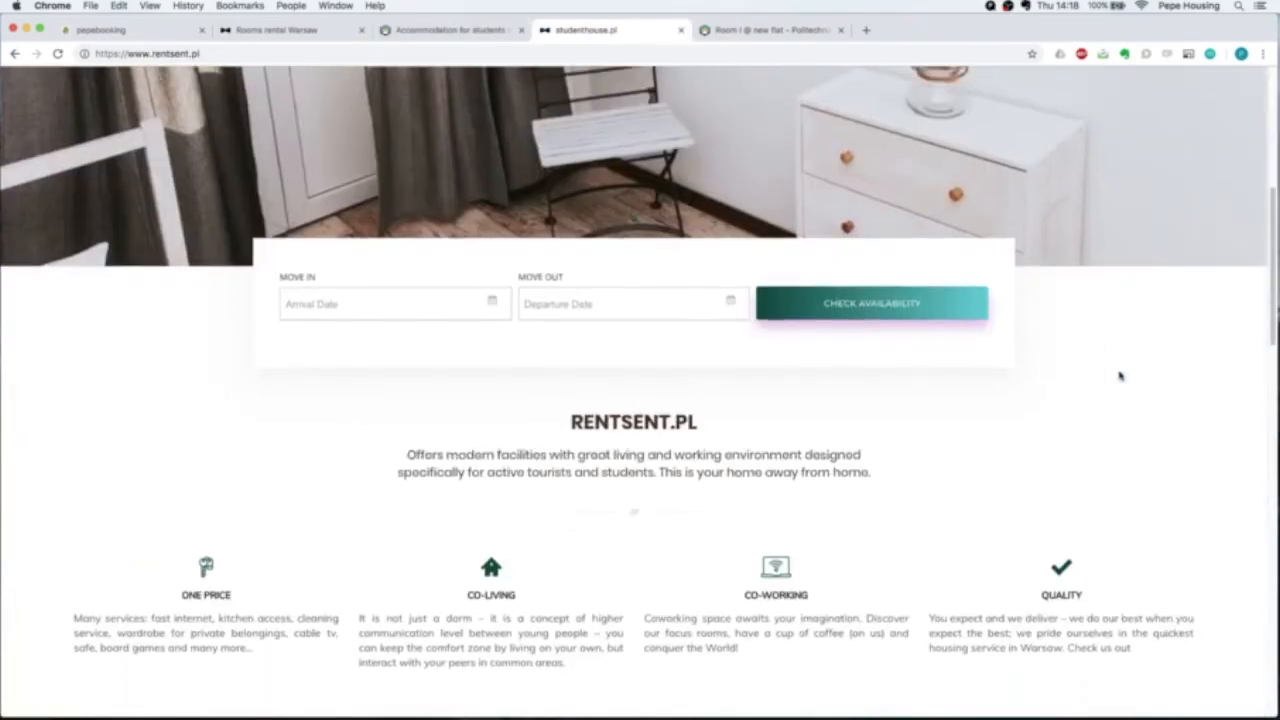
pyautogui.scroll(-8, 1119, 375)
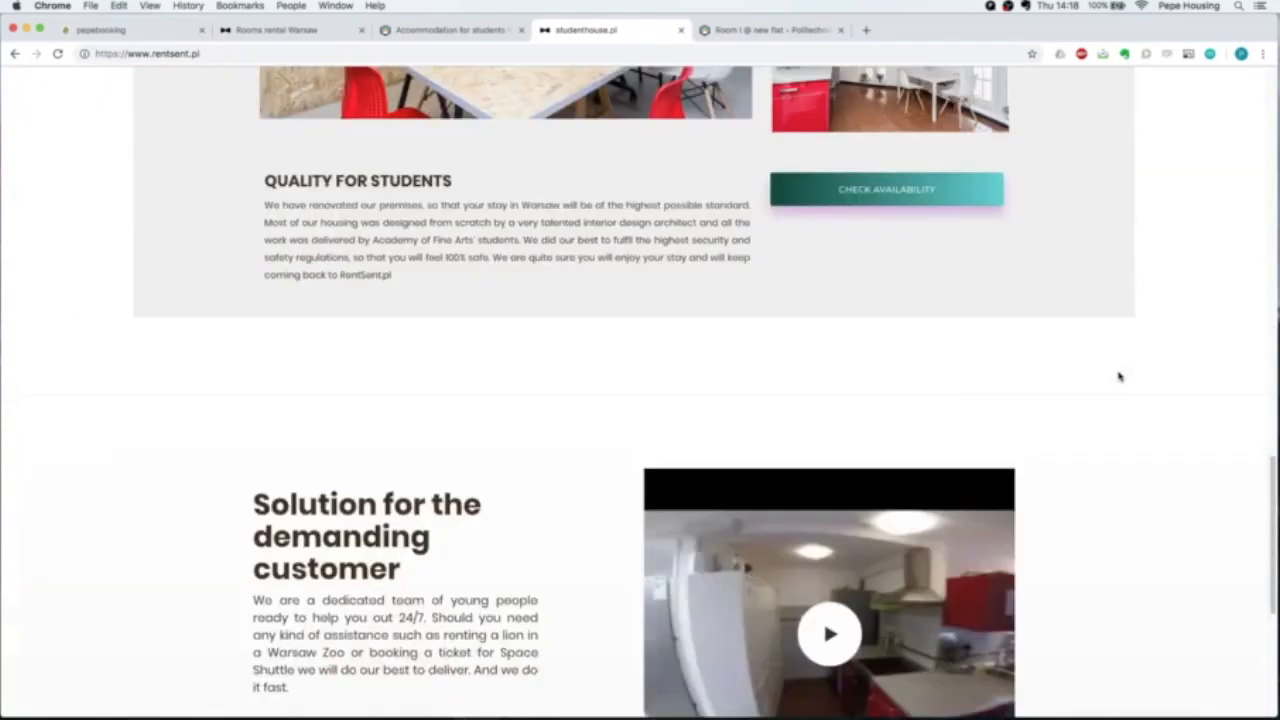
pyautogui.scroll(6, 1119, 376)
pyautogui.scroll(10, 1119, 376)
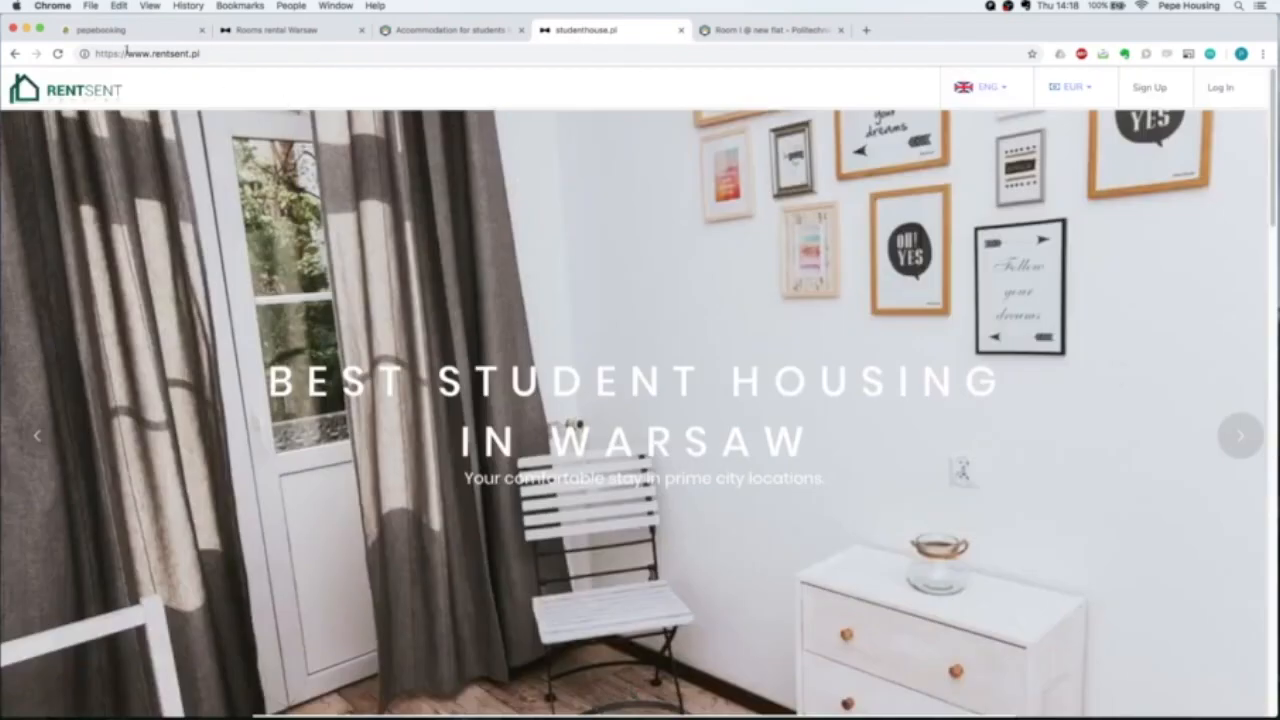
pyautogui.click(258, 32)
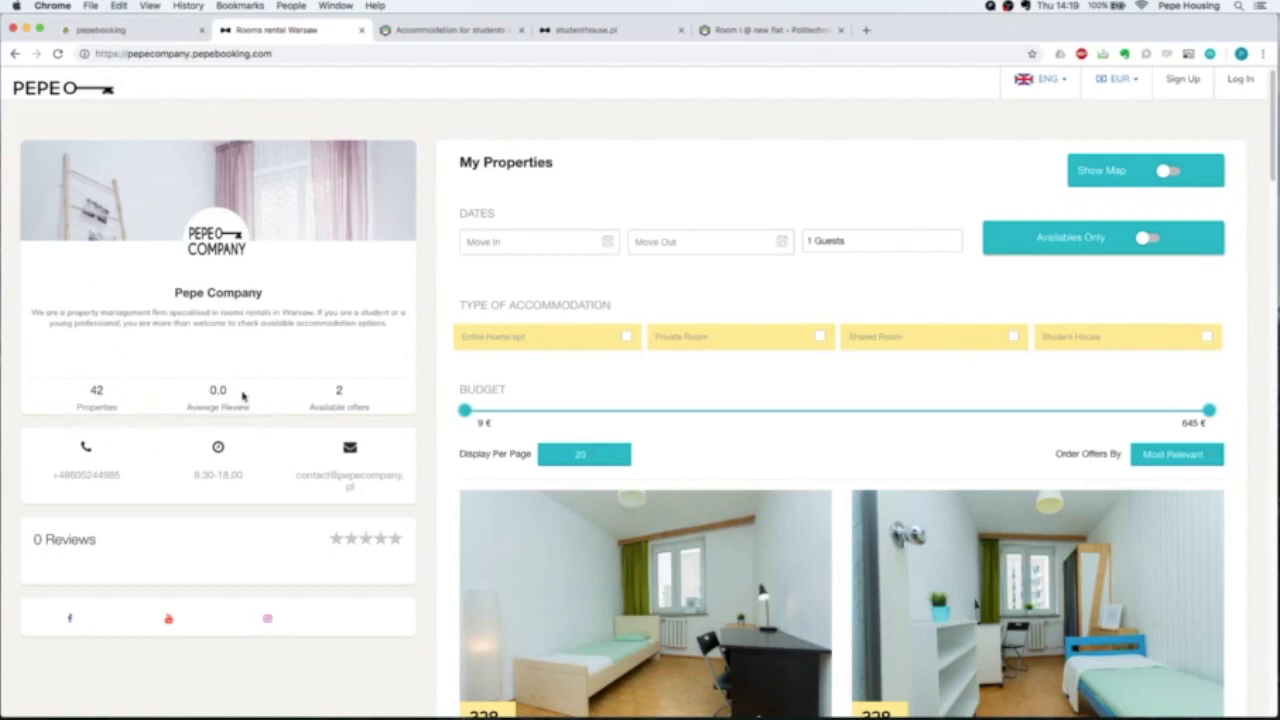
pyautogui.moveTo(44, 537); pyautogui.dragTo(134, 551)
pyautogui.click(140, 551)
pyautogui.moveTo(312, 405); pyautogui.dragTo(383, 410)
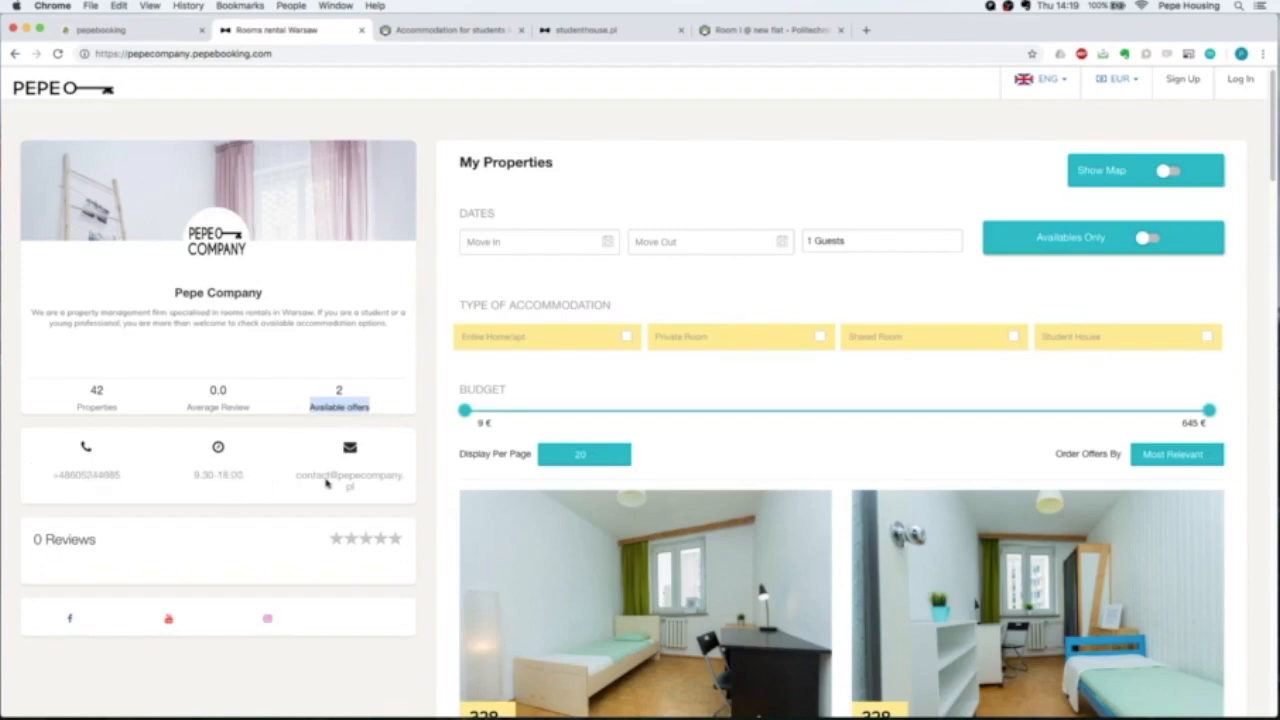
pyautogui.click(422, 496)
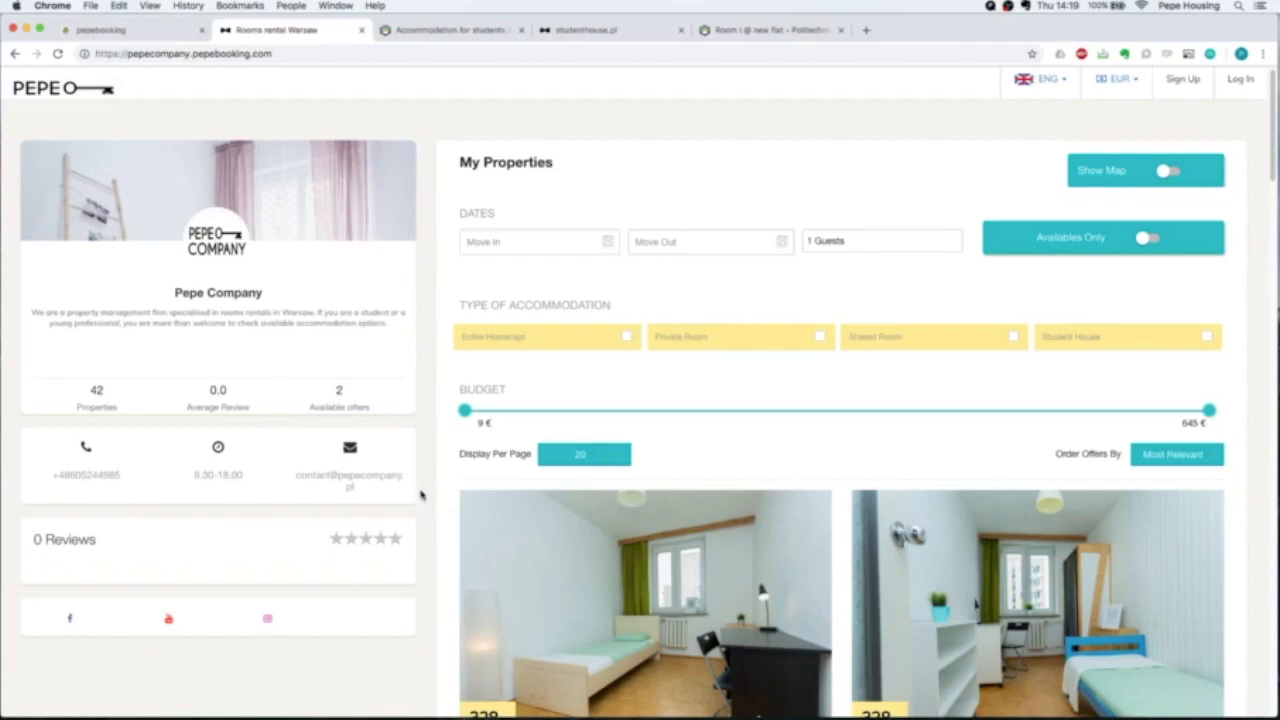
pyautogui.scroll(-3, 423, 494)
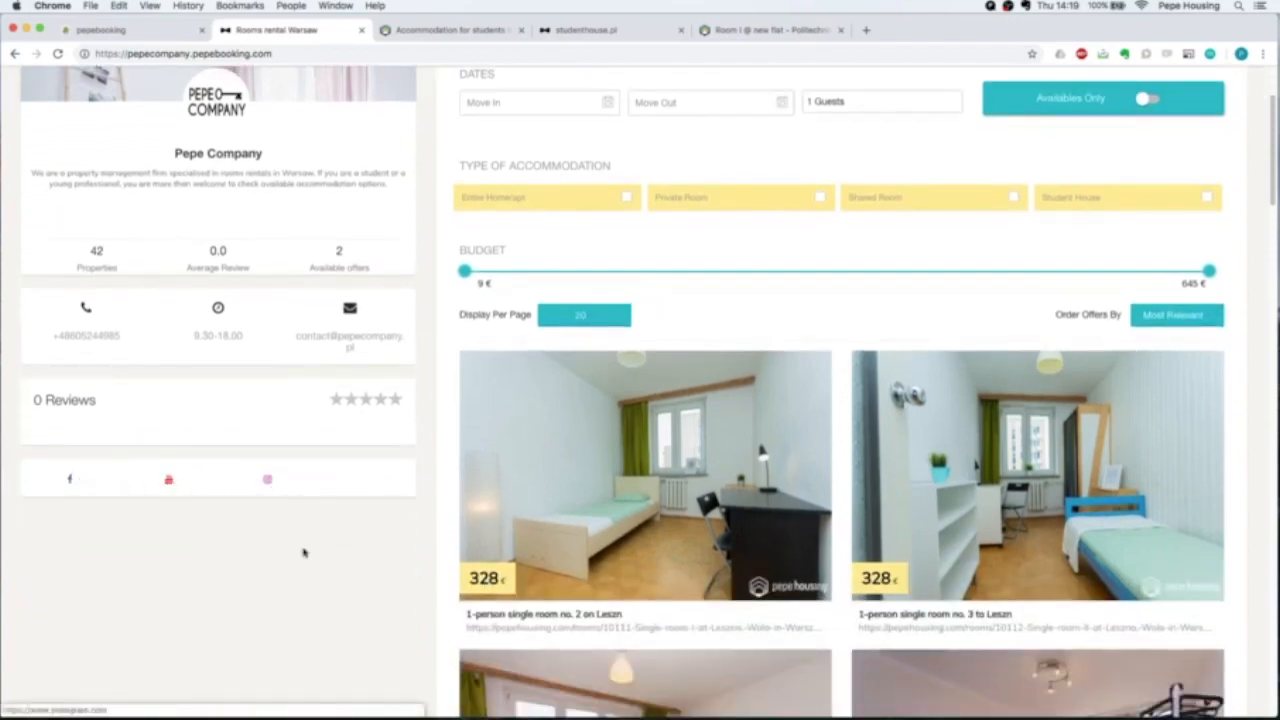
pyautogui.scroll(3, 451, 530)
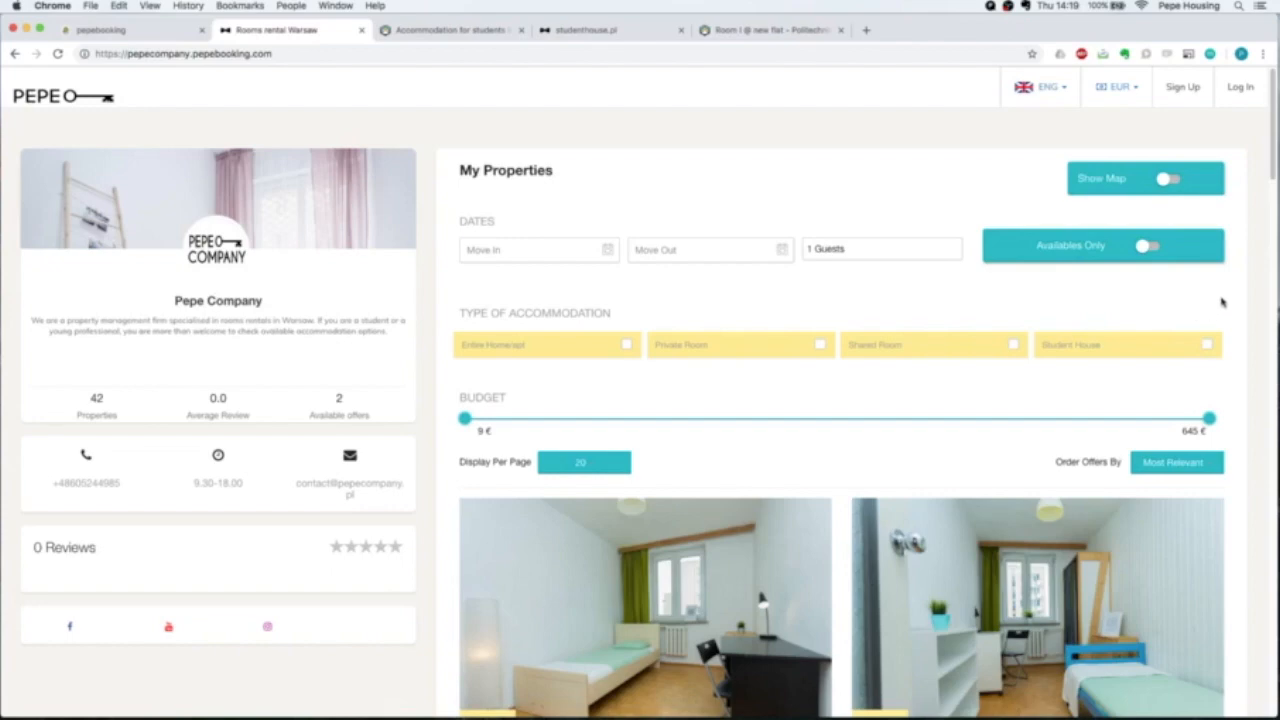
pyautogui.scroll(-5, 1222, 300)
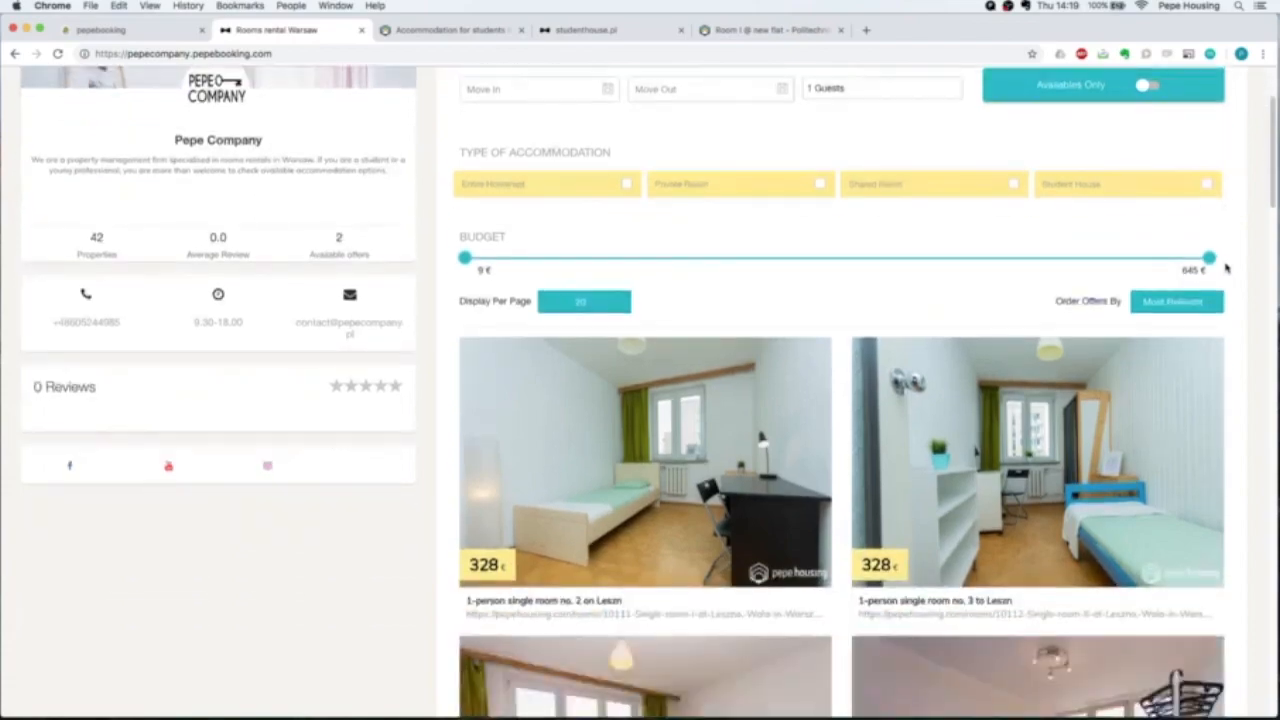
pyautogui.scroll(-12, 1226, 267)
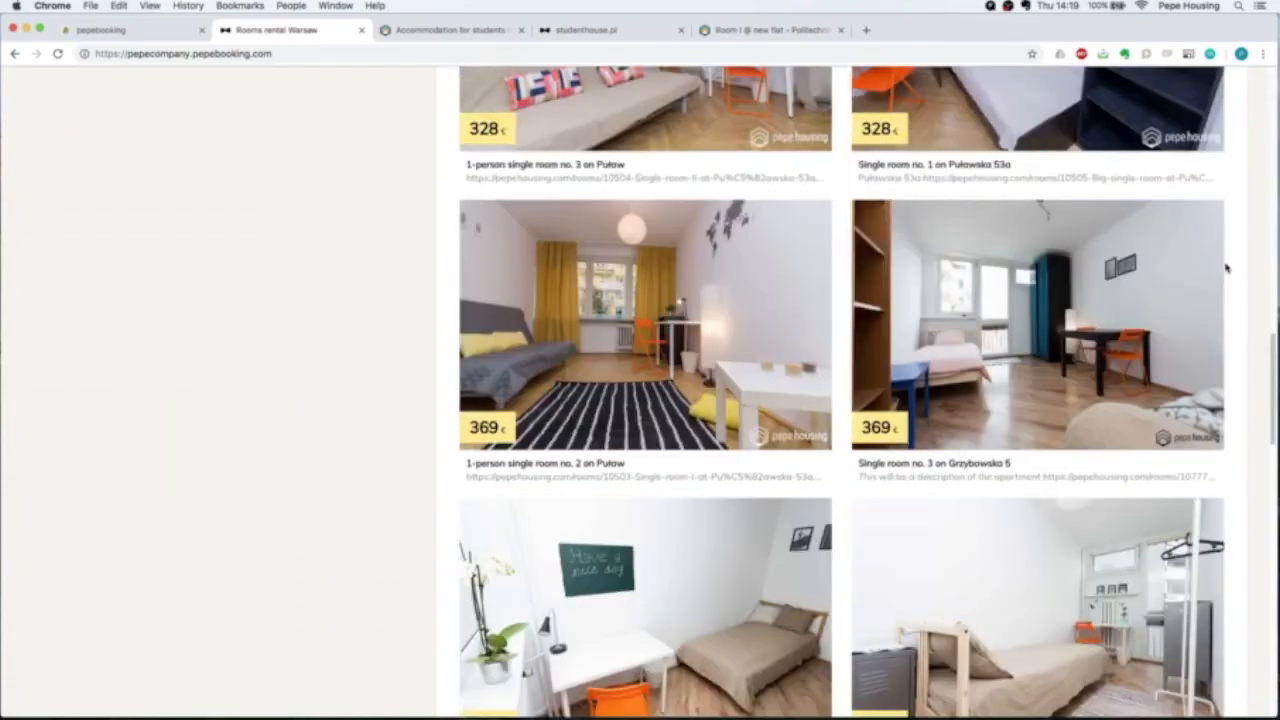
pyautogui.scroll(-3, 1226, 267)
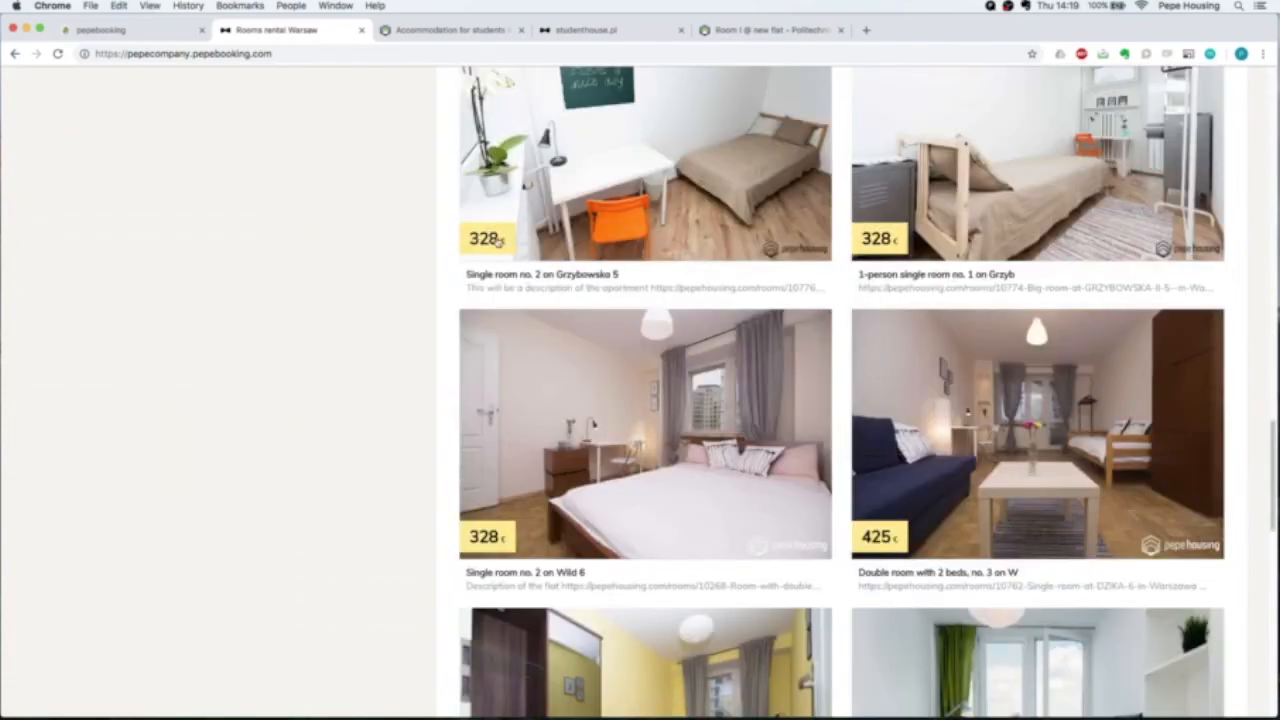
pyautogui.scroll(-2, 527, 276)
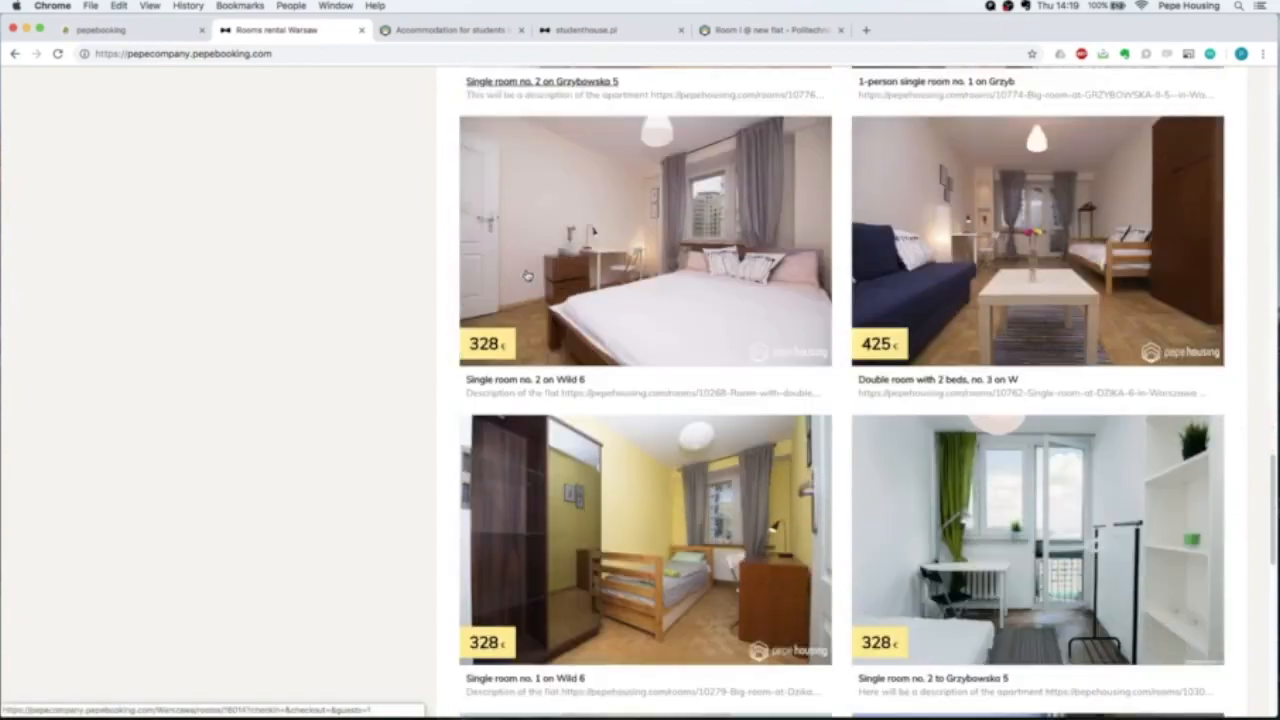
pyautogui.scroll(-2, 527, 276)
pyautogui.scroll(-5, 546, 366)
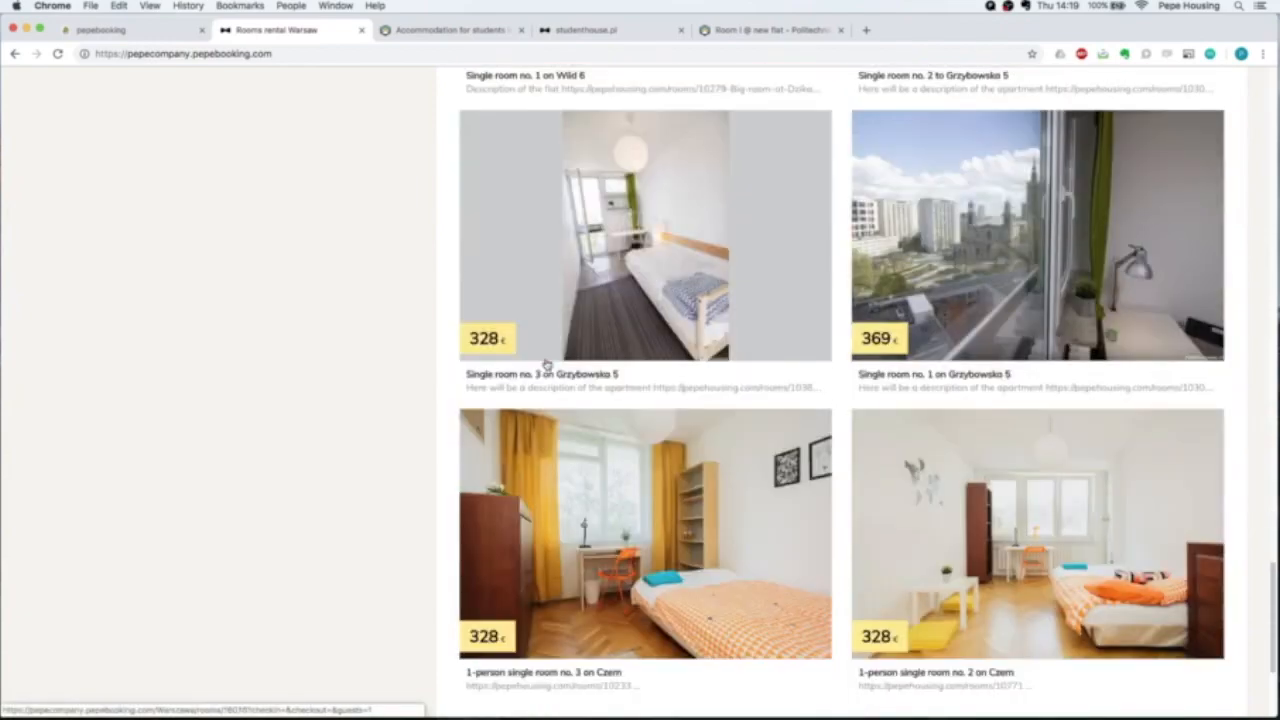
pyautogui.scroll(-2, 437, 363)
pyautogui.scroll(-1, 437, 363)
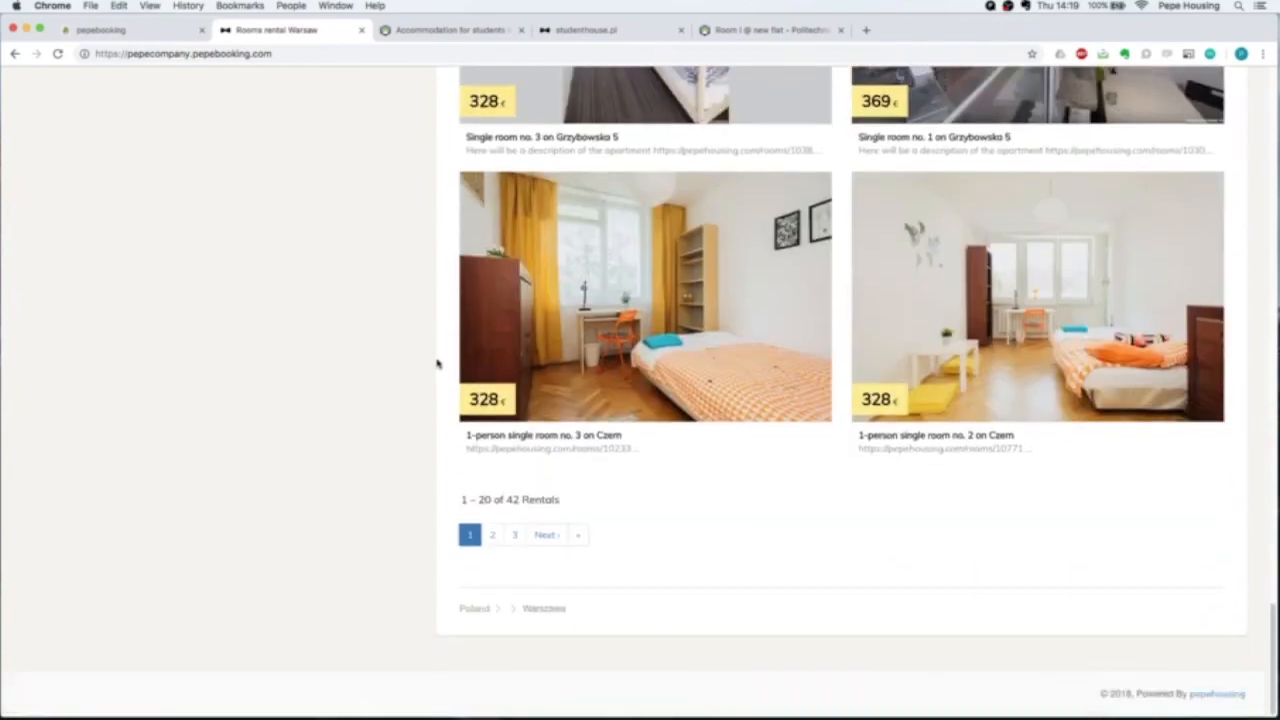
pyautogui.scroll(20, 403, 280)
pyautogui.scroll(10, 405, 283)
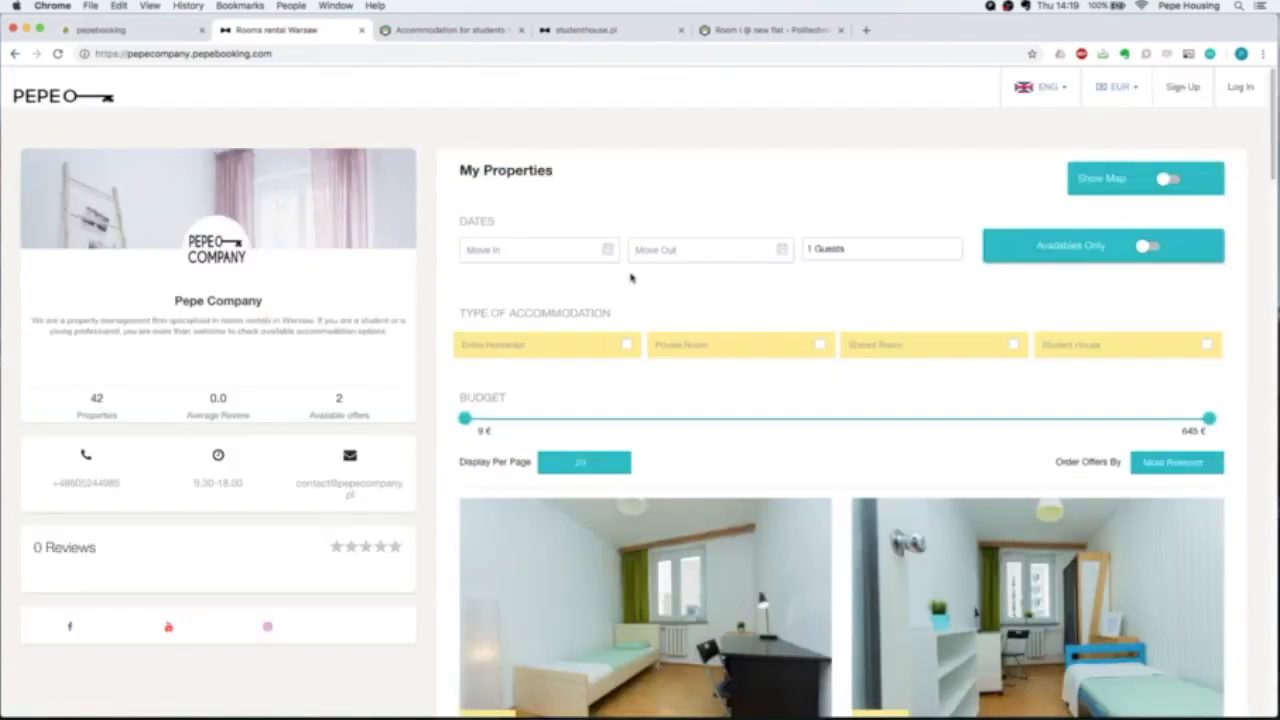
# Narrow the budget filter to about 273–359 €, showing 30 rentals.
pyautogui.scroll(-2, 1172, 303)
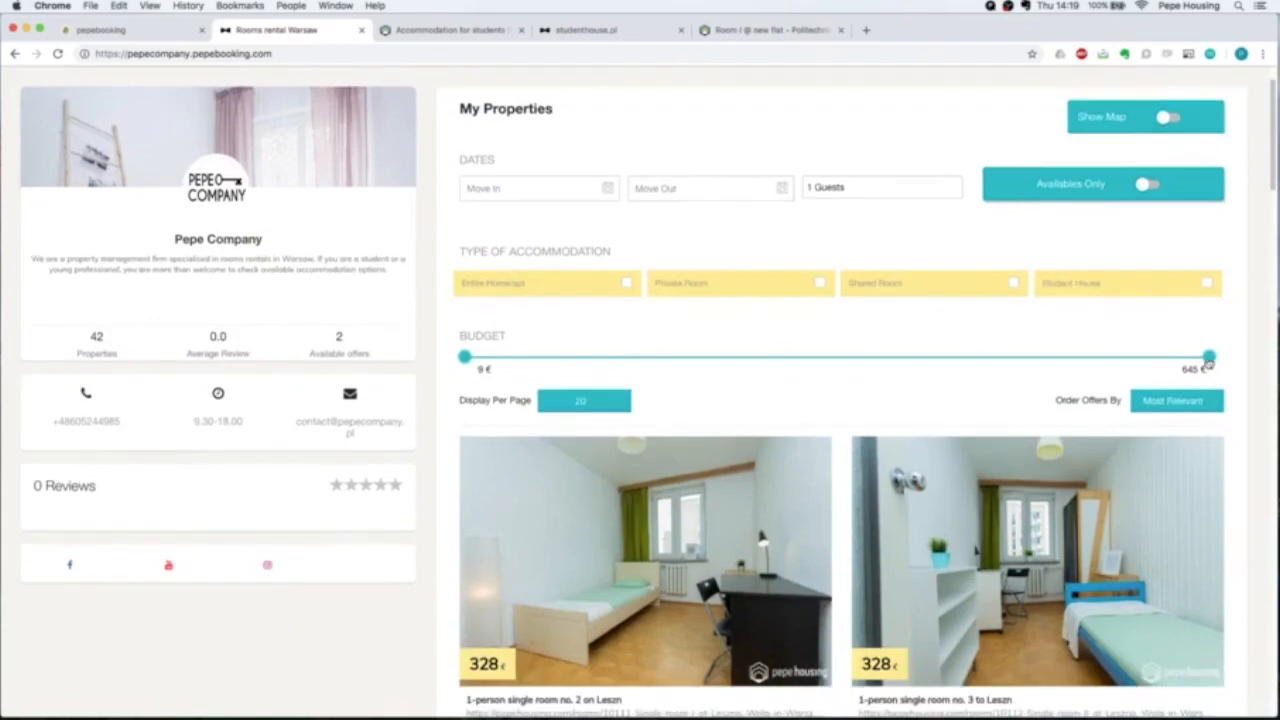
pyautogui.moveTo(1208, 363); pyautogui.dragTo(879, 366)
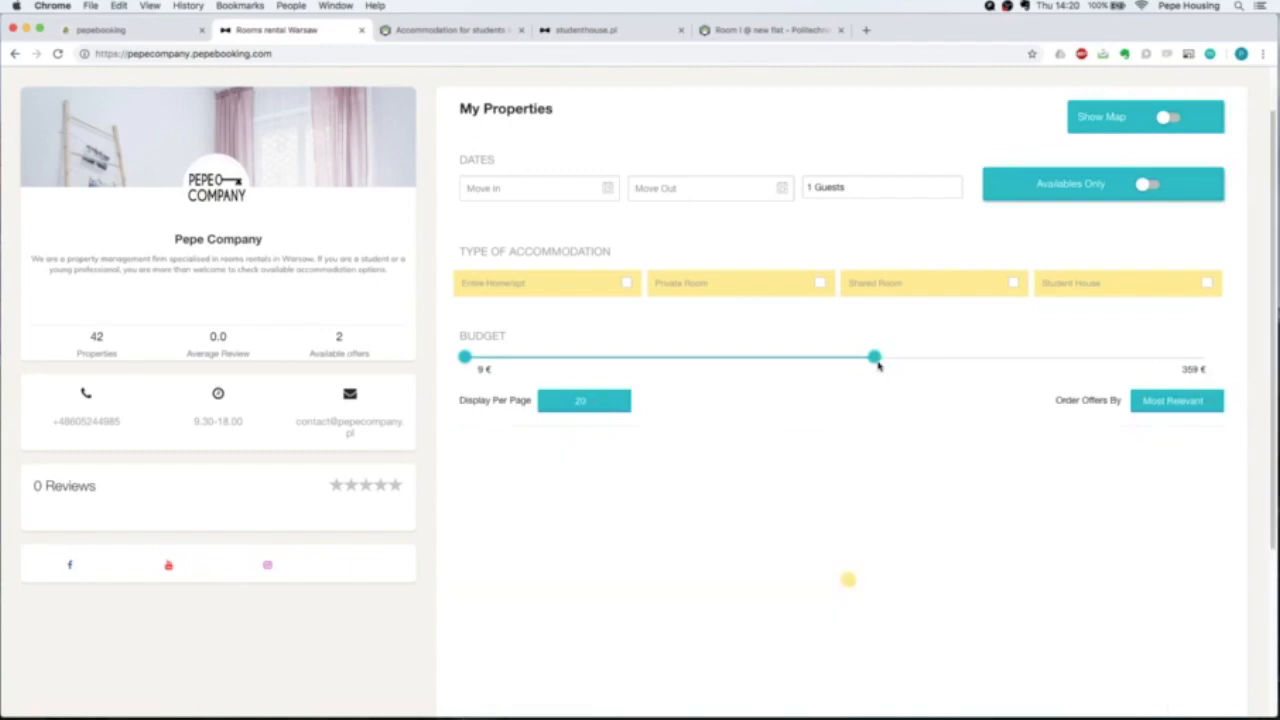
pyautogui.moveTo(465, 357); pyautogui.dragTo(773, 358)
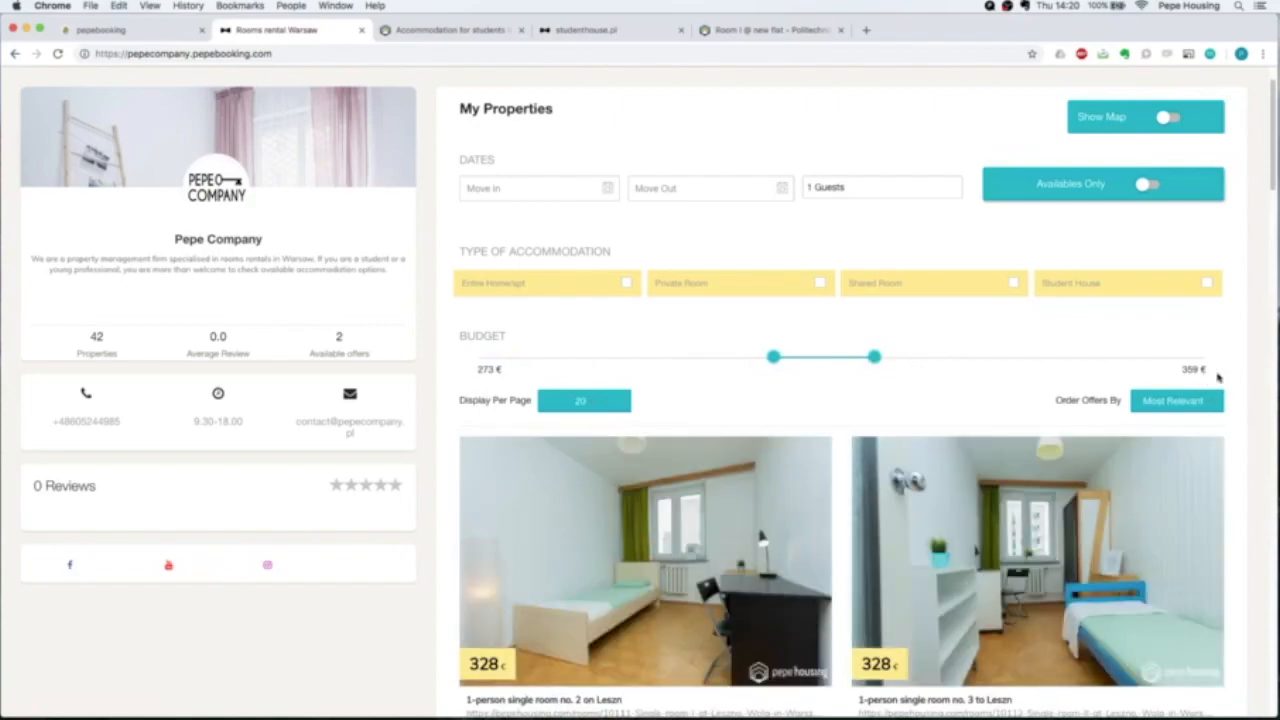
pyautogui.scroll(-15, 1205, 375)
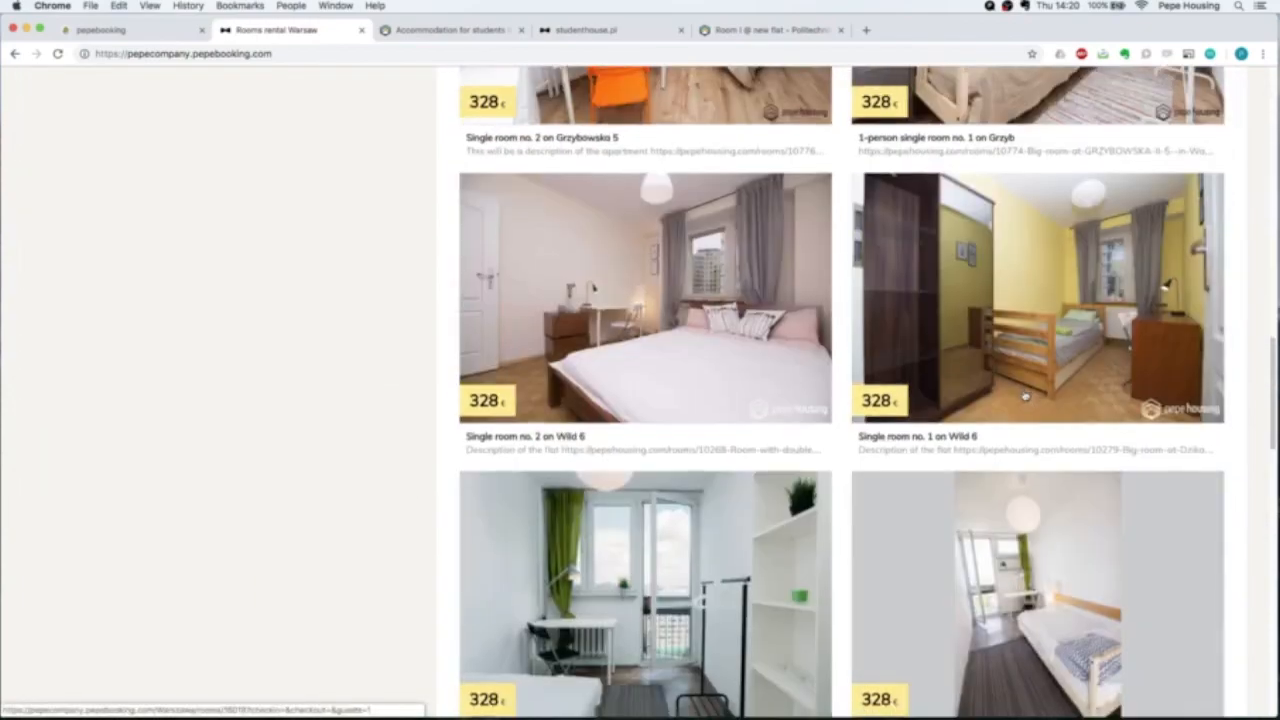
pyautogui.scroll(-10, 1025, 396)
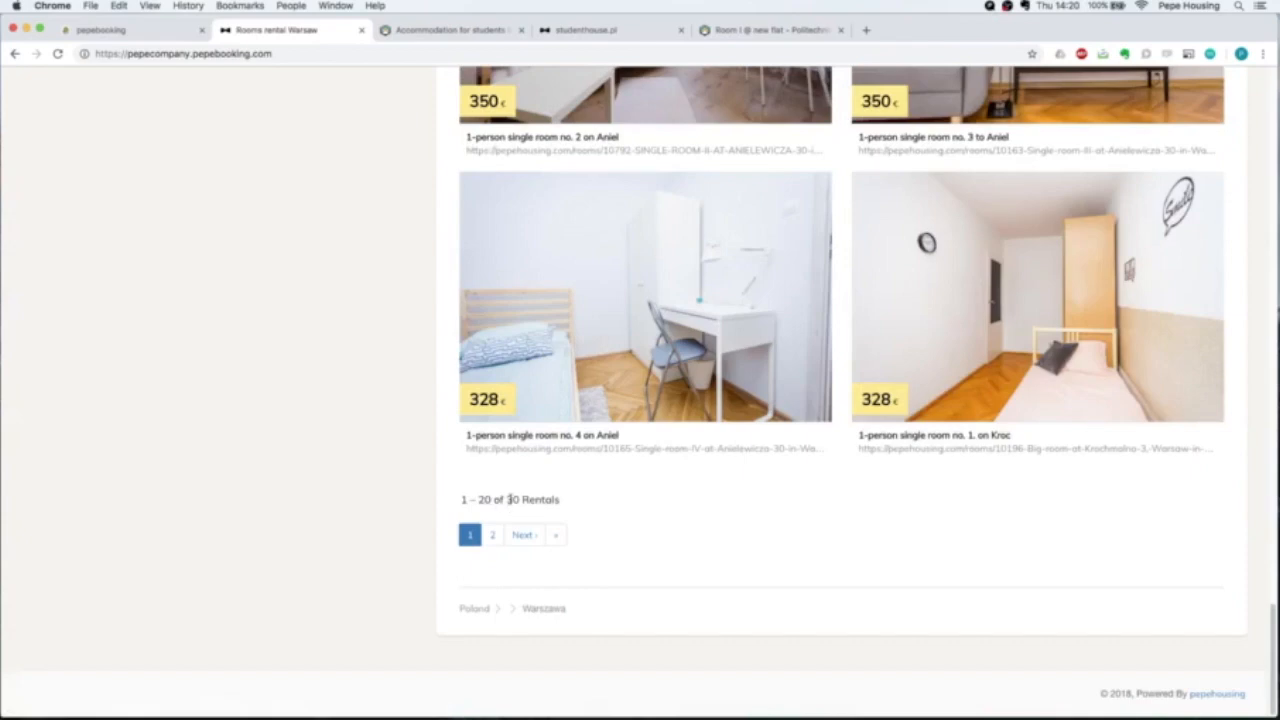
pyautogui.moveTo(517, 499); pyautogui.dragTo(502, 499)
pyautogui.scroll(10, 727, 489)
pyautogui.scroll(10, 727, 489)
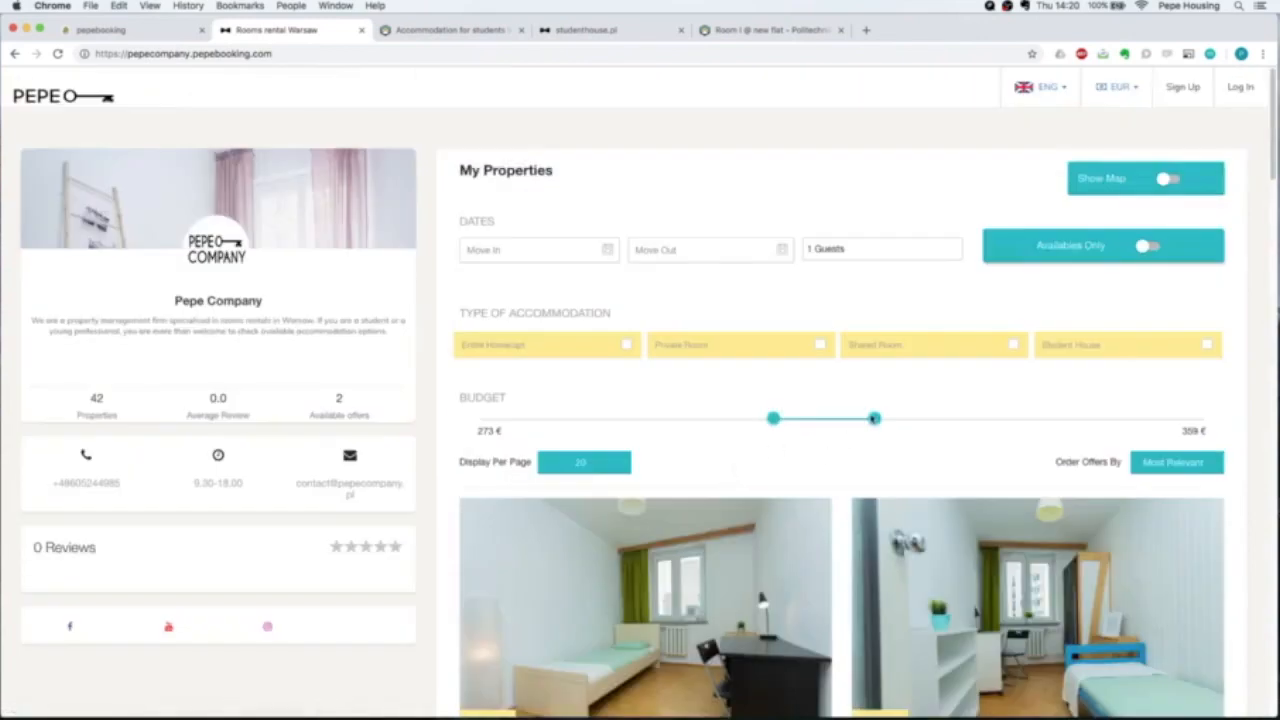
# Lower the maximum budget to 312 €, then reset the range to 9–645+ €.
pyautogui.moveTo(876, 421); pyautogui.dragTo(823, 421)
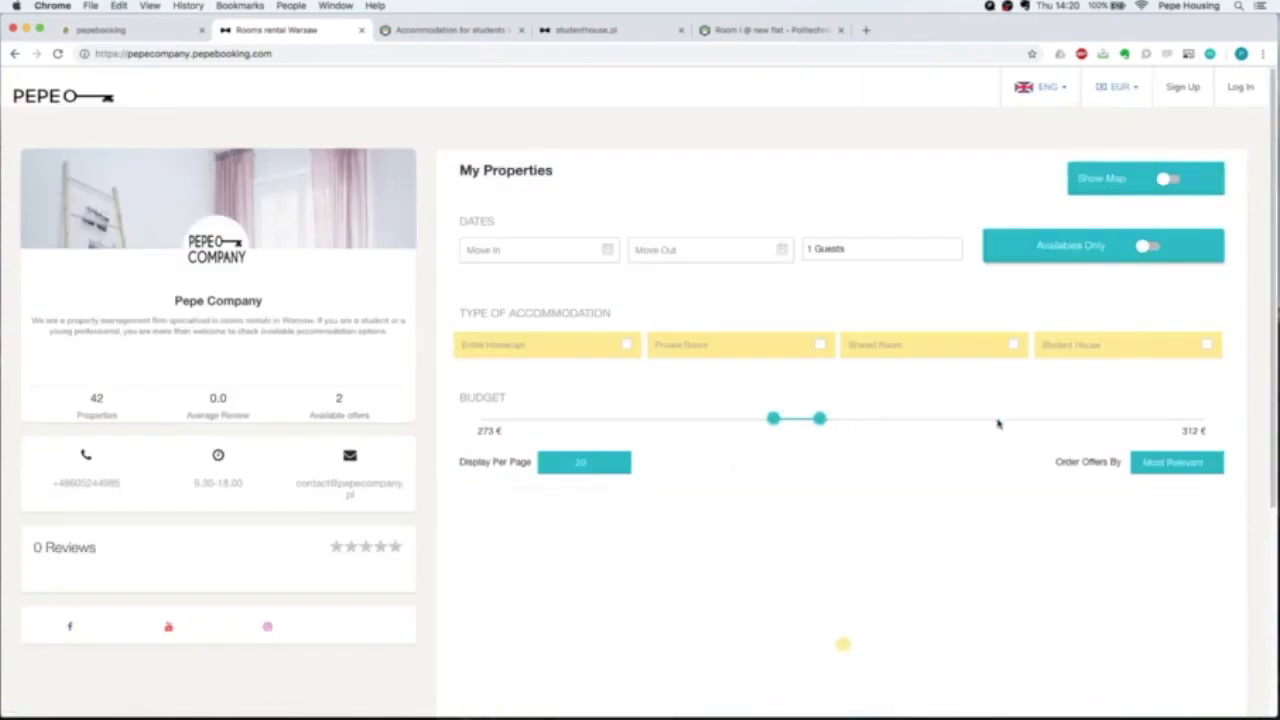
pyautogui.scroll(-5, 1120, 410)
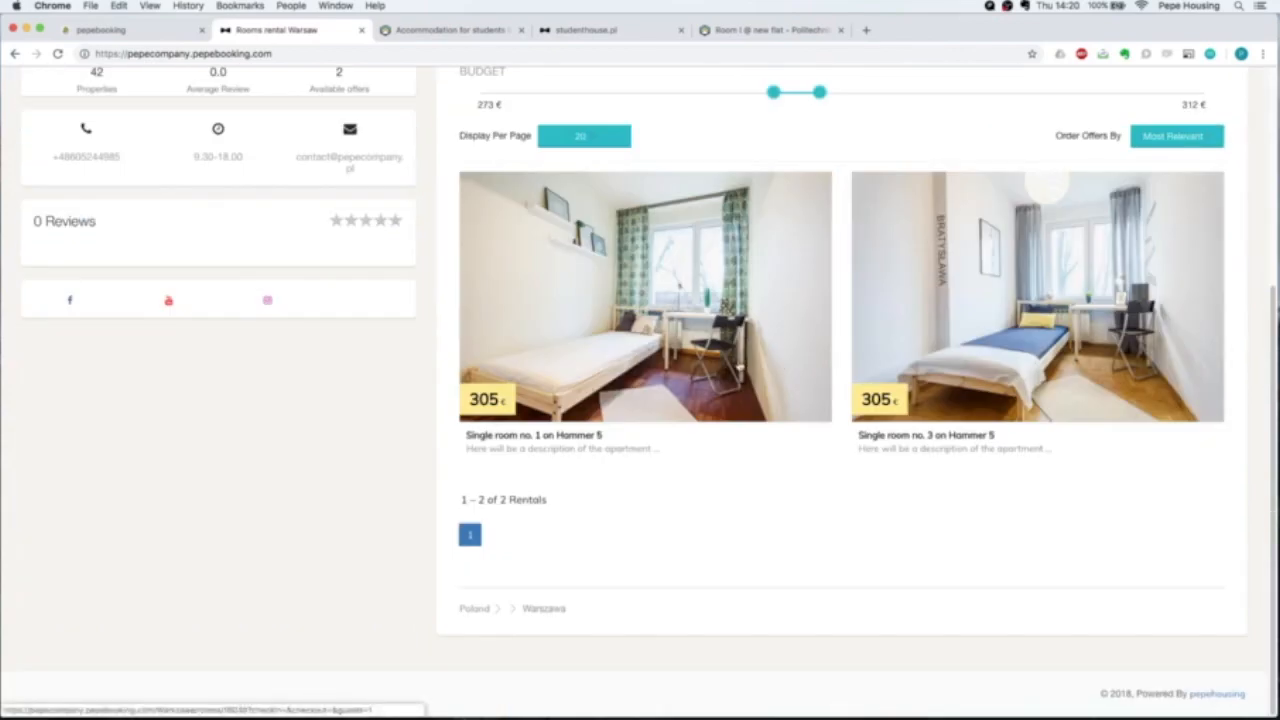
pyautogui.scroll(5, 737, 363)
pyautogui.moveTo(771, 418); pyautogui.dragTo(464, 420)
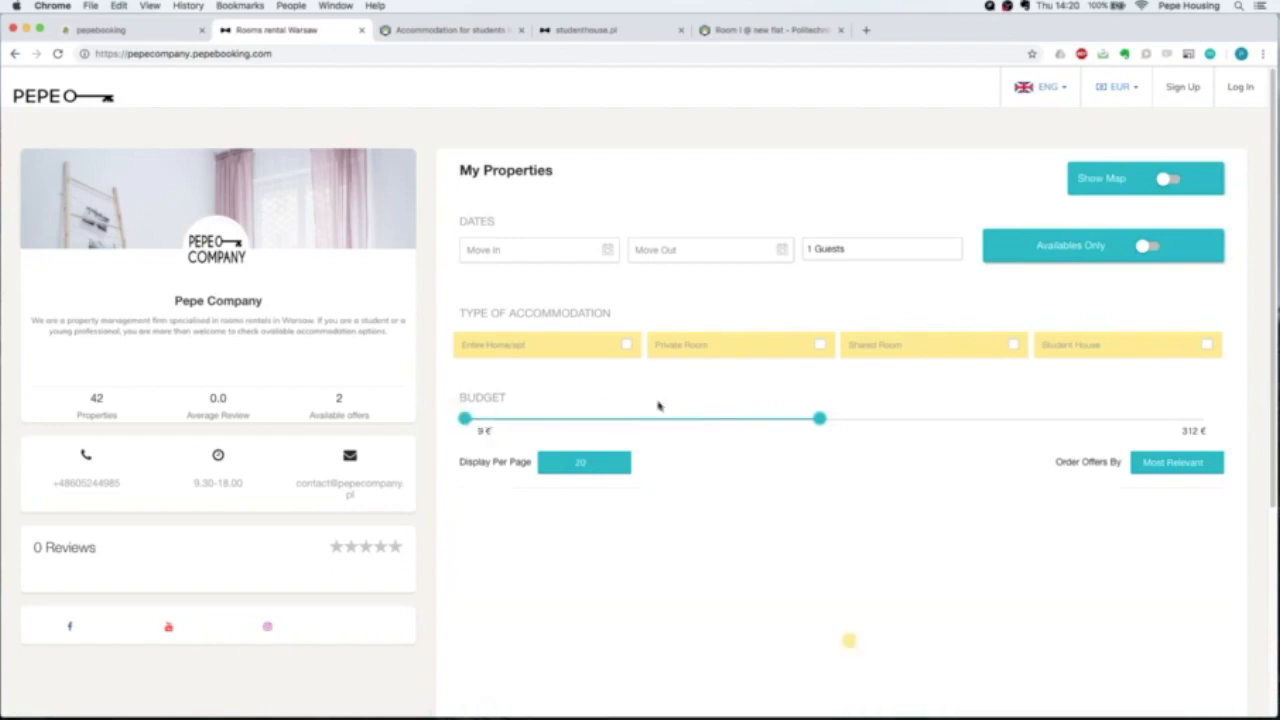
pyautogui.moveTo(820, 419); pyautogui.dragTo(1240, 428)
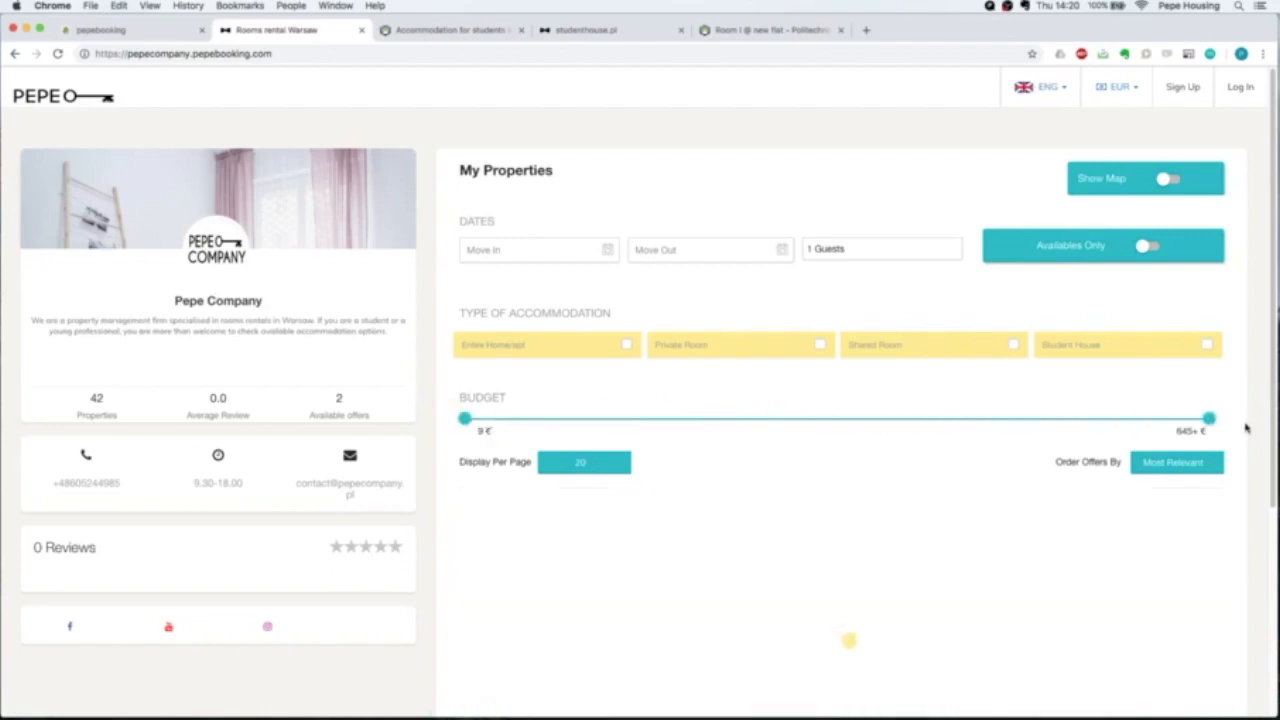
pyautogui.scroll(-3, 1251, 401)
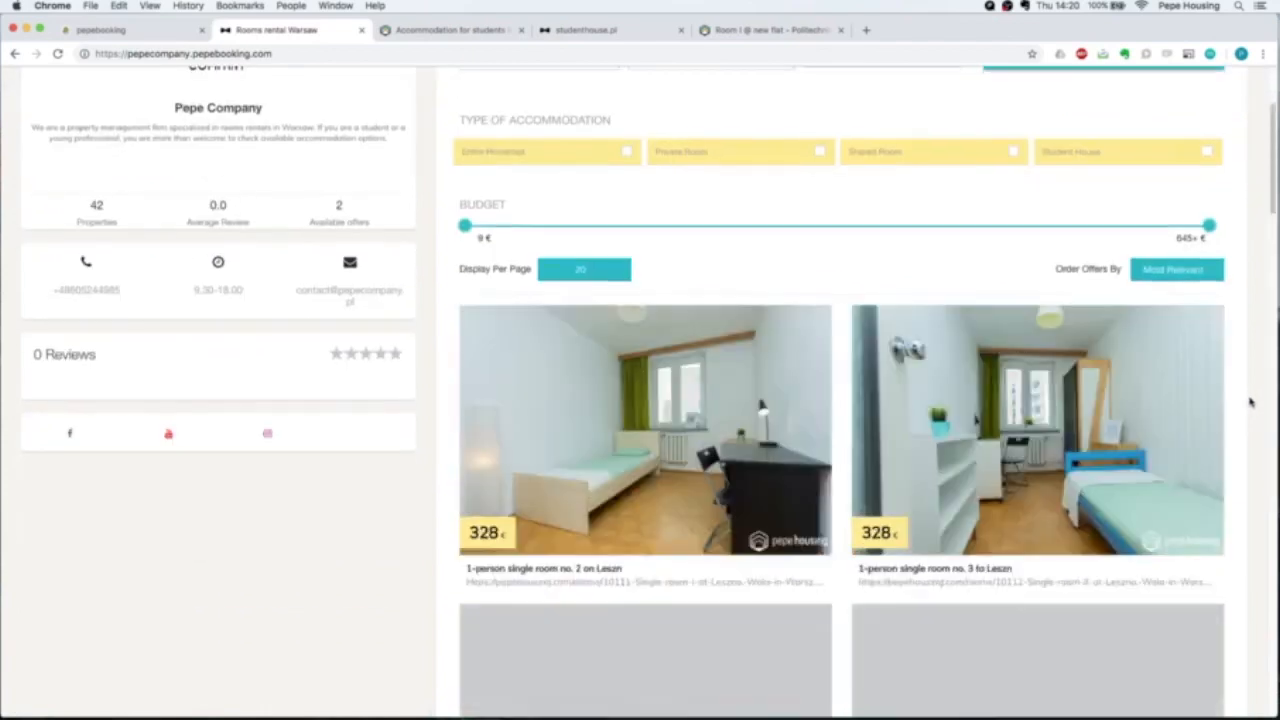
pyautogui.scroll(3, 1251, 401)
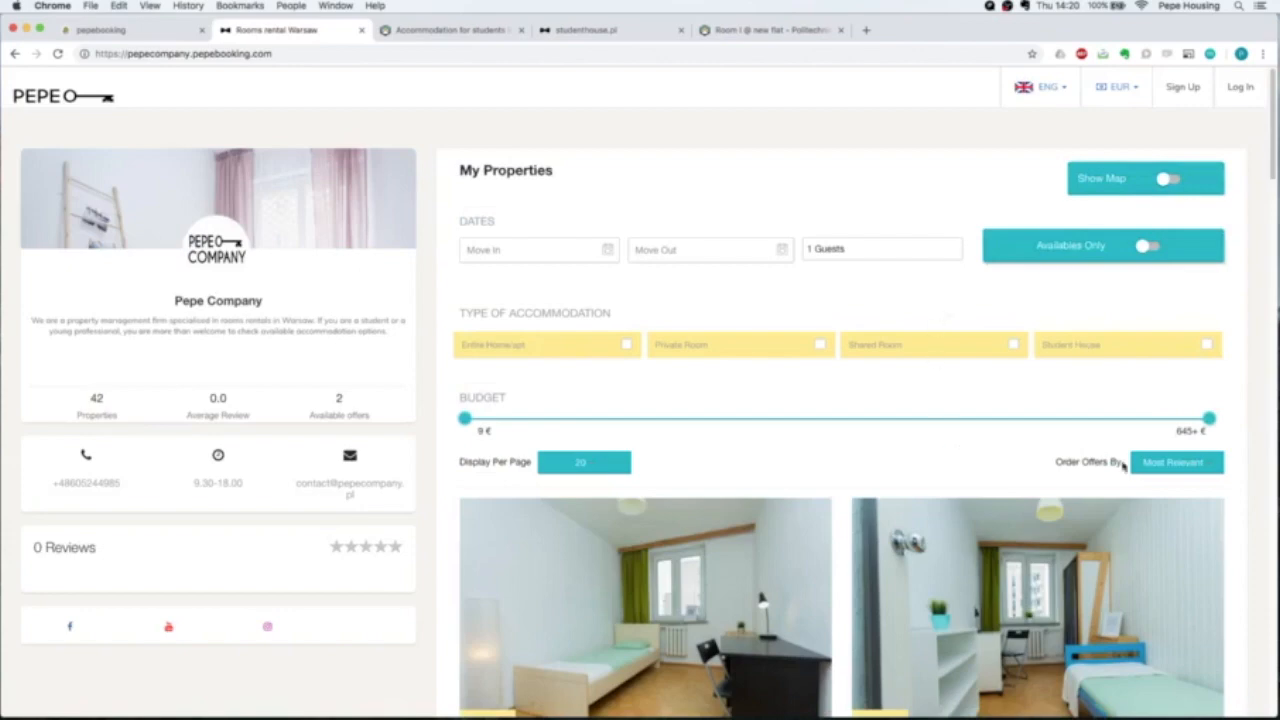
# Show the map beside the listings, zoomed in and panned to south-east Warsaw.
pyautogui.click(1168, 180)
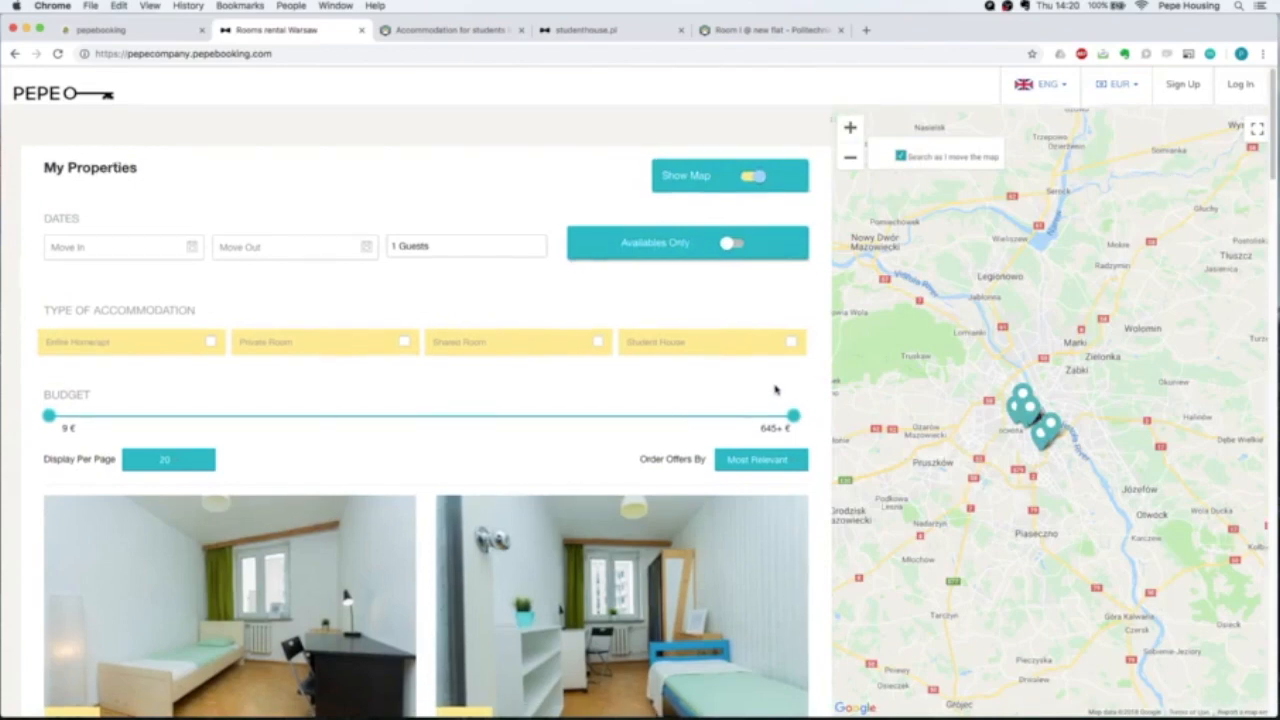
pyautogui.scroll(-3, 775, 392)
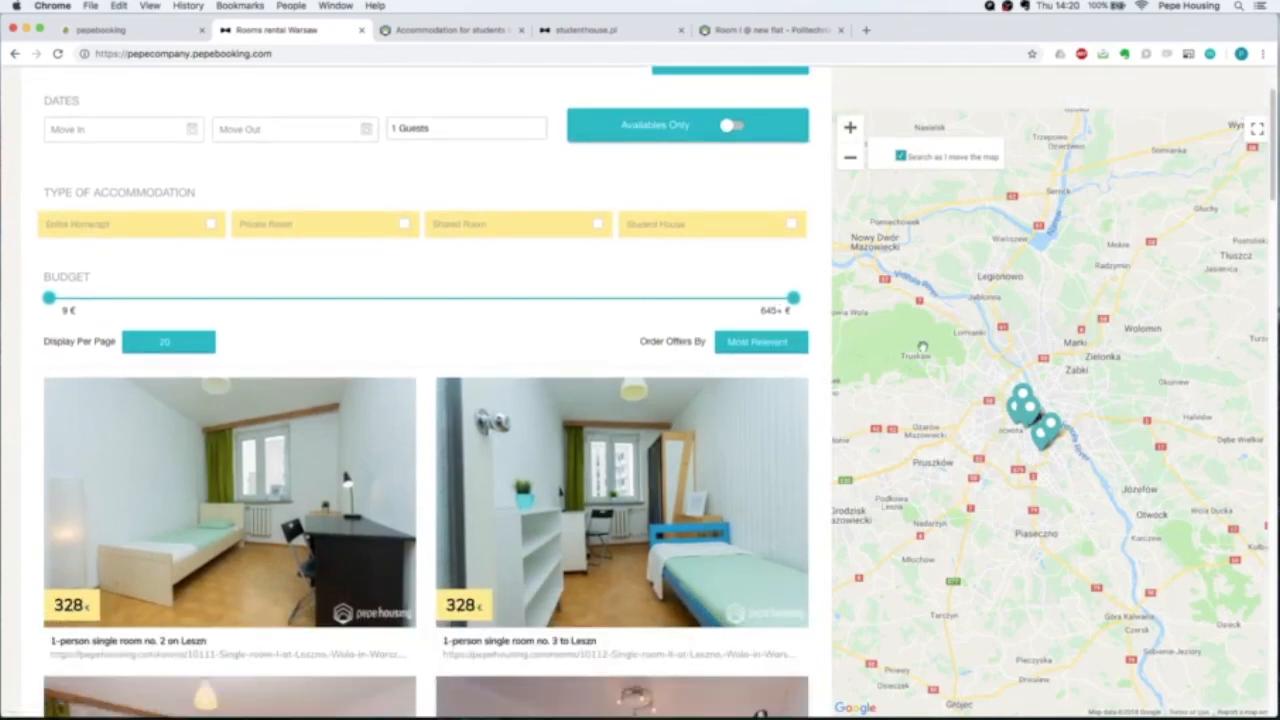
pyautogui.scroll(-4, 660, 306)
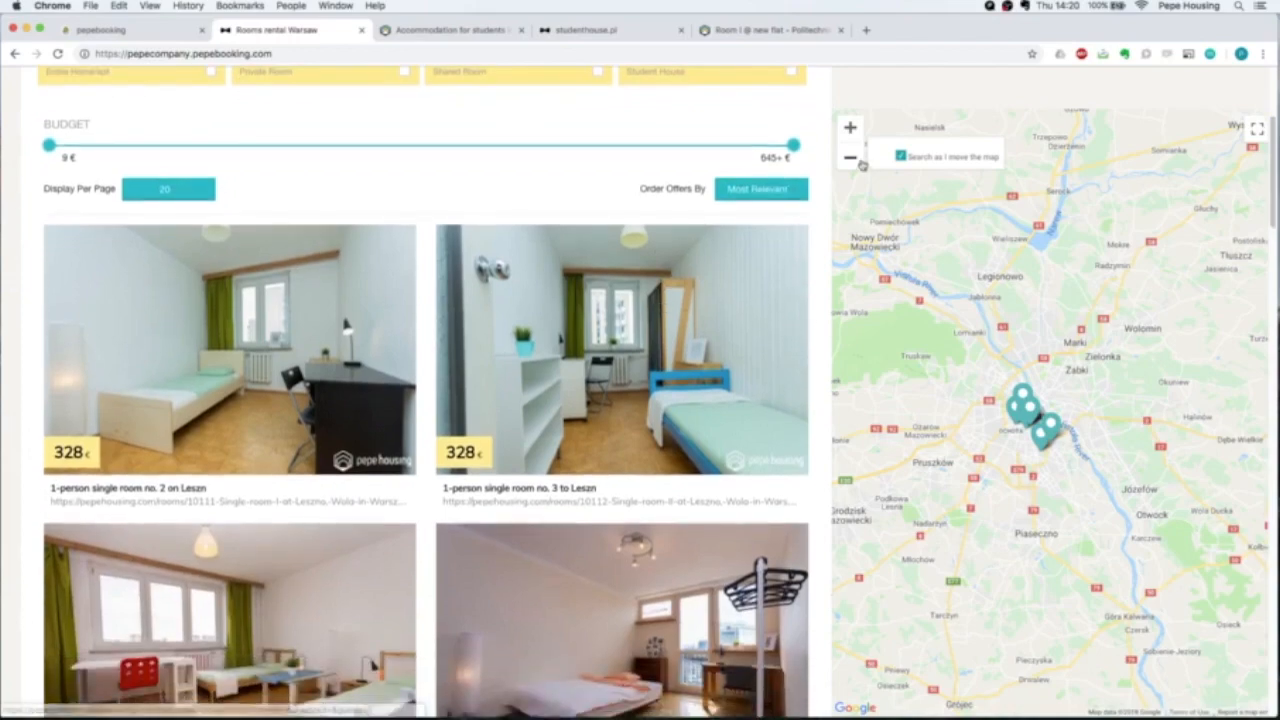
pyautogui.doubleClick(849, 129)
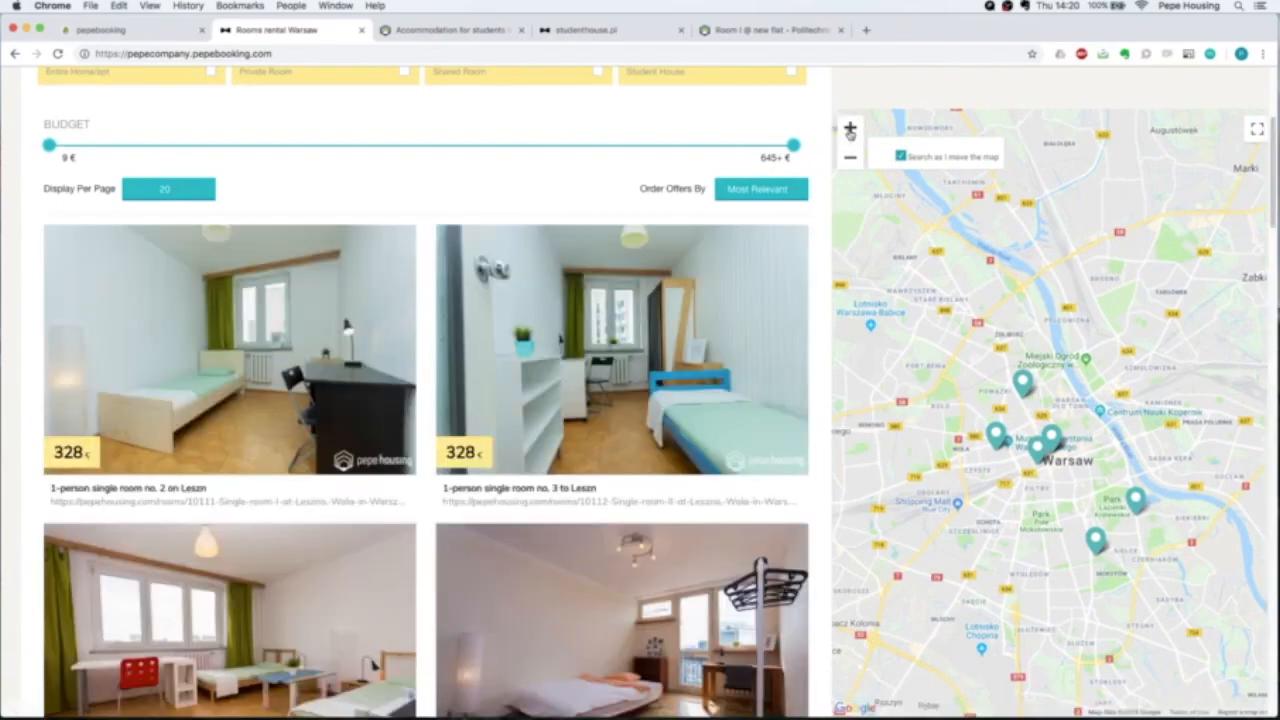
pyautogui.click(849, 129)
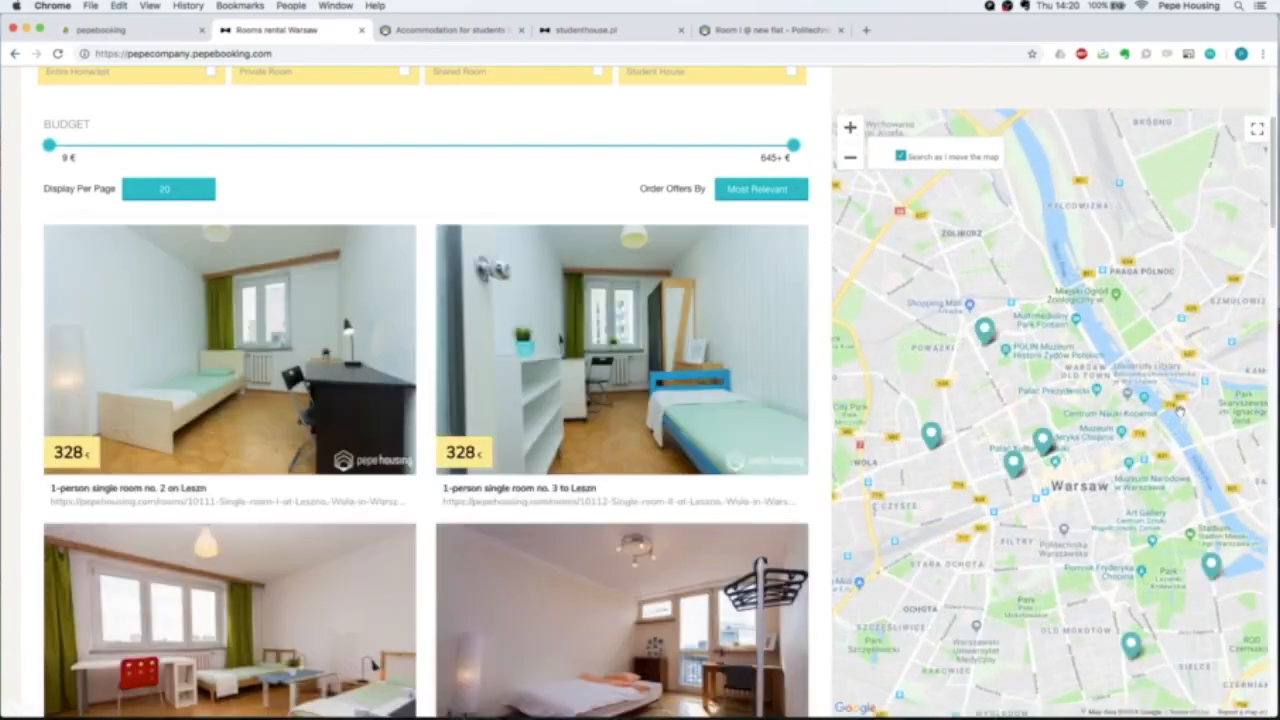
pyautogui.moveTo(1180, 410); pyautogui.dragTo(943, 178)
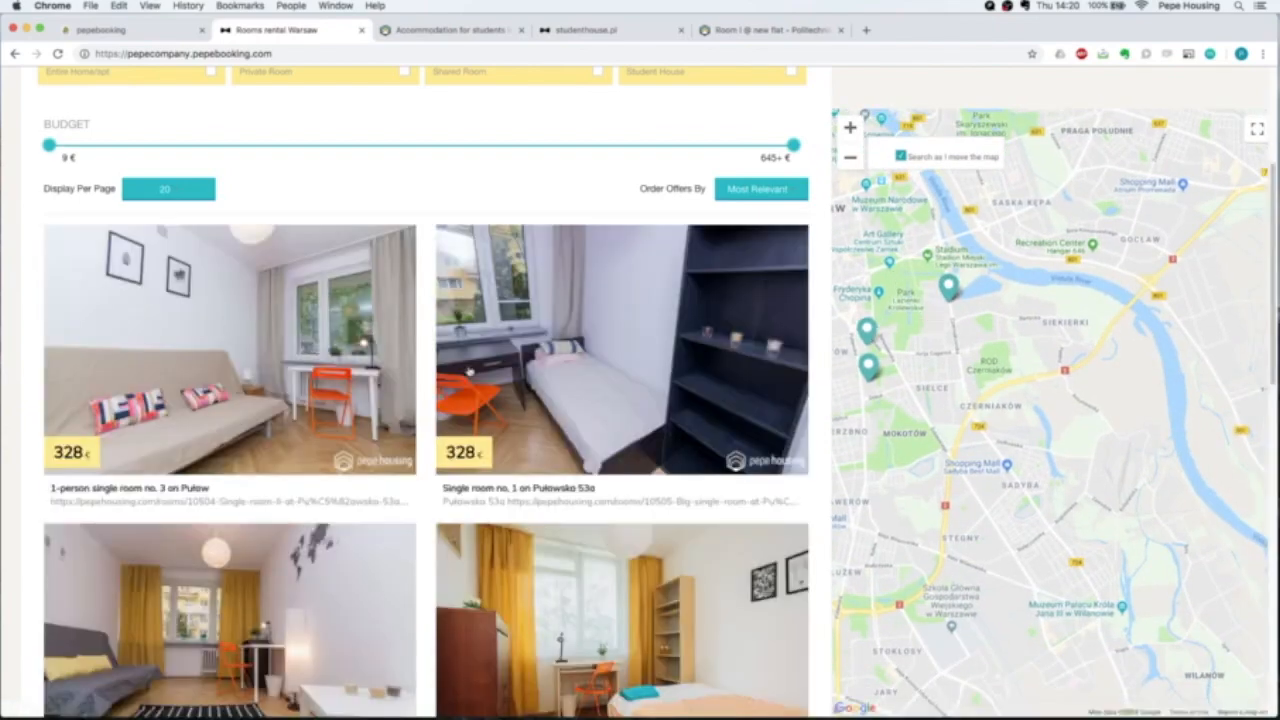
# Scroll through the listings beside the map and bring up the move-in date calendar.
pyautogui.scroll(-4, 468, 348)
pyautogui.scroll(-12, 468, 348)
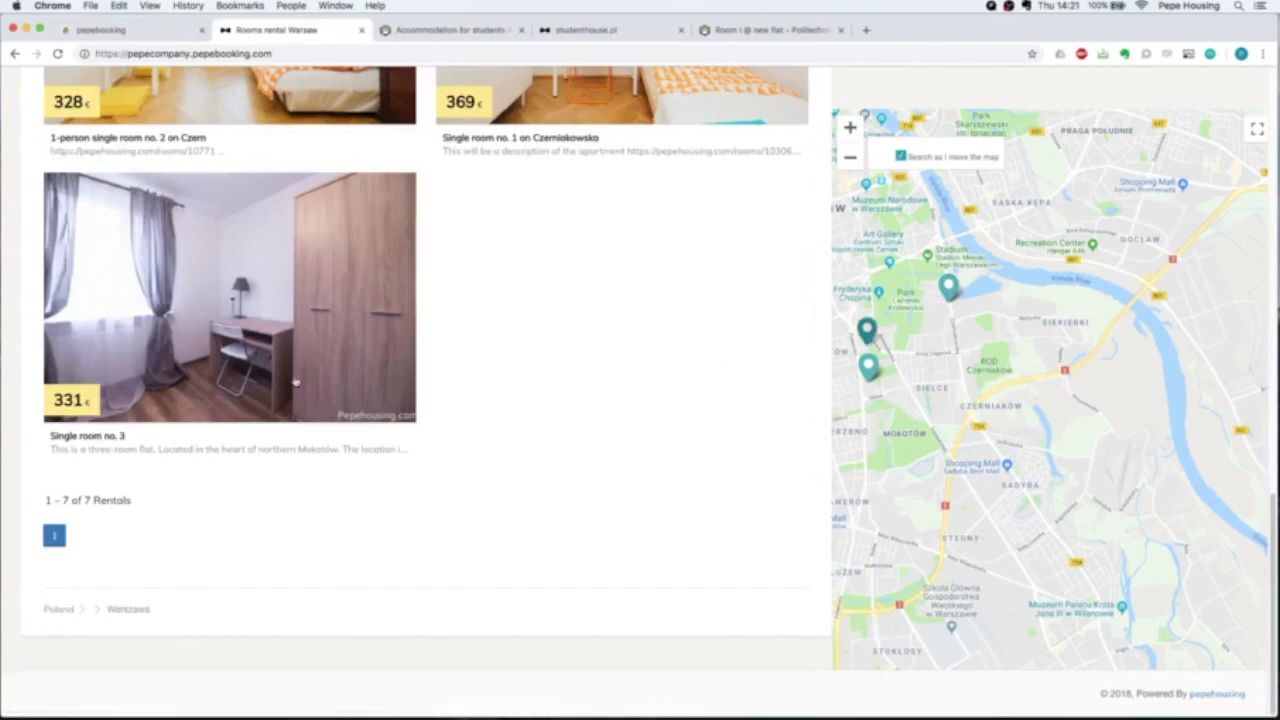
pyautogui.scroll(10, 224, 399)
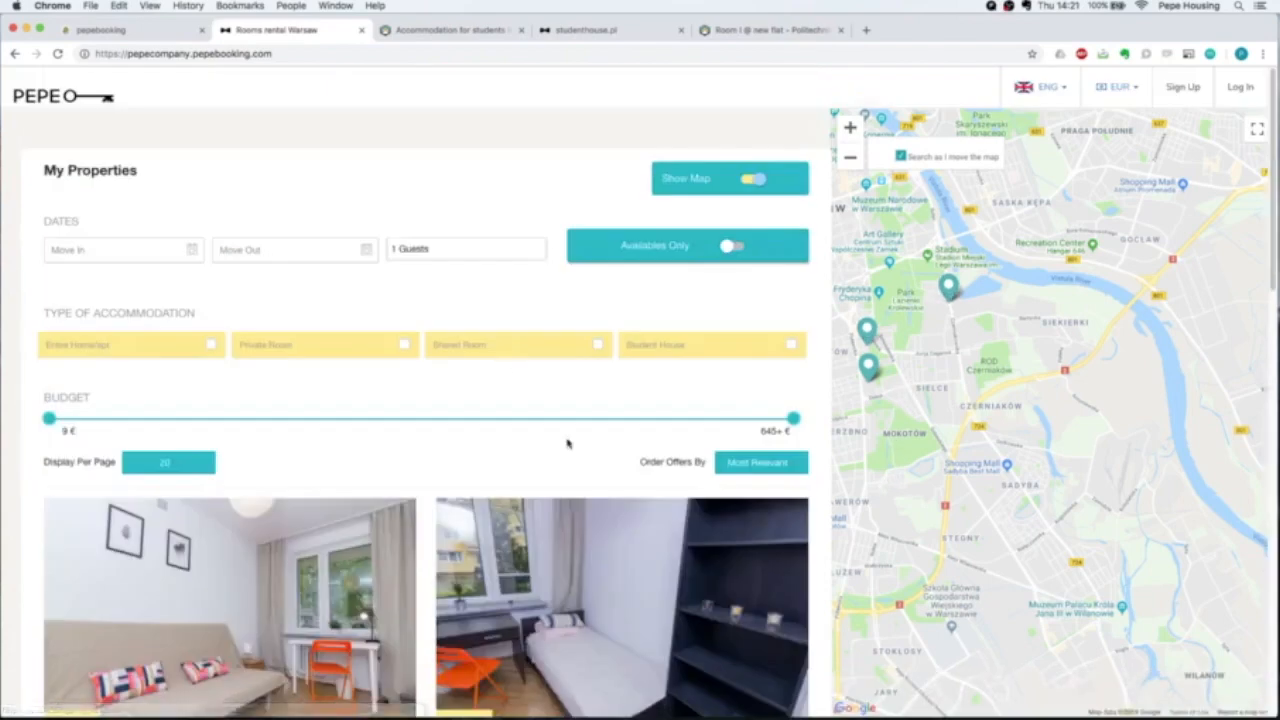
pyautogui.scroll(-1, 566, 440)
pyautogui.scroll(-8, 567, 440)
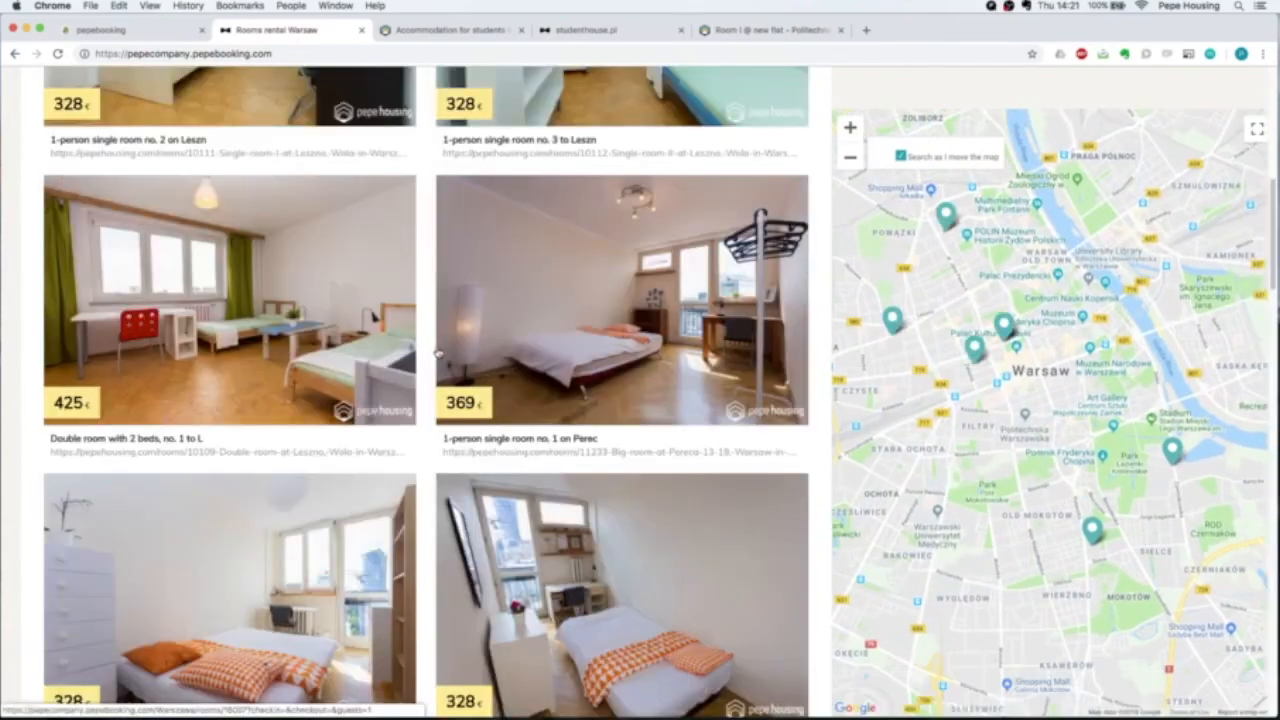
pyautogui.scroll(10, 436, 350)
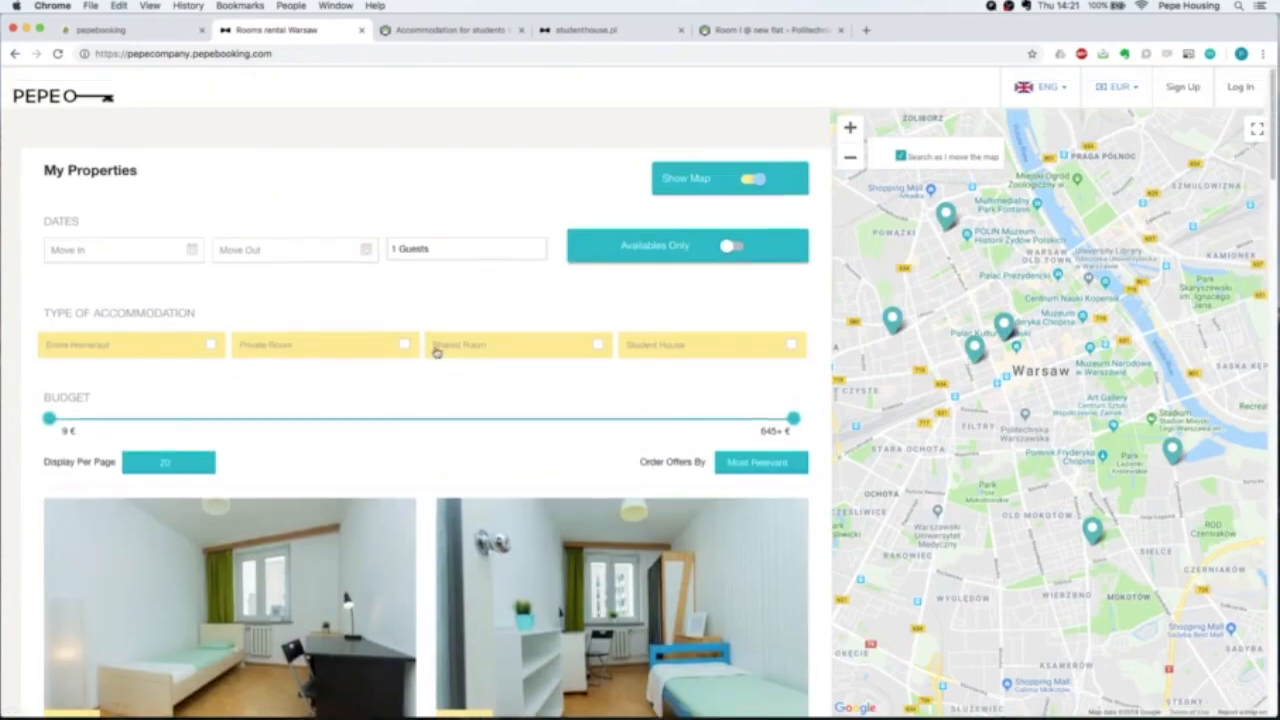
pyautogui.scroll(-5, 436, 350)
pyautogui.scroll(5, 436, 350)
pyautogui.click(153, 256)
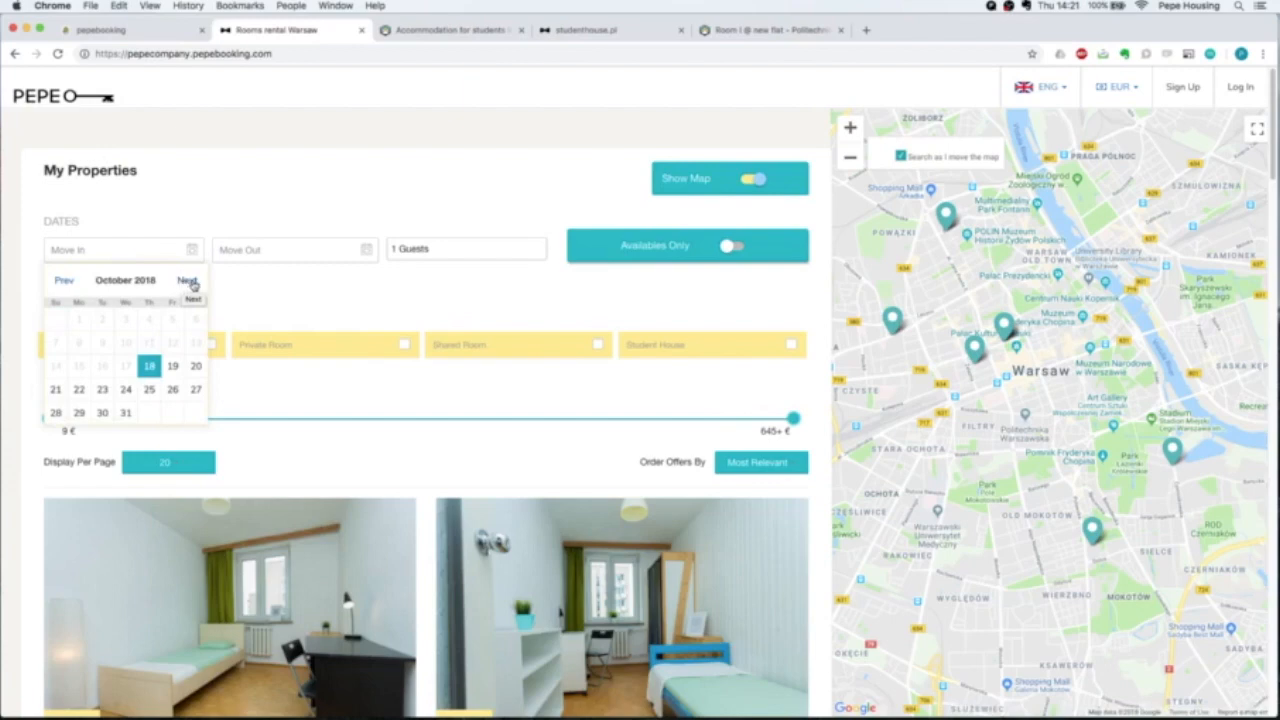
# Set the move-in date to 1 January 2019.
pyautogui.click(189, 286)
pyautogui.click(191, 287)
pyautogui.click(190, 286)
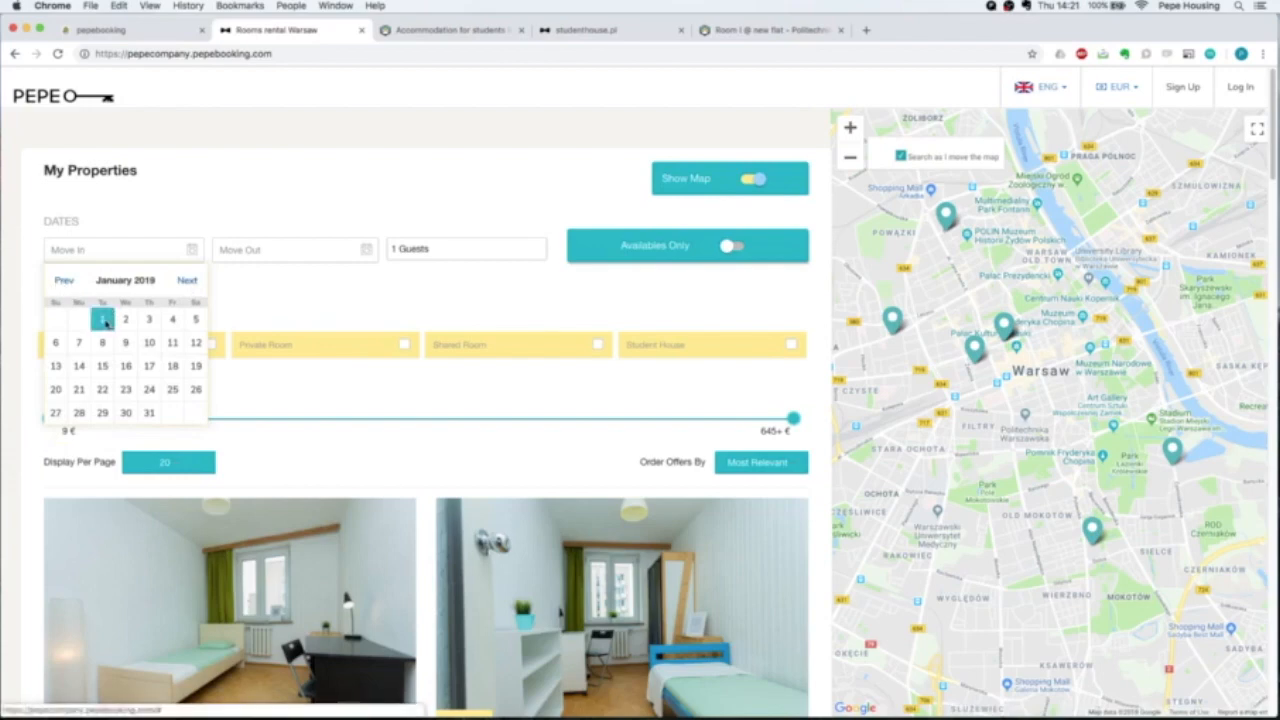
pyautogui.click(105, 321)
# Set the move-out date to 30 June 2019.
pyautogui.click(361, 282)
pyautogui.click(362, 283)
pyautogui.click(357, 281)
pyautogui.click(357, 281)
pyautogui.click(357, 281)
pyautogui.click(357, 281)
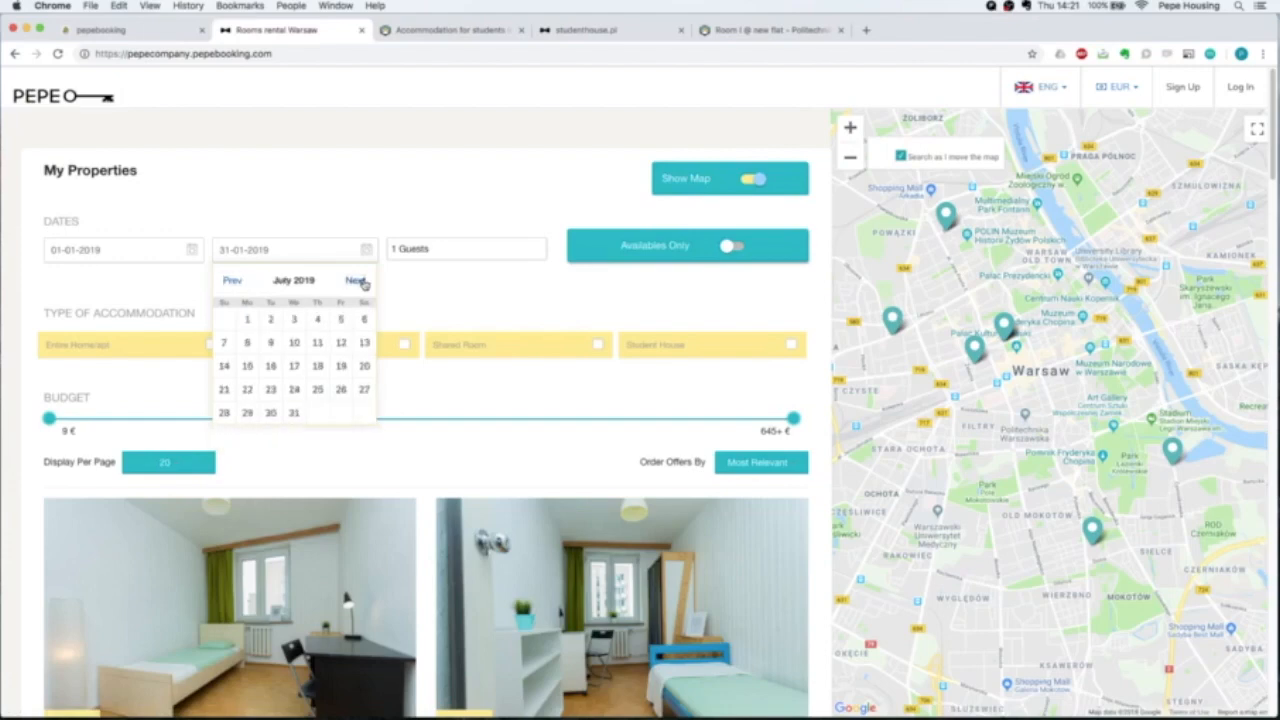
pyautogui.click(240, 281)
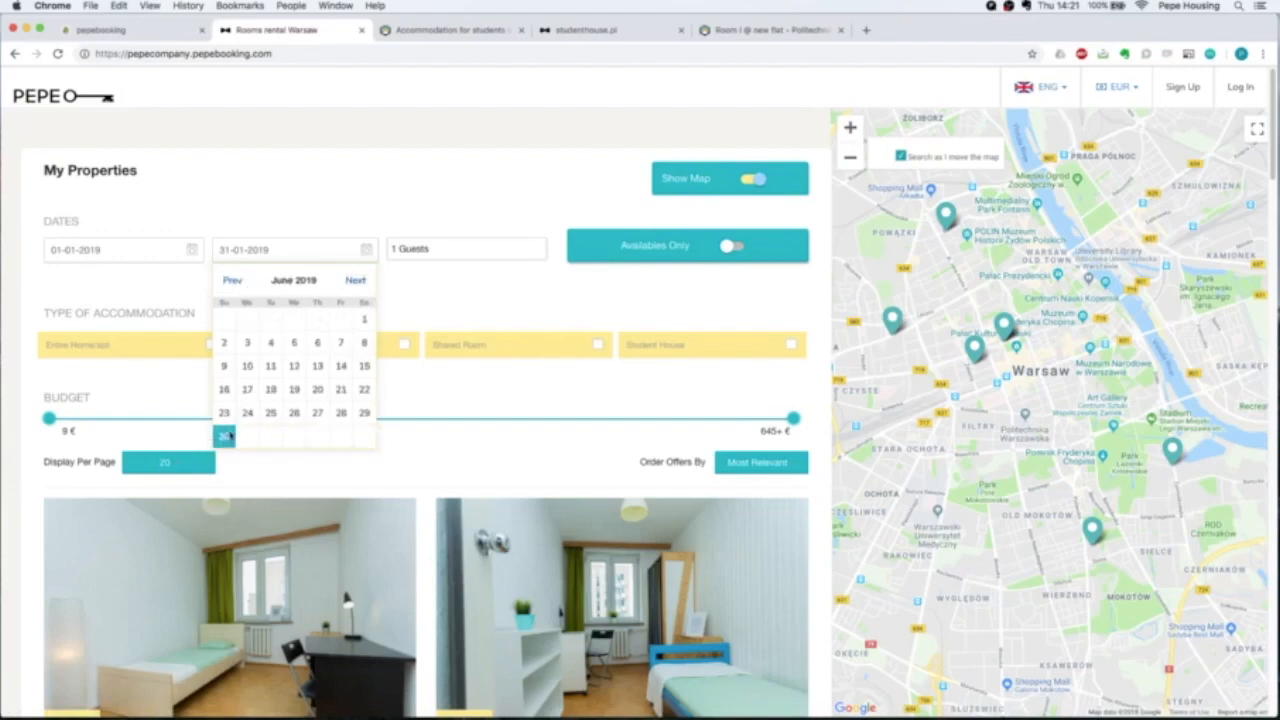
pyautogui.click(224, 436)
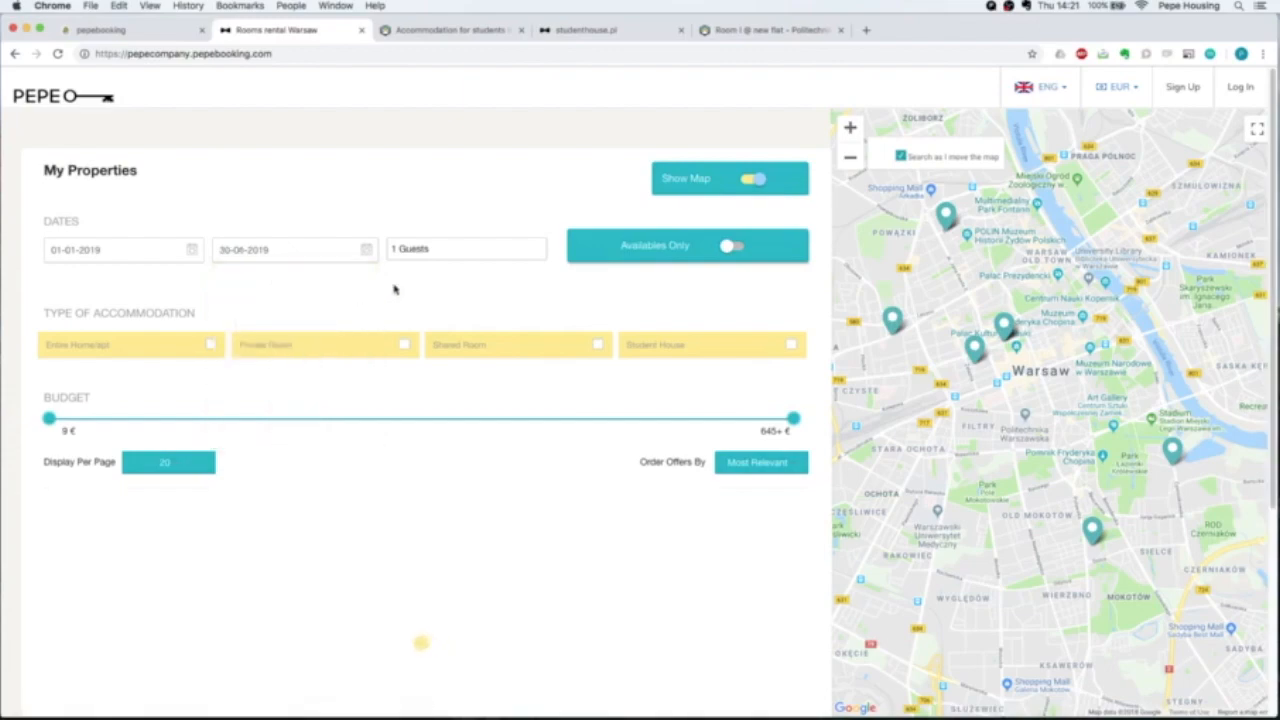
pyautogui.scroll(-5, 806, 304)
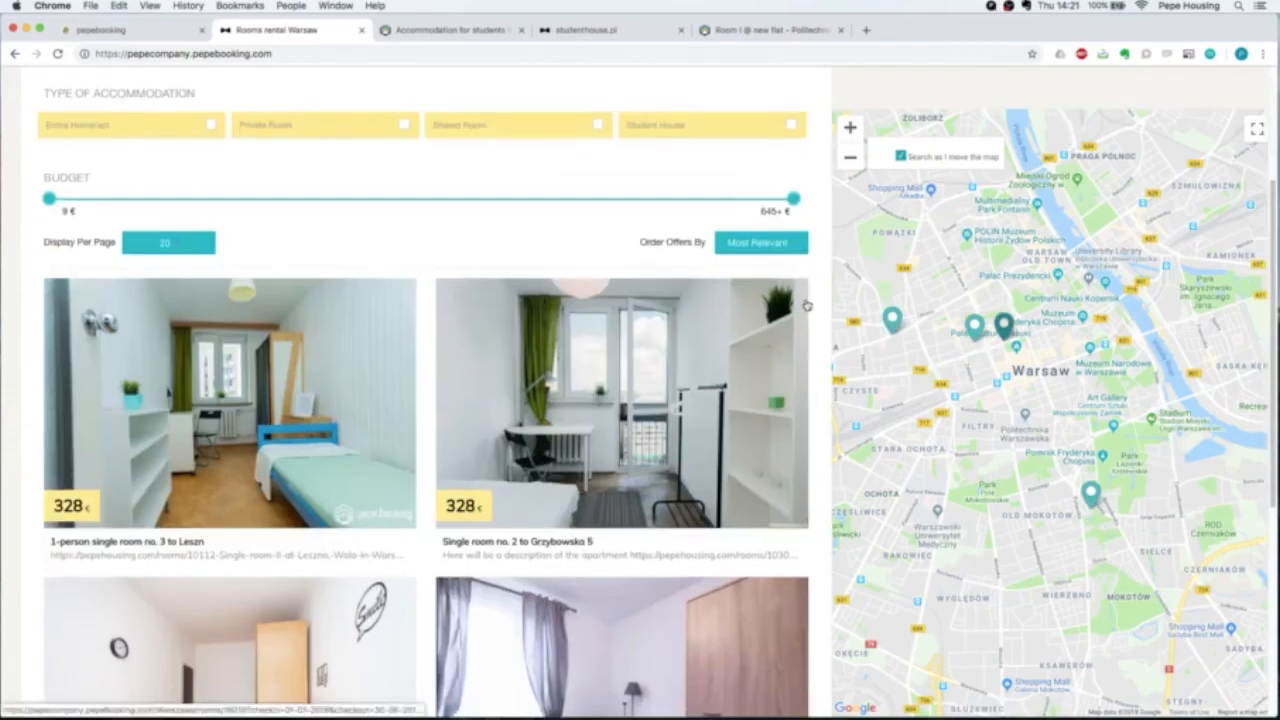
pyautogui.scroll(3, 326, 296)
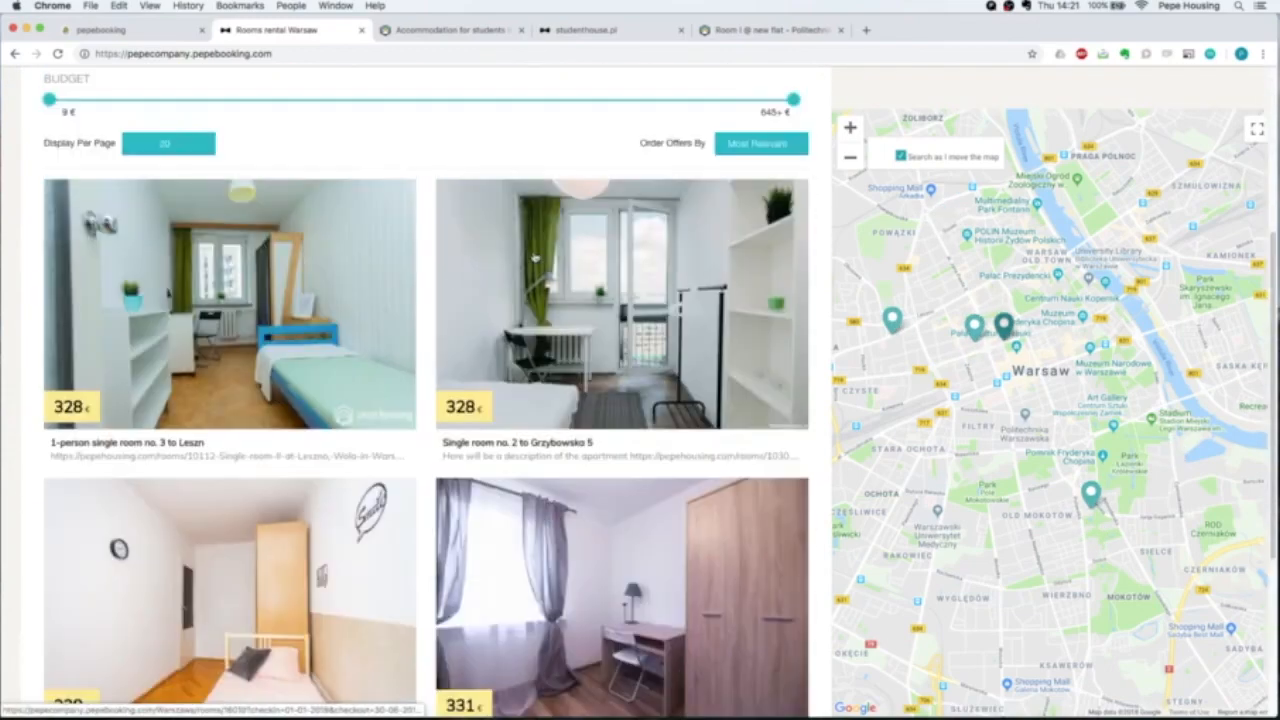
pyautogui.scroll(-2, 492, 430)
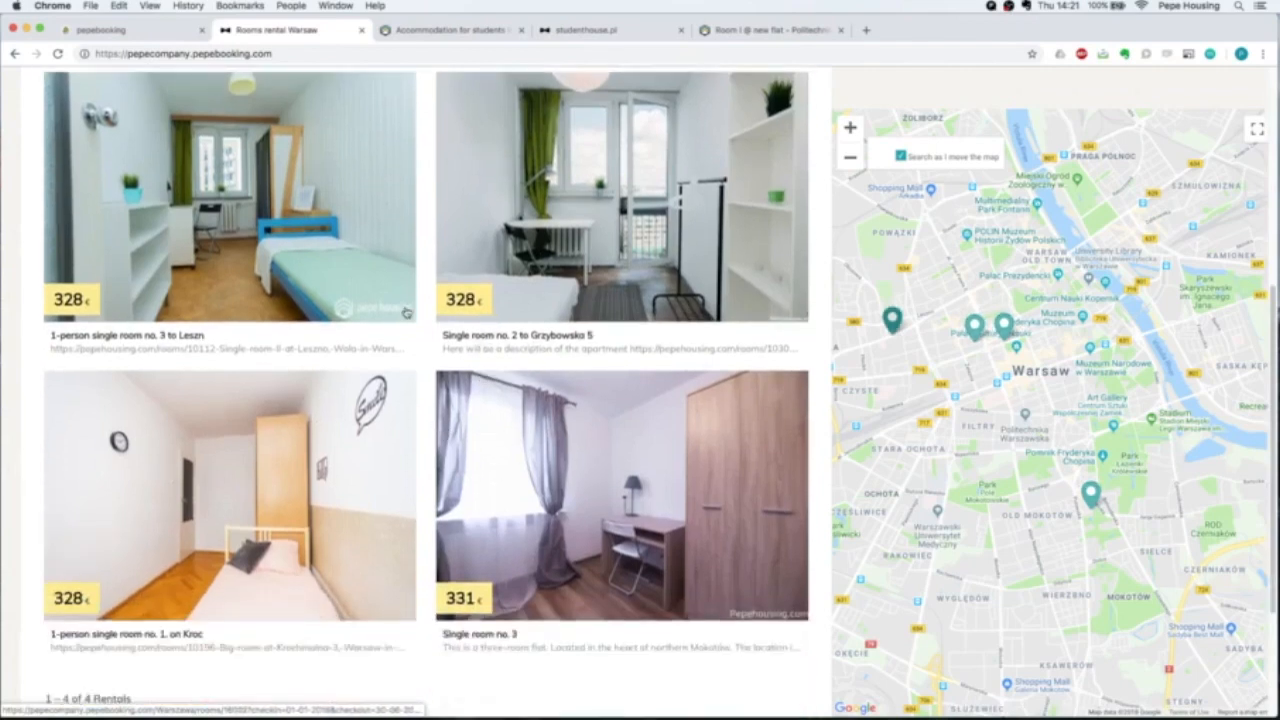
pyautogui.scroll(3, 406, 314)
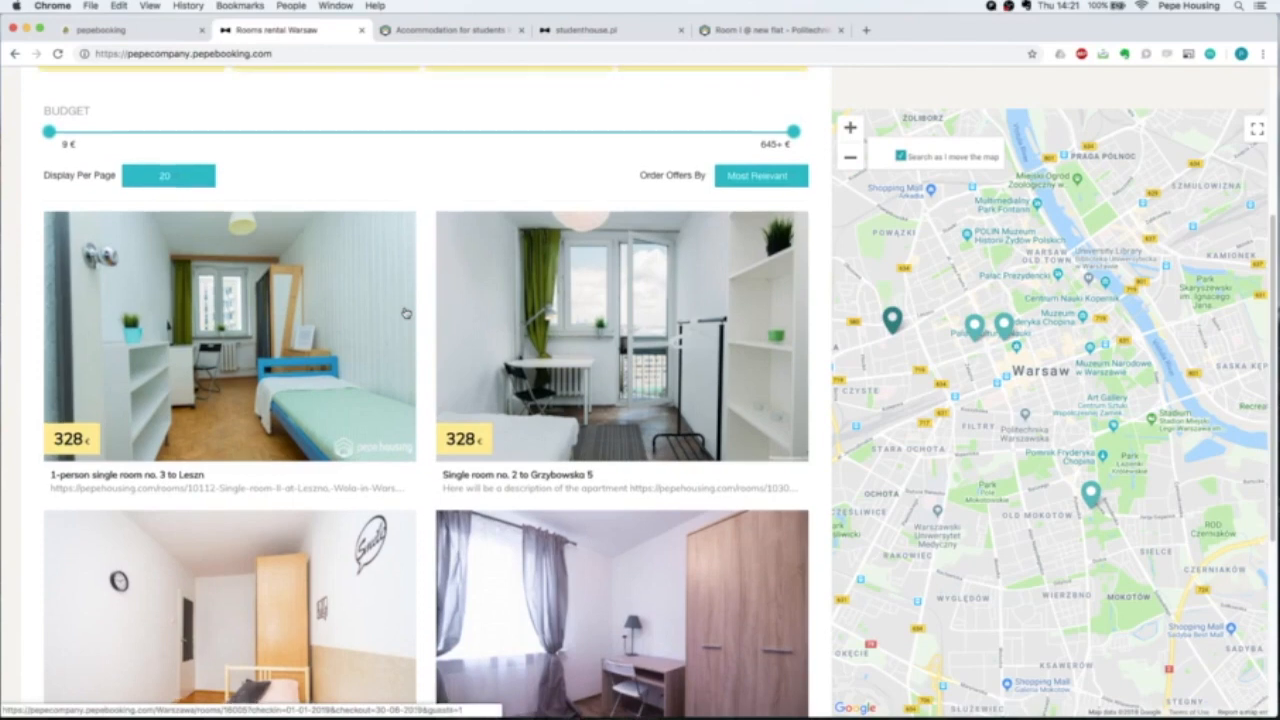
pyautogui.scroll(5, 405, 313)
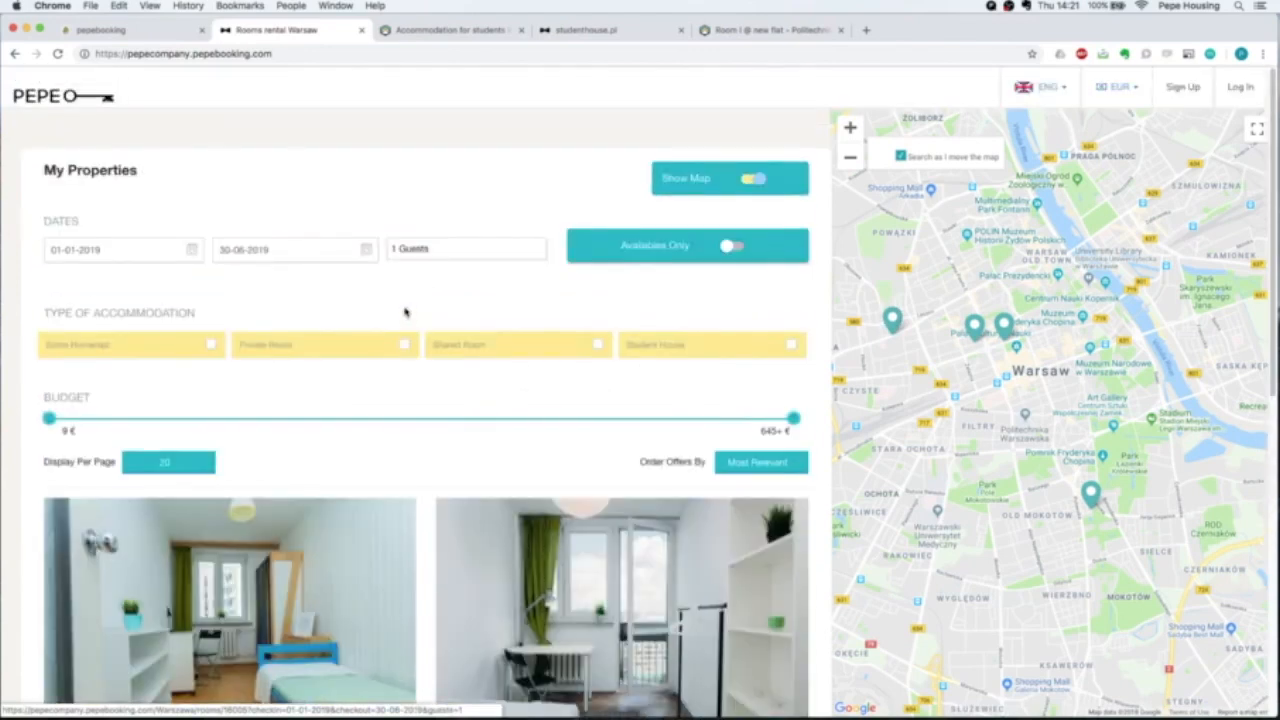
# Turn on Availables Only and review the two rentals left: 328 € and 331 € single rooms.
pyautogui.click(736, 247)
pyautogui.scroll(-3, 803, 310)
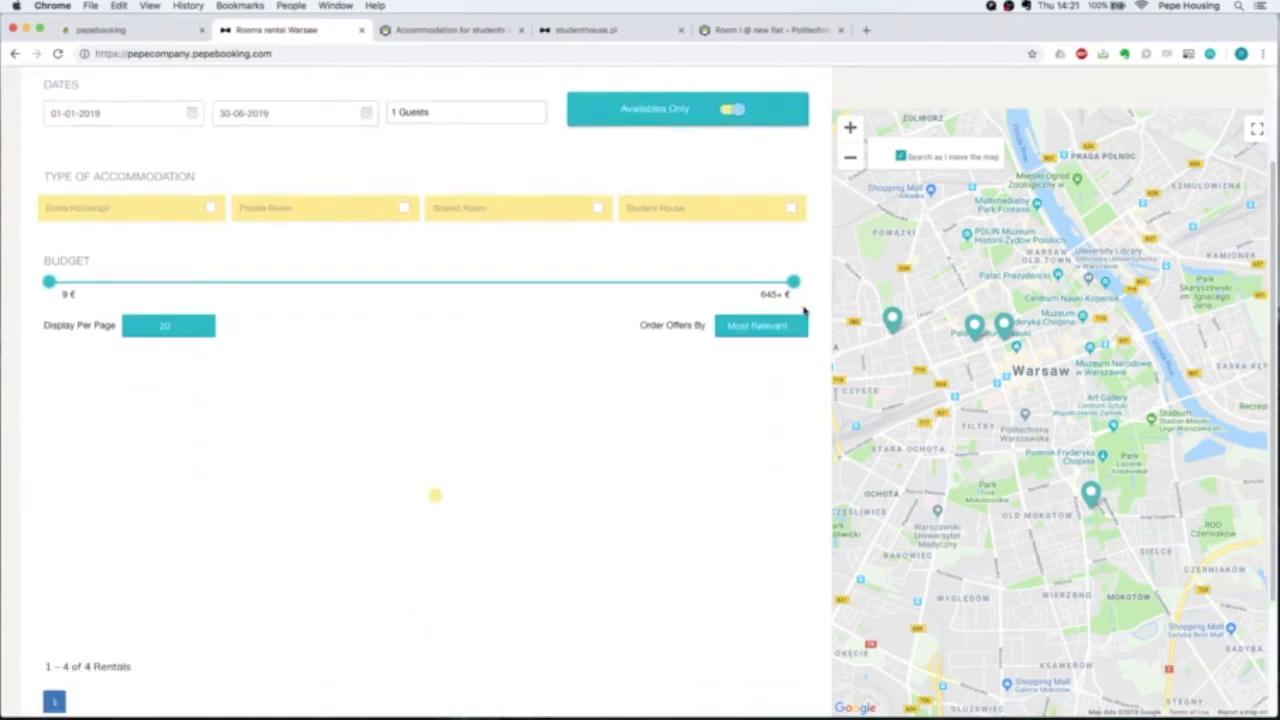
pyautogui.scroll(-2, 803, 310)
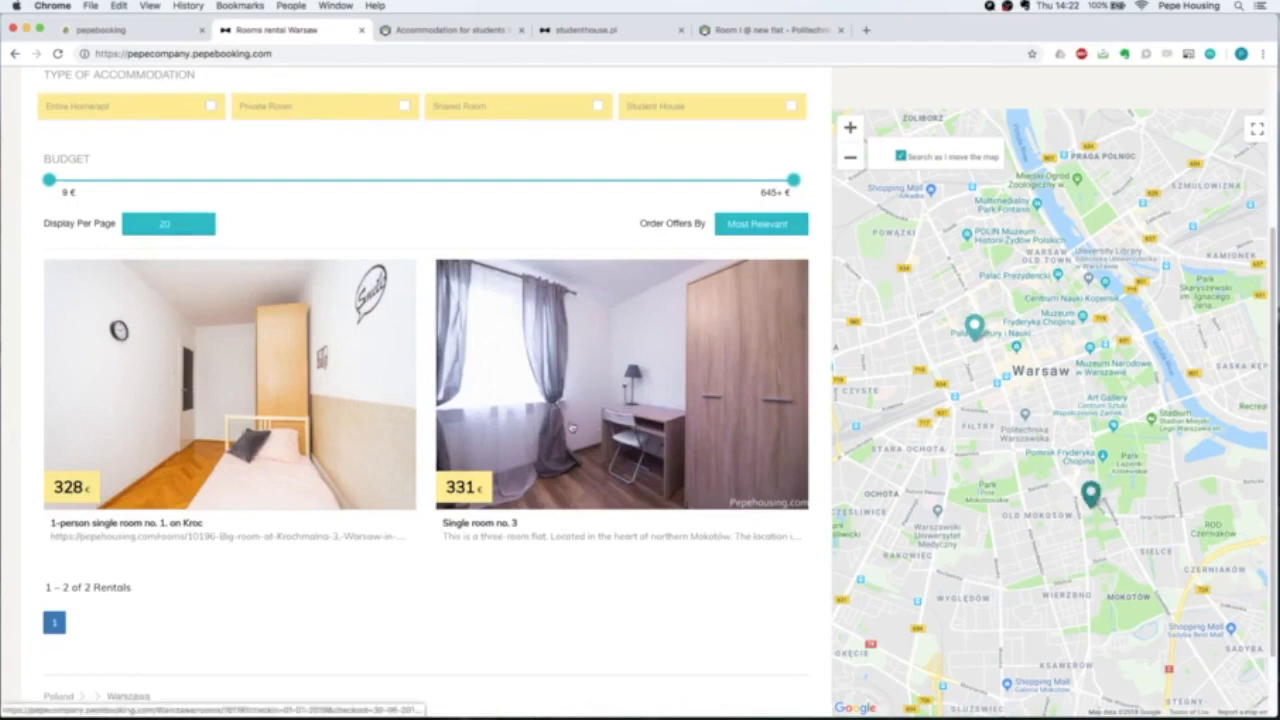
pyautogui.scroll(3, 210, 362)
pyautogui.scroll(-3, 491, 357)
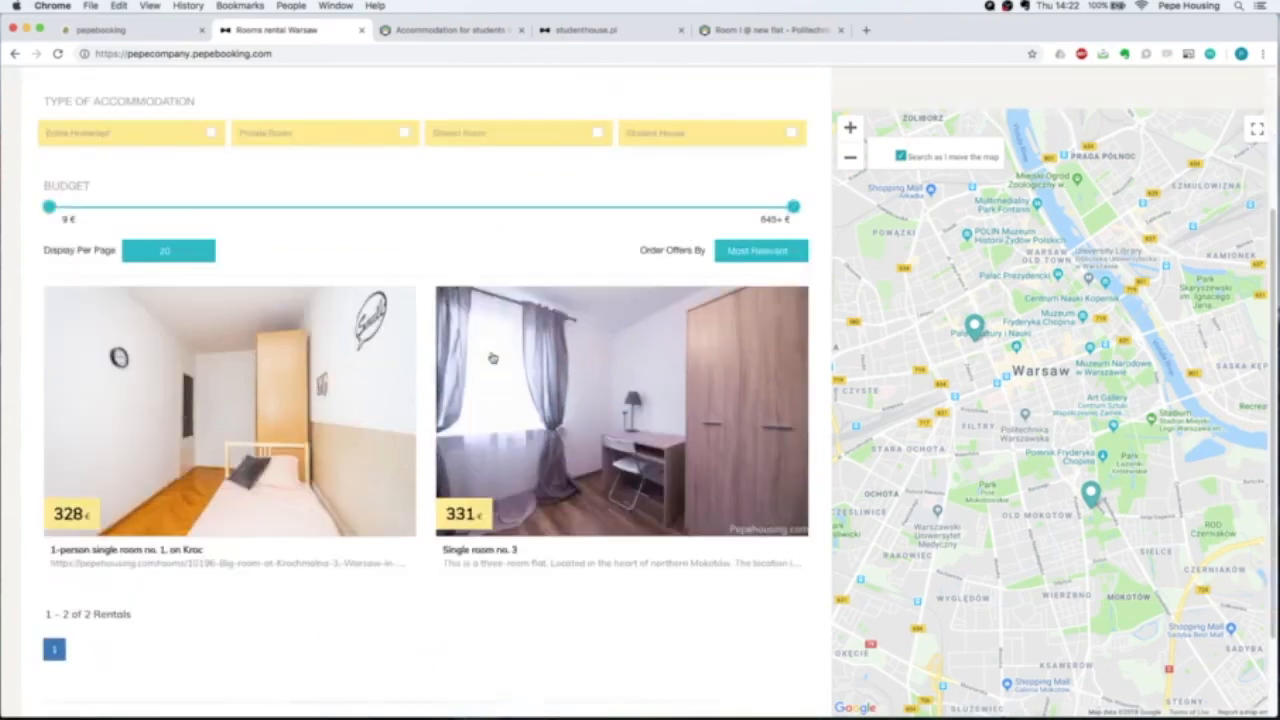
pyautogui.click(634, 430)
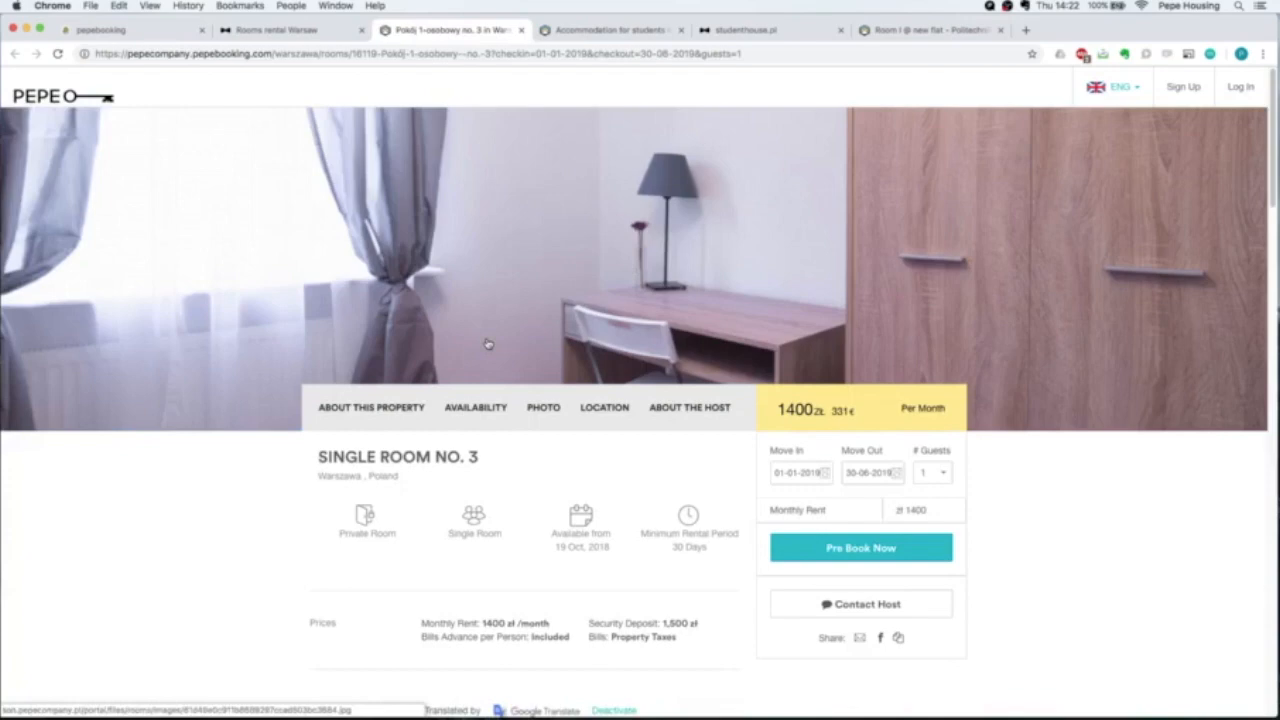
pyautogui.click(1136, 88)
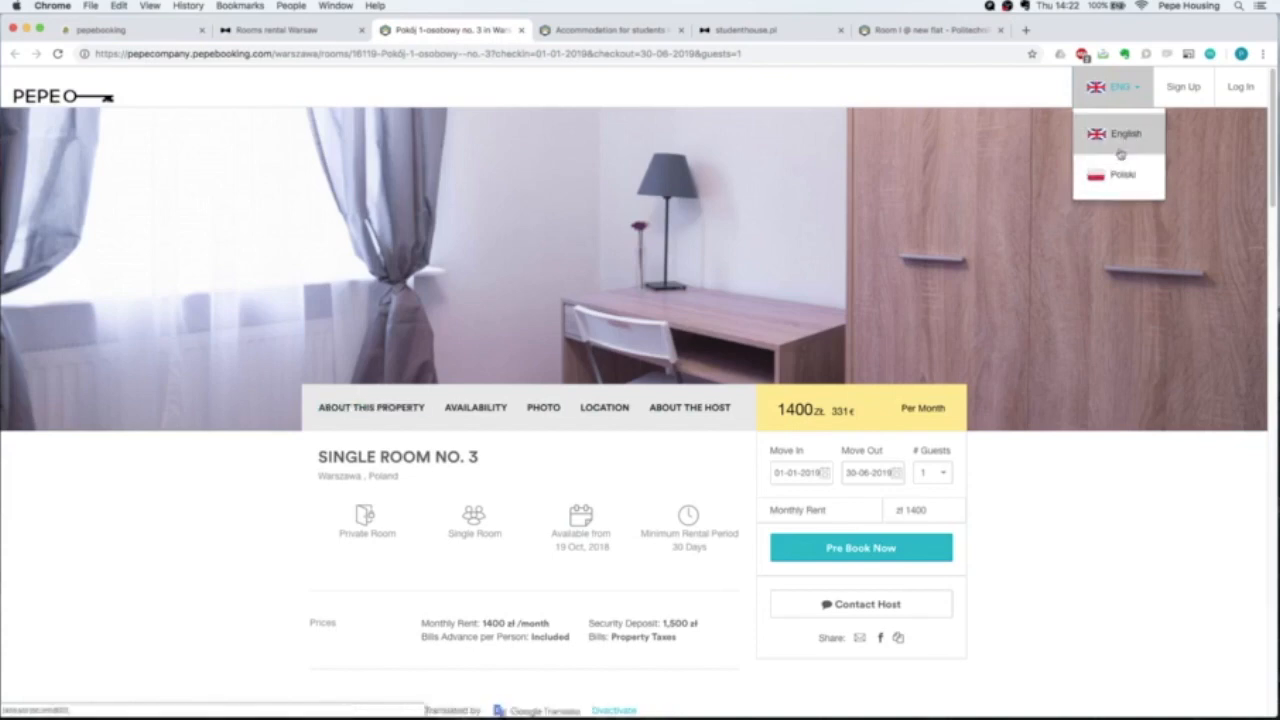
pyautogui.click(239, 497)
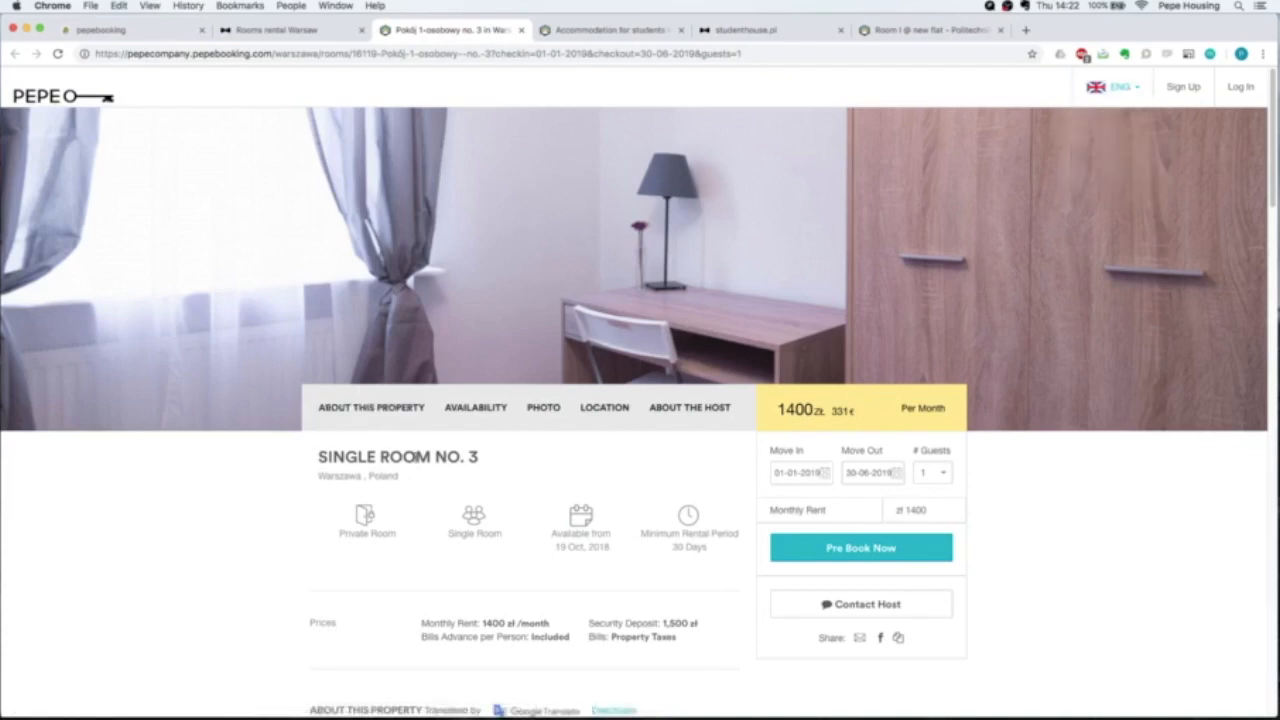
pyautogui.scroll(-2, 511, 449)
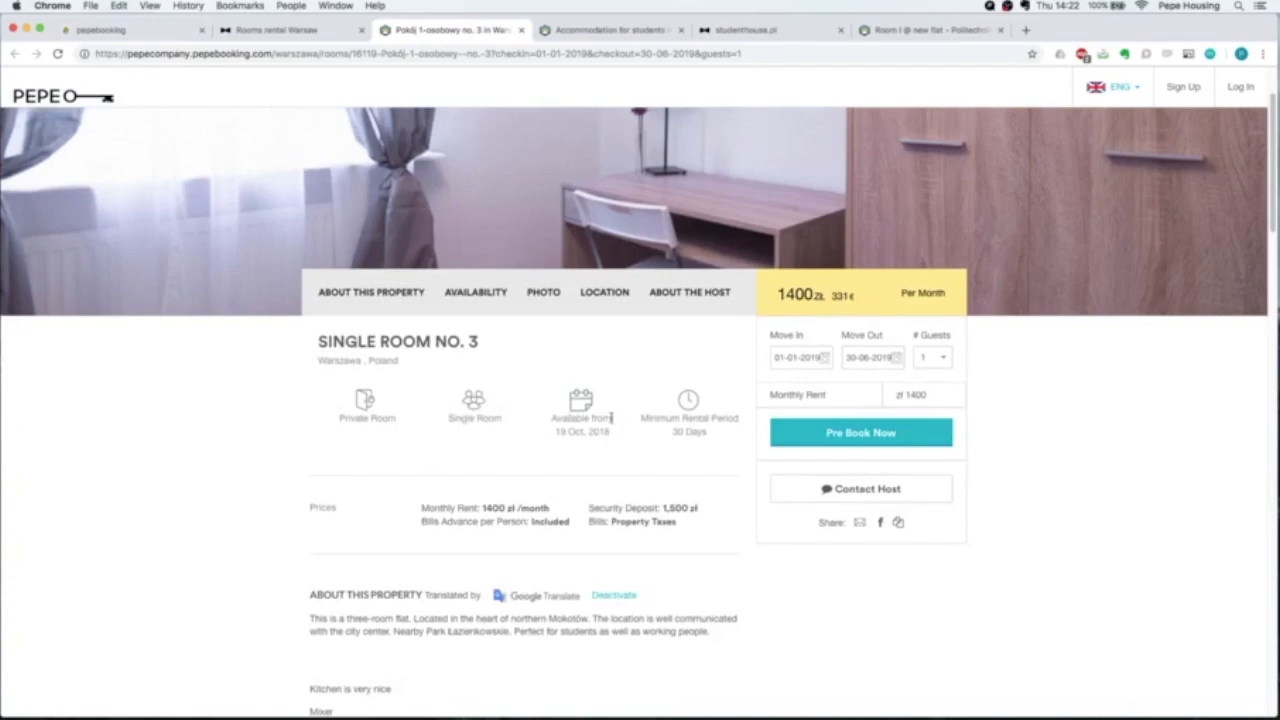
pyautogui.moveTo(556, 422); pyautogui.dragTo(618, 439)
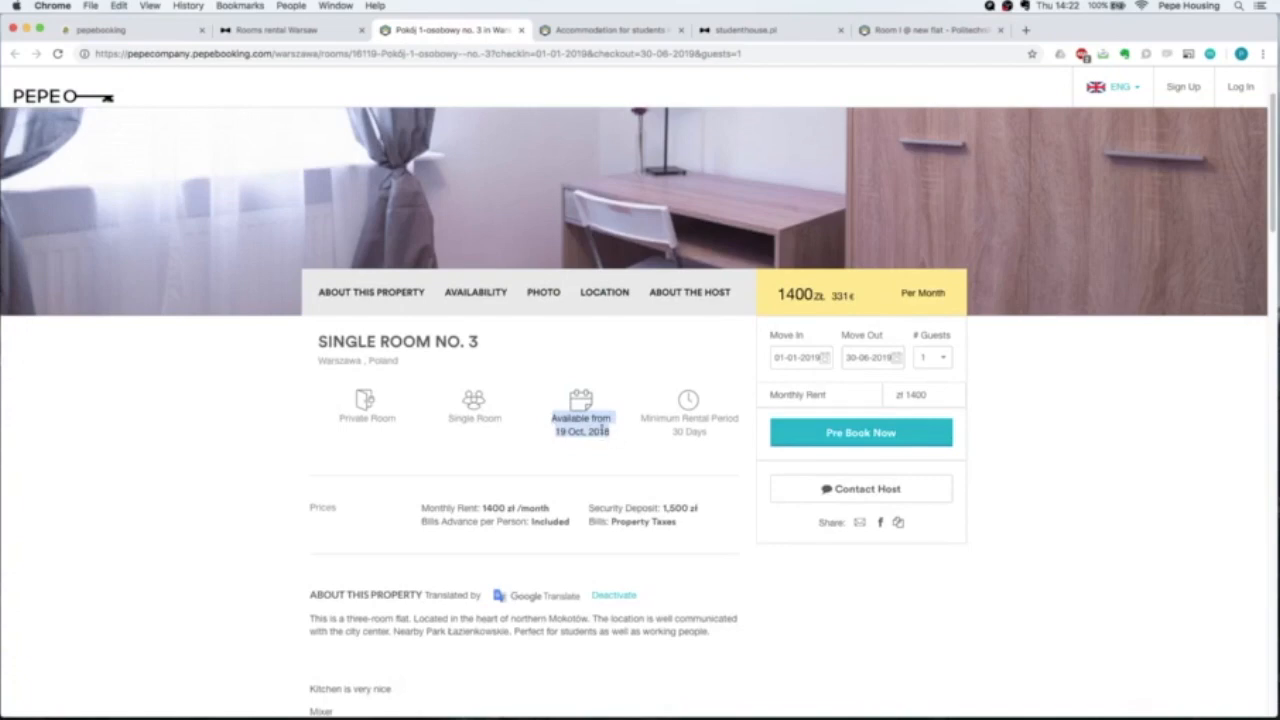
pyautogui.click(594, 431)
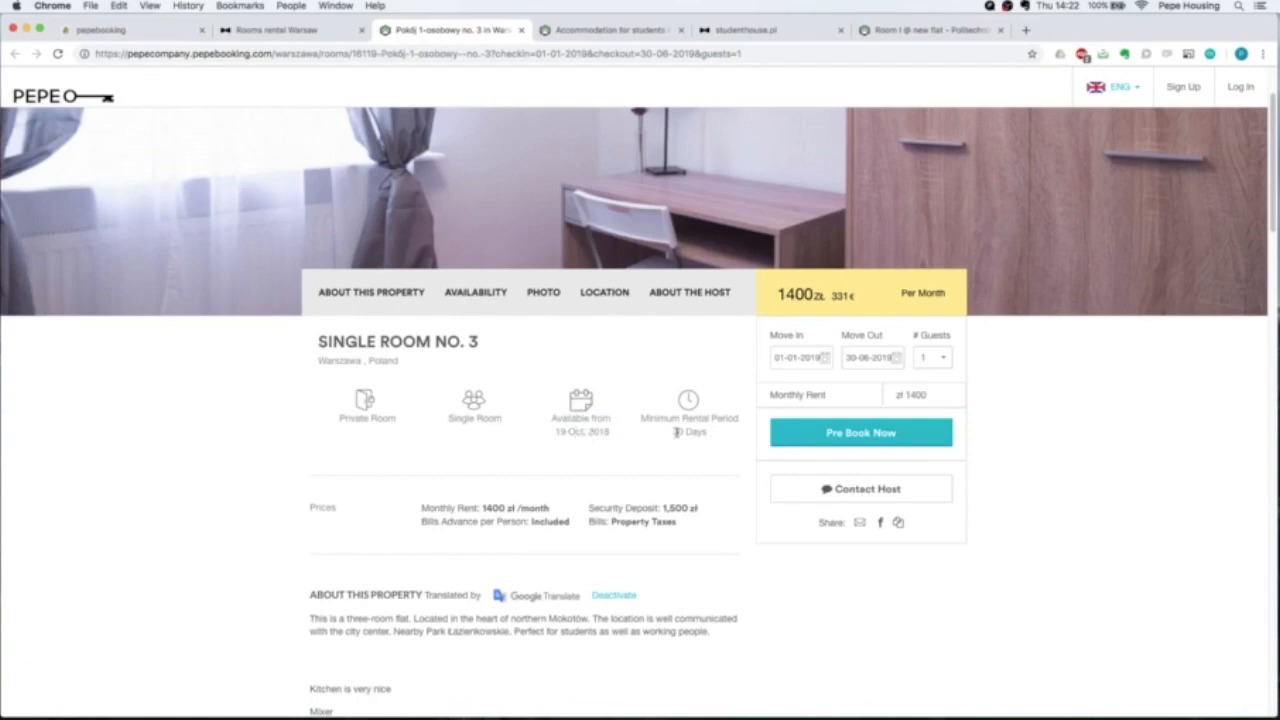
pyautogui.moveTo(641, 418); pyautogui.dragTo(699, 434)
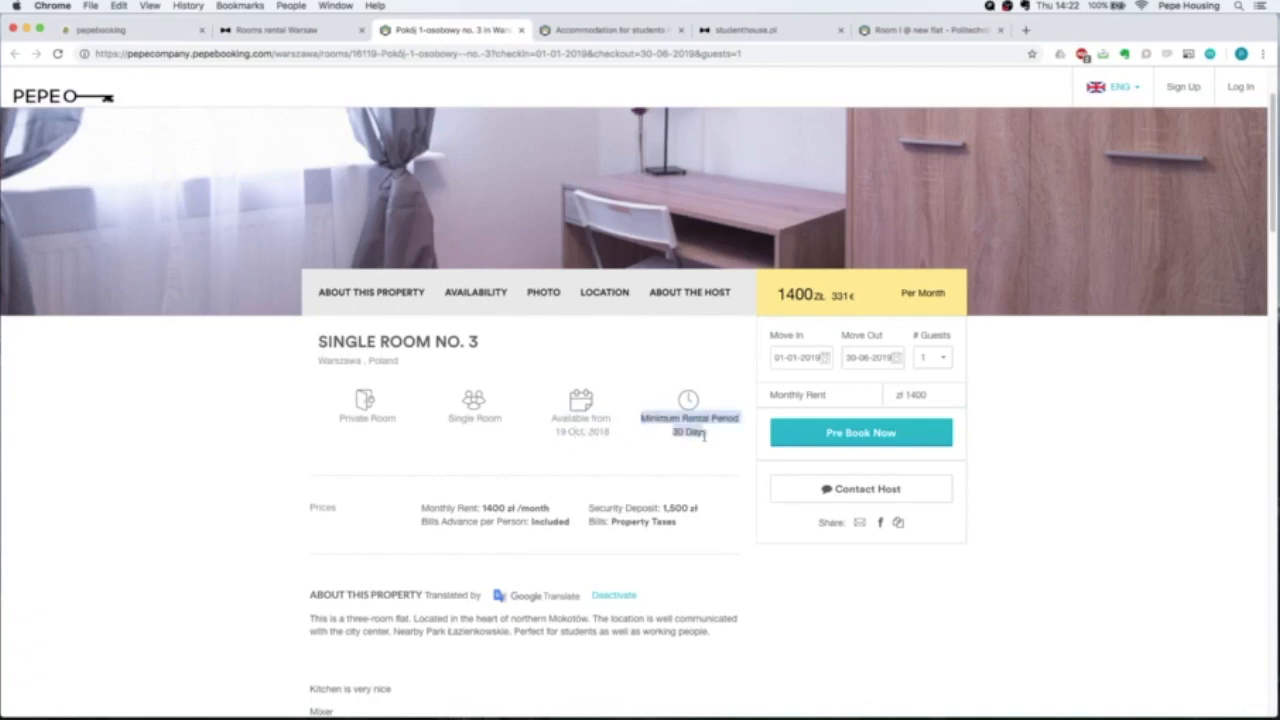
pyautogui.scroll(-2, 700, 434)
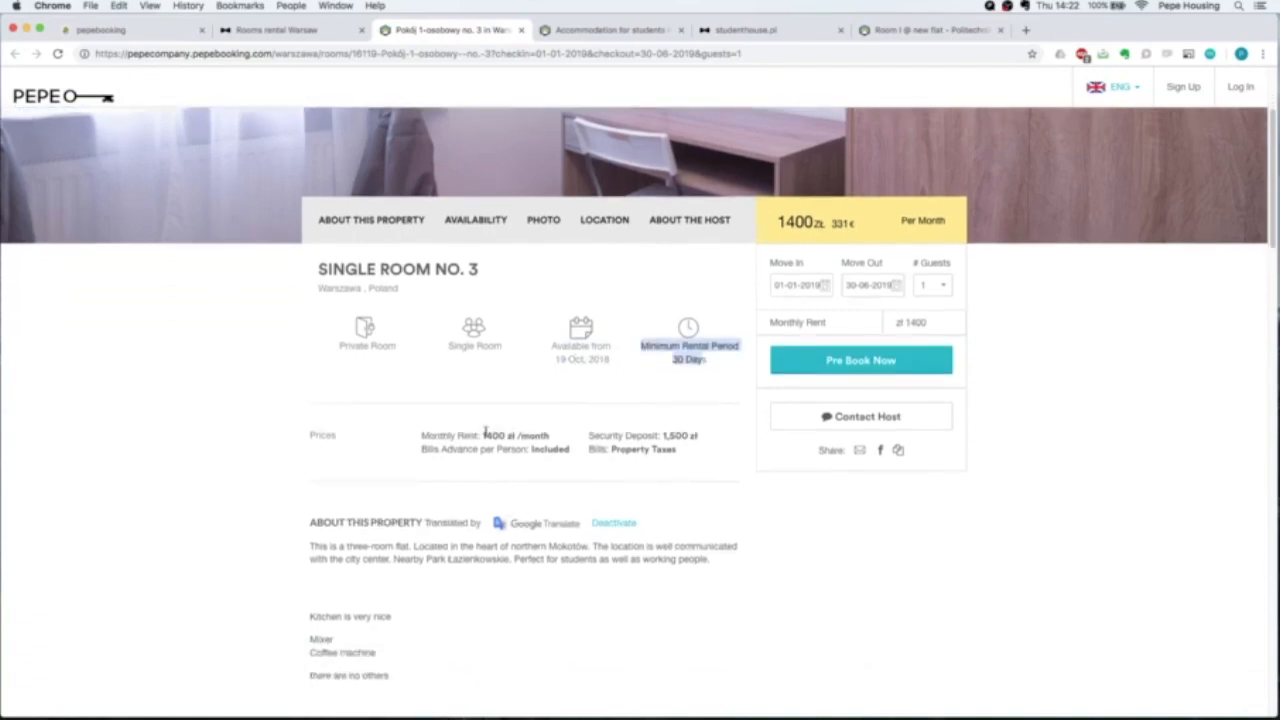
pyautogui.moveTo(483, 434); pyautogui.dragTo(515, 436)
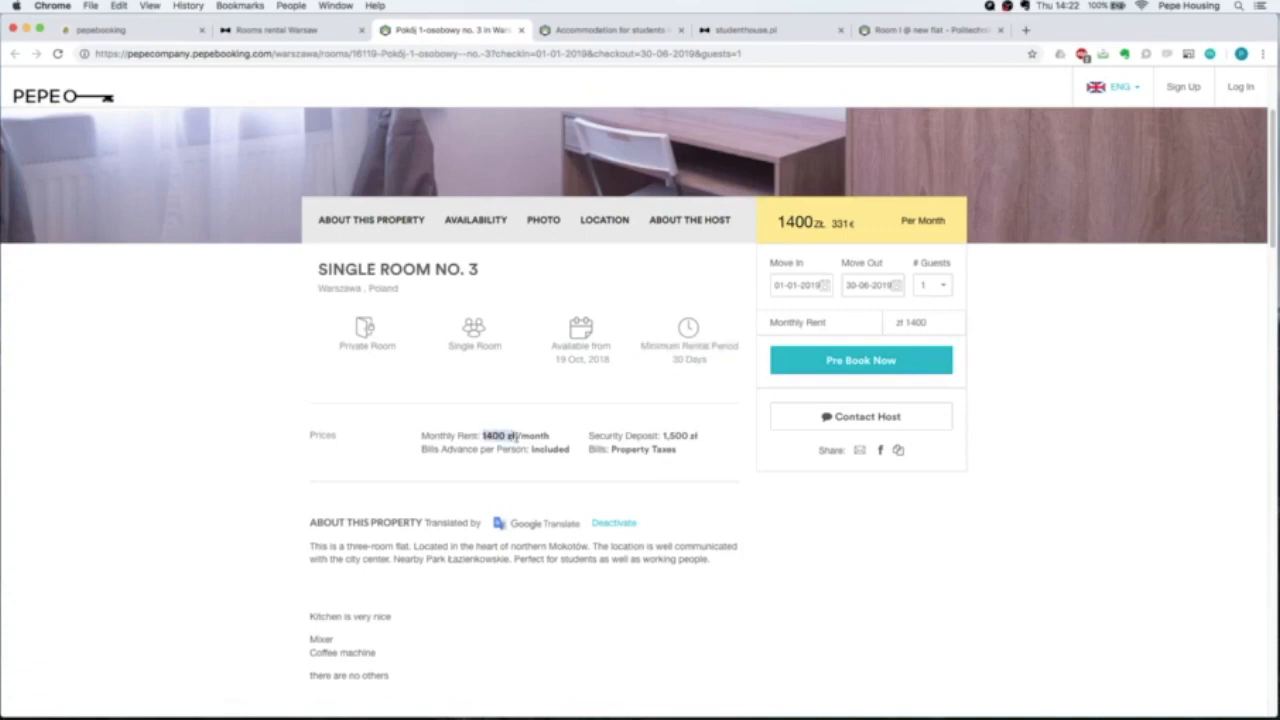
pyautogui.moveTo(632, 436); pyautogui.dragTo(697, 438)
pyautogui.moveTo(425, 451); pyautogui.dragTo(495, 461)
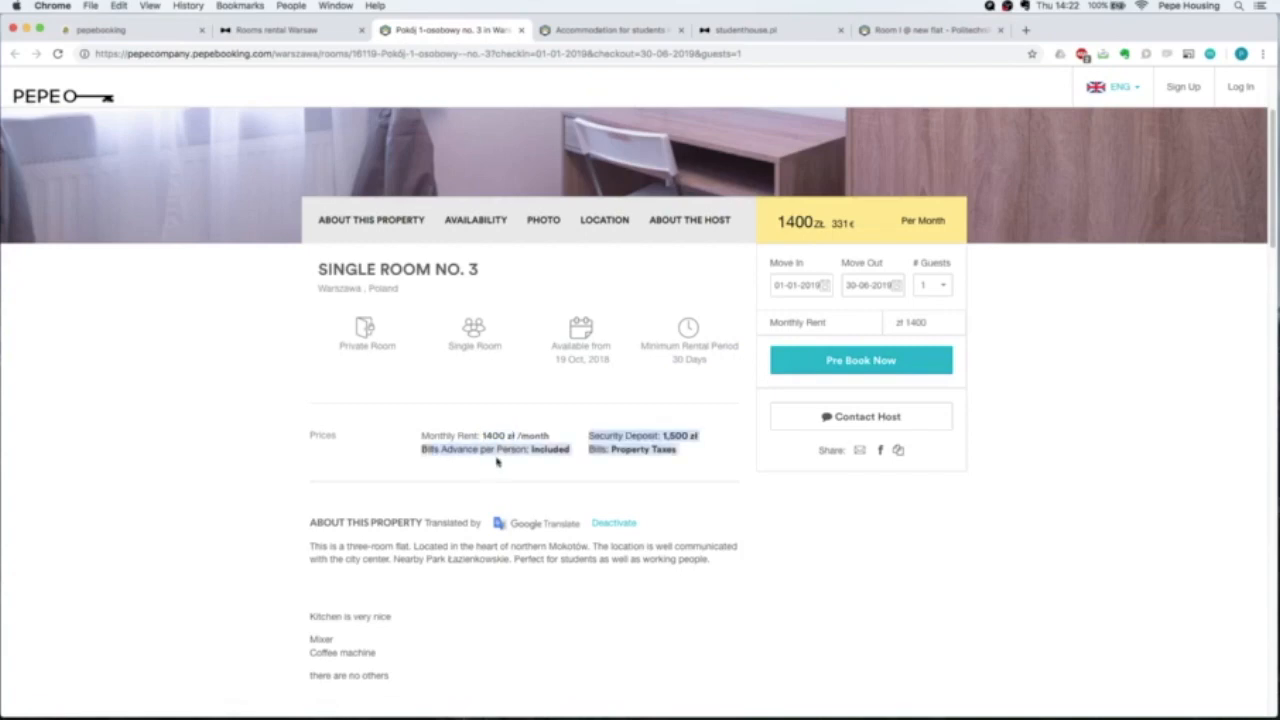
pyautogui.click(297, 489)
# Deactivate the Google Translate version of the Single Room No. 3 description.
pyautogui.scroll(-5, 228, 440)
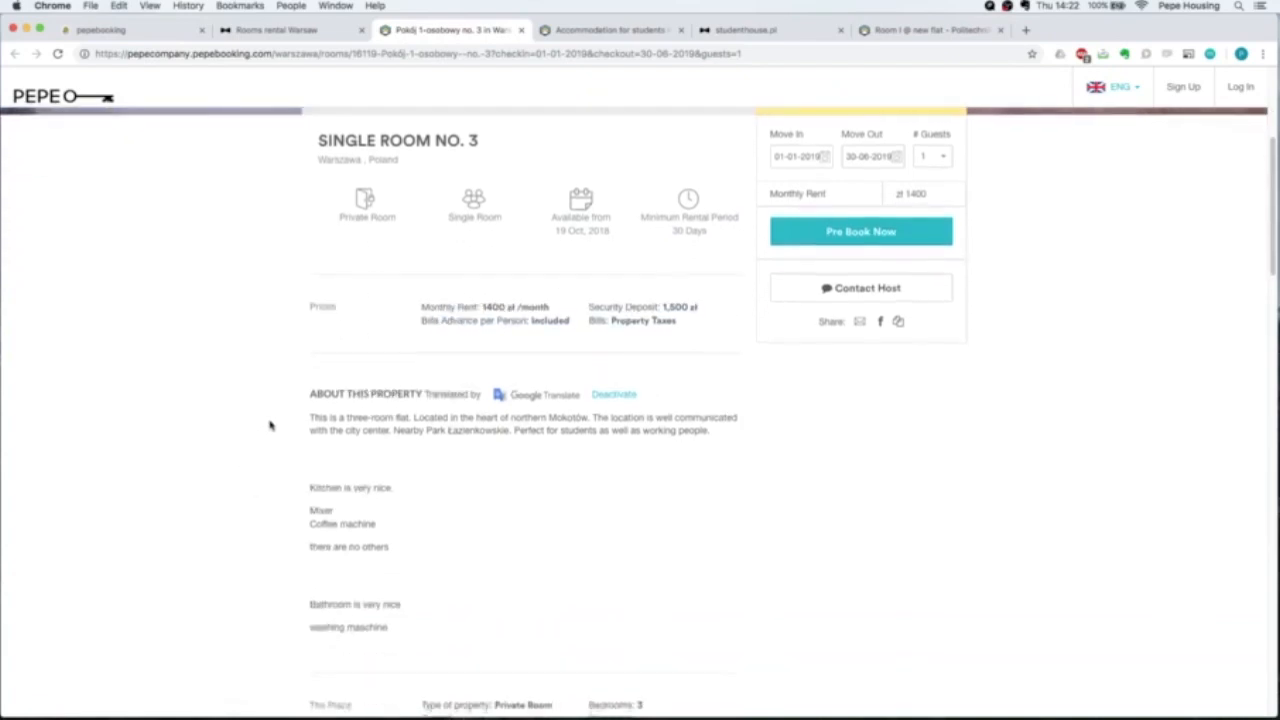
pyautogui.moveTo(311, 306); pyautogui.dragTo(632, 517)
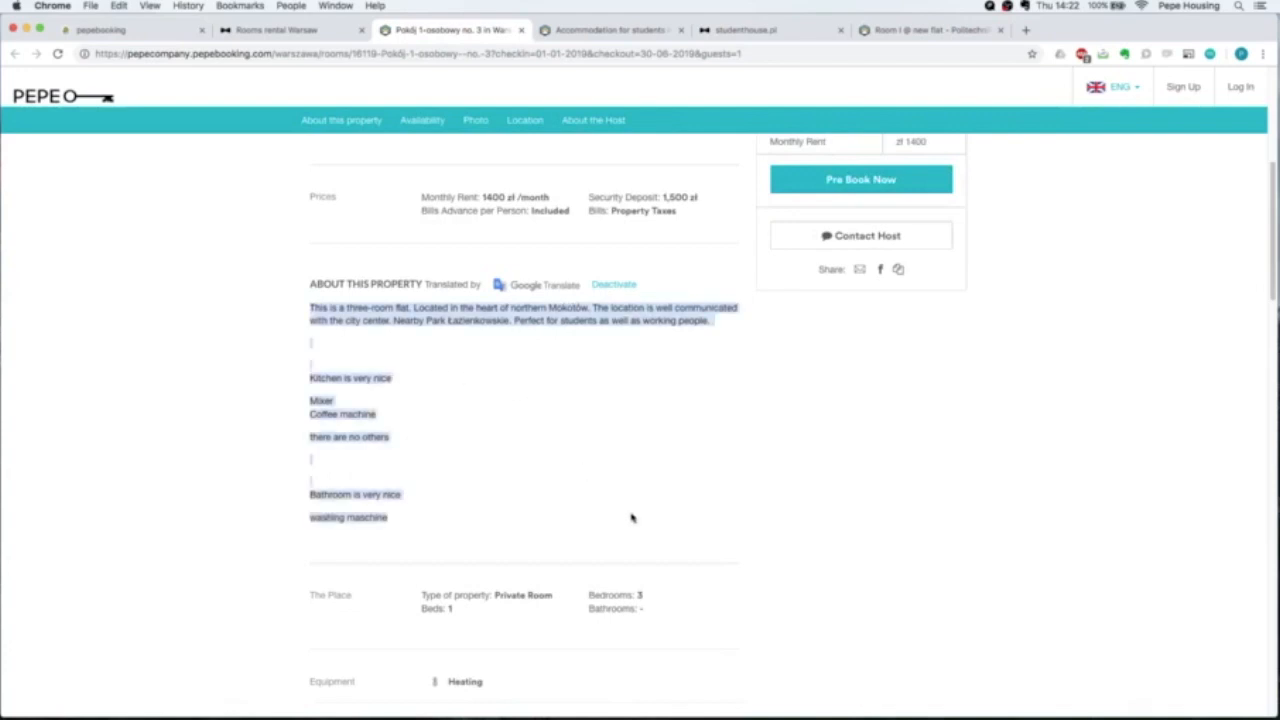
pyautogui.click(620, 286)
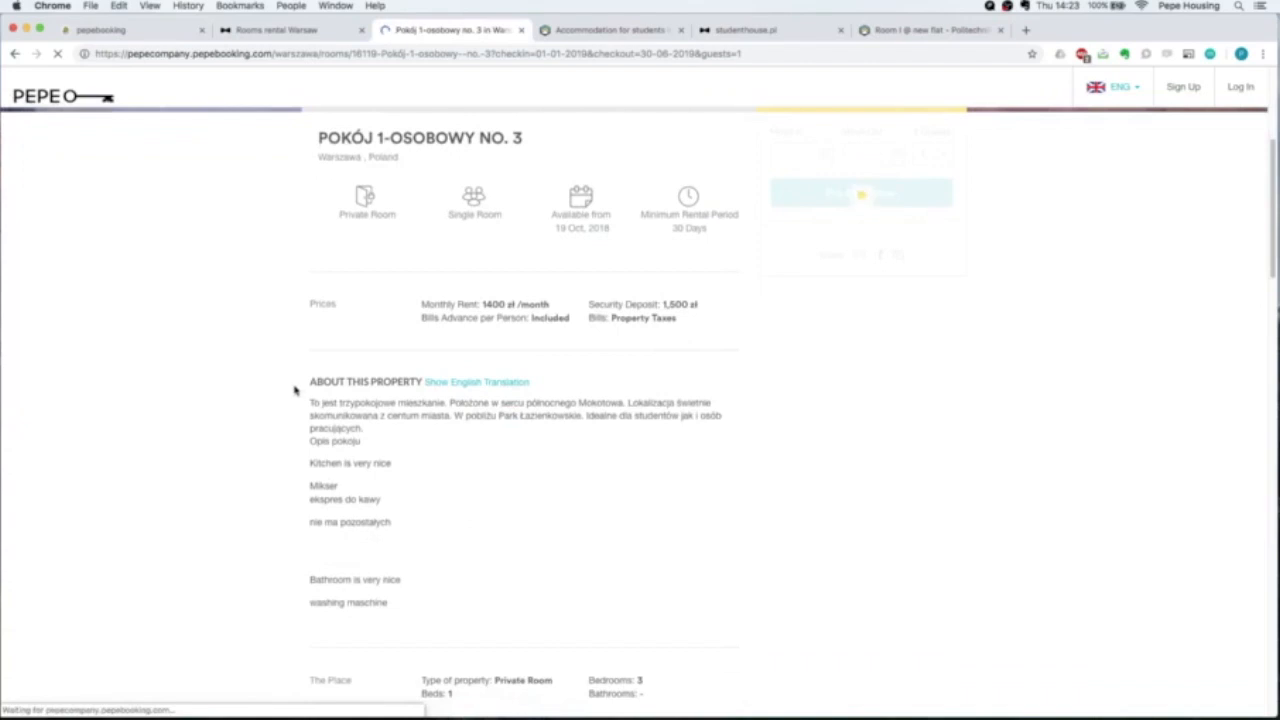
# Read the original Polish description and scroll down to the availability months and gallery.
pyautogui.moveTo(312, 404); pyautogui.dragTo(416, 596)
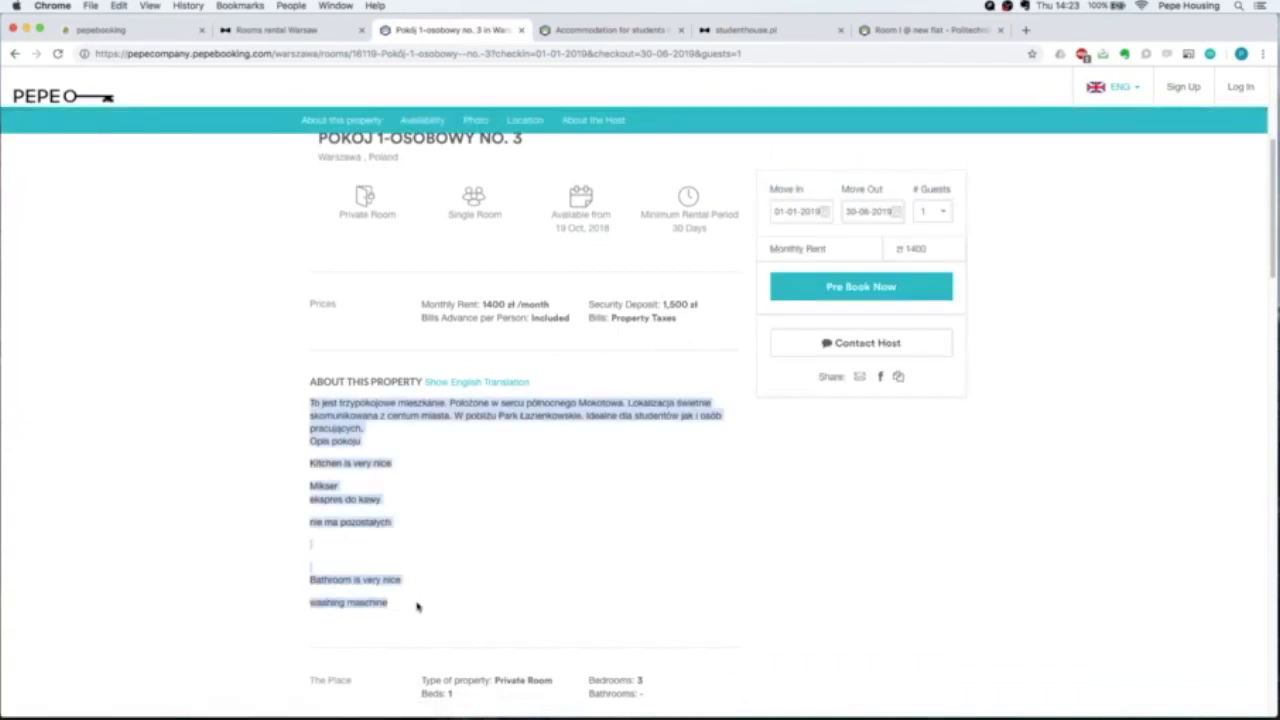
pyautogui.click(390, 490)
pyautogui.moveTo(312, 400); pyautogui.dragTo(368, 446)
pyautogui.click(368, 446)
pyautogui.scroll(-3, 368, 440)
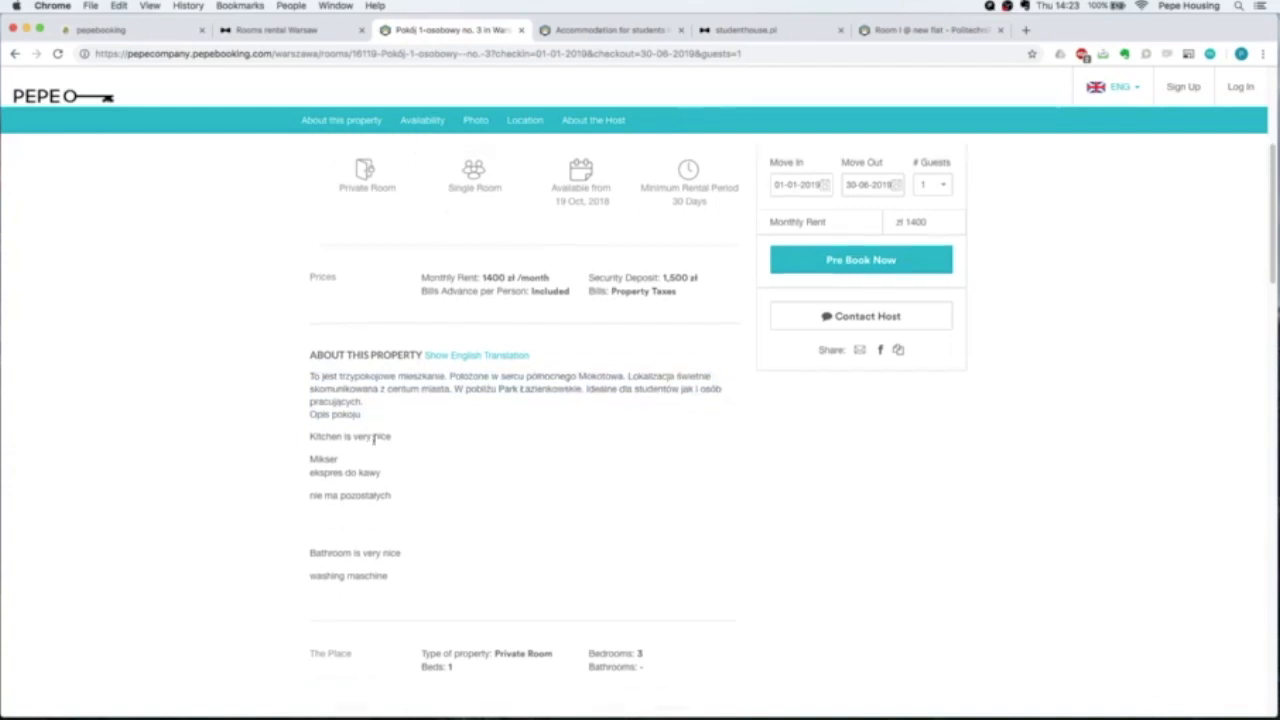
pyautogui.scroll(-3, 368, 438)
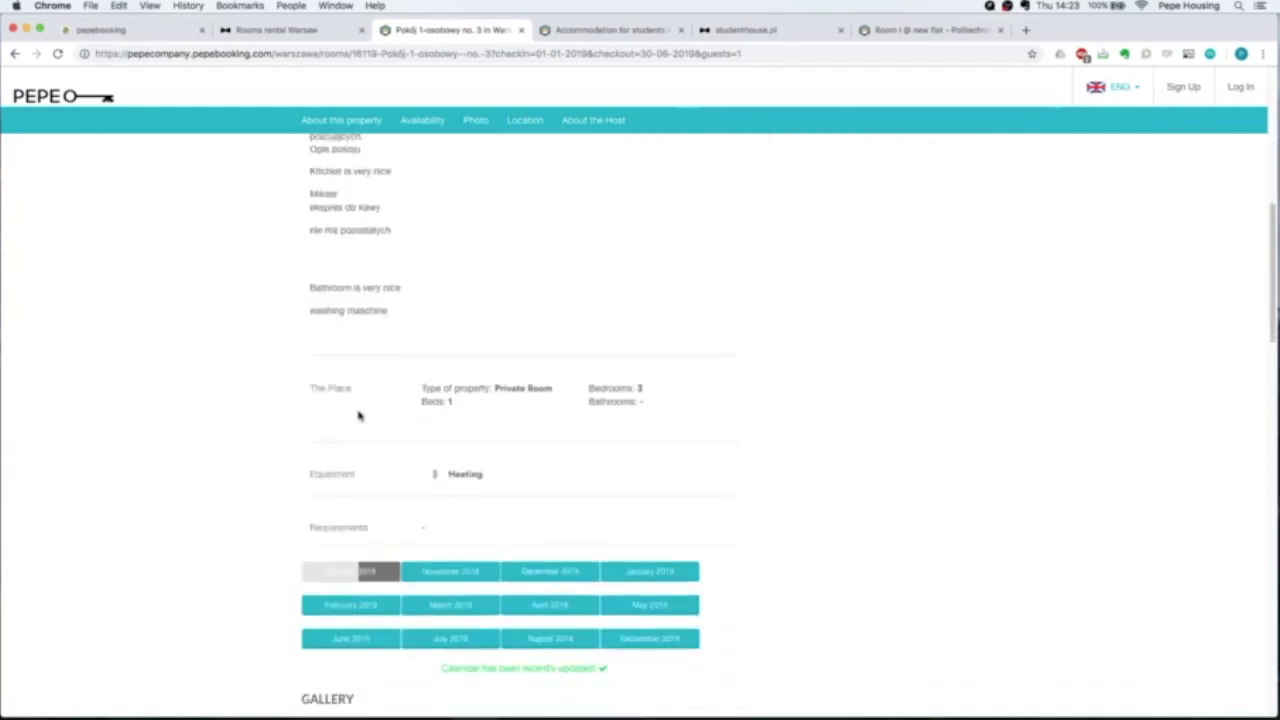
pyautogui.scroll(-3, 455, 388)
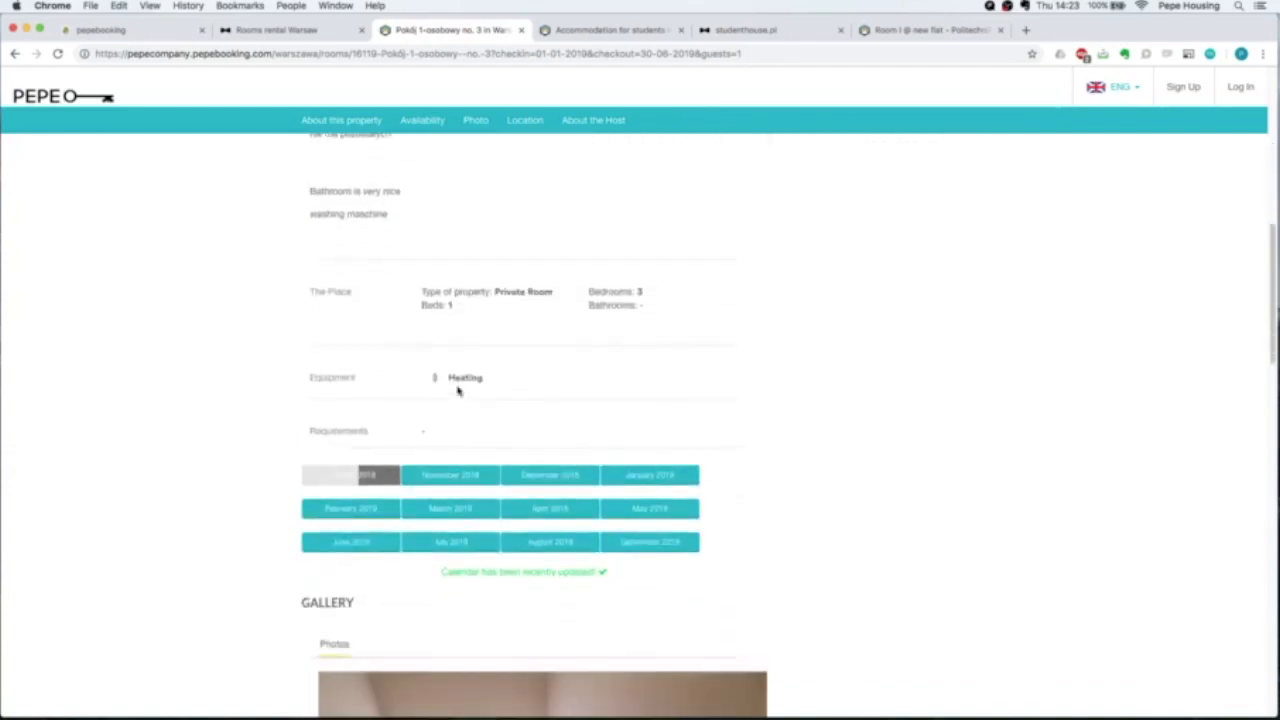
pyautogui.scroll(-6, 445, 432)
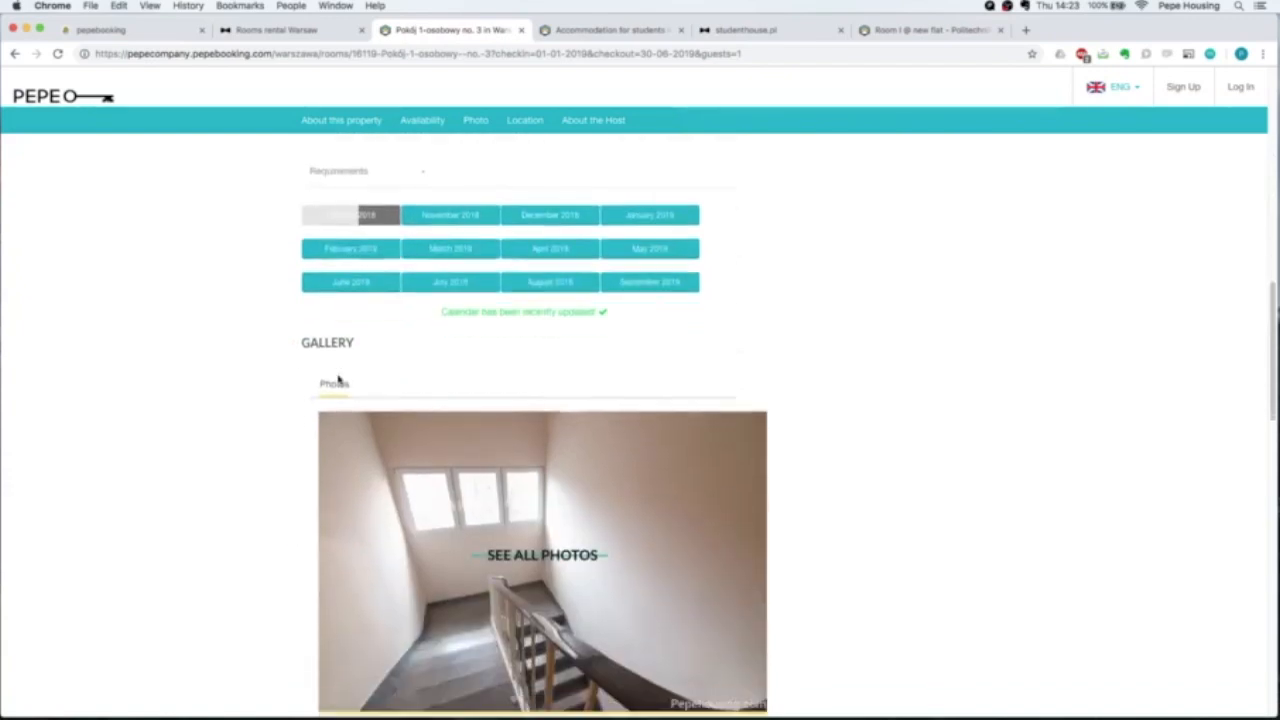
pyautogui.click(536, 427)
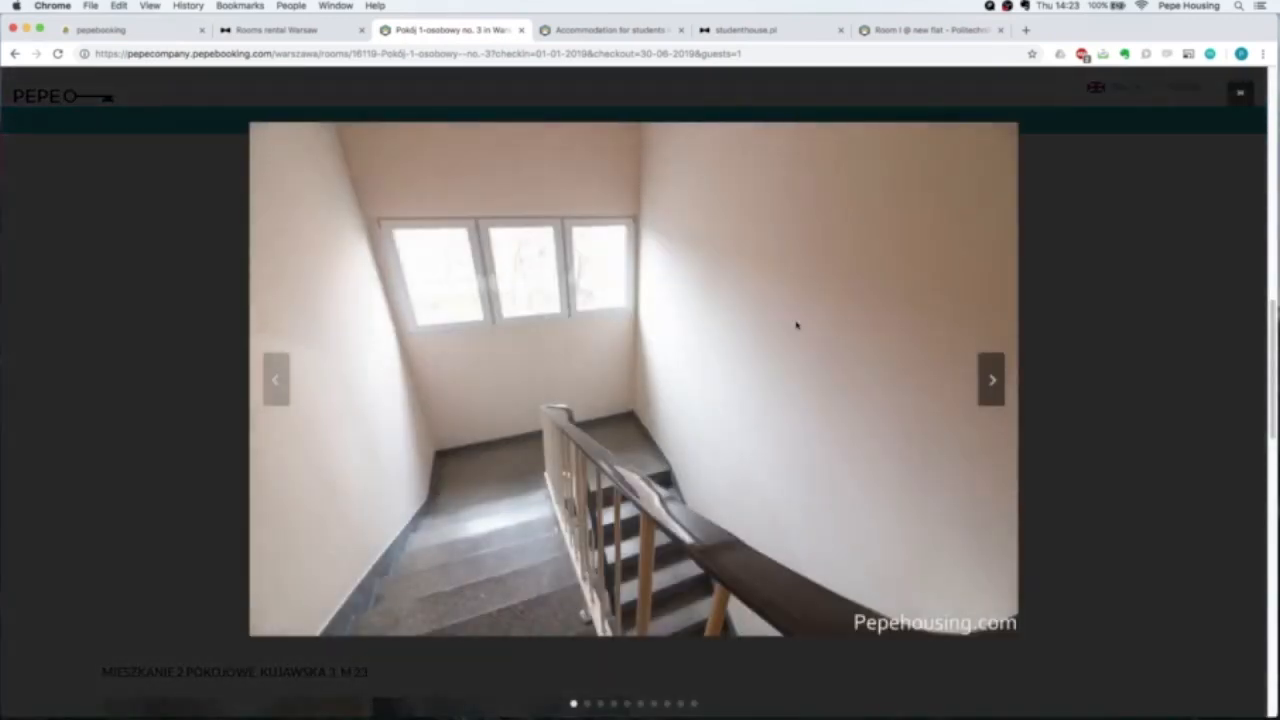
pyautogui.click(992, 378)
pyautogui.click(992, 380)
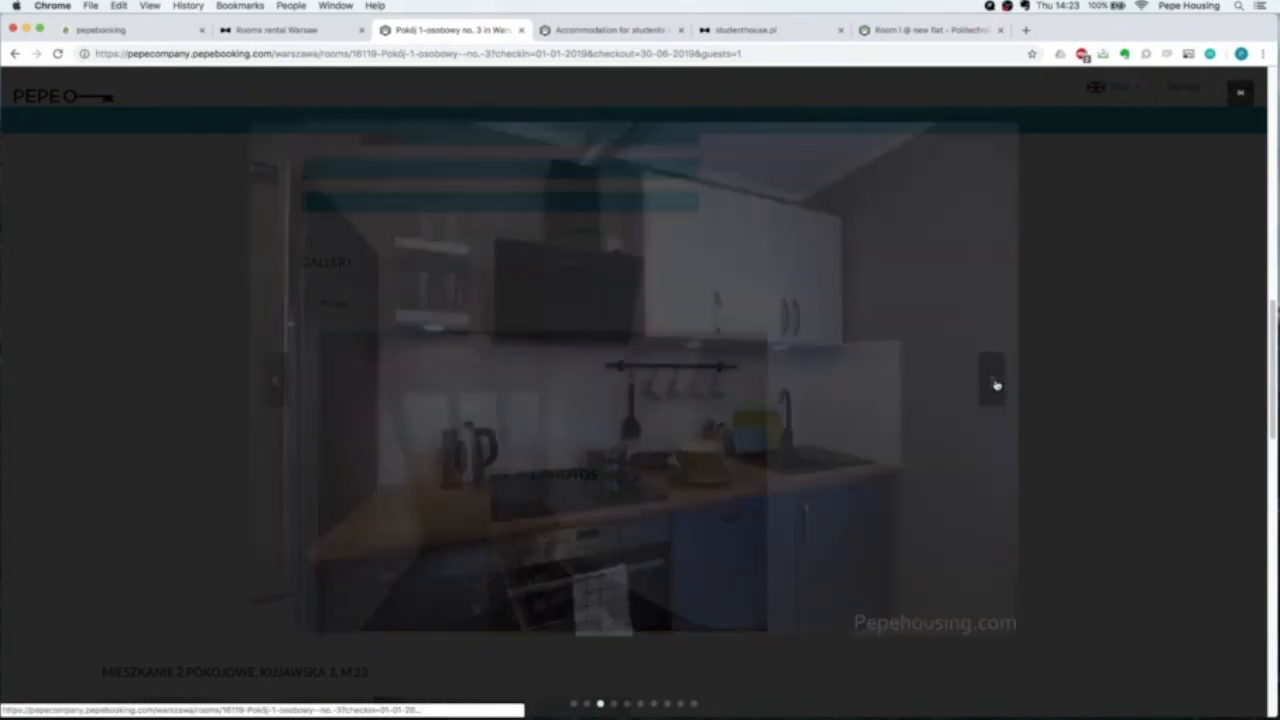
pyautogui.click(992, 380)
pyautogui.click(992, 380)
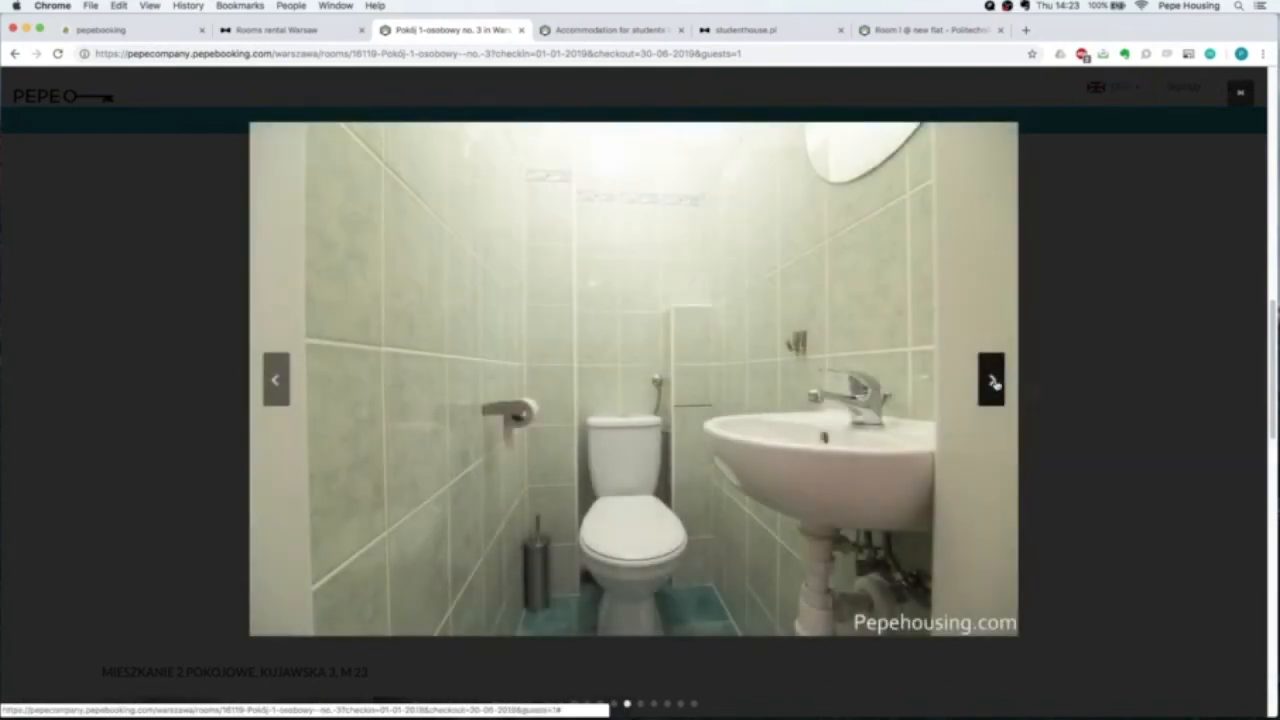
pyautogui.click(994, 382)
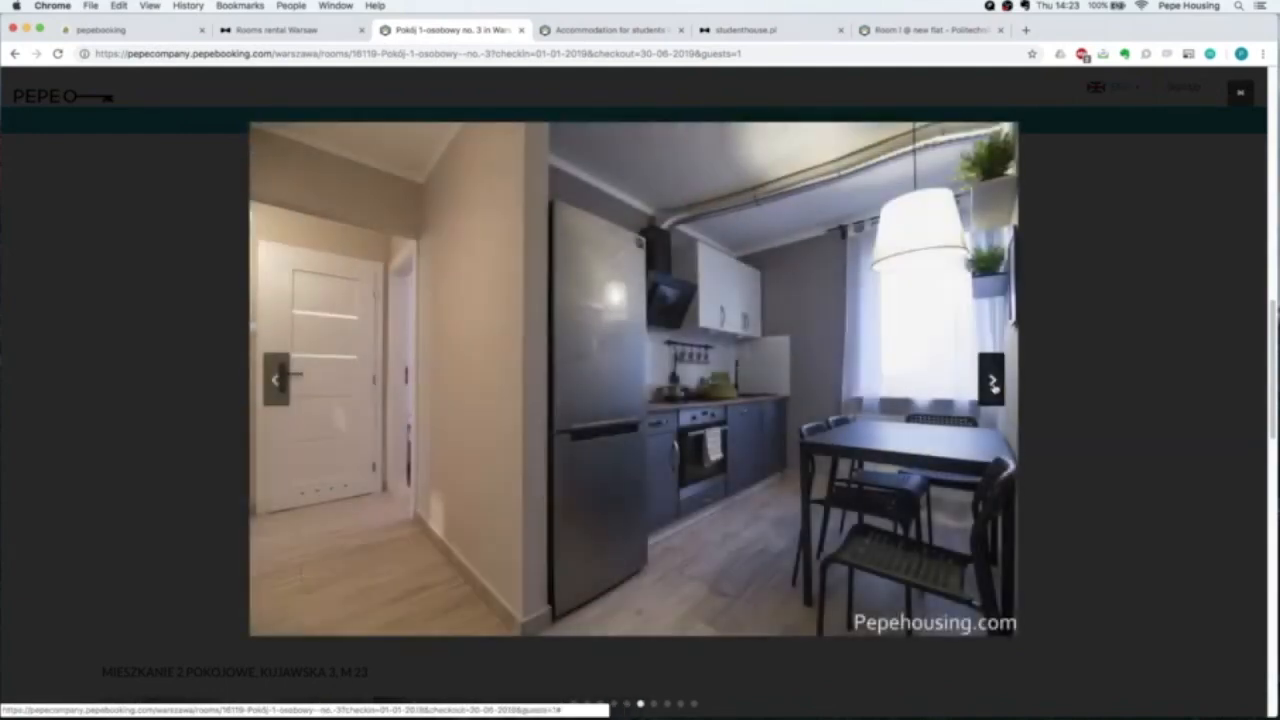
pyautogui.click(994, 385)
pyautogui.click(994, 387)
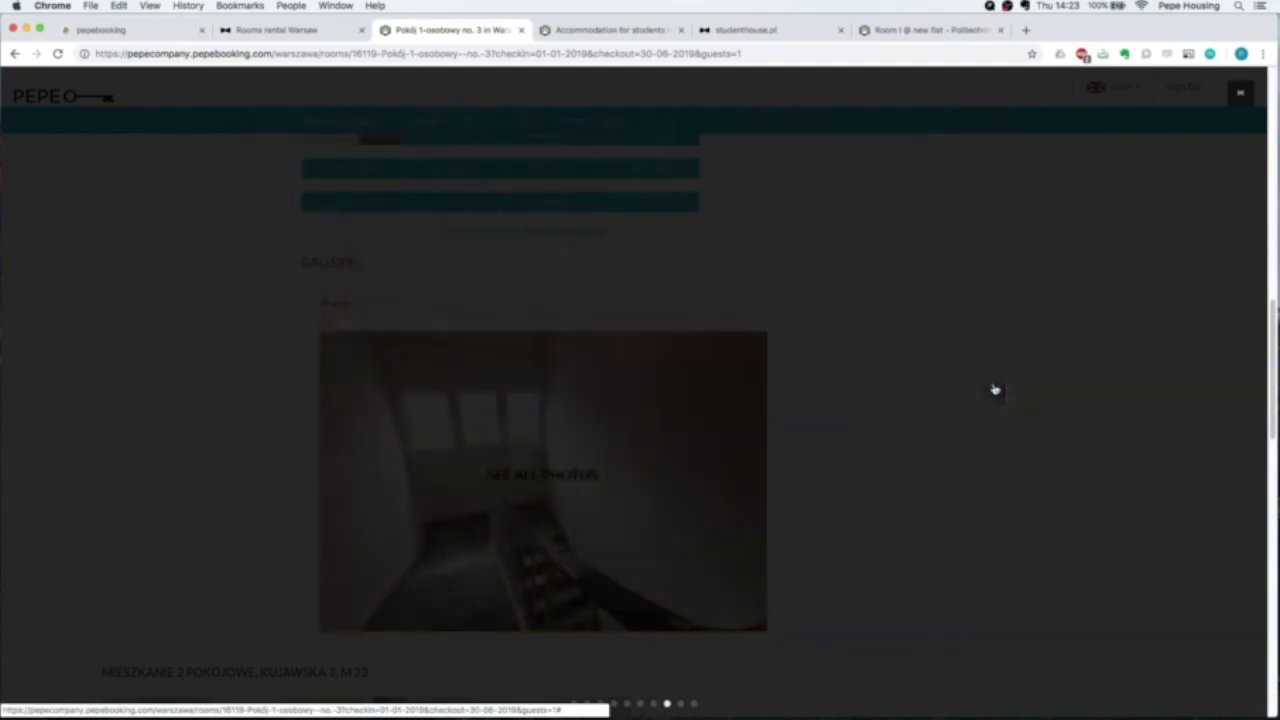
pyautogui.click(924, 386)
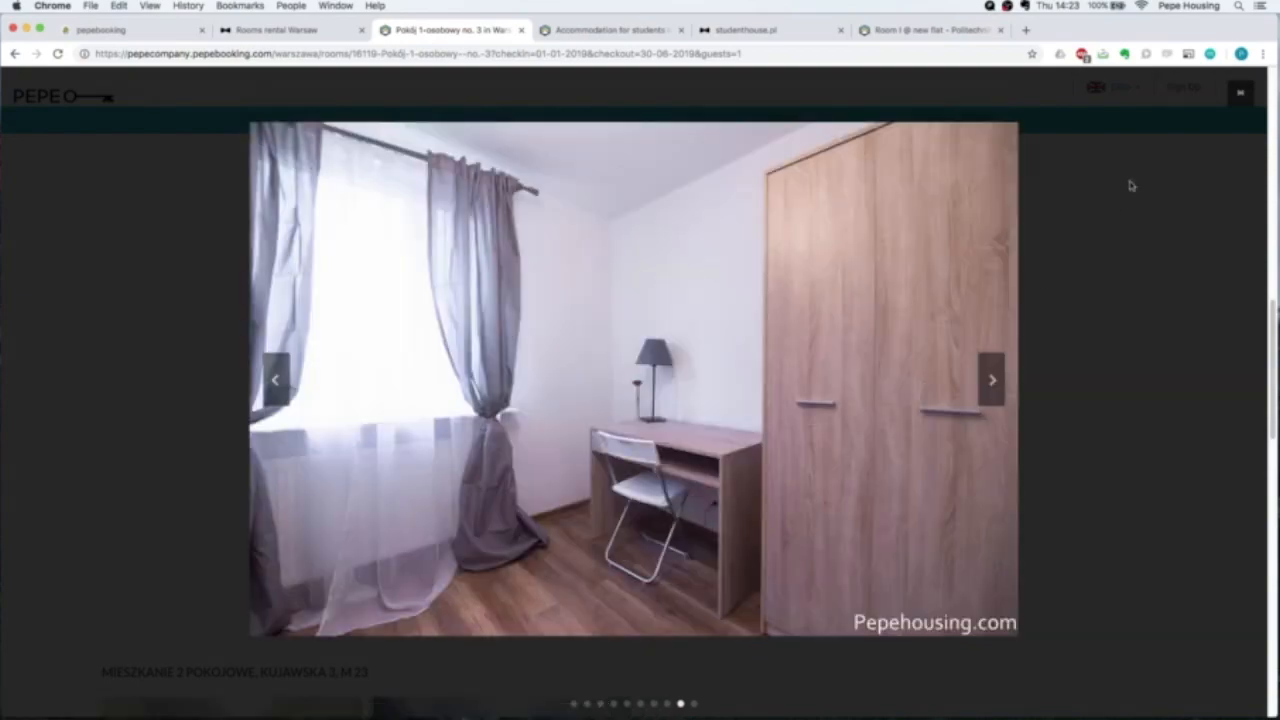
pyautogui.click(994, 377)
pyautogui.click(1240, 93)
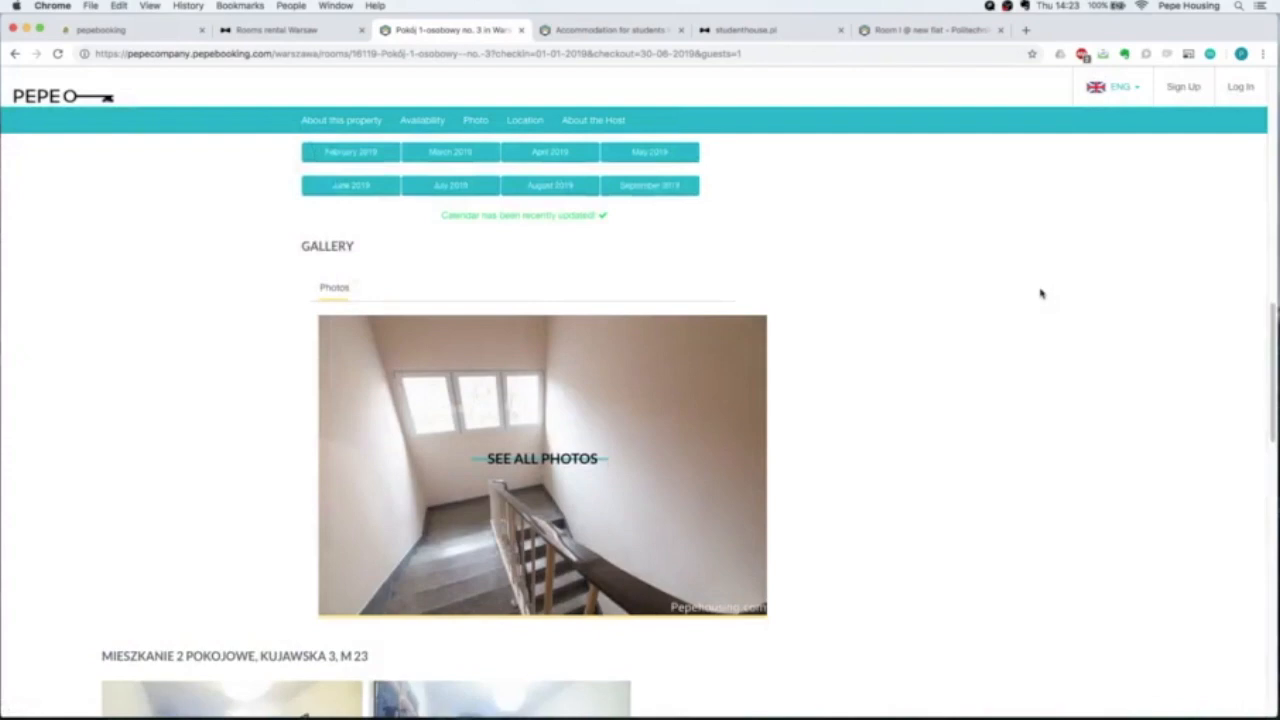
pyautogui.scroll(-5, 1040, 293)
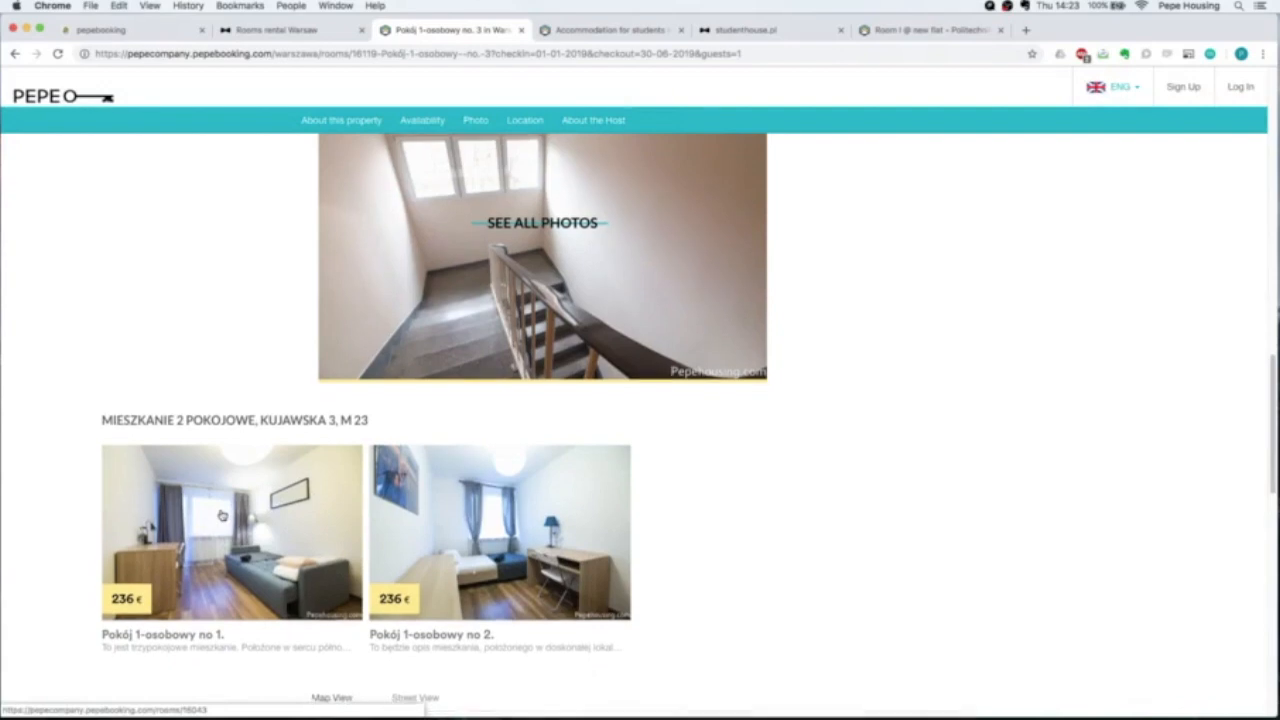
pyautogui.scroll(-1, 347, 496)
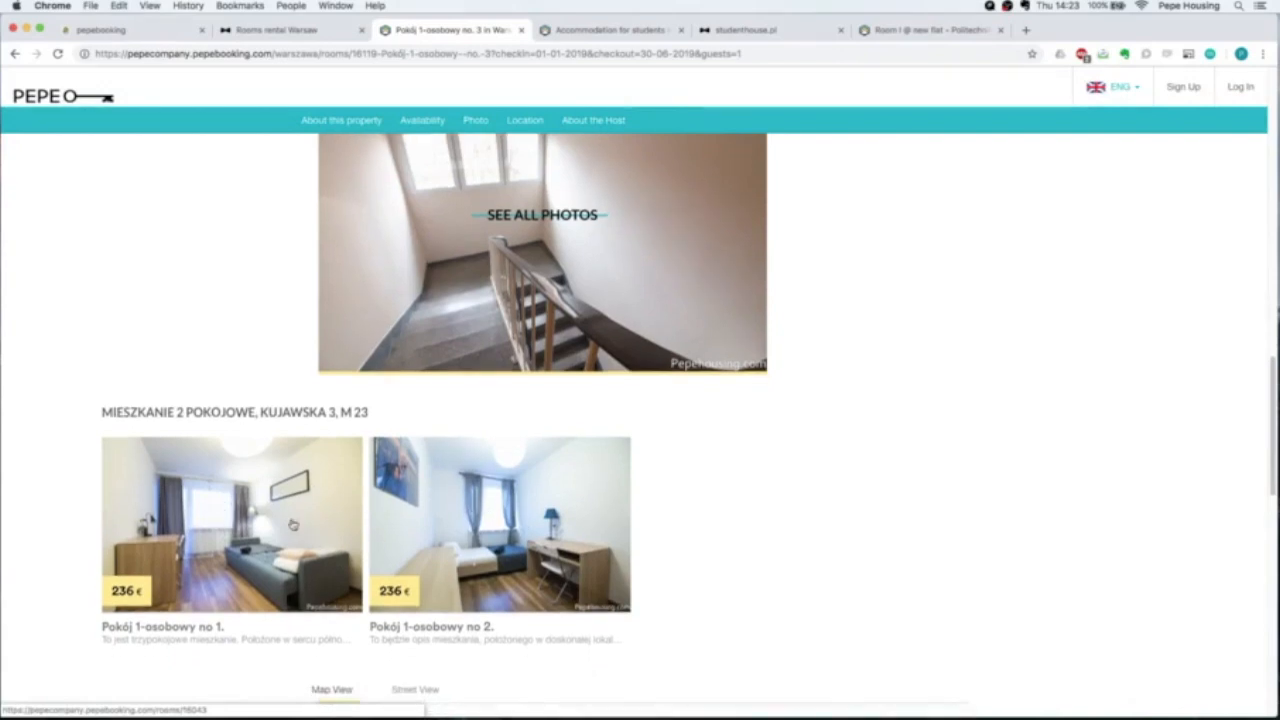
pyautogui.scroll(-1, 508, 520)
pyautogui.scroll(-1, 508, 520)
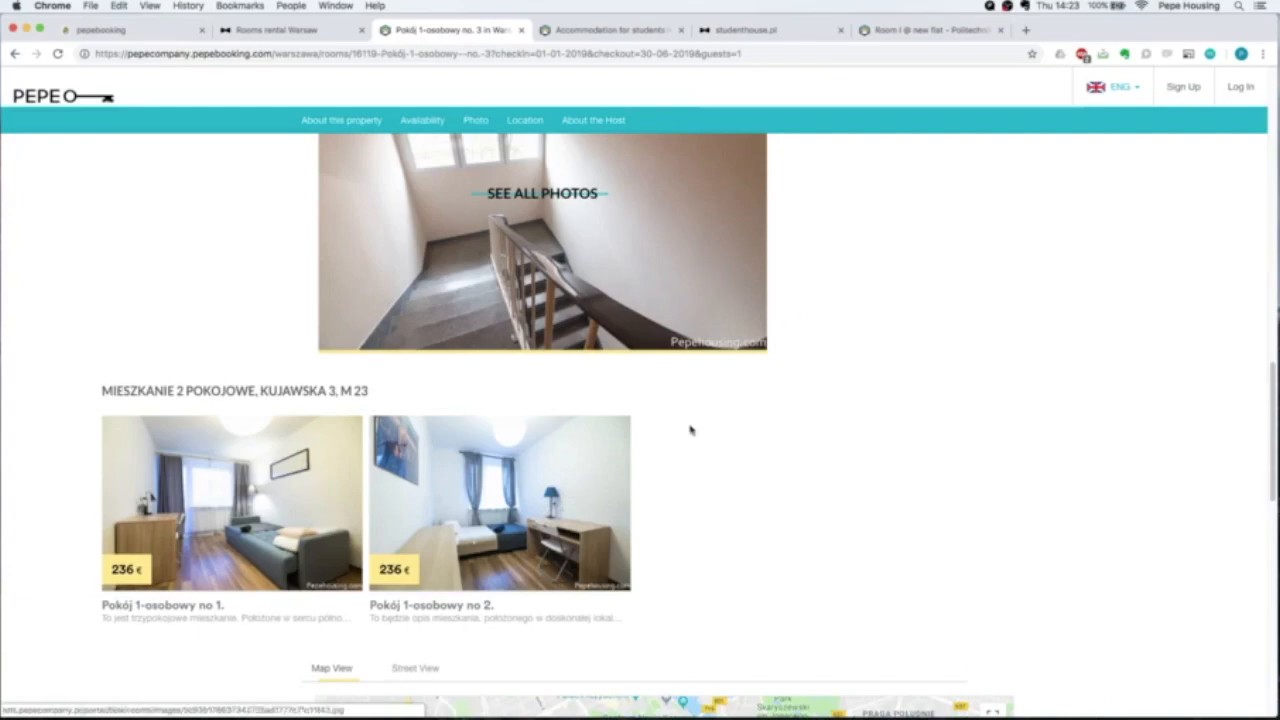
pyautogui.scroll(-10, 690, 430)
pyautogui.scroll(7, 734, 454)
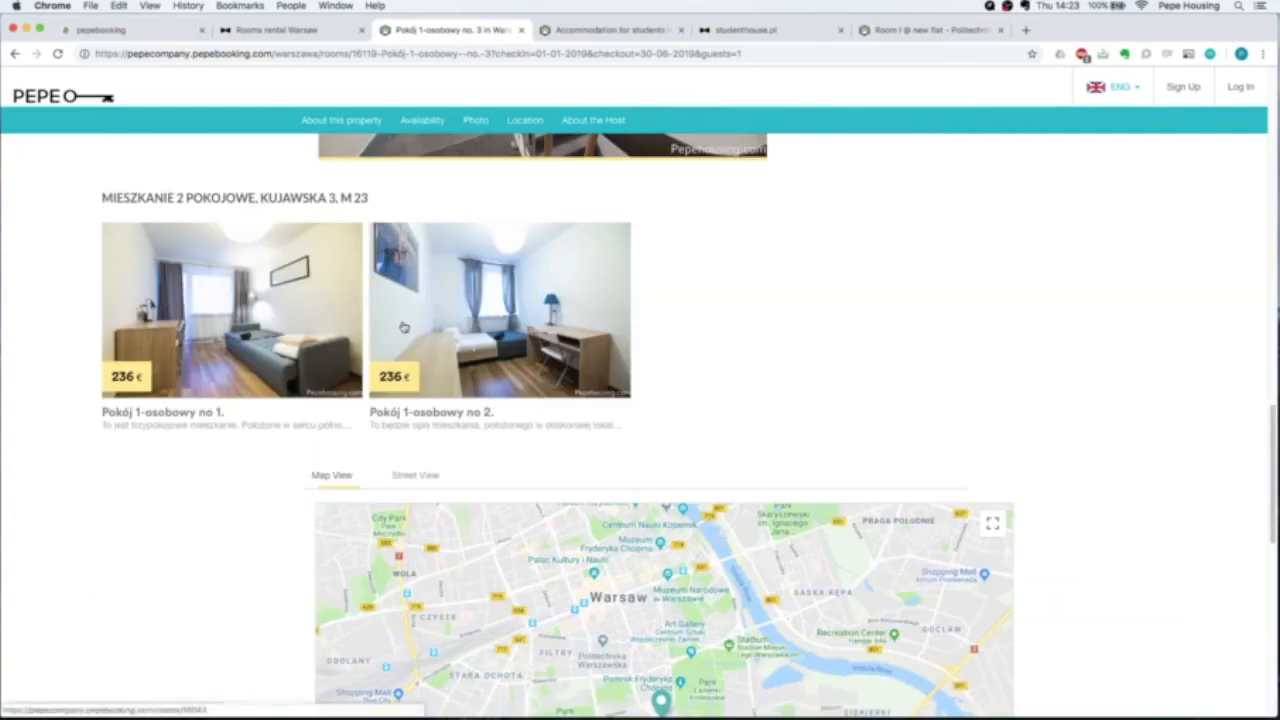
pyautogui.scroll(-5, 375, 345)
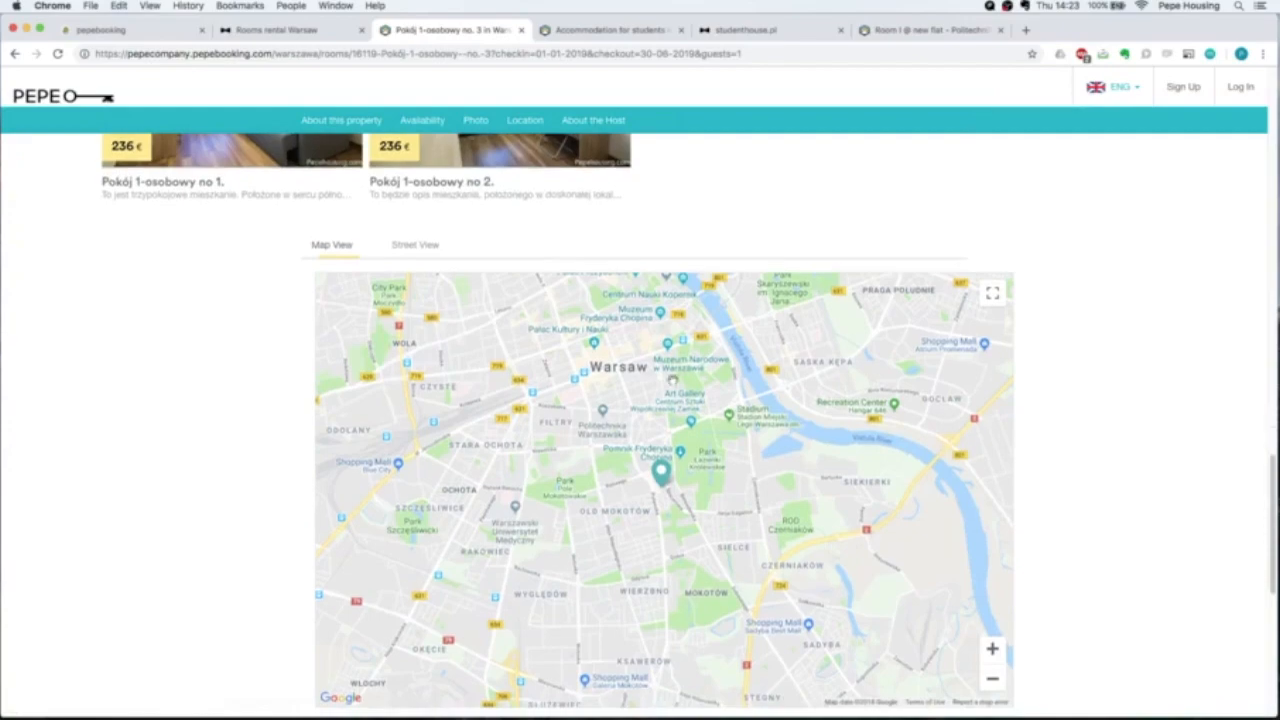
pyautogui.click(419, 247)
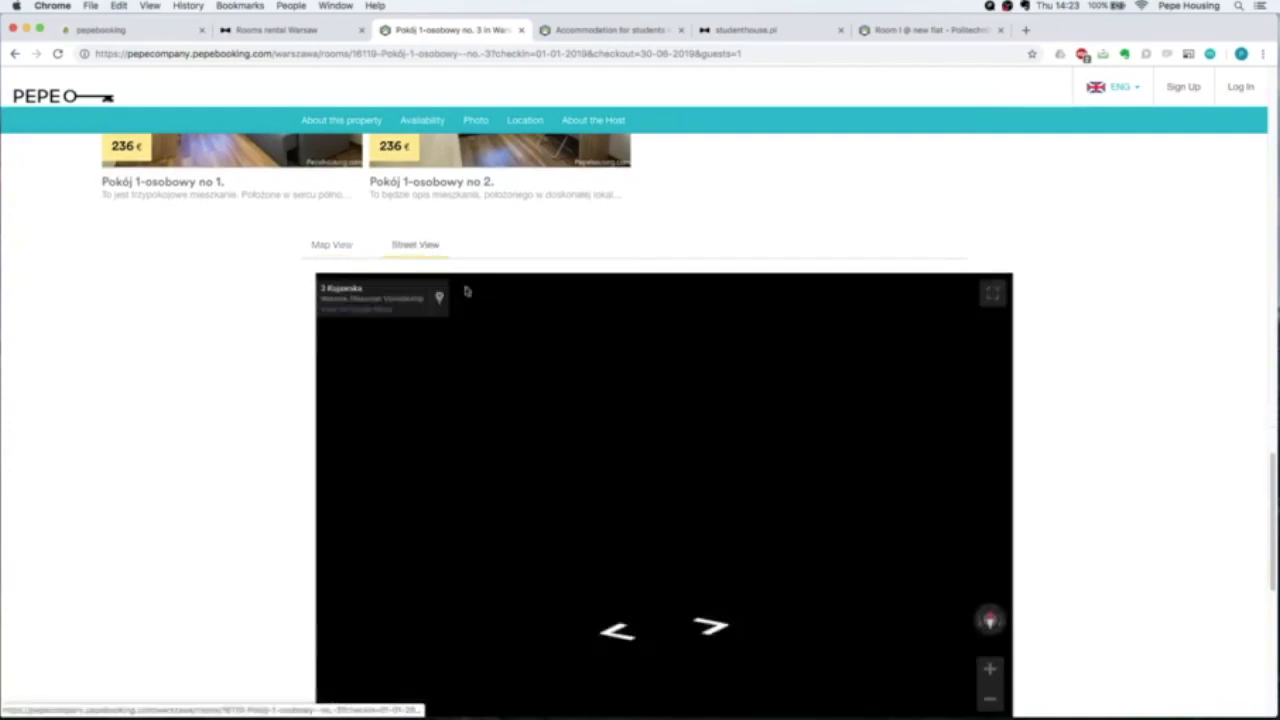
pyautogui.scroll(-2, 1115, 484)
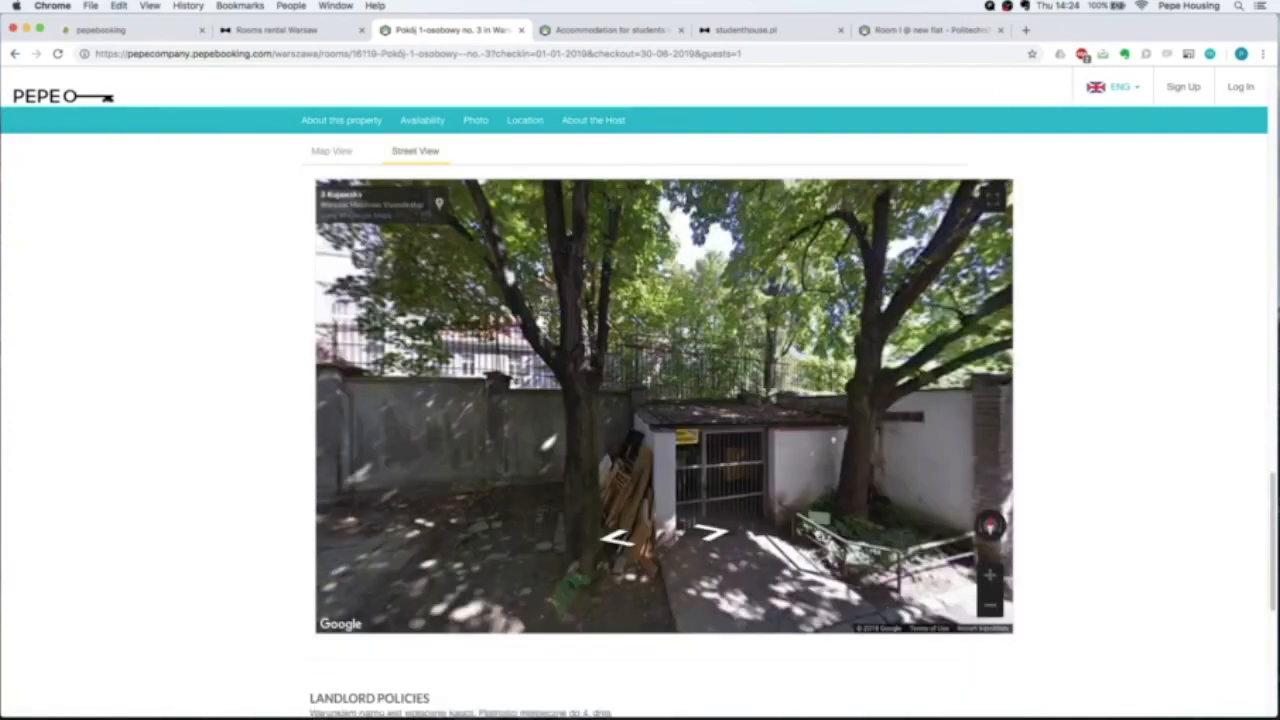
pyautogui.click(716, 541)
pyautogui.moveTo(716, 541); pyautogui.dragTo(685, 459)
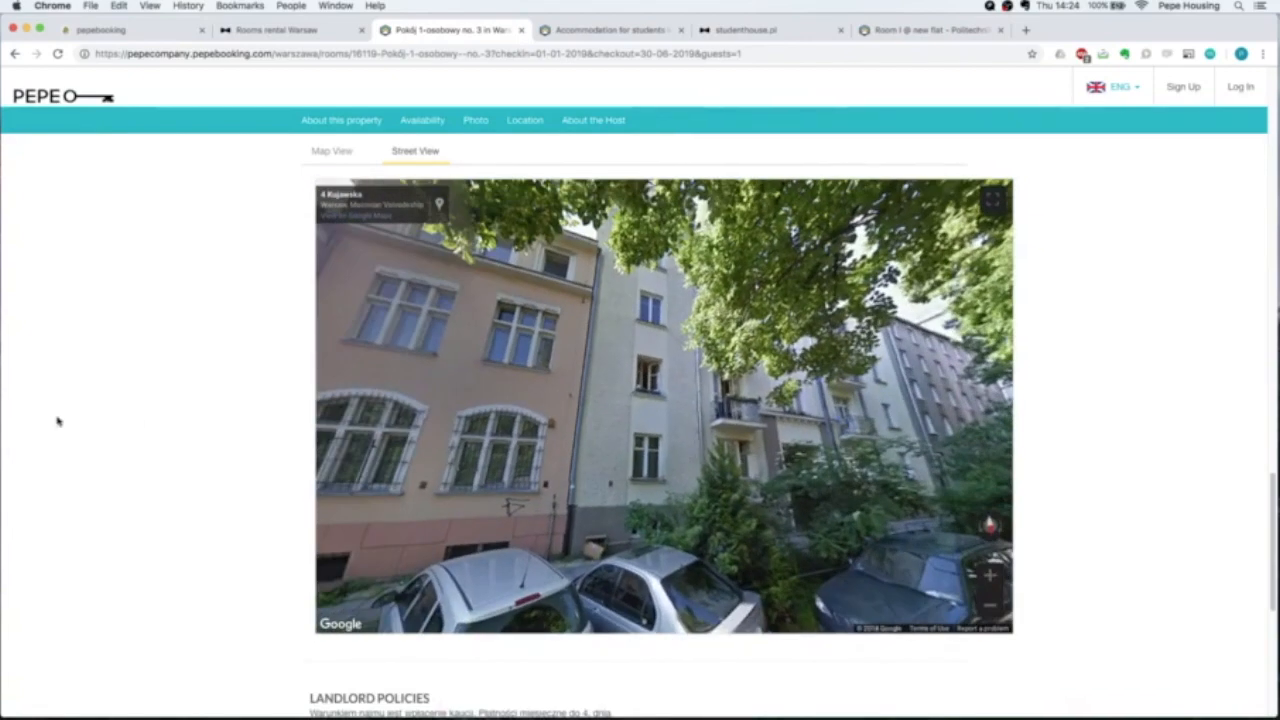
# Highlight the SIMILAR LISTINGS heading, then scroll back up to the 1400 zł (331 €) monthly price.
pyautogui.scroll(-5, 149, 421)
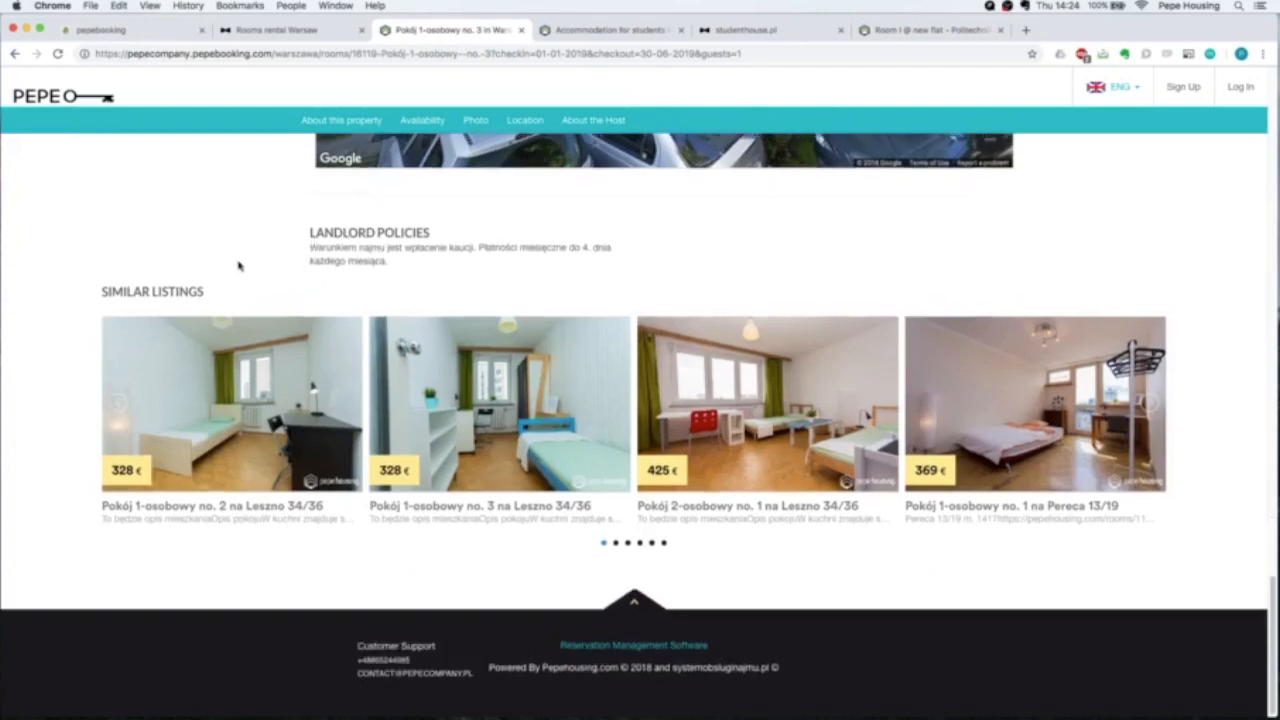
pyautogui.scroll(1, 150, 270)
pyautogui.moveTo(76, 300); pyautogui.dragTo(206, 302)
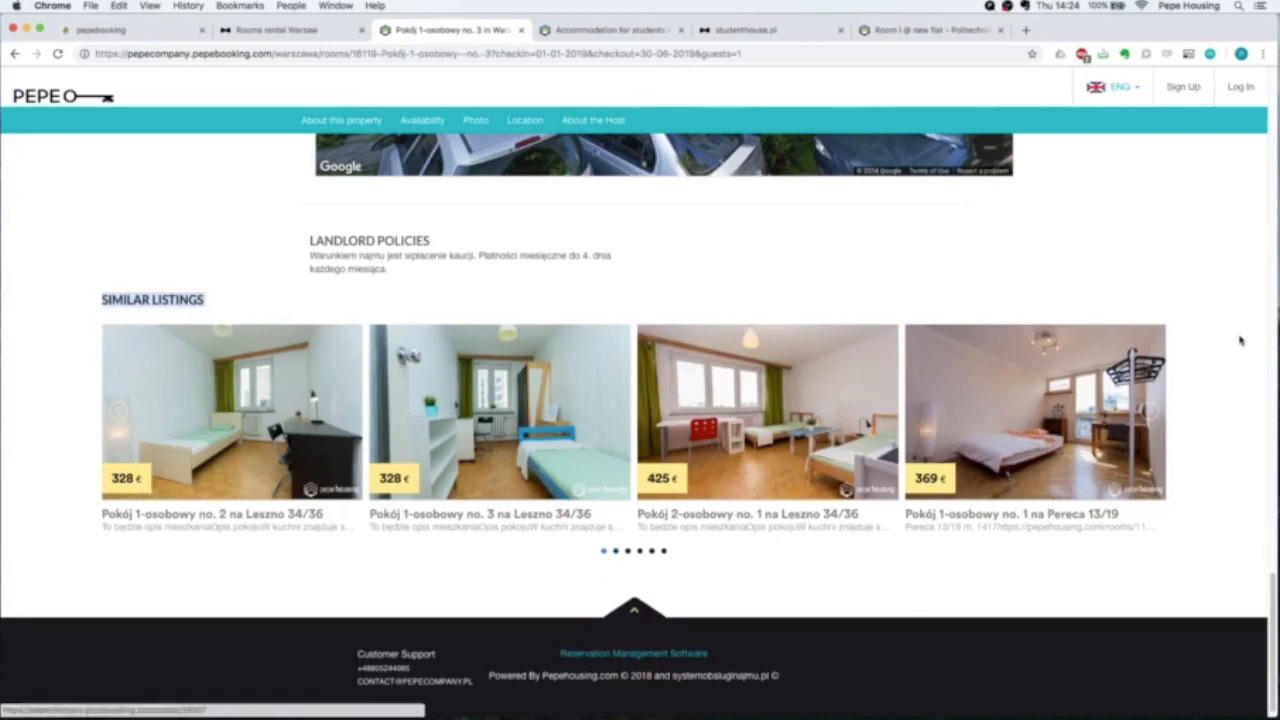
pyautogui.scroll(20, 1240, 339)
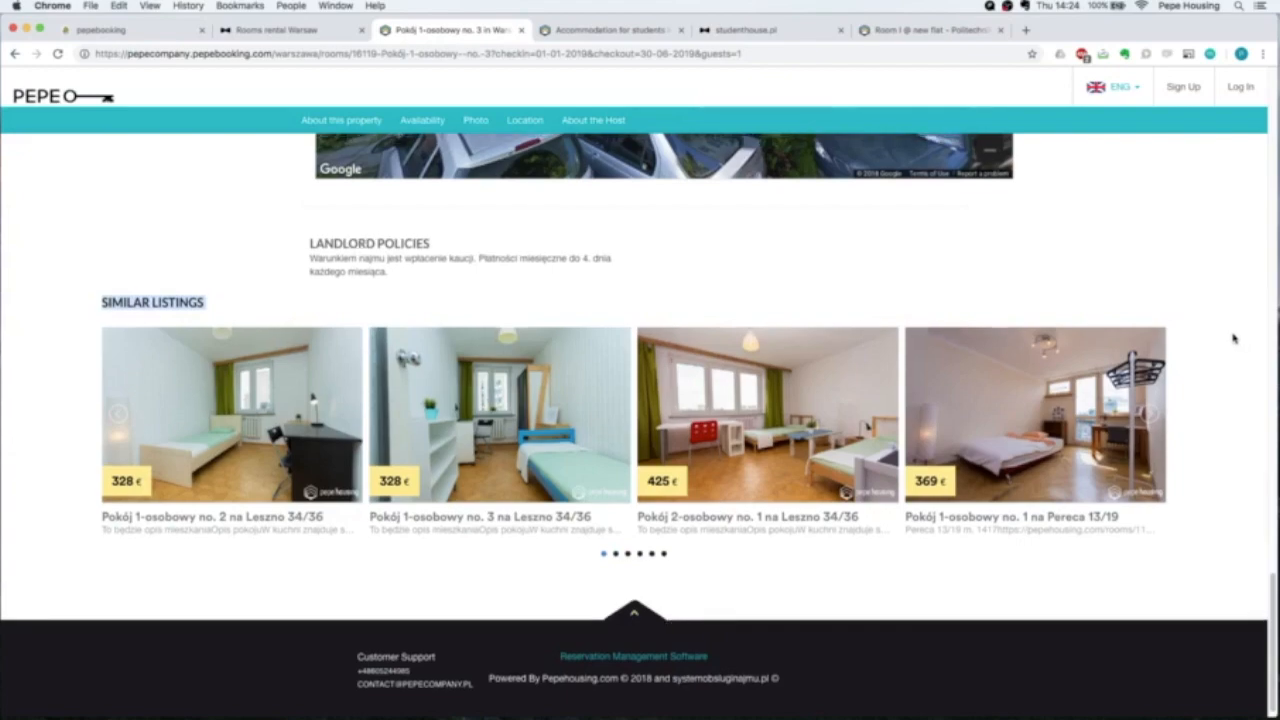
pyautogui.scroll(2, 1233, 337)
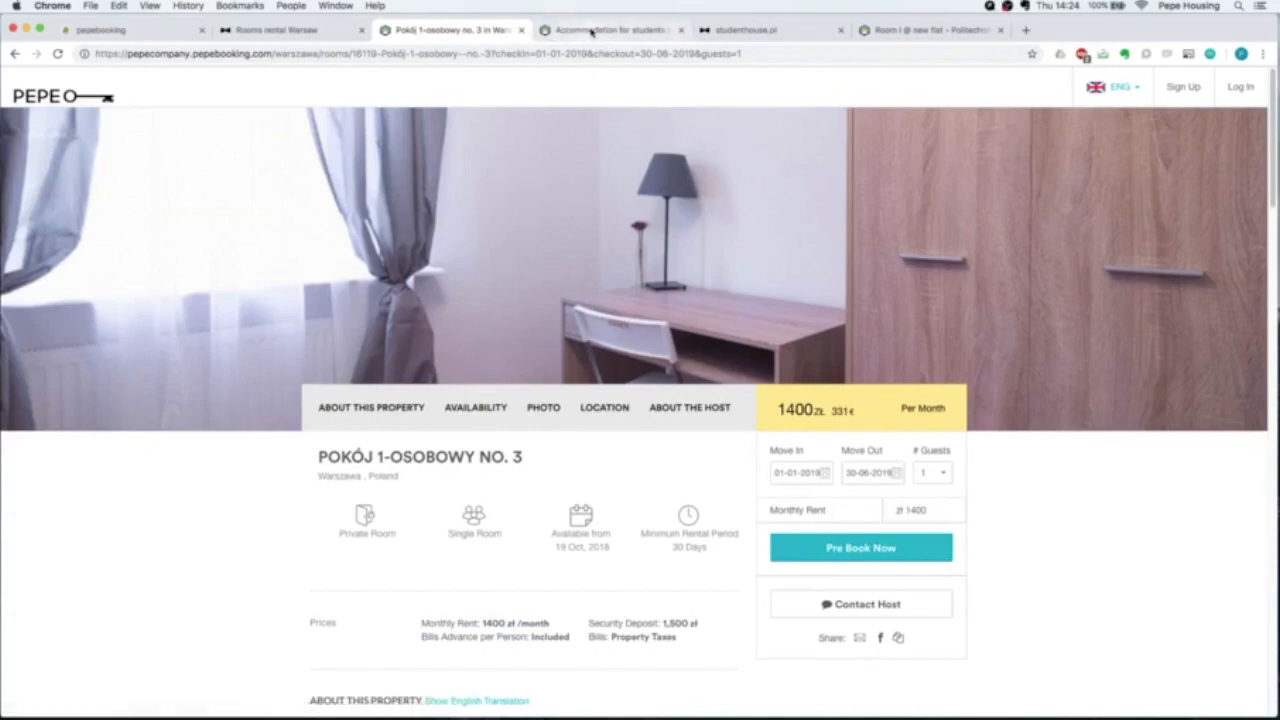
# View the Room I @ New Flat listing's photos full-size, then close the viewer.
pyautogui.click(899, 31)
pyautogui.scroll(-5, 256, 425)
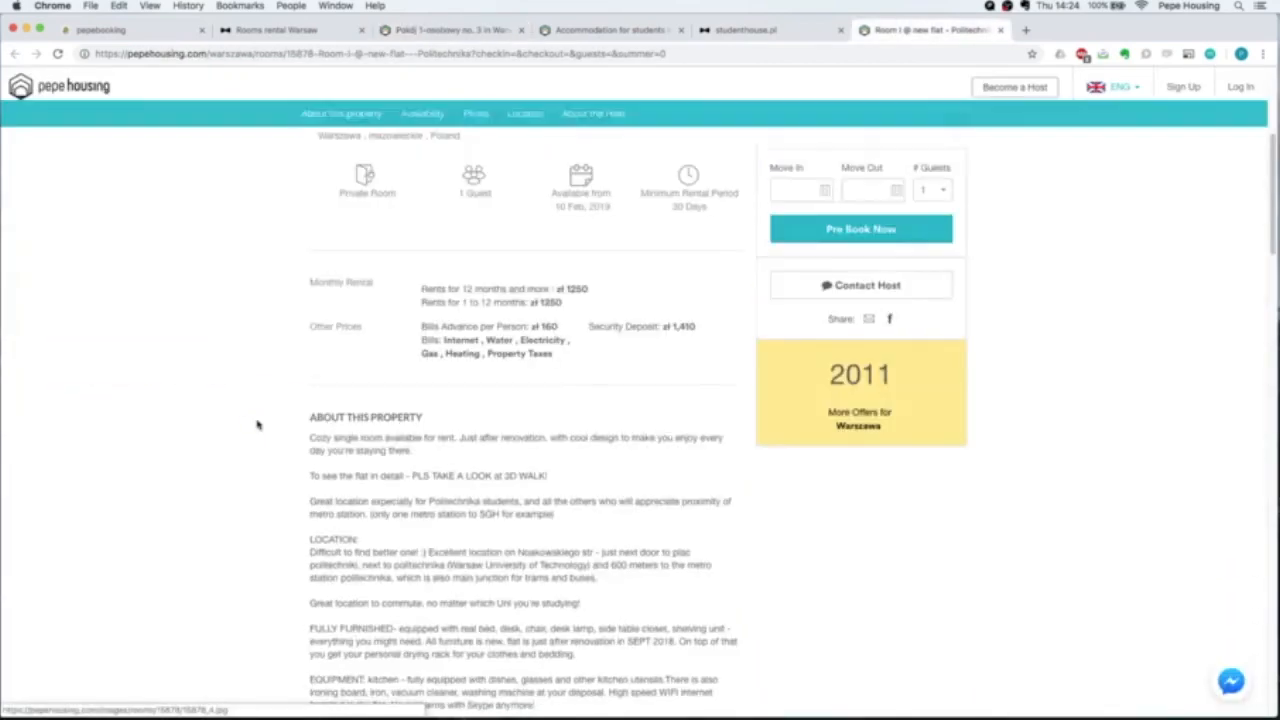
pyautogui.scroll(-4, 256, 425)
pyautogui.scroll(12, 283, 383)
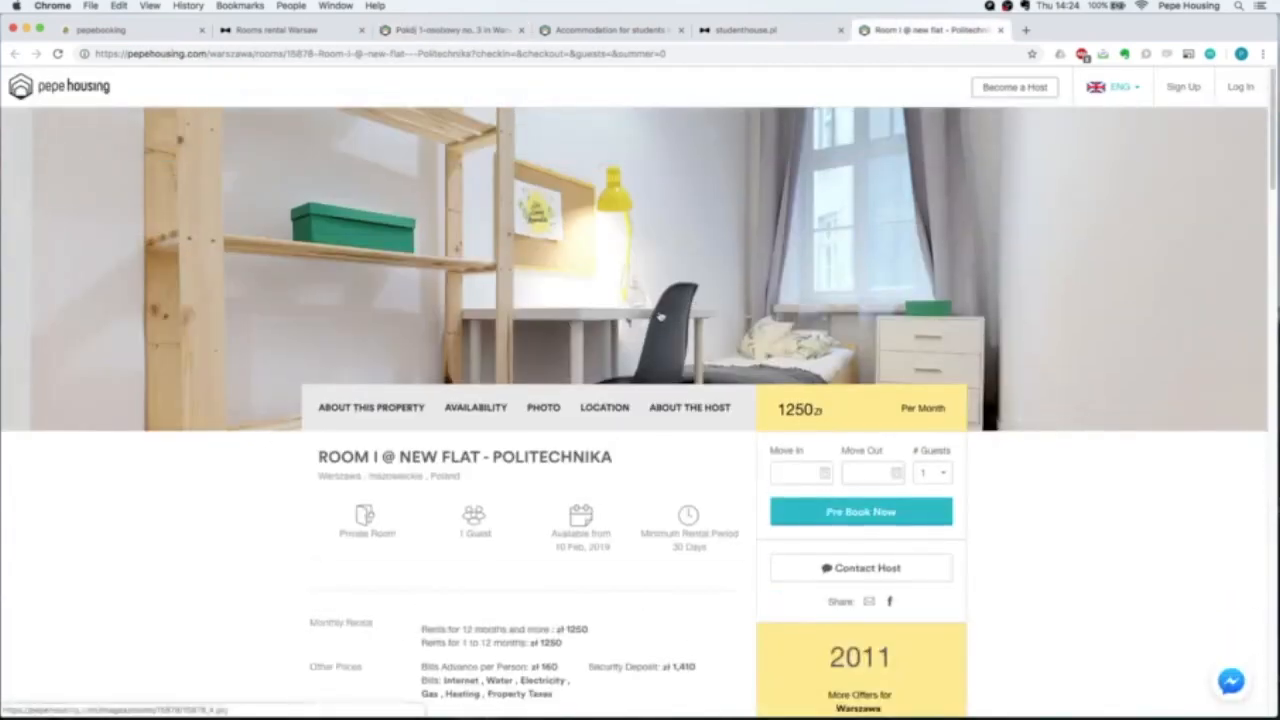
pyautogui.click(649, 267)
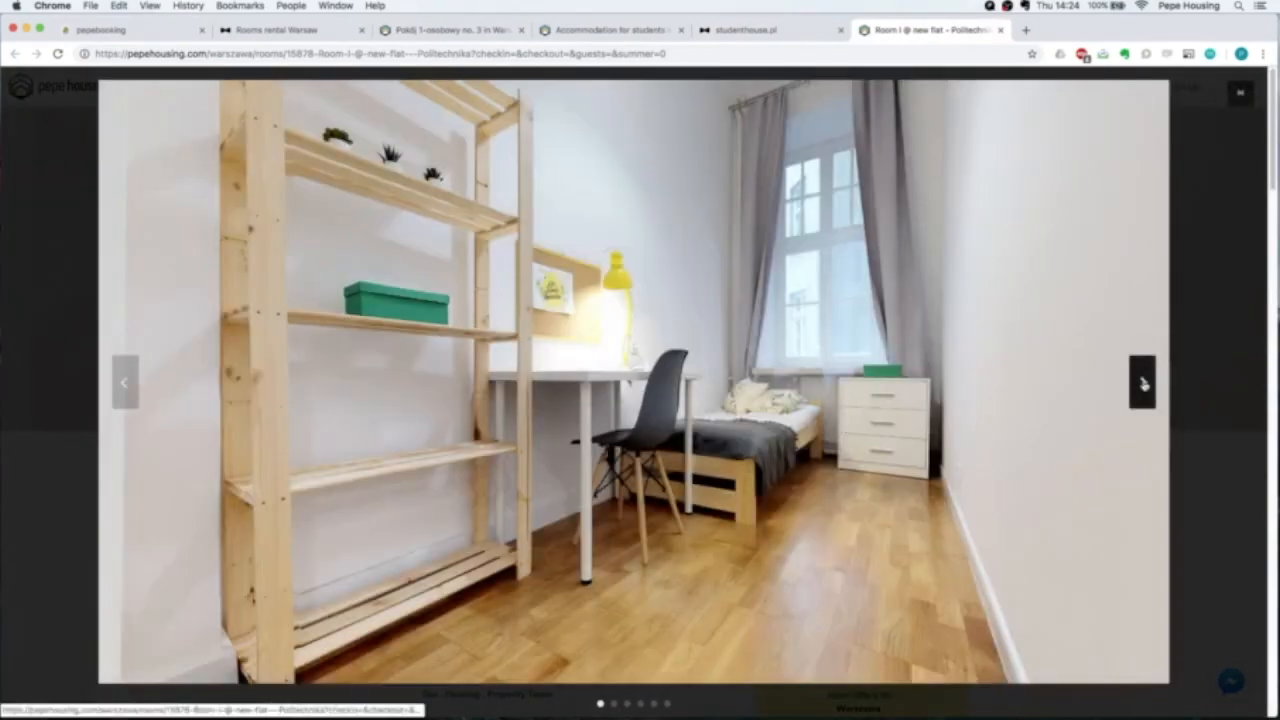
pyautogui.click(1143, 383)
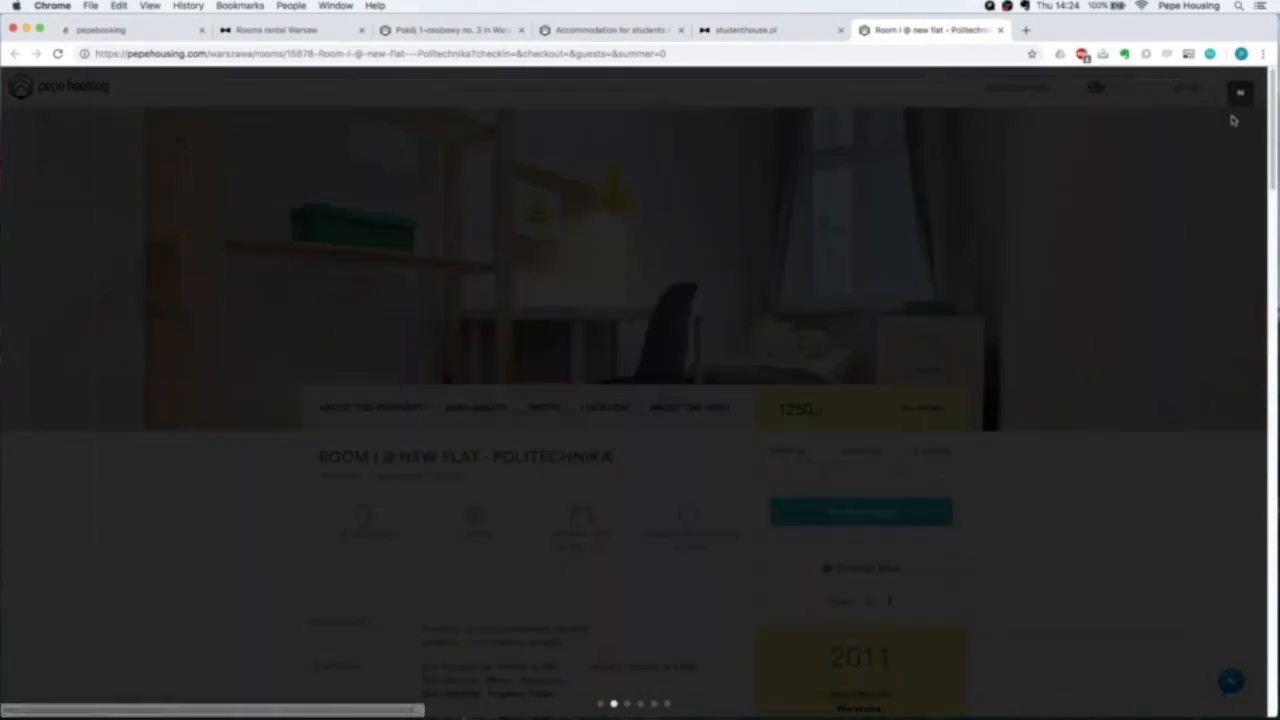
pyautogui.press('Escape')
# Switch the Gallery from Photos to 3D Walk and launch the flat's 3D walk tour.
pyautogui.scroll(-10, 483, 397)
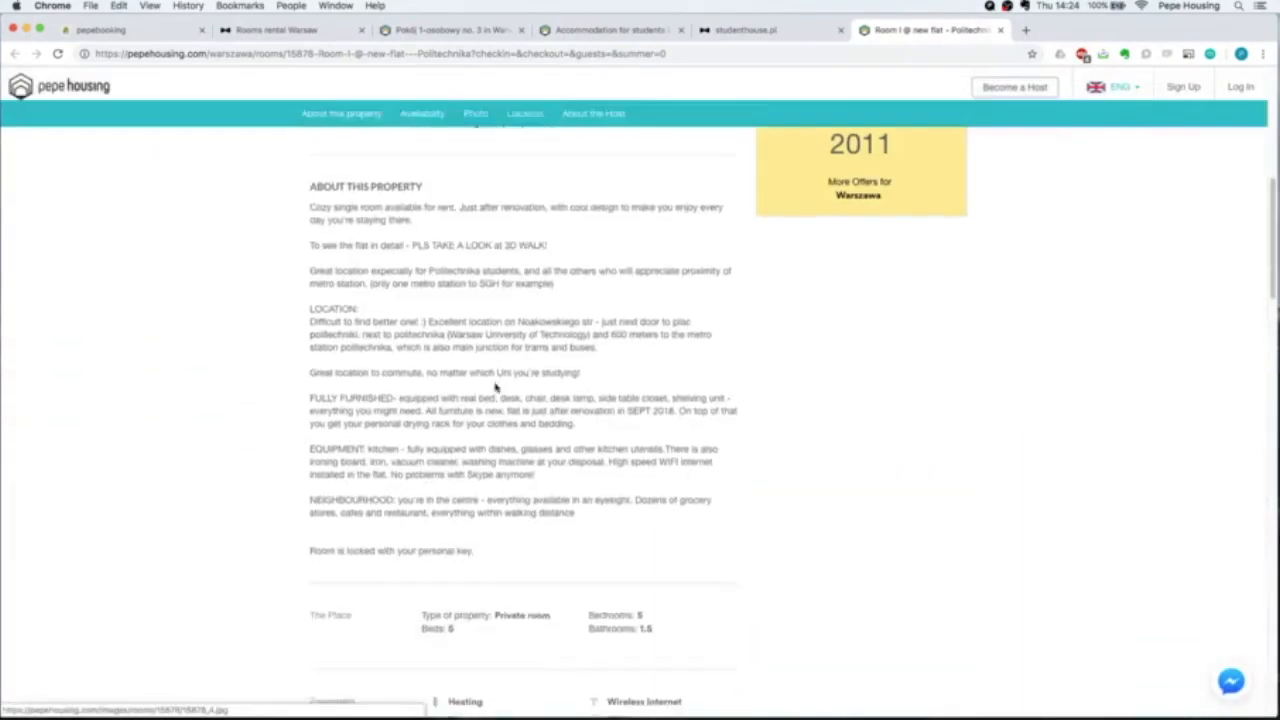
pyautogui.scroll(-1, 483, 397)
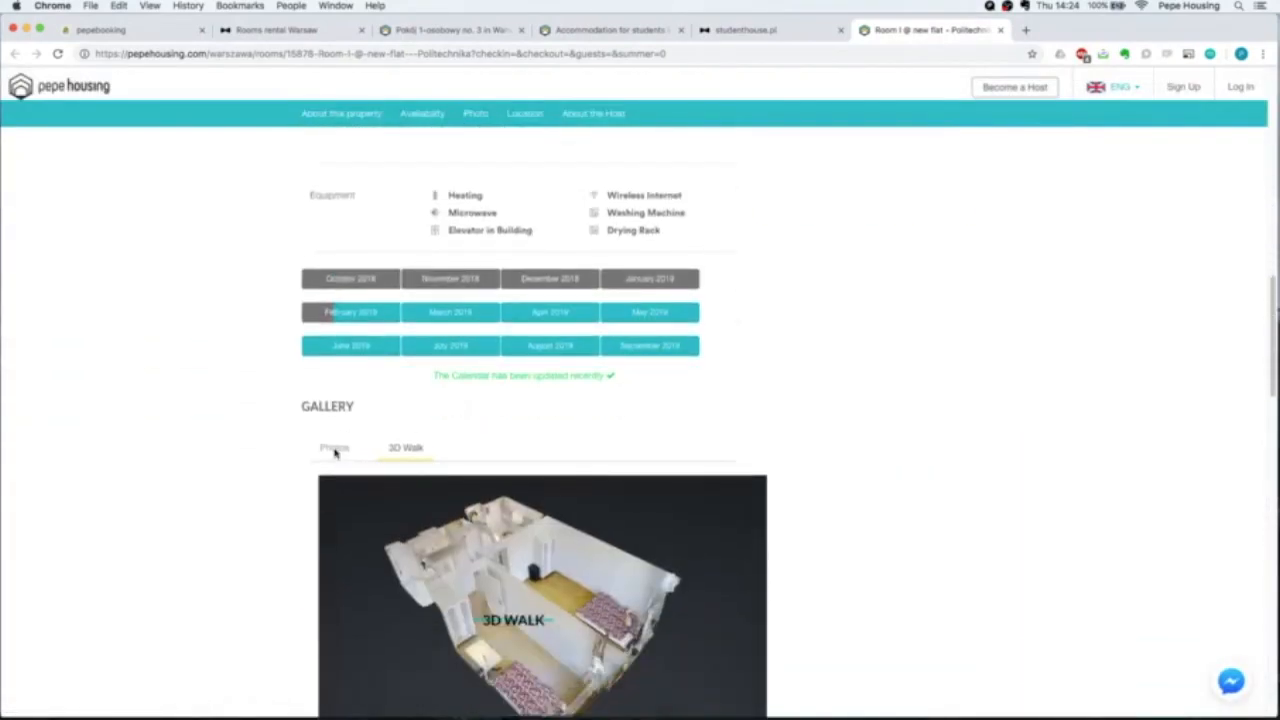
pyautogui.click(333, 451)
pyautogui.scroll(-2, 260, 452)
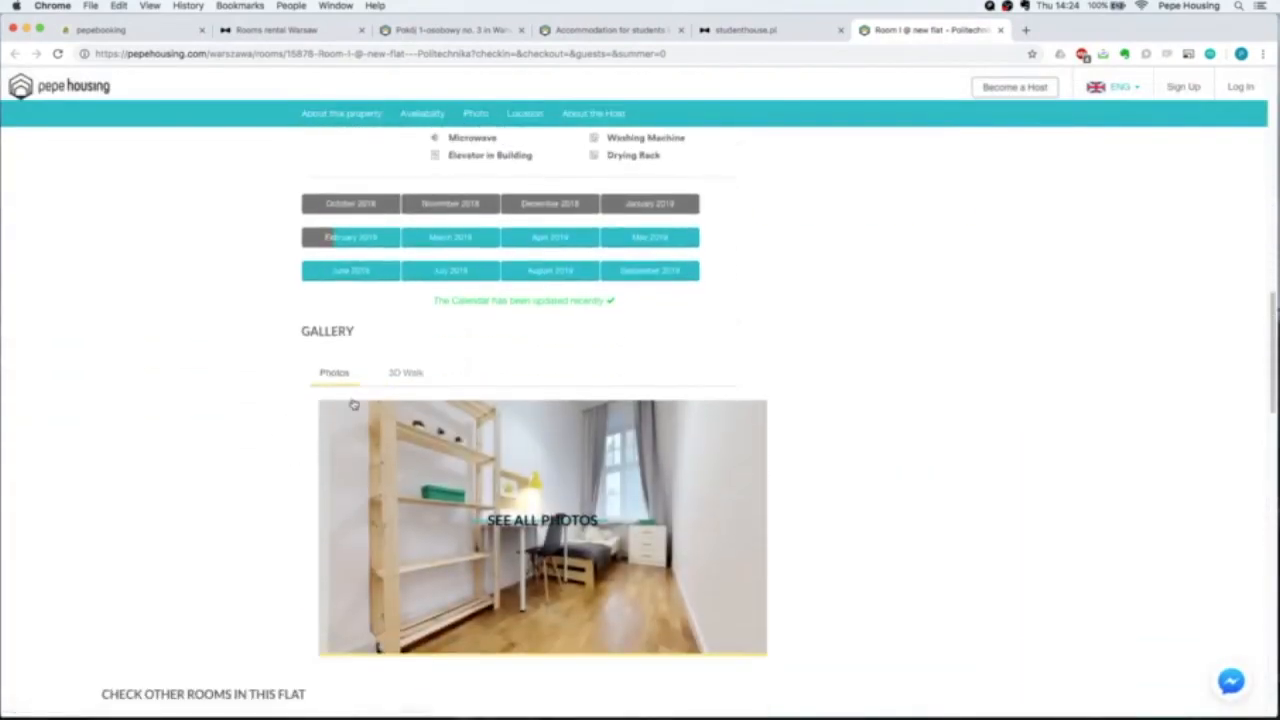
pyautogui.click(418, 372)
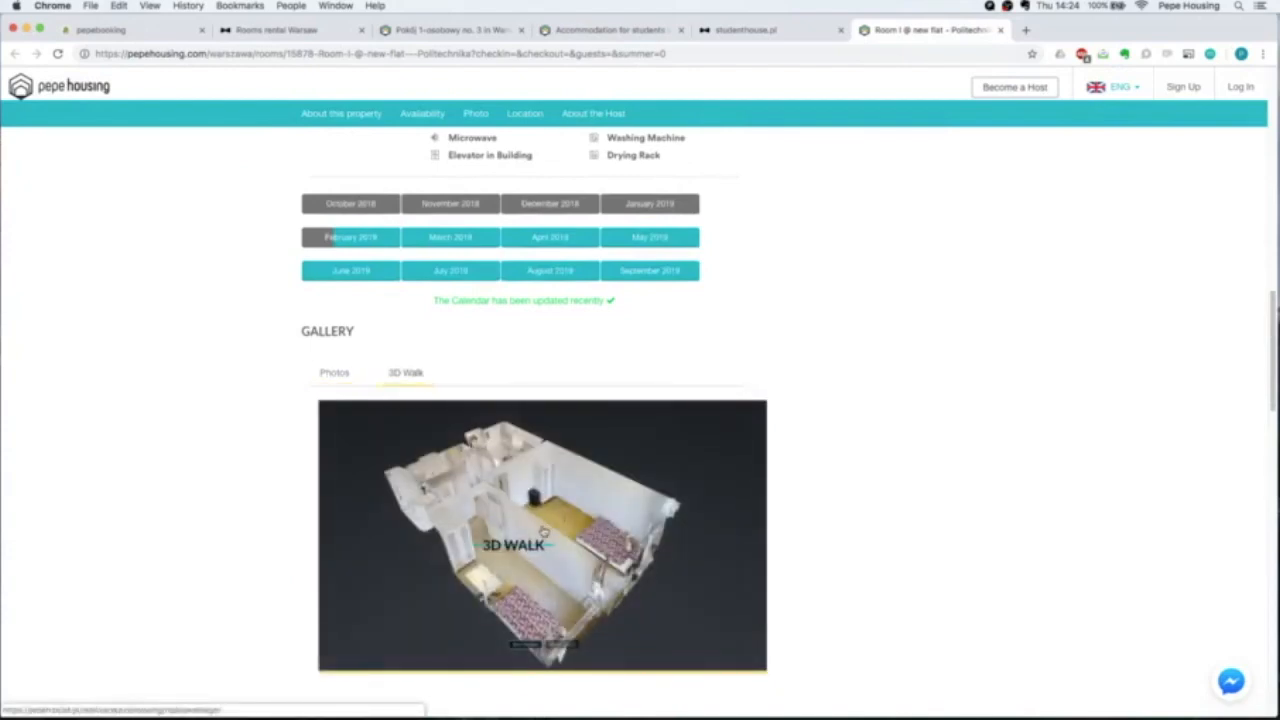
pyautogui.click(543, 533)
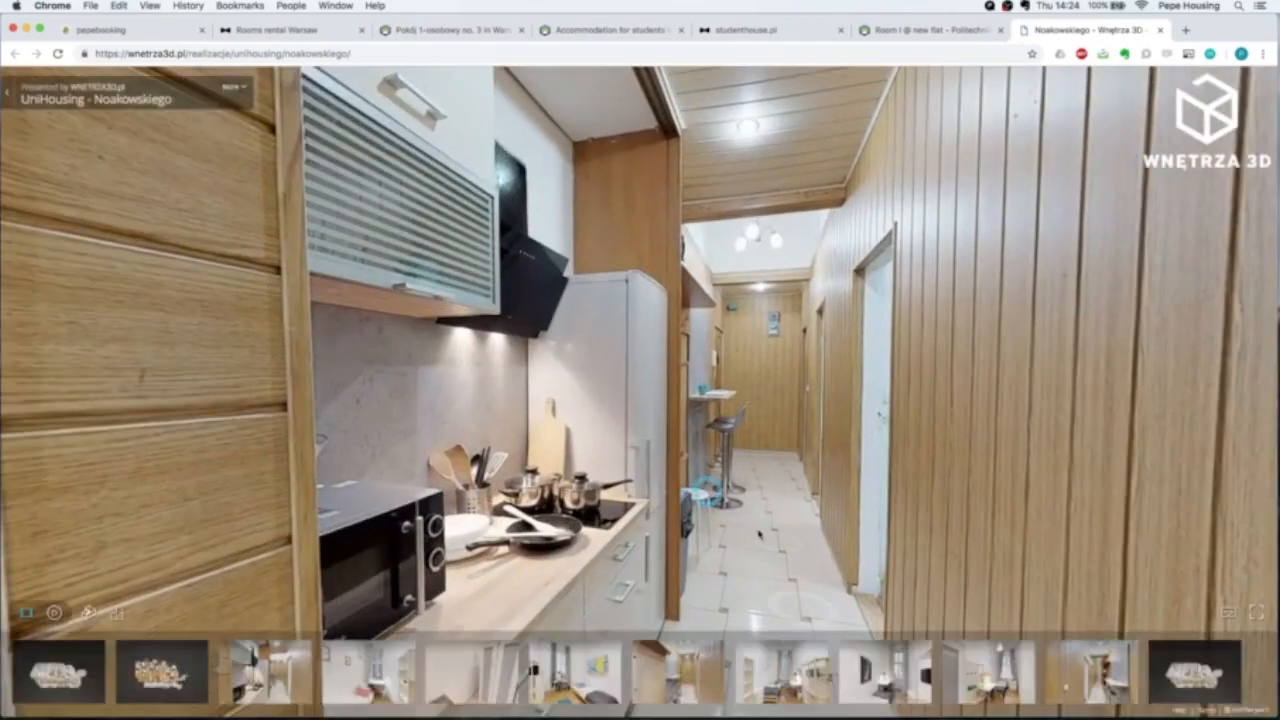
# Look around the Noakowskiego flat, move toward the window desk corner, then close the tour.
pyautogui.moveTo(759, 535); pyautogui.dragTo(657, 422)
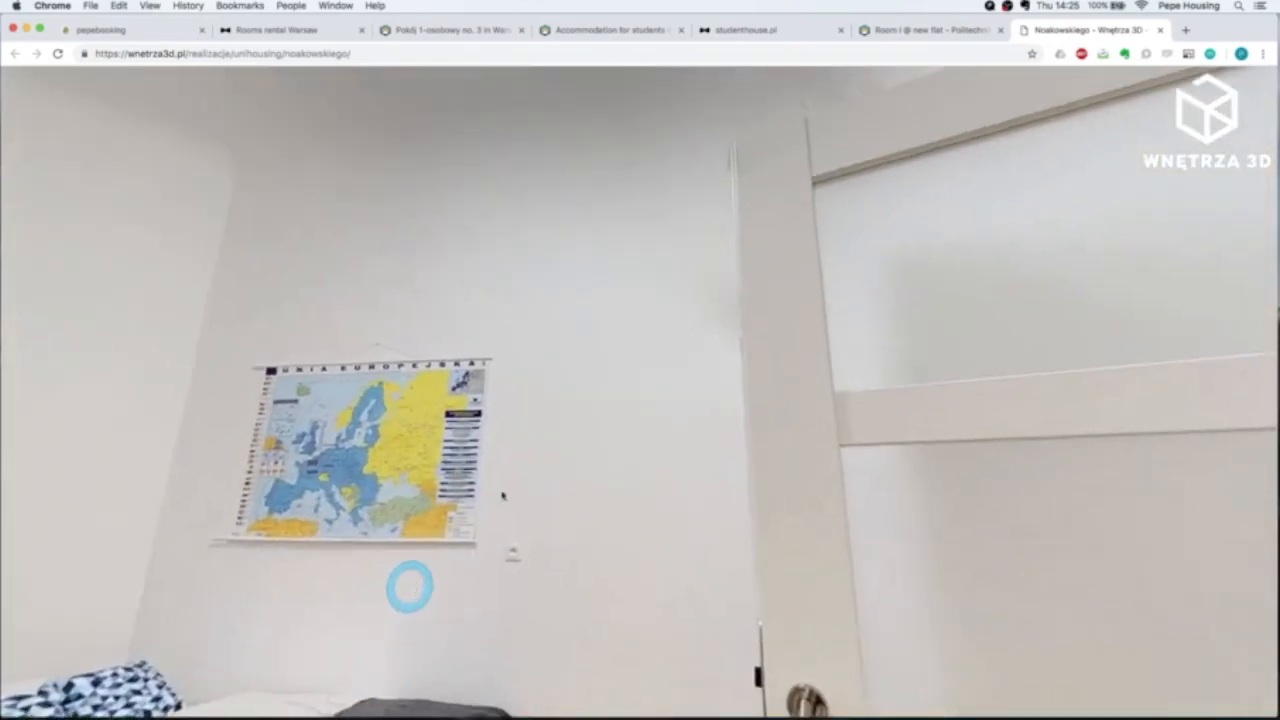
pyautogui.moveTo(409, 586); pyautogui.dragTo(595, 257)
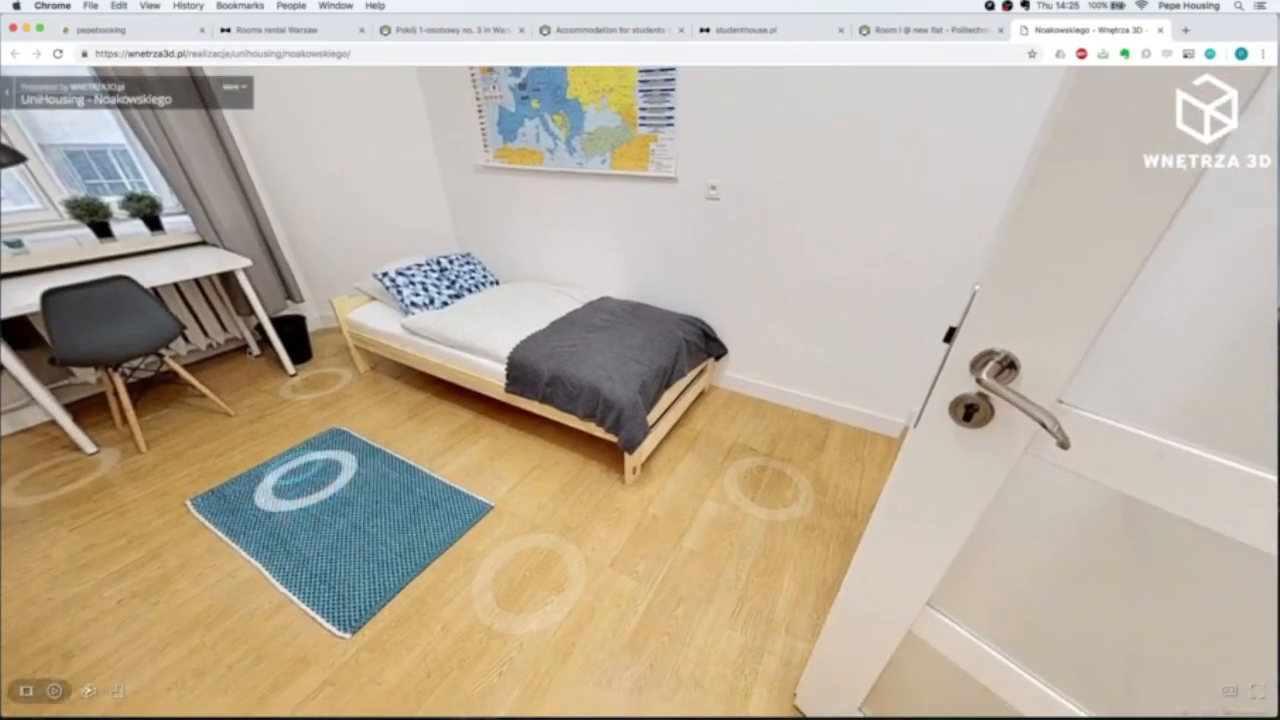
pyautogui.click(252, 366)
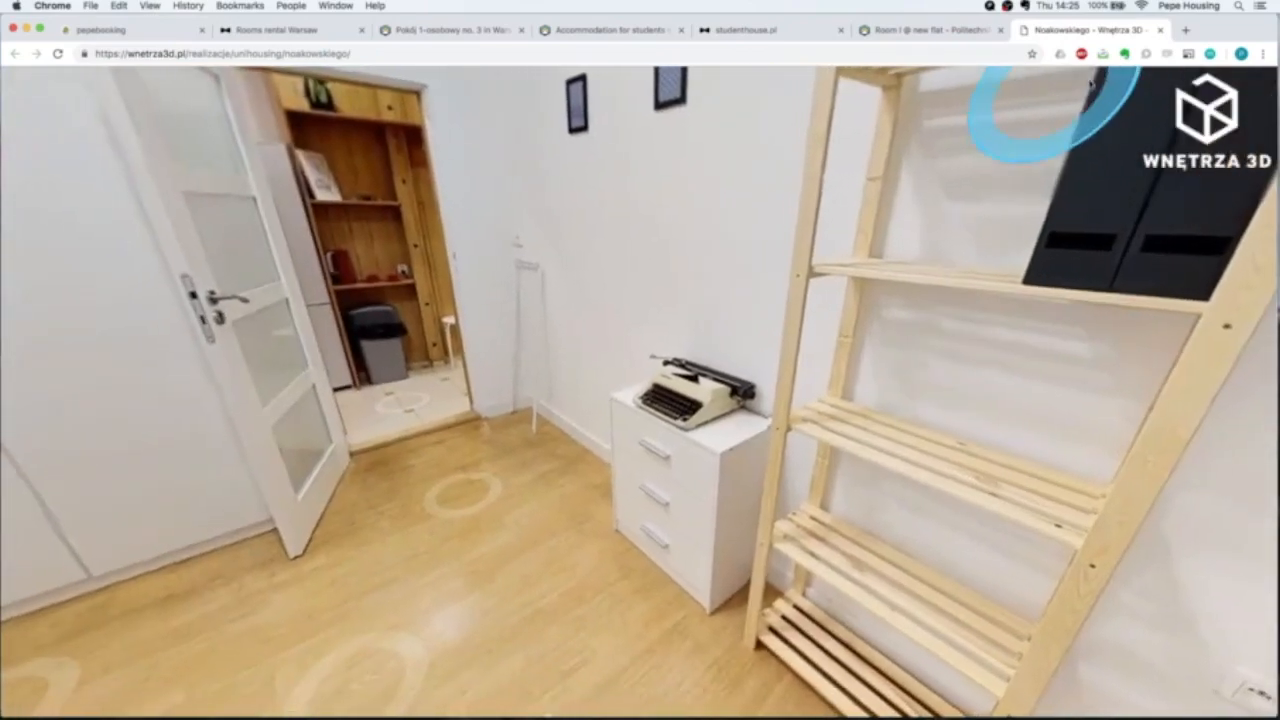
pyautogui.click(1160, 30)
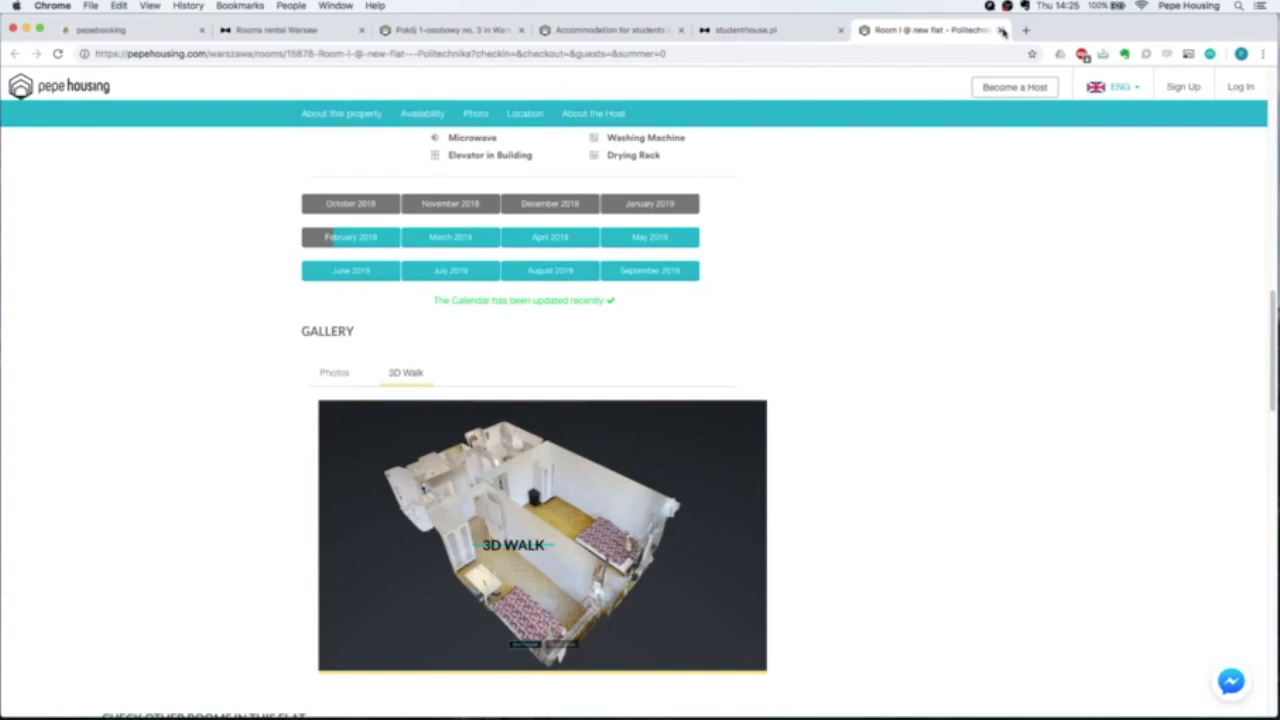
# Close the Pepe Housing room page and bring up the Pokój 1-osobowy no. 3 room page.
pyautogui.click(1001, 30)
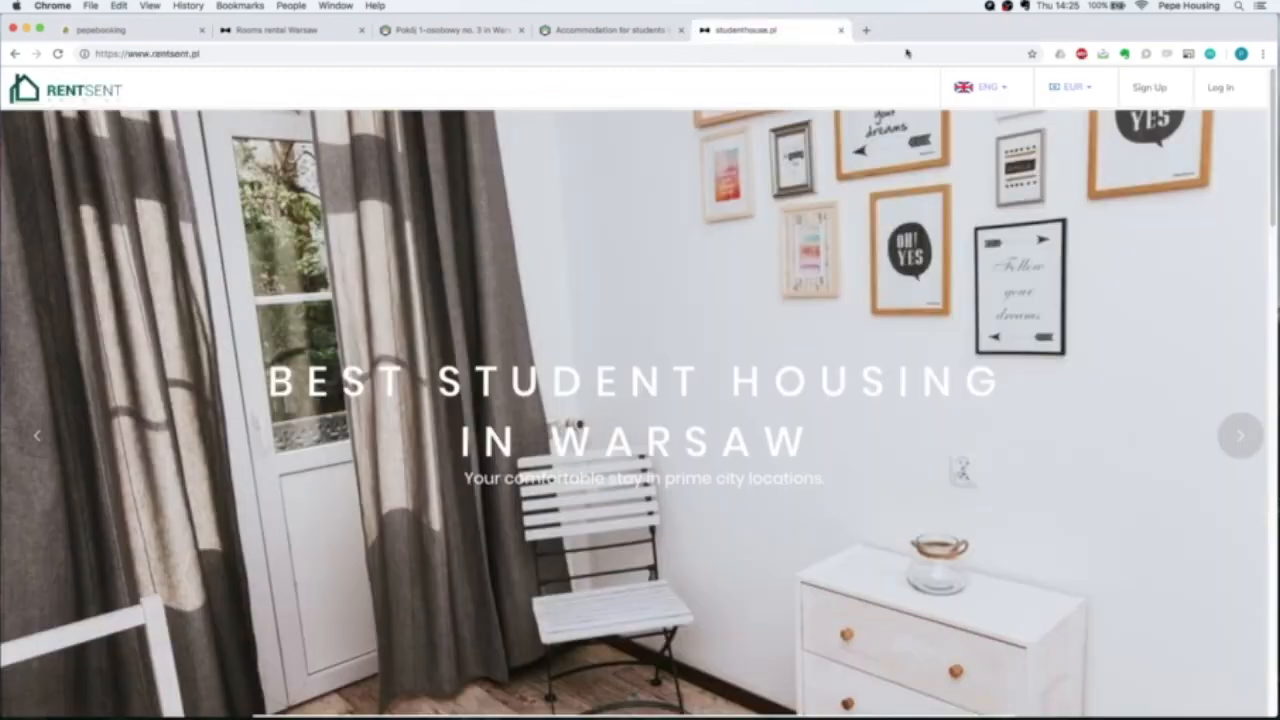
pyautogui.click(320, 38)
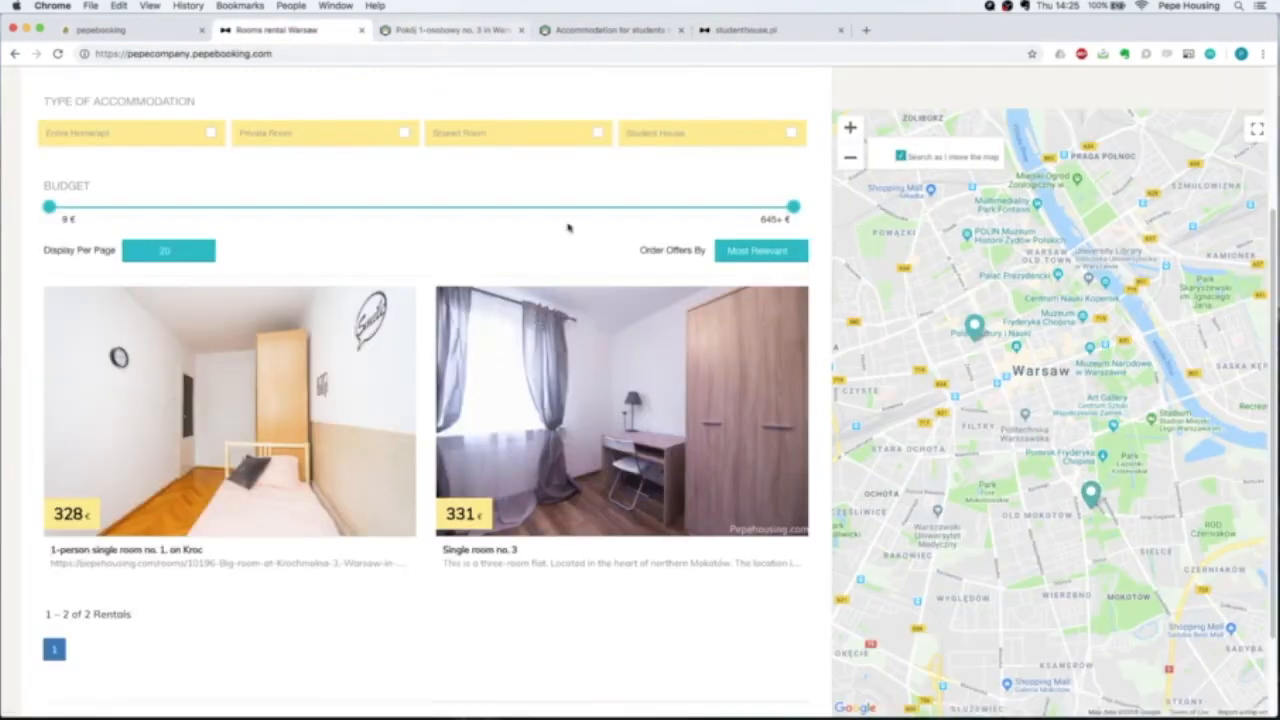
pyautogui.click(465, 30)
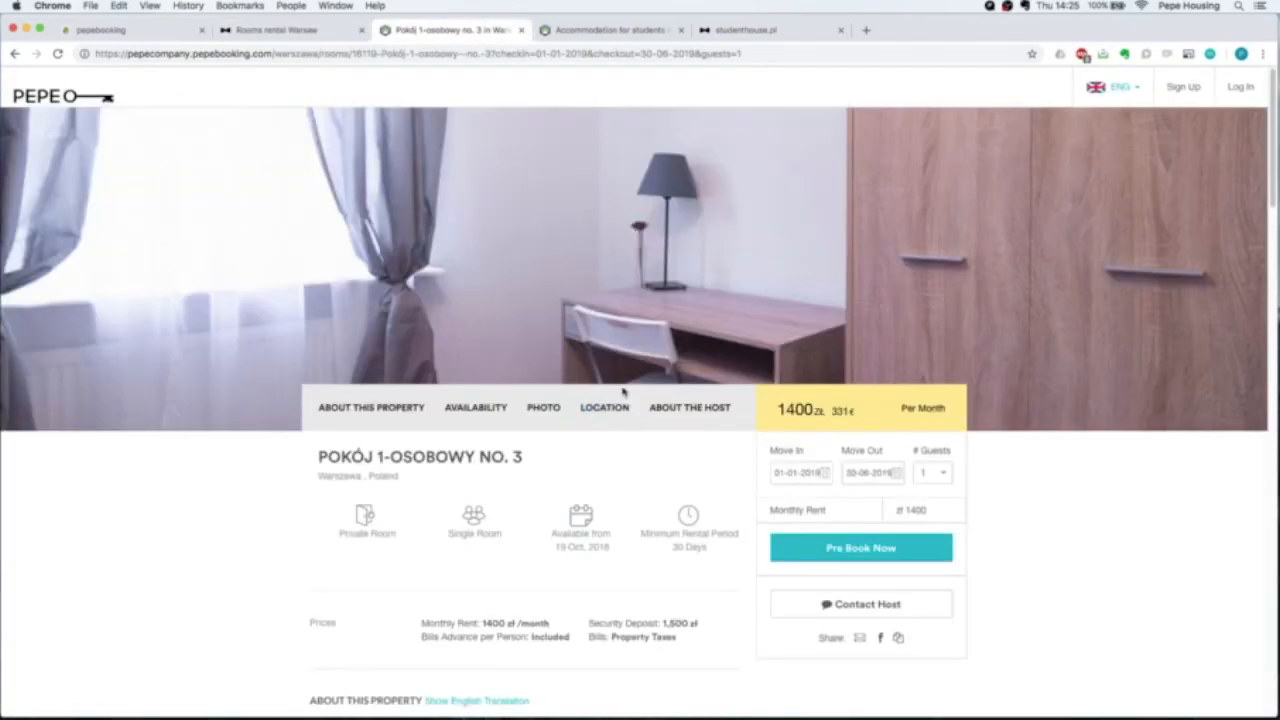
# Check the monthly rent for 01-01-2019 to 30-06-2019 and pre-book the room.
pyautogui.scroll(-1, 1075, 486)
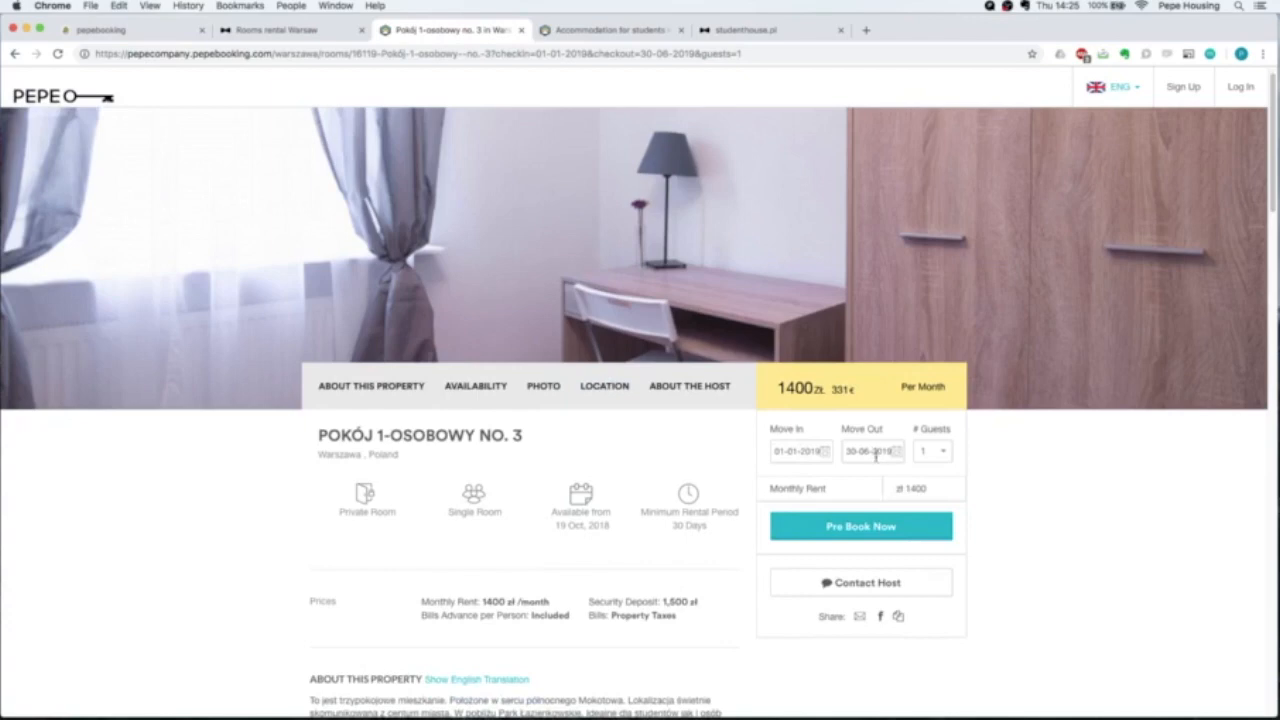
pyautogui.moveTo(771, 487); pyautogui.dragTo(940, 489)
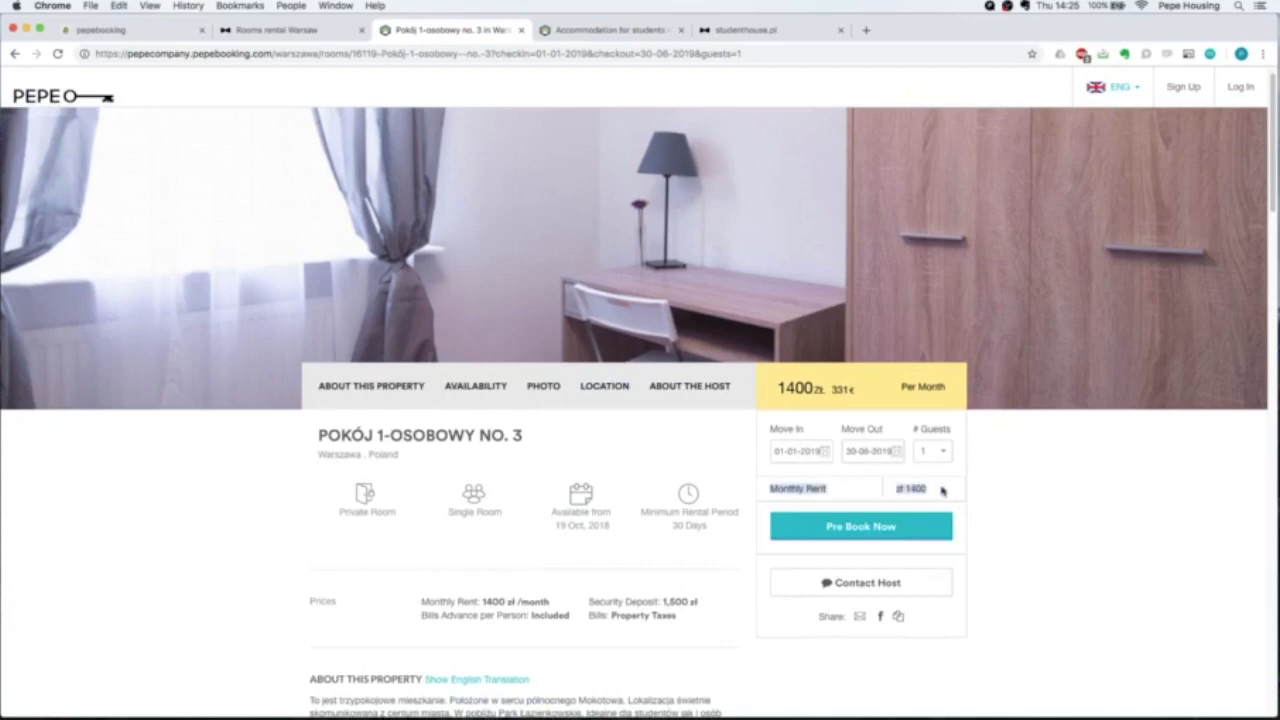
pyautogui.click(1080, 517)
pyautogui.click(908, 537)
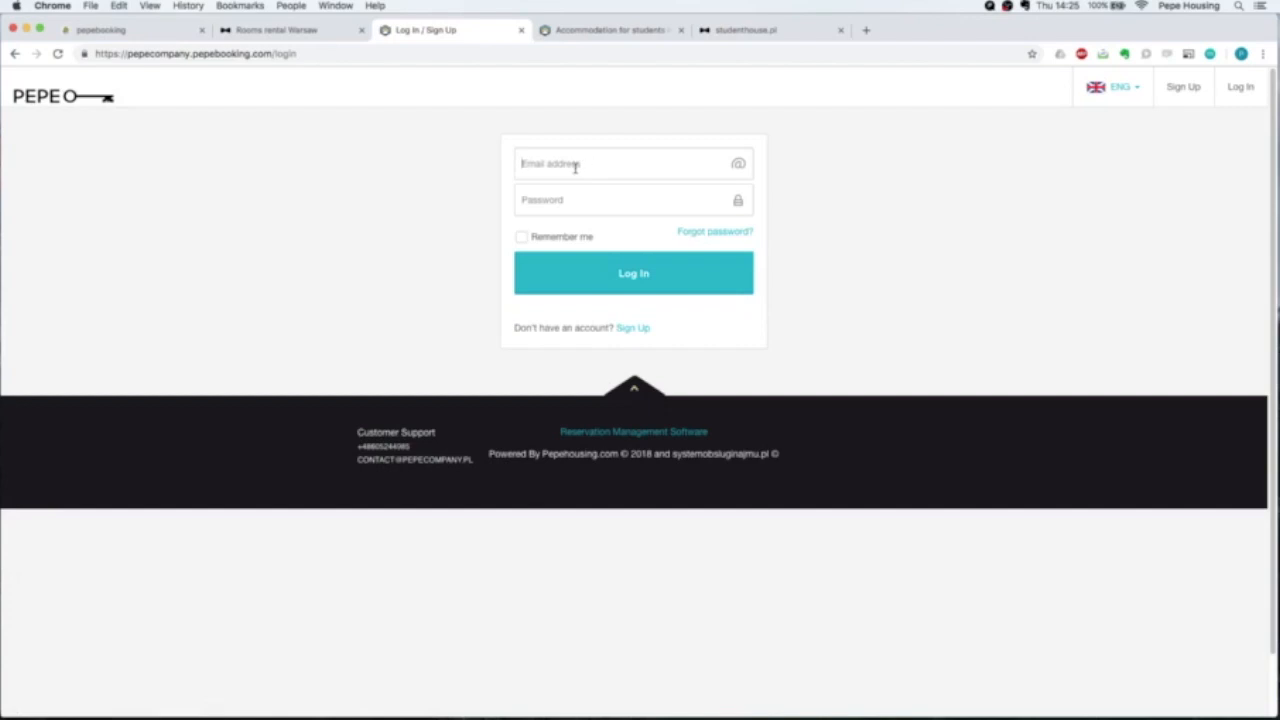
# Log in with the account e-mail address and password.
pyautogui.click(575, 167)
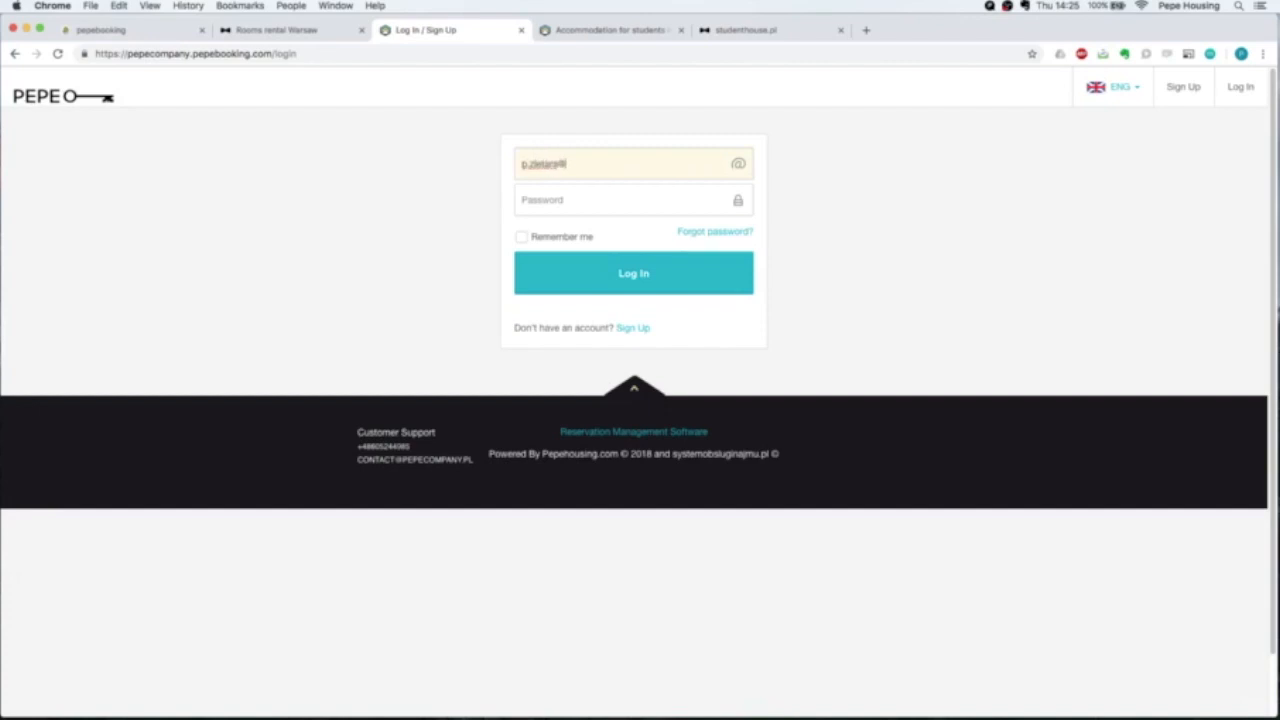
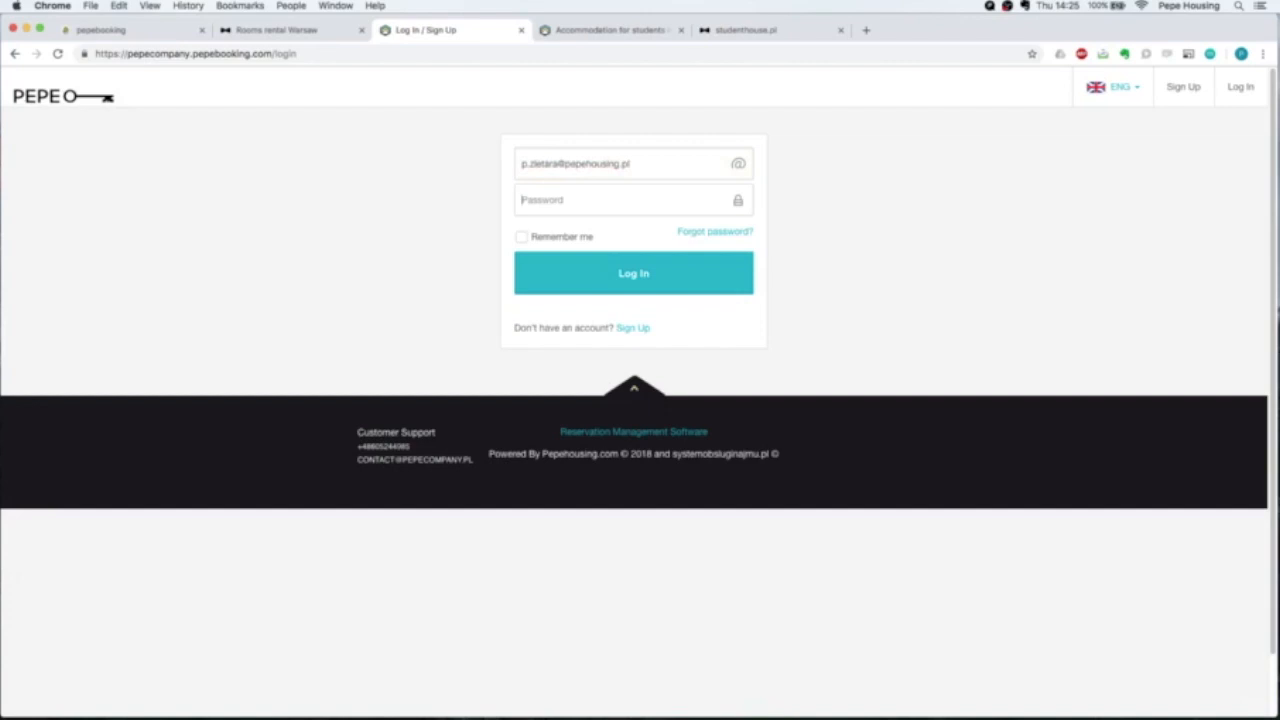
pyautogui.press('Tab')
pyautogui.write('•••••••')
pyautogui.press('Return')
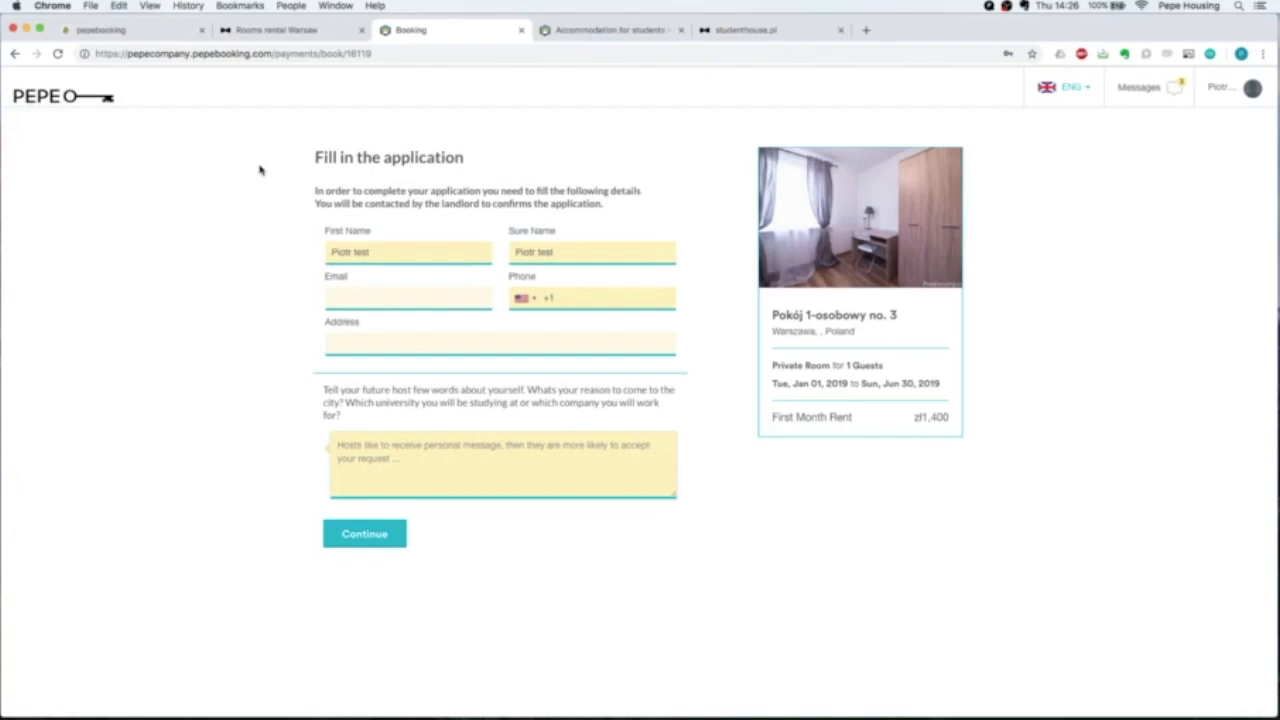
# Delete the word 'test' from the First Name and Sure Name fields.
pyautogui.doubleClick(362, 252)
pyautogui.press('BackSpace')
pyautogui.doubleClick(545, 252)
pyautogui.press('BackSpace')
# Fill in the applicant's e-mail address, phone number and postal address.
pyautogui.click(407, 296)
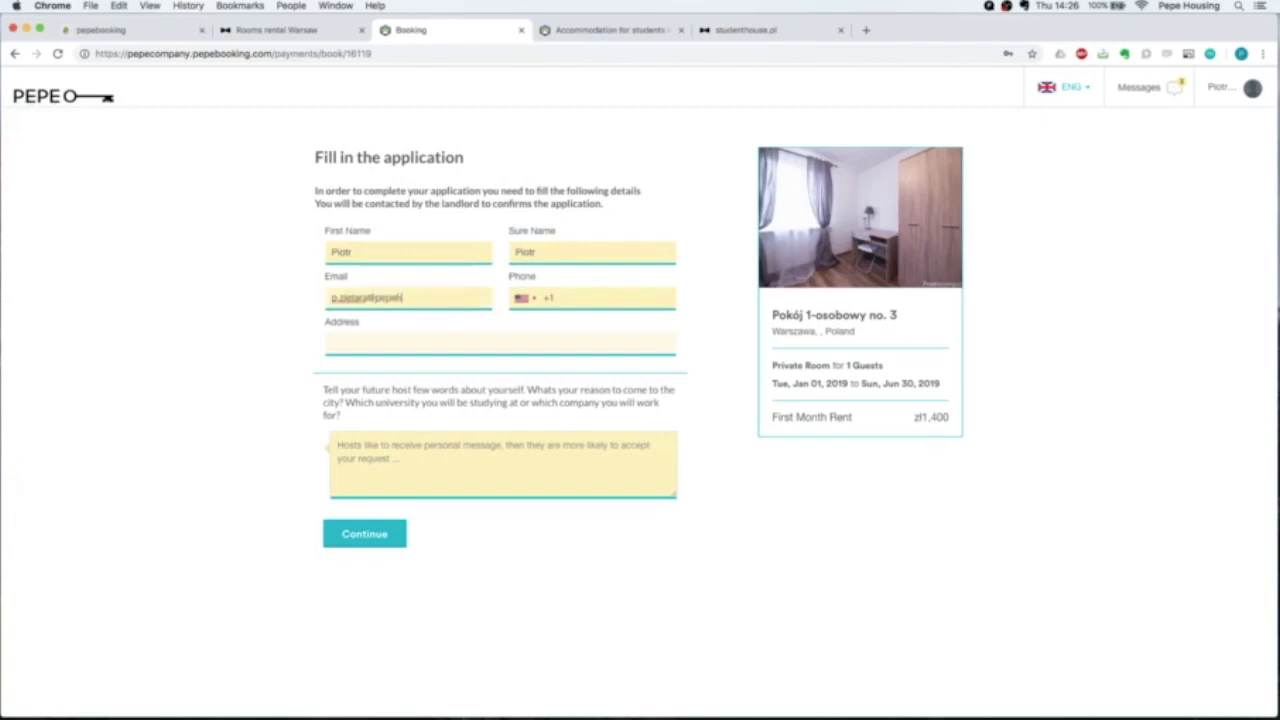
pyautogui.click(519, 304)
pyautogui.click(462, 343)
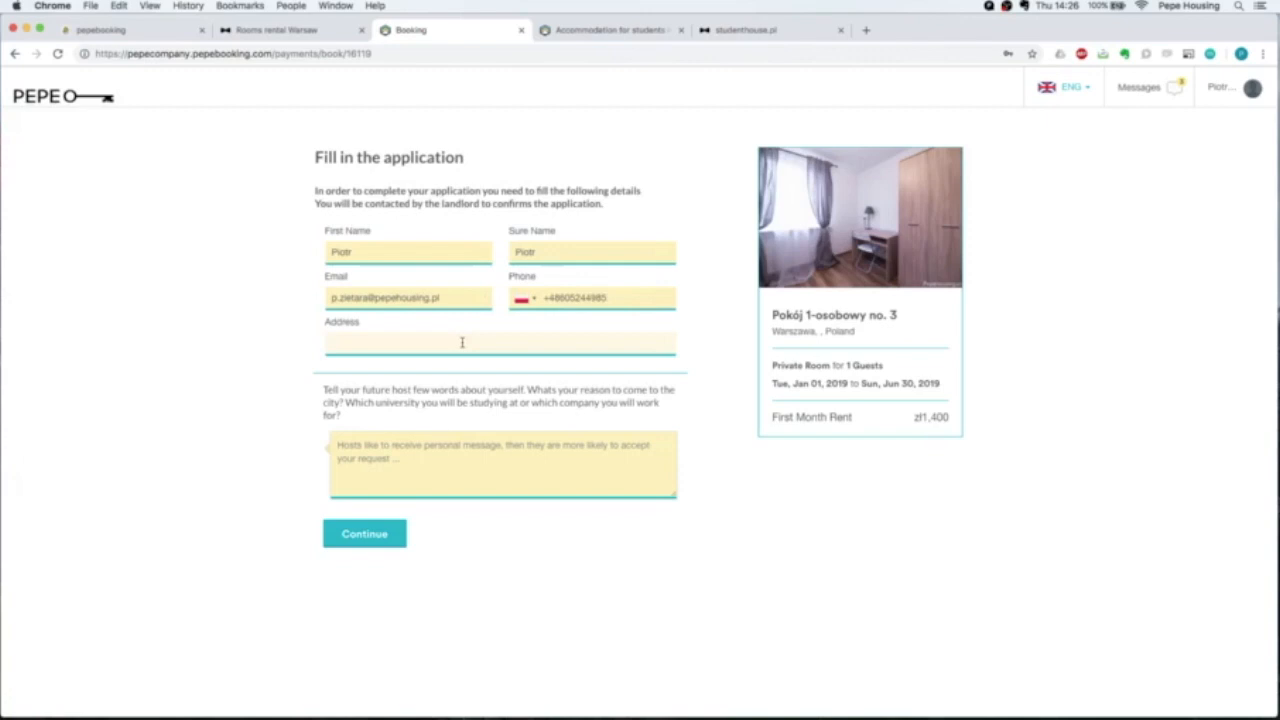
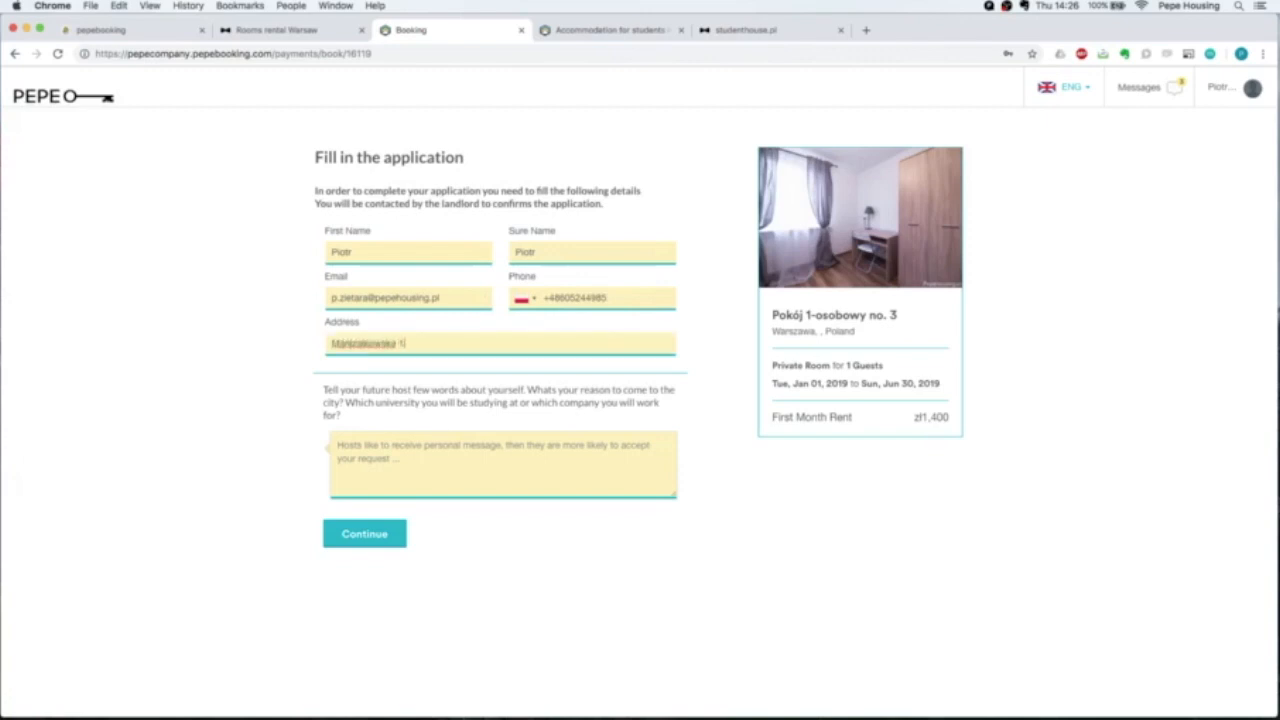
pyautogui.click(456, 468)
# Write the host 'I am student of Warsaw University and would like to fent this room.' and submit.
pyautogui.write('I')
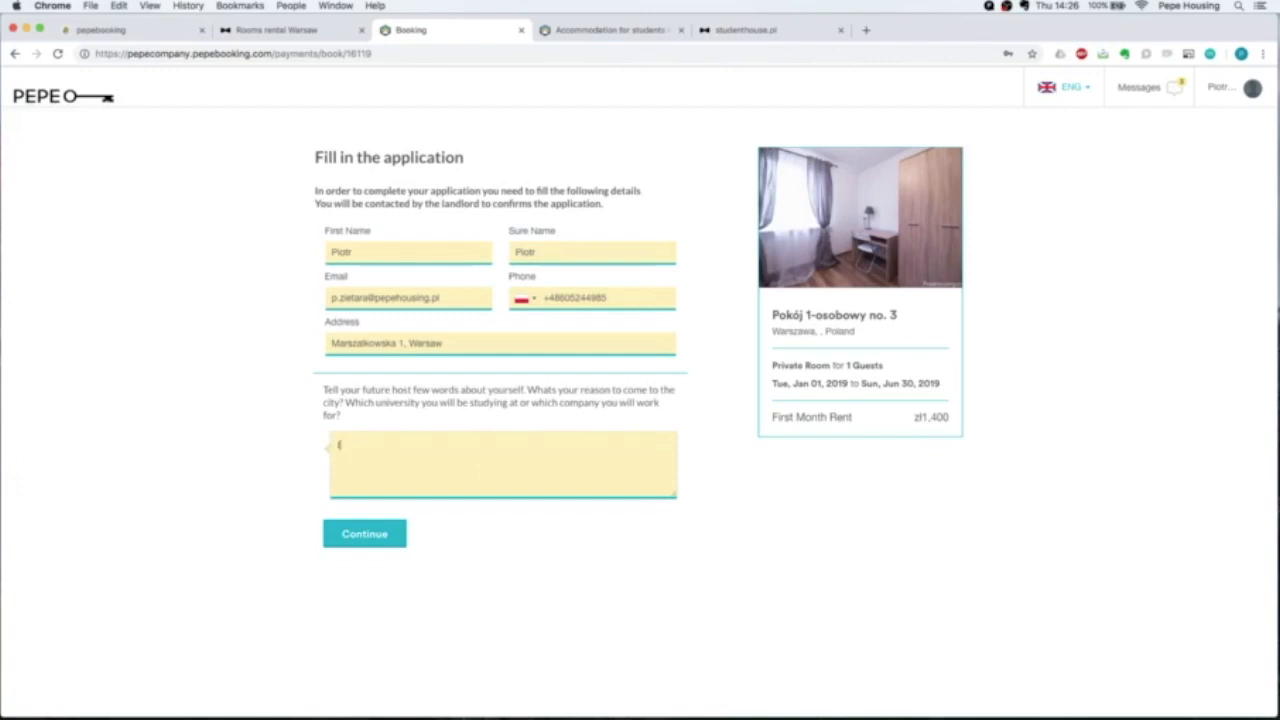
pyautogui.press('BackSpace')
pyautogui.write('I am student of Warsaw ')
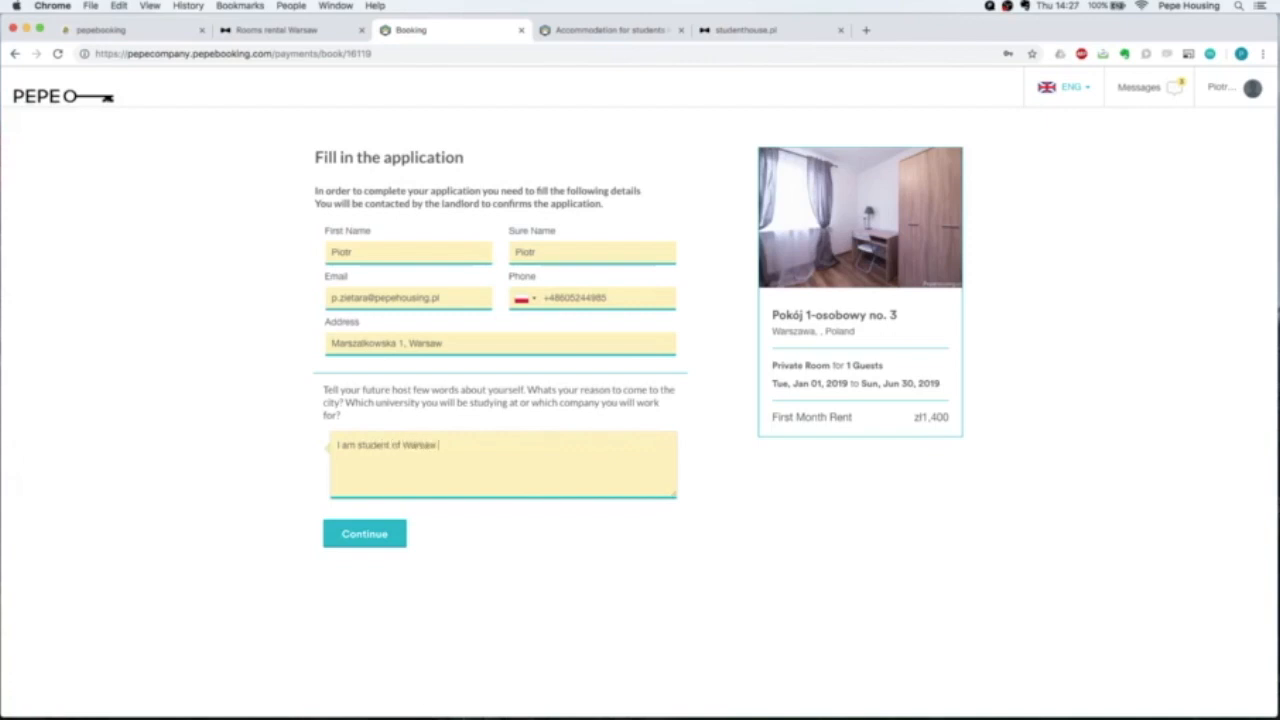
pyautogui.write('University and would like to f')
pyautogui.write('ent this room.')
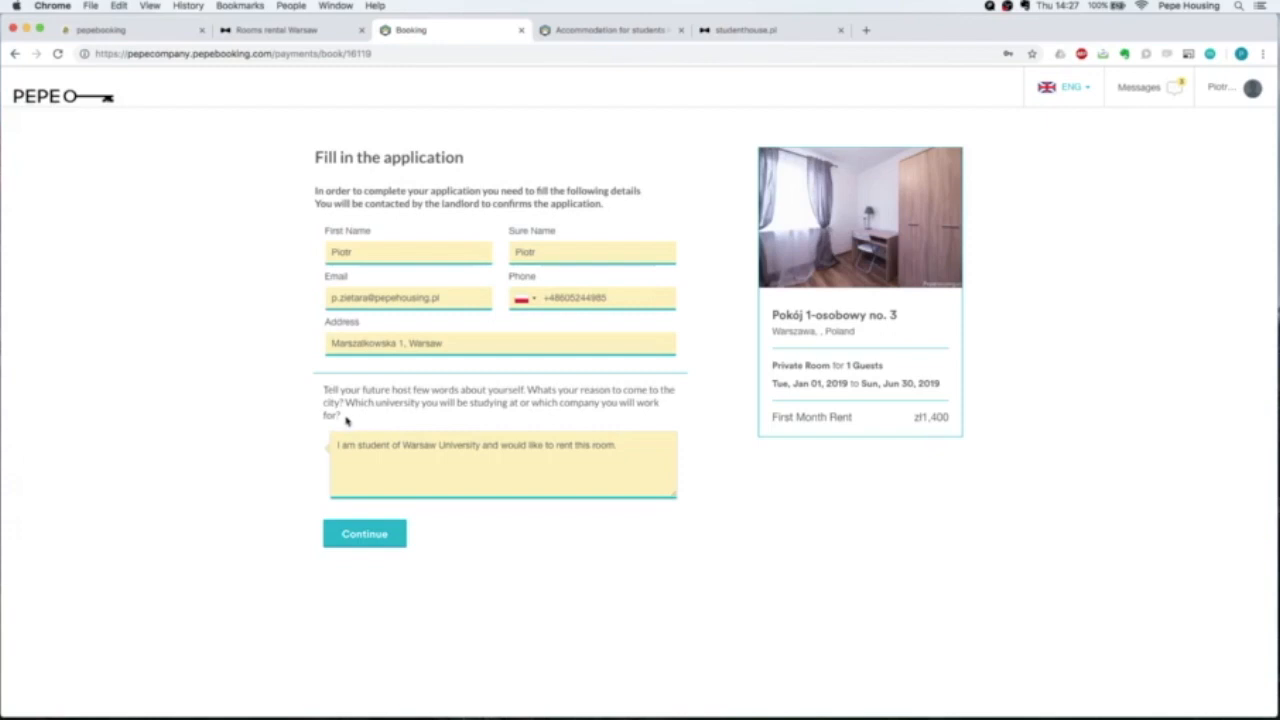
pyautogui.moveTo(343, 420); pyautogui.dragTo(316, 392)
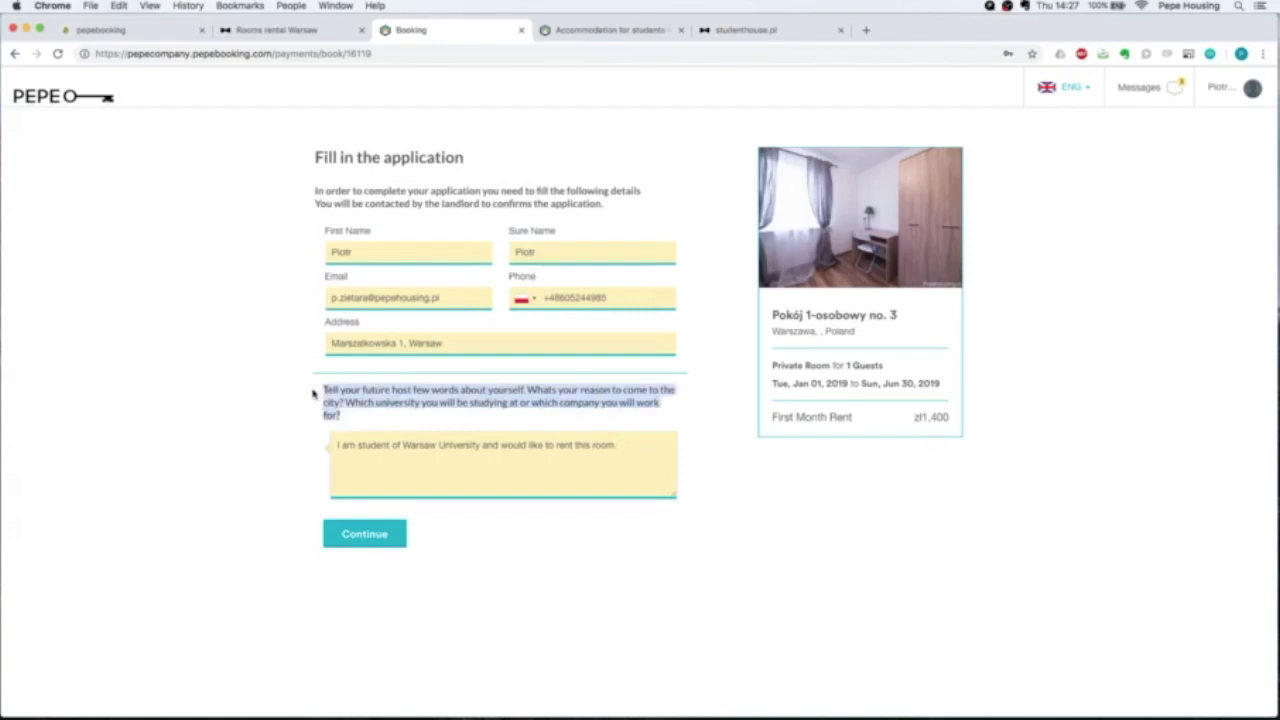
pyautogui.click(314, 396)
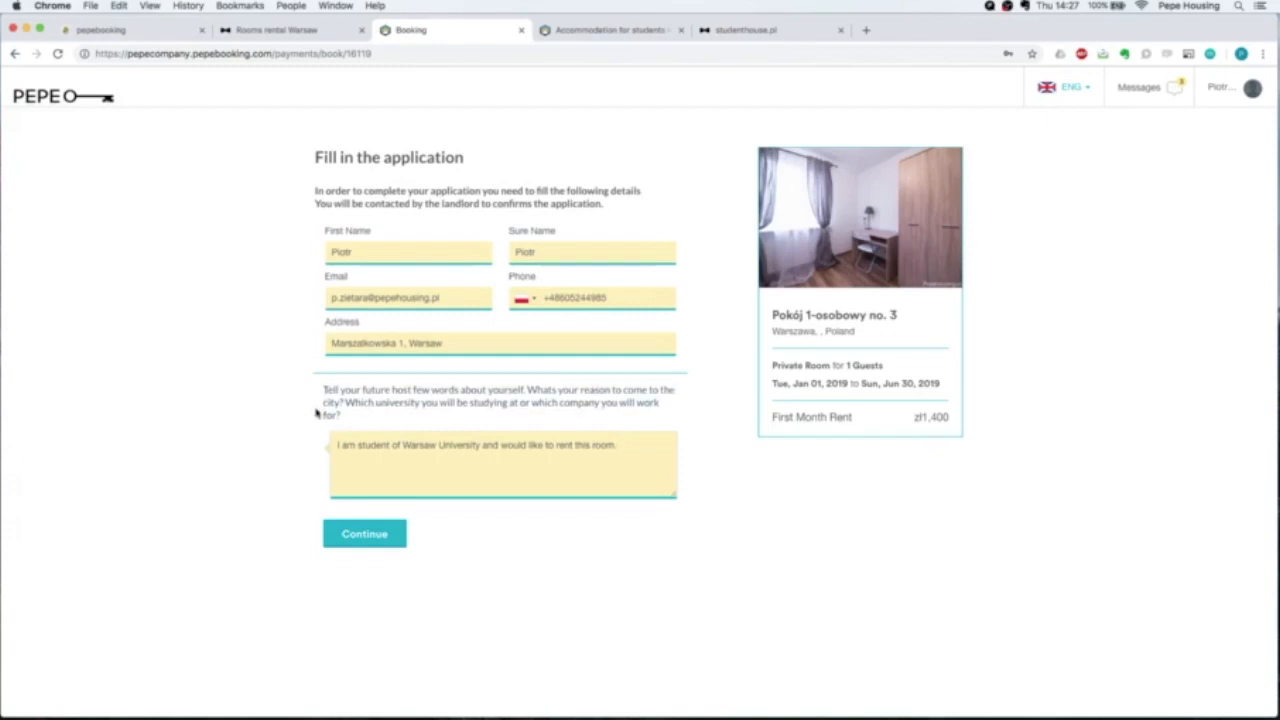
pyautogui.click(365, 543)
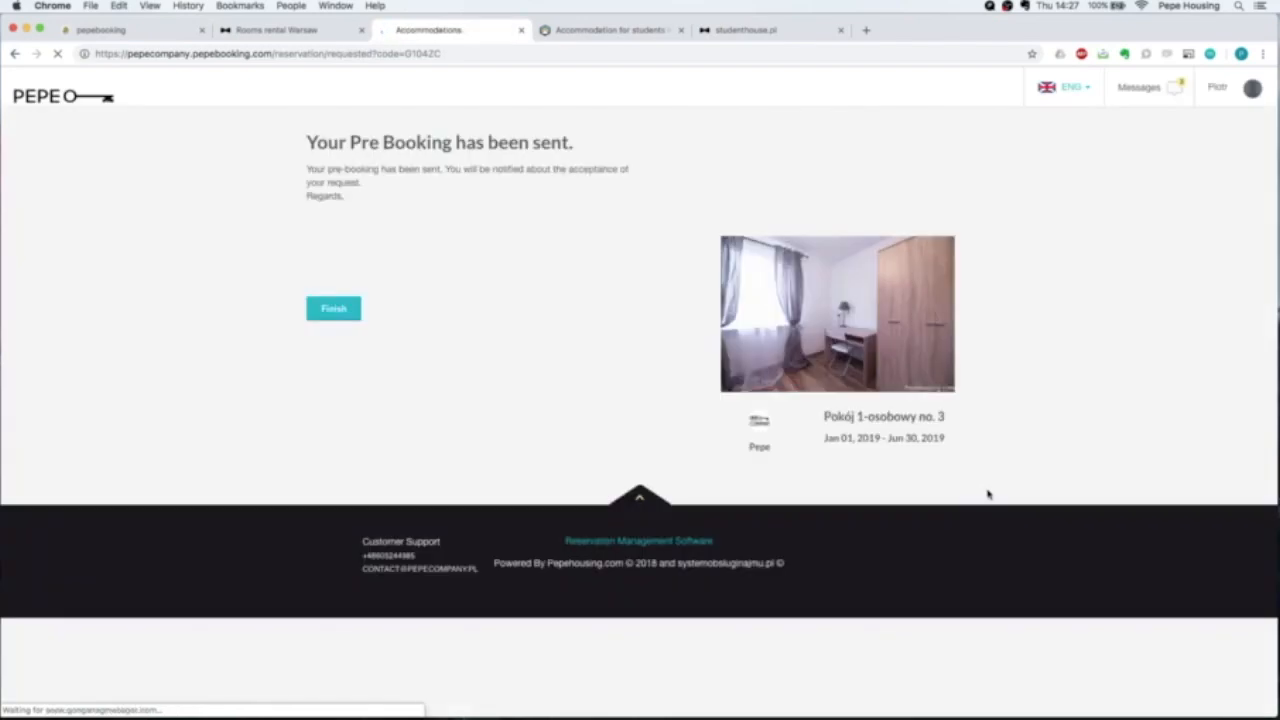
# Finish from the 'Your Pre Booking has been sent' page to reach Your Bookings.
pyautogui.moveTo(342, 145); pyautogui.dragTo(580, 146)
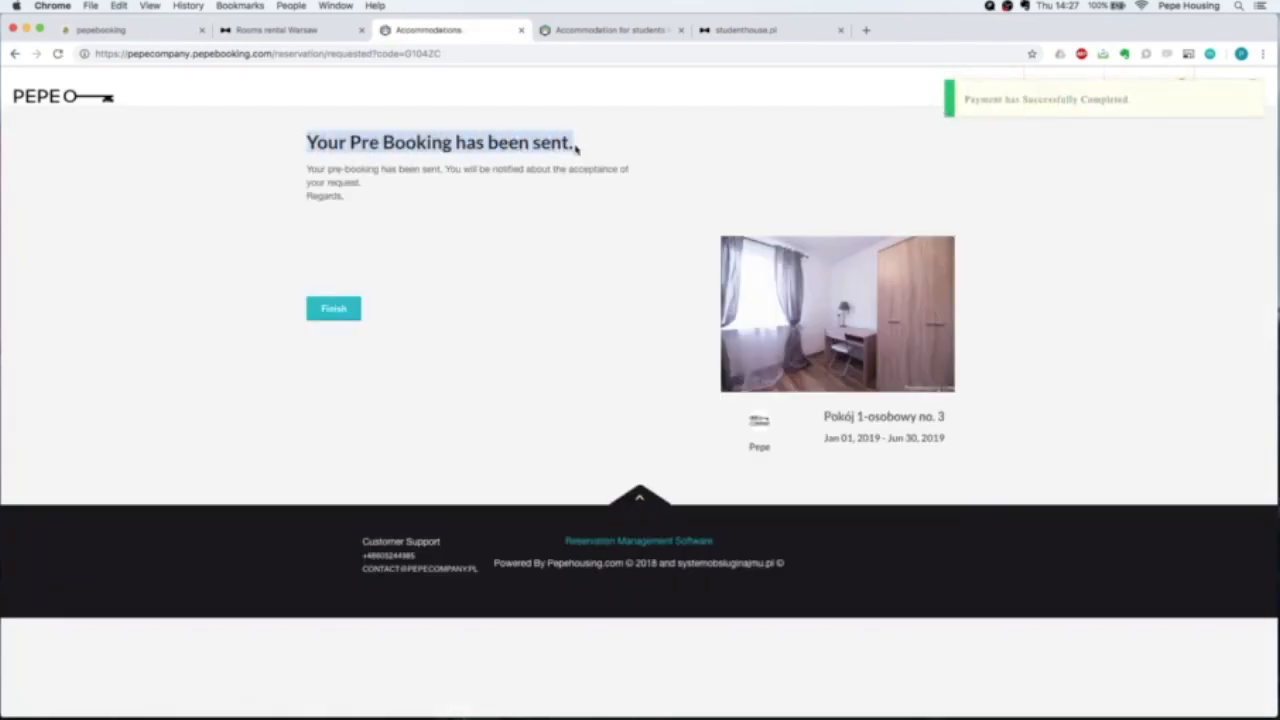
pyautogui.click(370, 202)
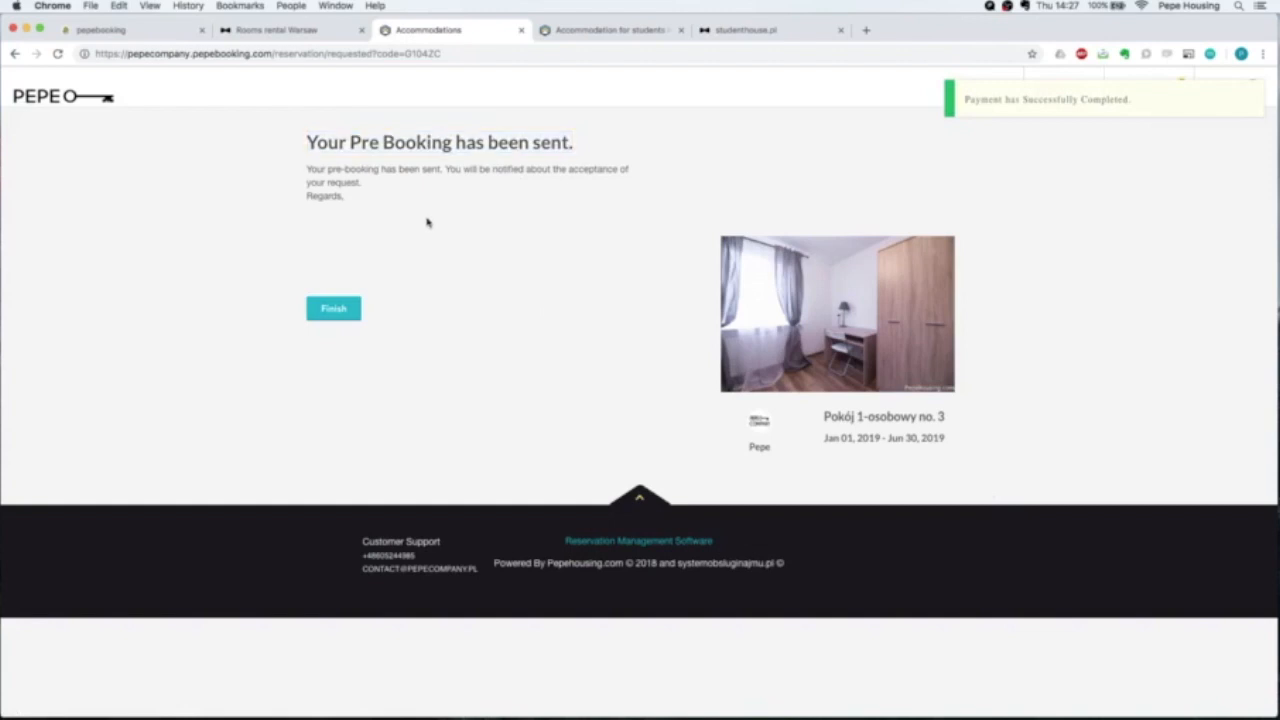
pyautogui.click(338, 311)
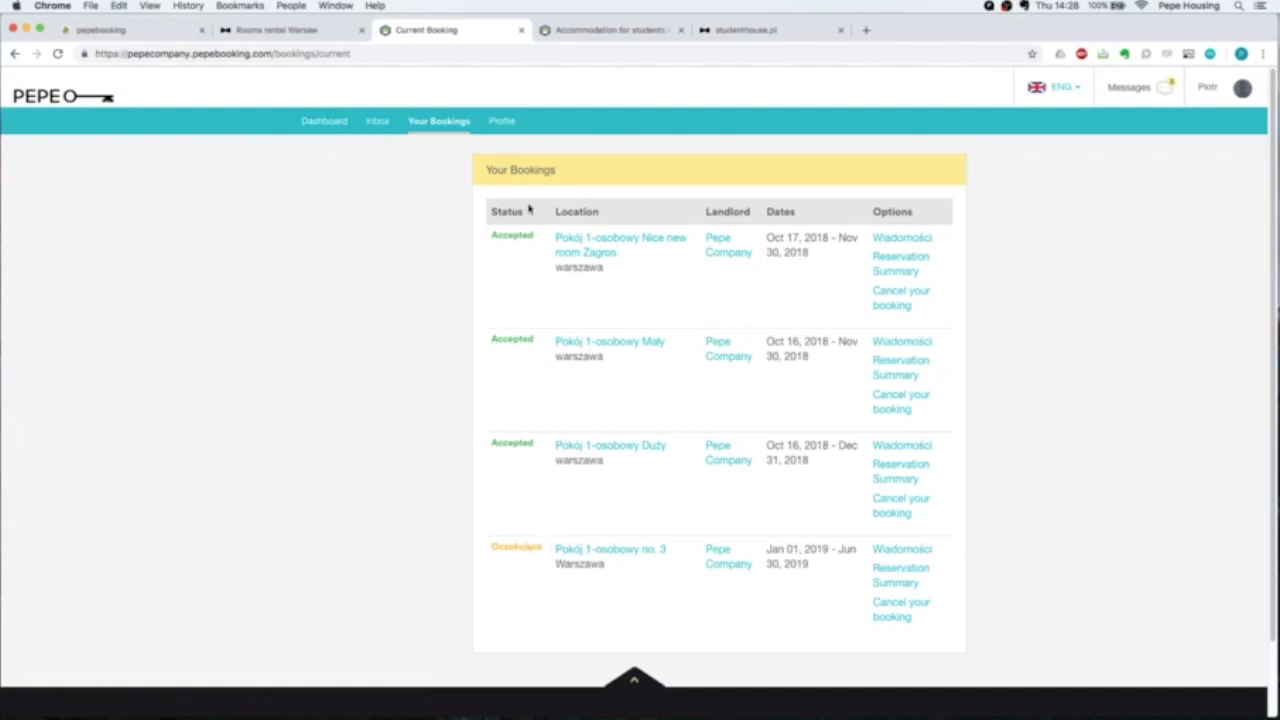
# Look over the first three bookings, then go back to the Dashboard.
pyautogui.moveTo(490, 237); pyautogui.dragTo(893, 497)
pyautogui.click(403, 412)
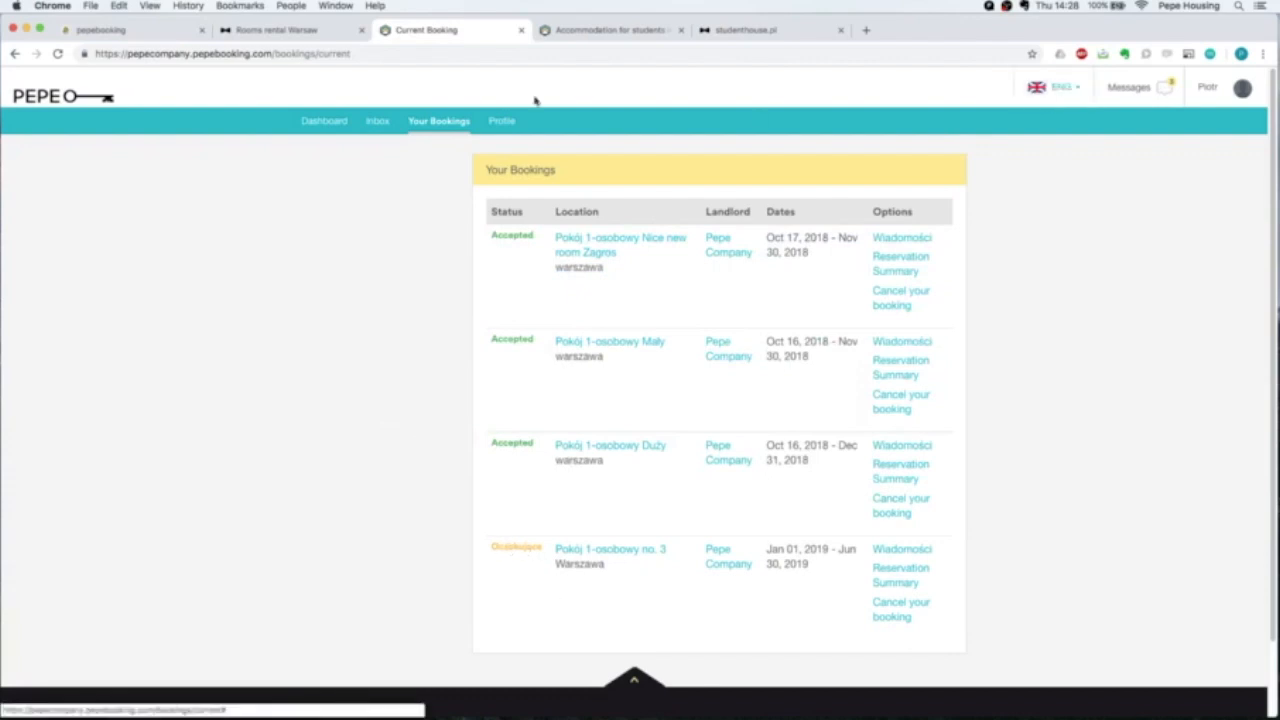
pyautogui.click(324, 121)
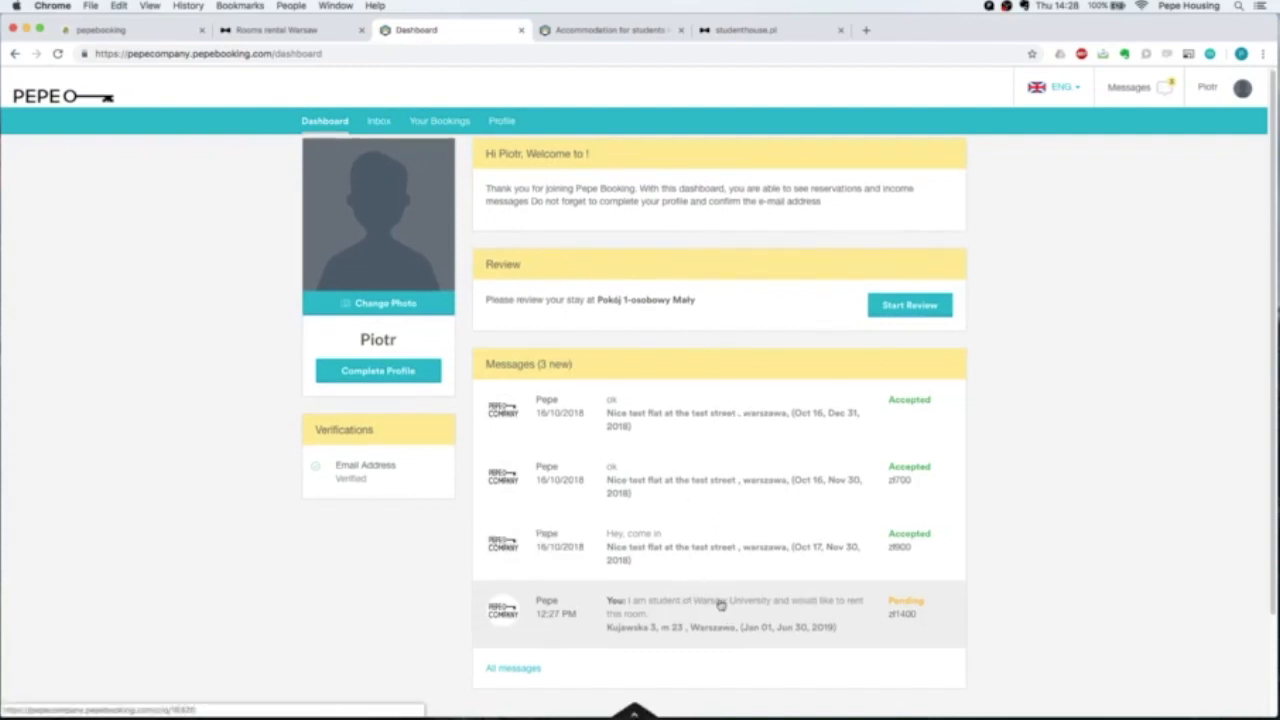
# Open the Pending request row for Pokój 1-osobowy no. 3 in the dashboard Messages.
pyautogui.moveTo(920, 601); pyautogui.dragTo(620, 613)
pyautogui.click(974, 609)
pyautogui.click(653, 604)
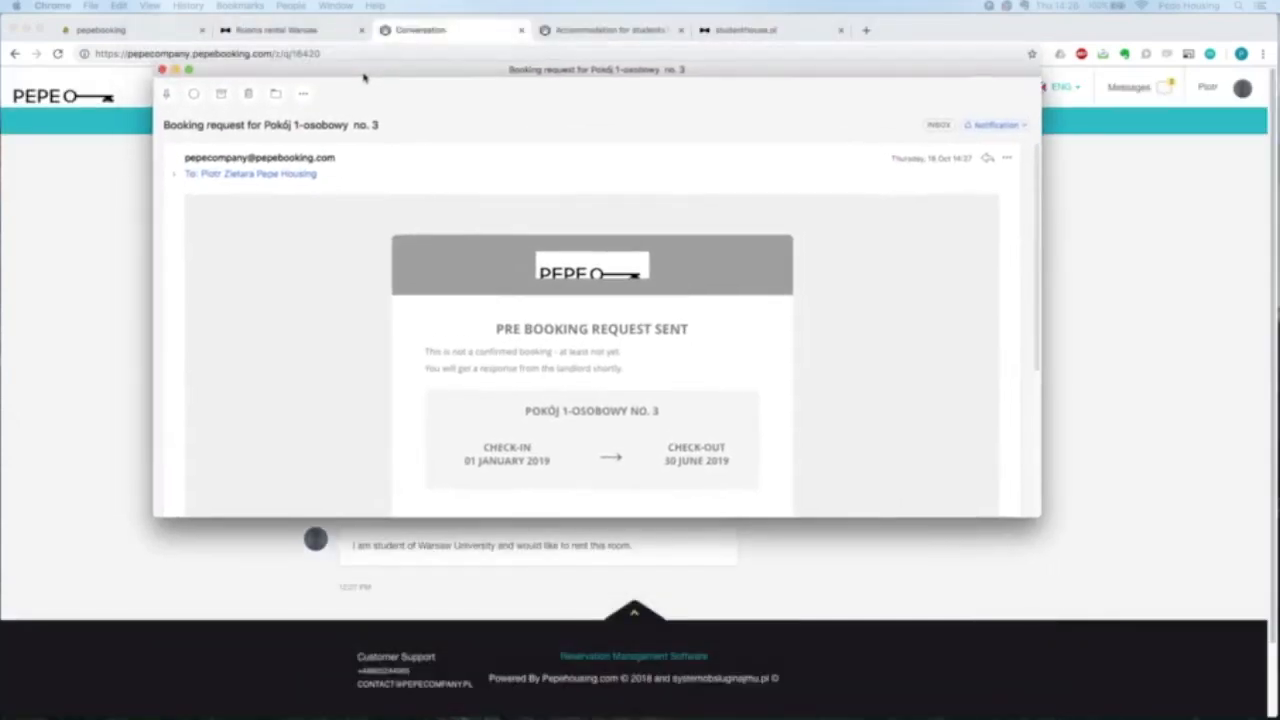
pyautogui.scroll(-2, 702, 382)
pyautogui.scroll(-2, 702, 382)
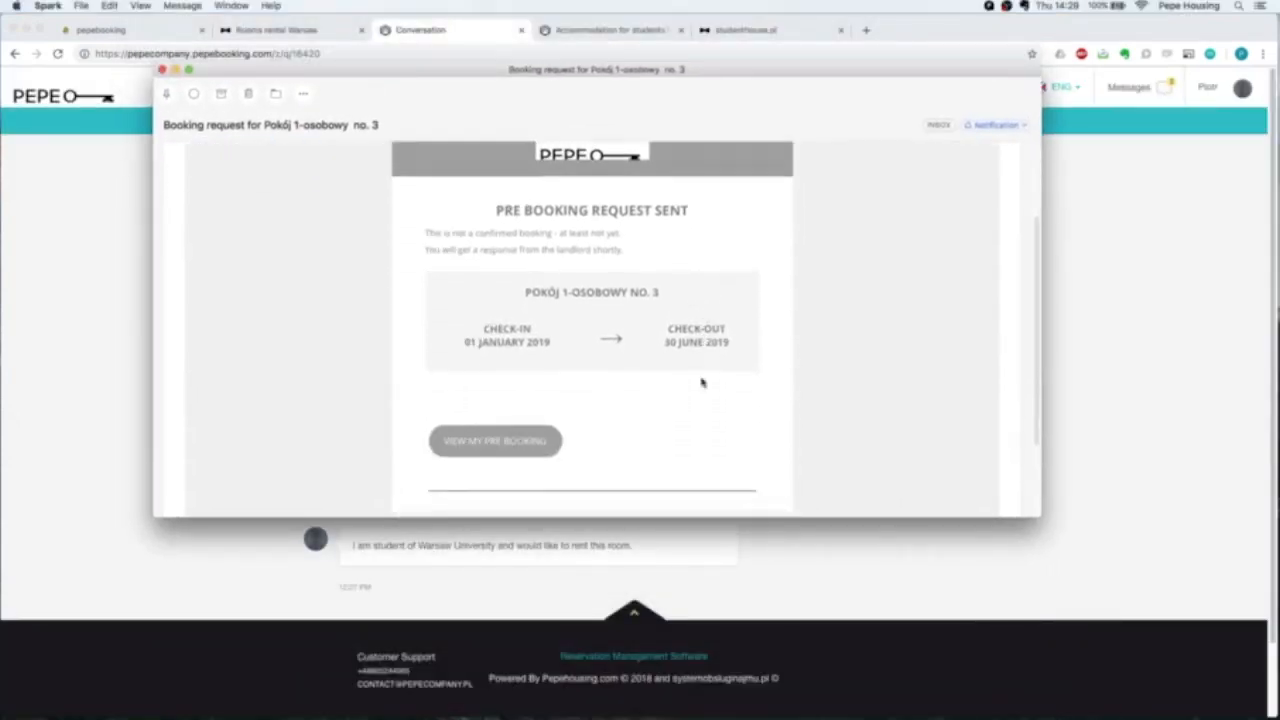
pyautogui.scroll(-3, 702, 382)
pyautogui.scroll(3, 702, 382)
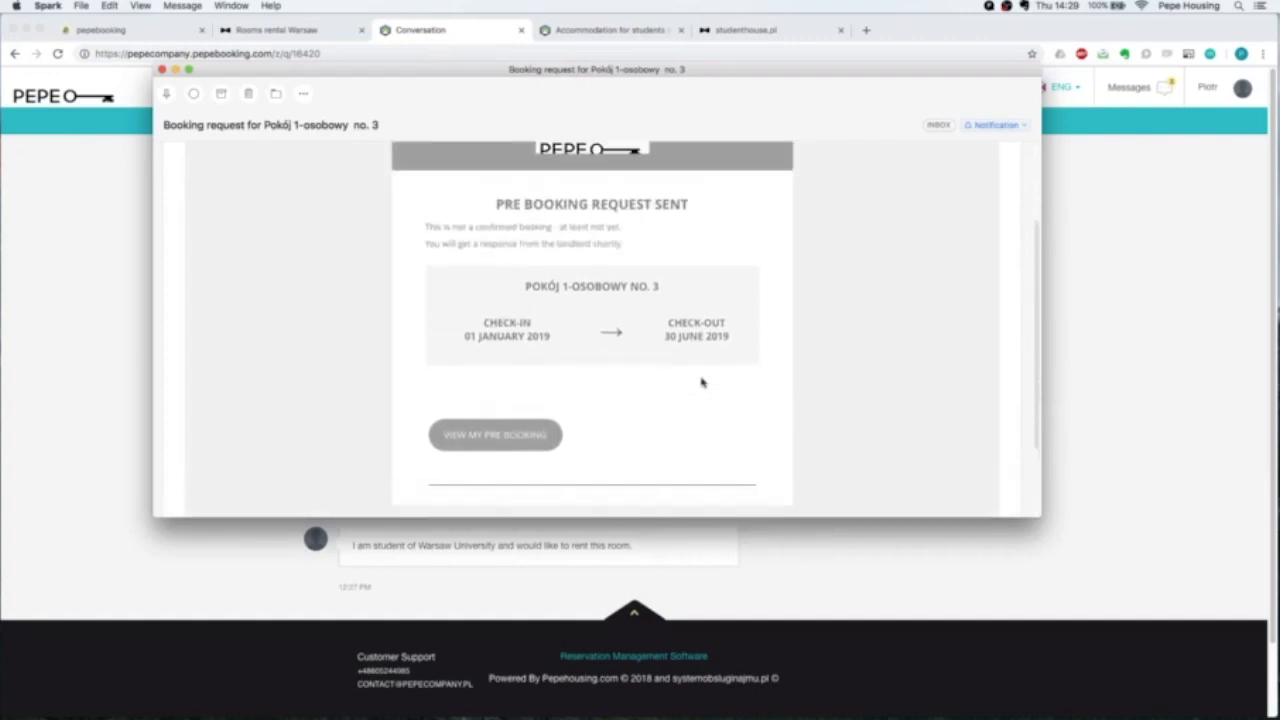
pyautogui.scroll(-3, 426, 226)
pyautogui.scroll(3, 426, 226)
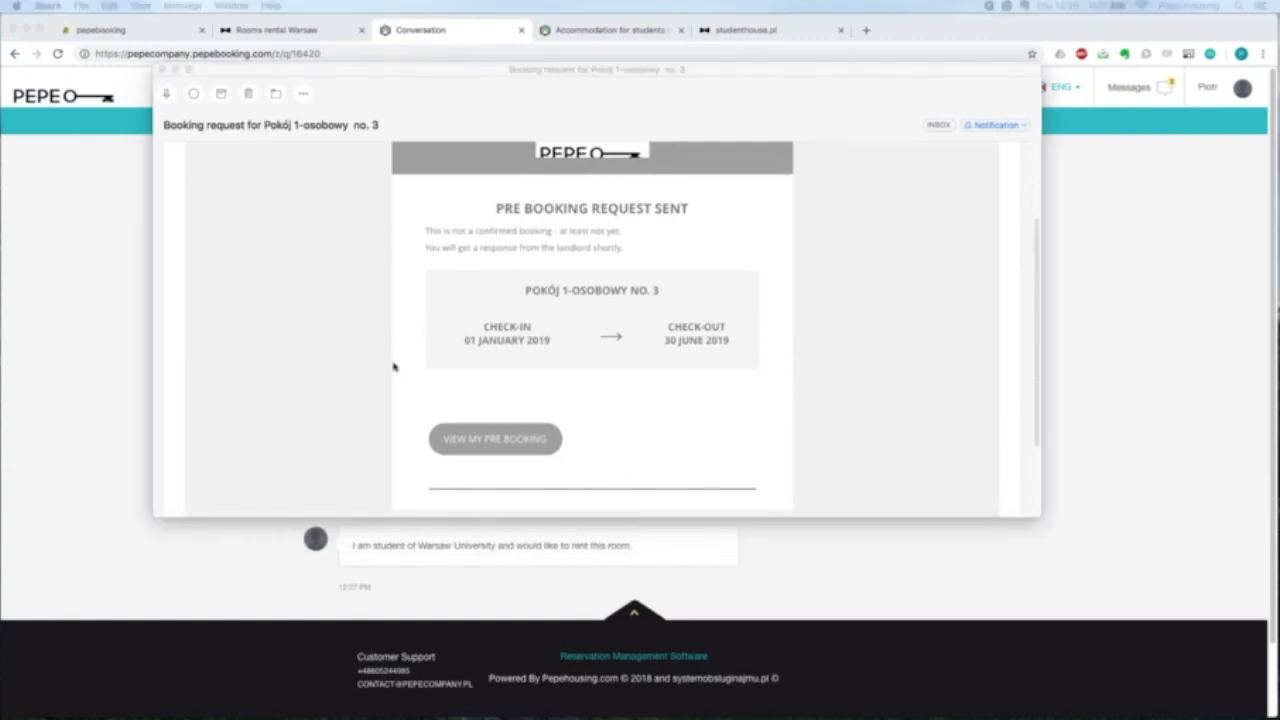
# Close the request e-mail and review the room title, month, guest and monthly rent details.
pyautogui.click(162, 72)
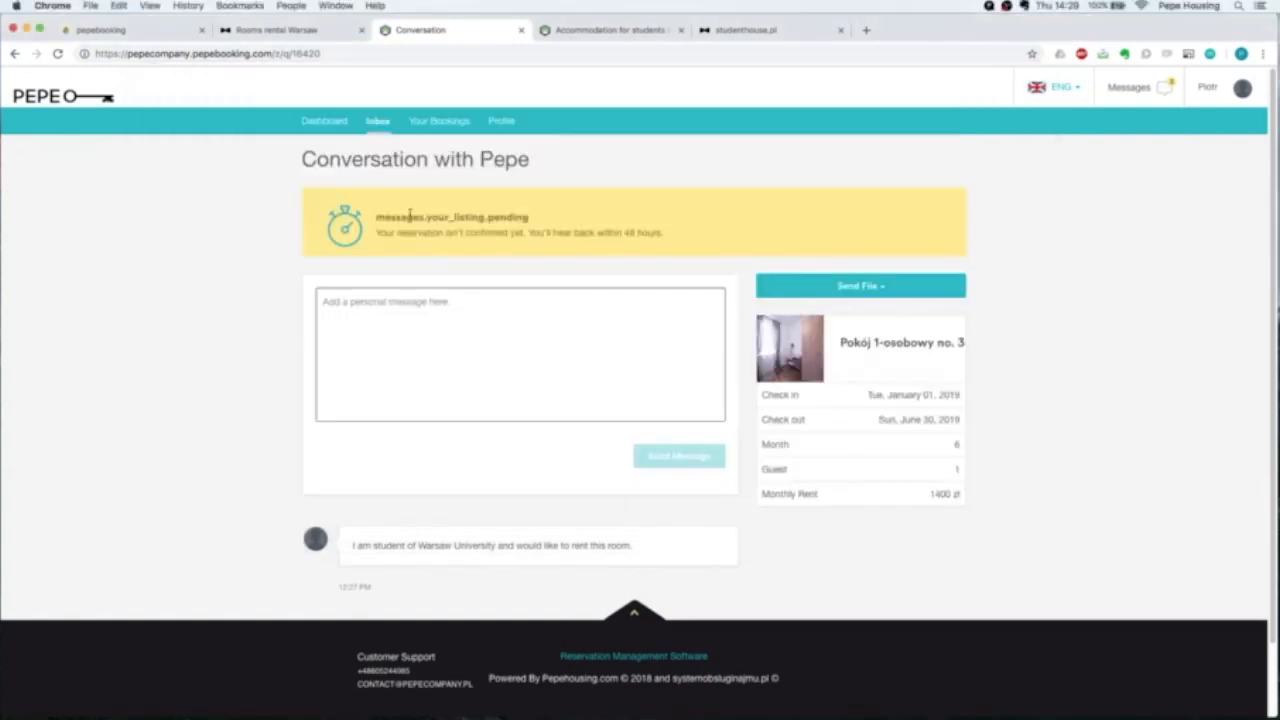
pyautogui.scroll(-2, 467, 372)
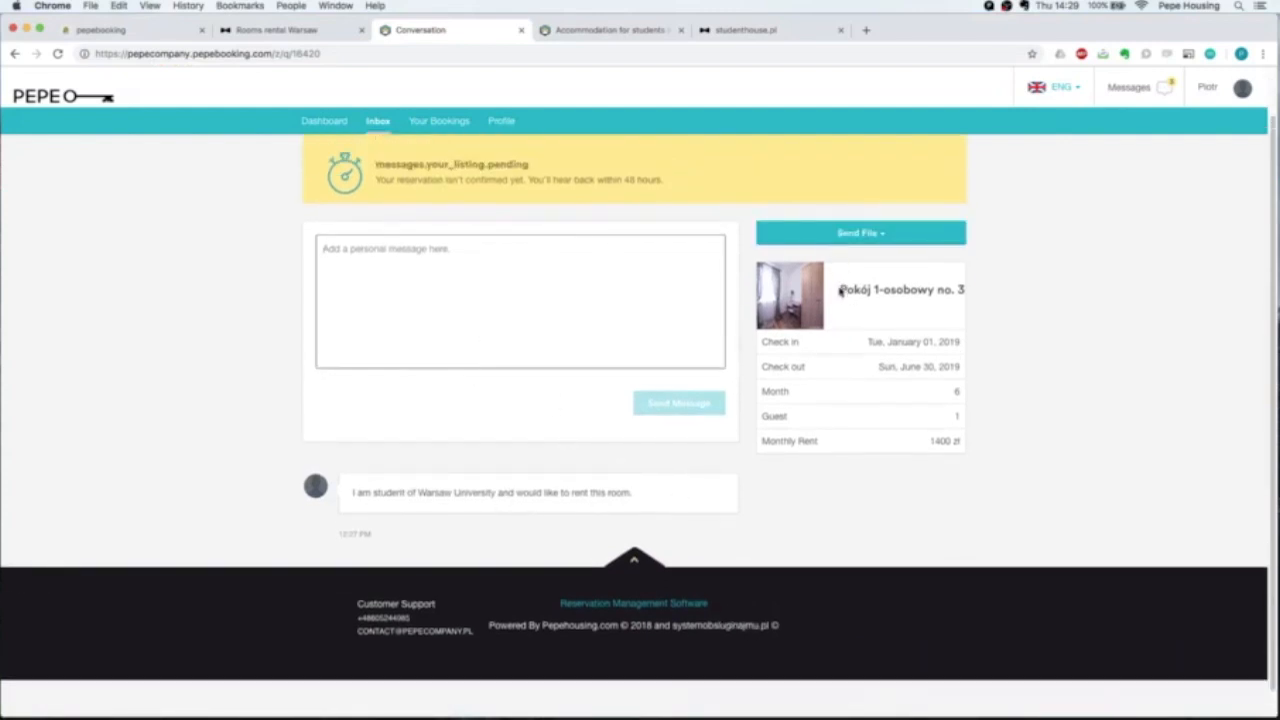
pyautogui.moveTo(835, 291); pyautogui.dragTo(1006, 303)
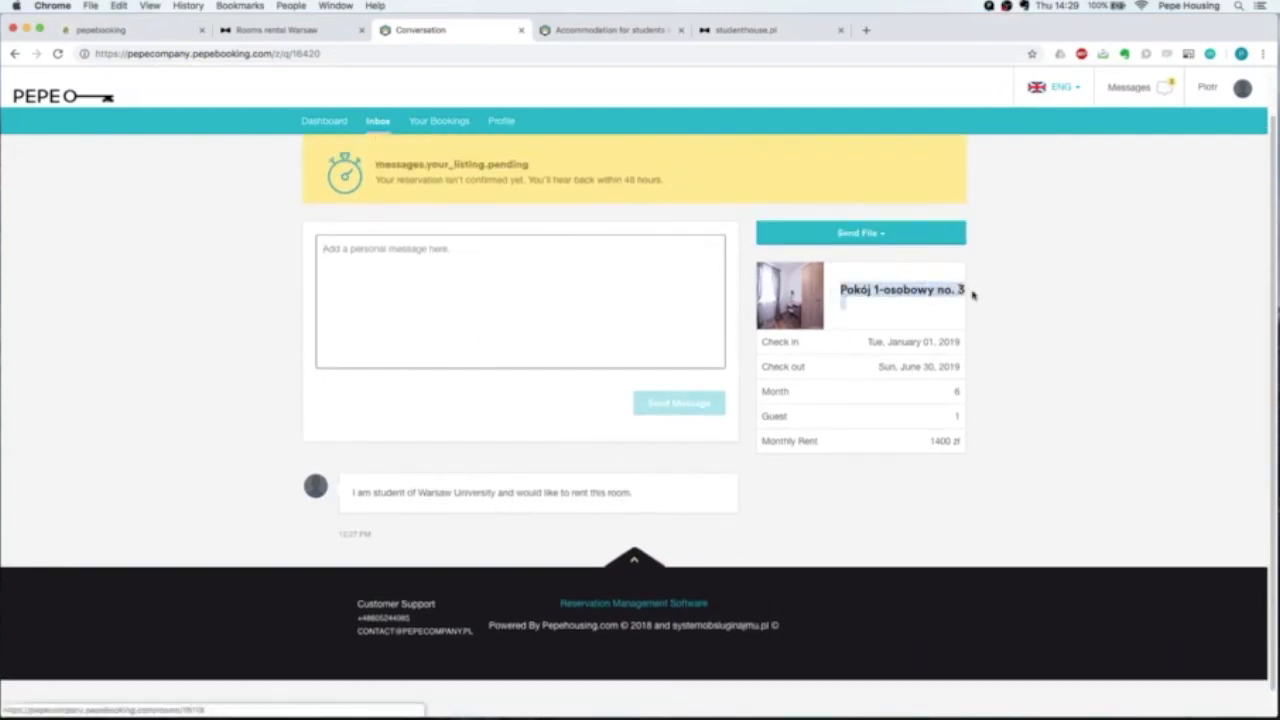
pyautogui.click(1006, 305)
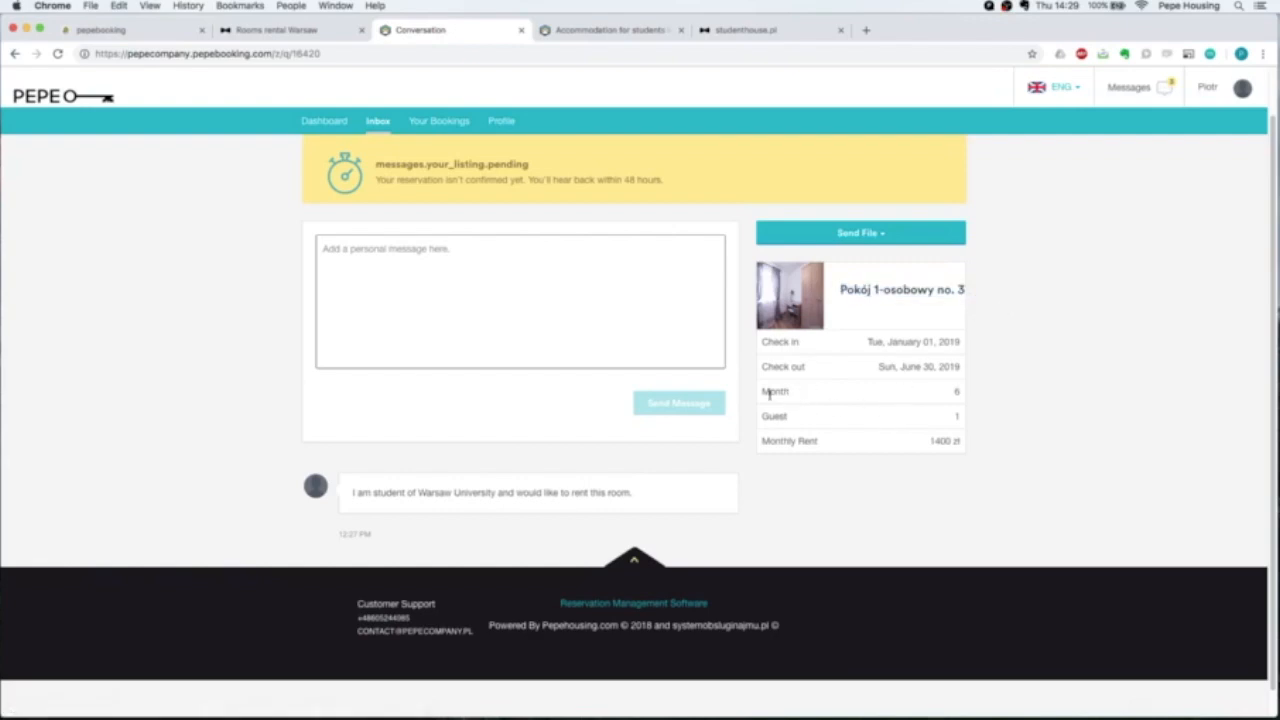
pyautogui.moveTo(762, 391); pyautogui.dragTo(966, 392)
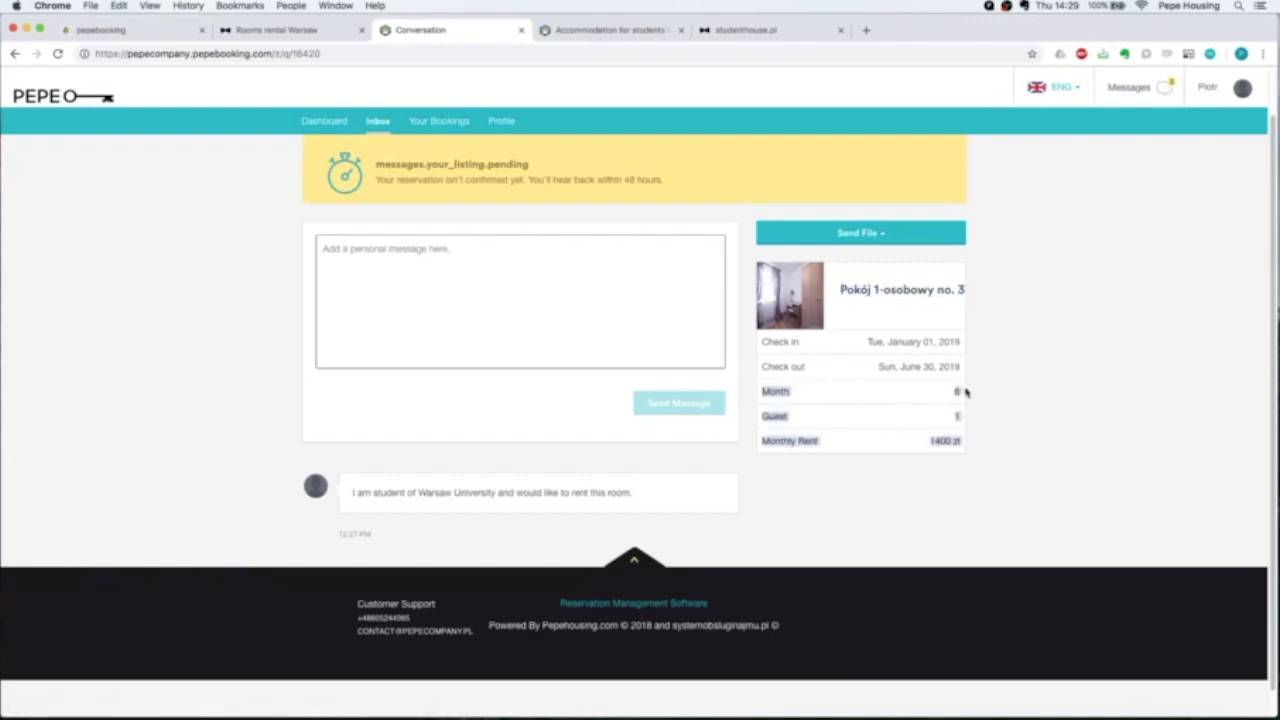
pyautogui.click(808, 449)
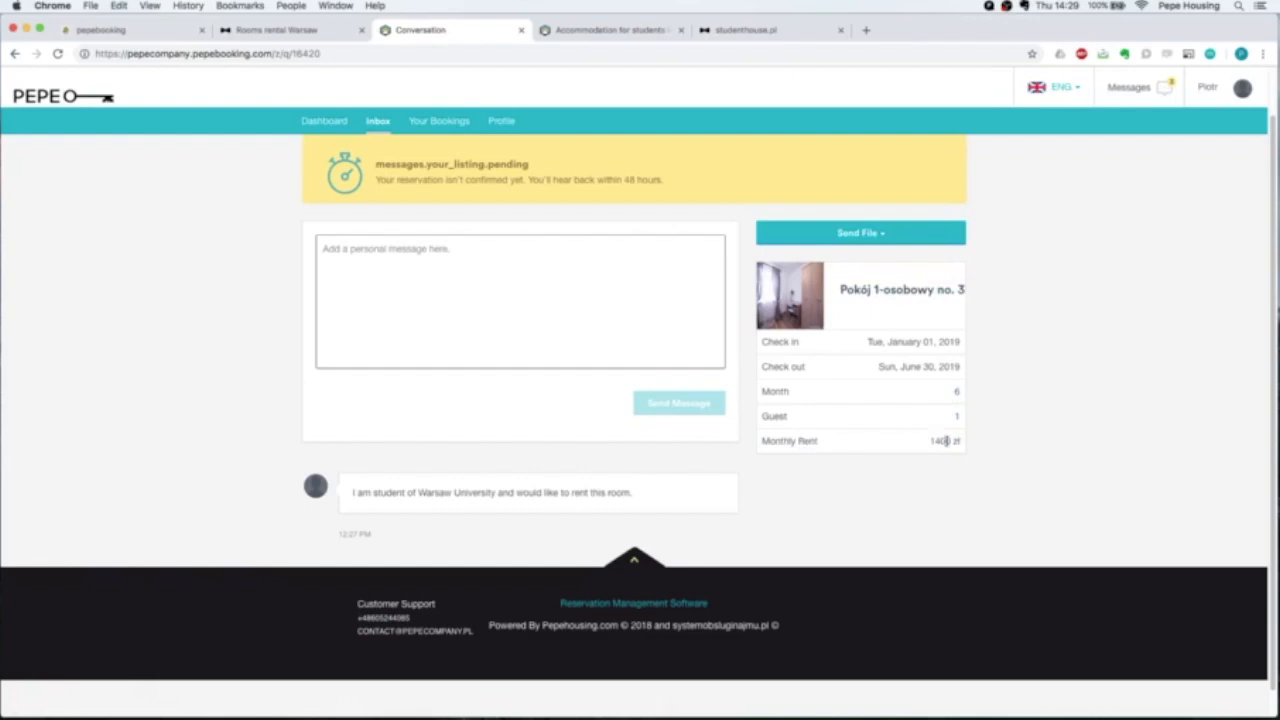
pyautogui.scroll(1, 478, 318)
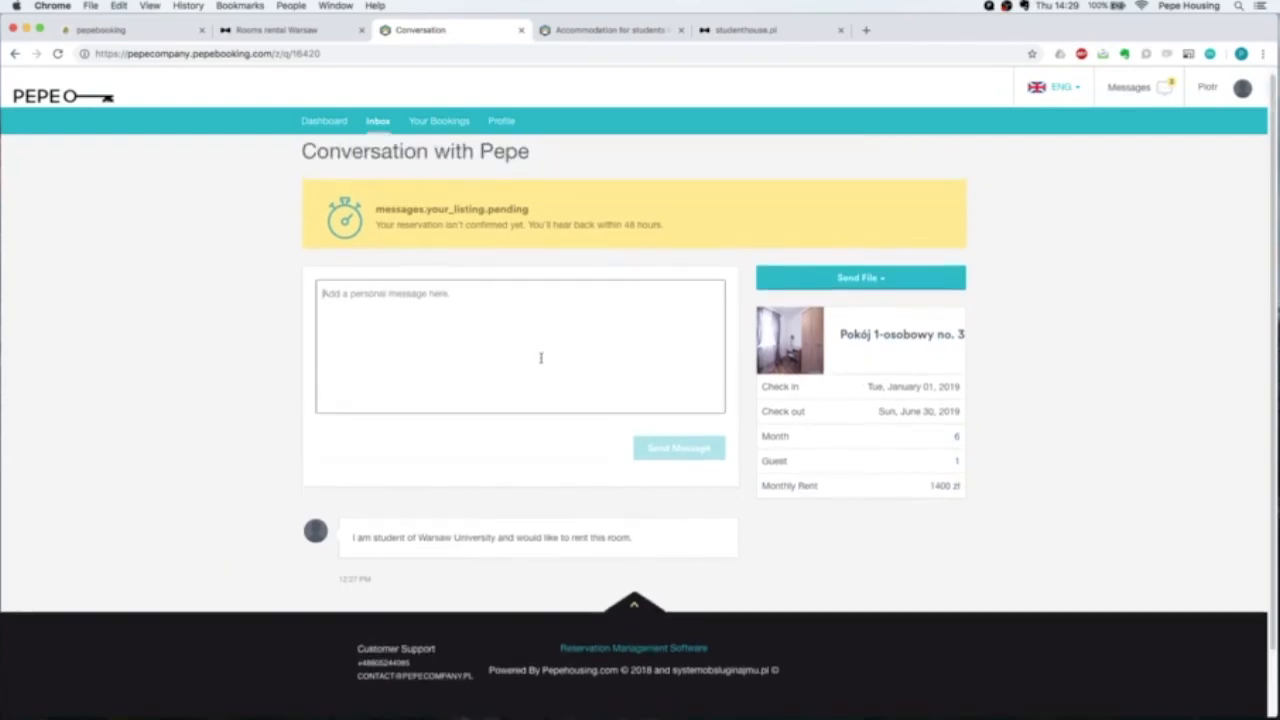
pyautogui.scroll(-1, 540, 358)
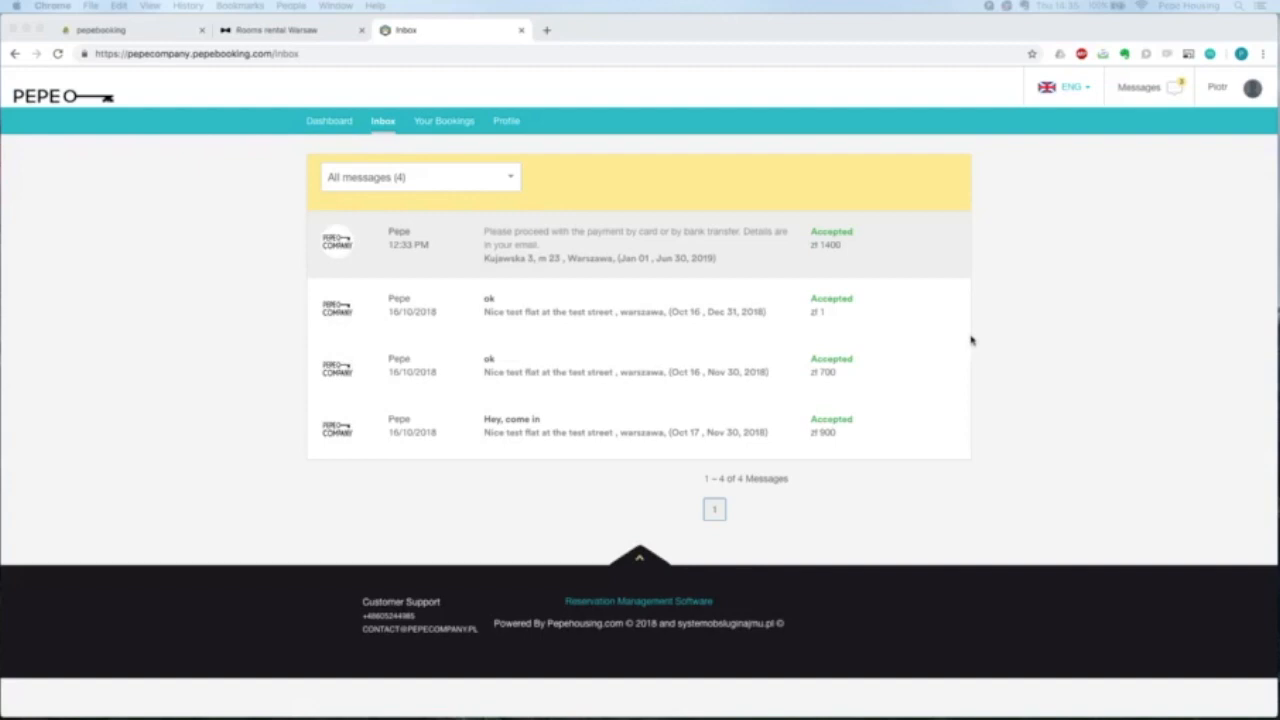
# Open the first Accepted conversation and check its Accepted status banner.
pyautogui.click(626, 236)
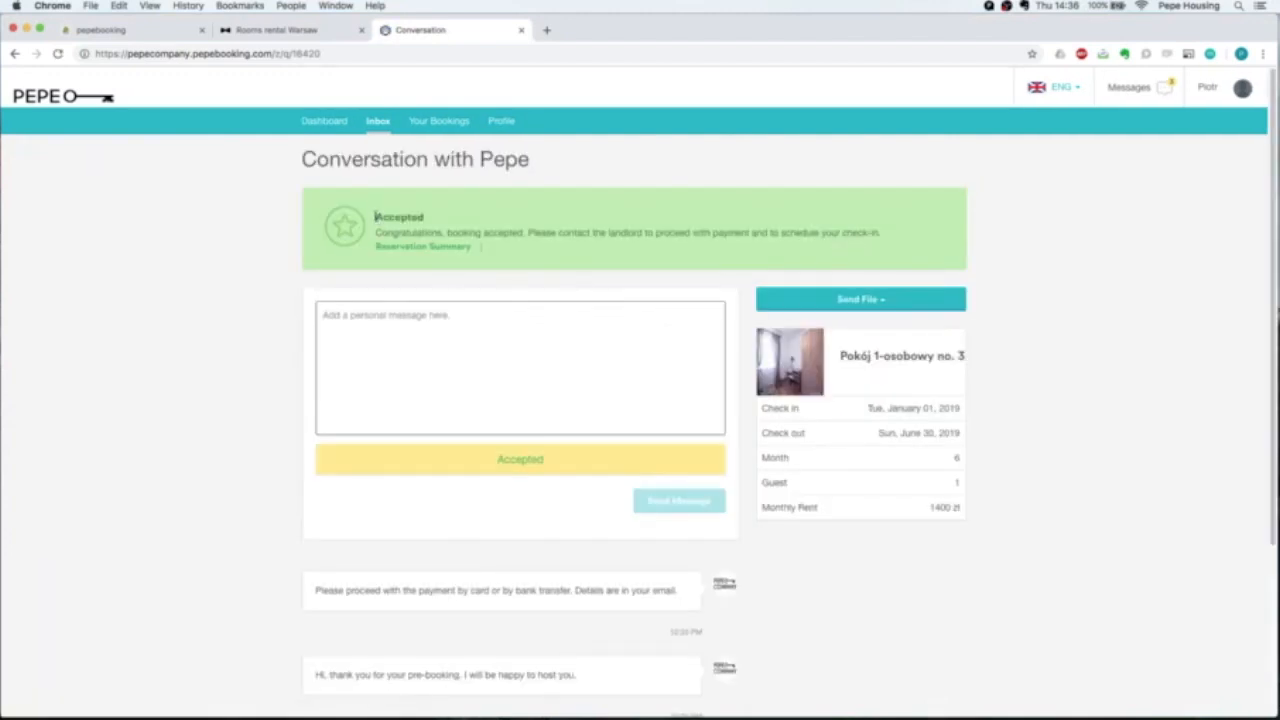
pyautogui.moveTo(376, 217); pyautogui.dragTo(614, 233)
pyautogui.click(640, 232)
# Read the landlord's payment instructions and welcome message further down.
pyautogui.scroll(-1, 589, 358)
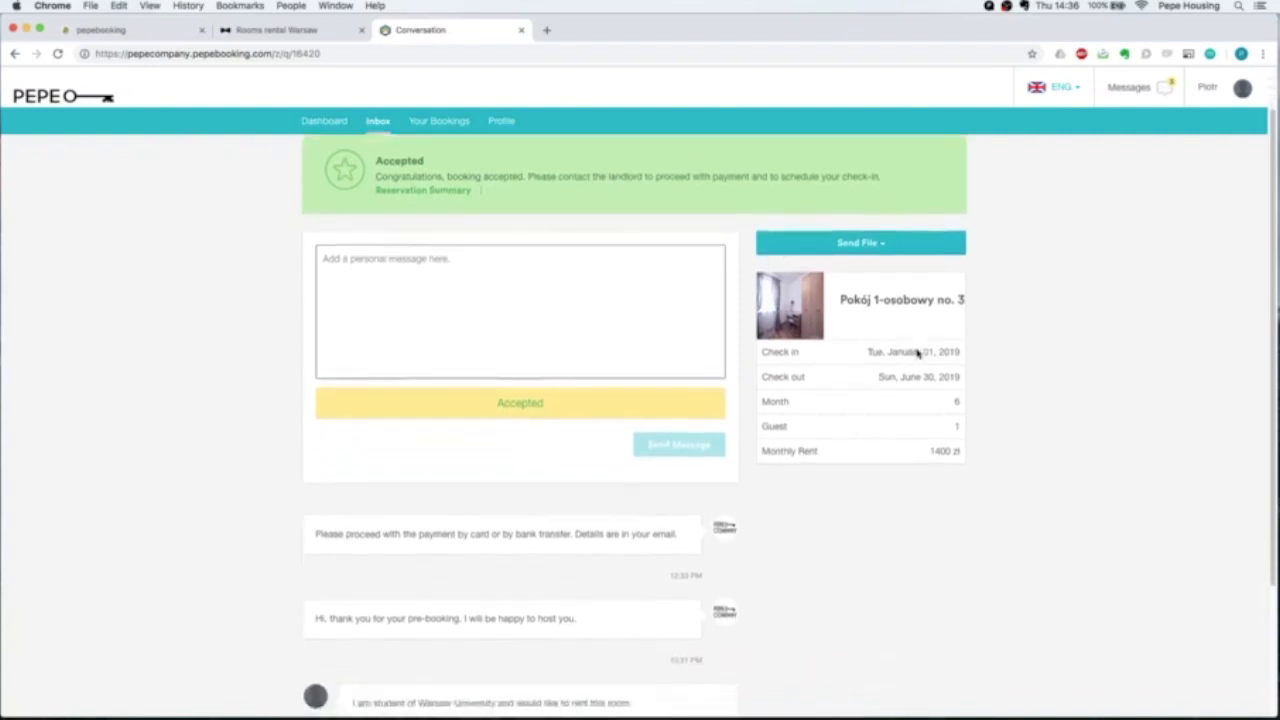
pyautogui.scroll(-2, 916, 354)
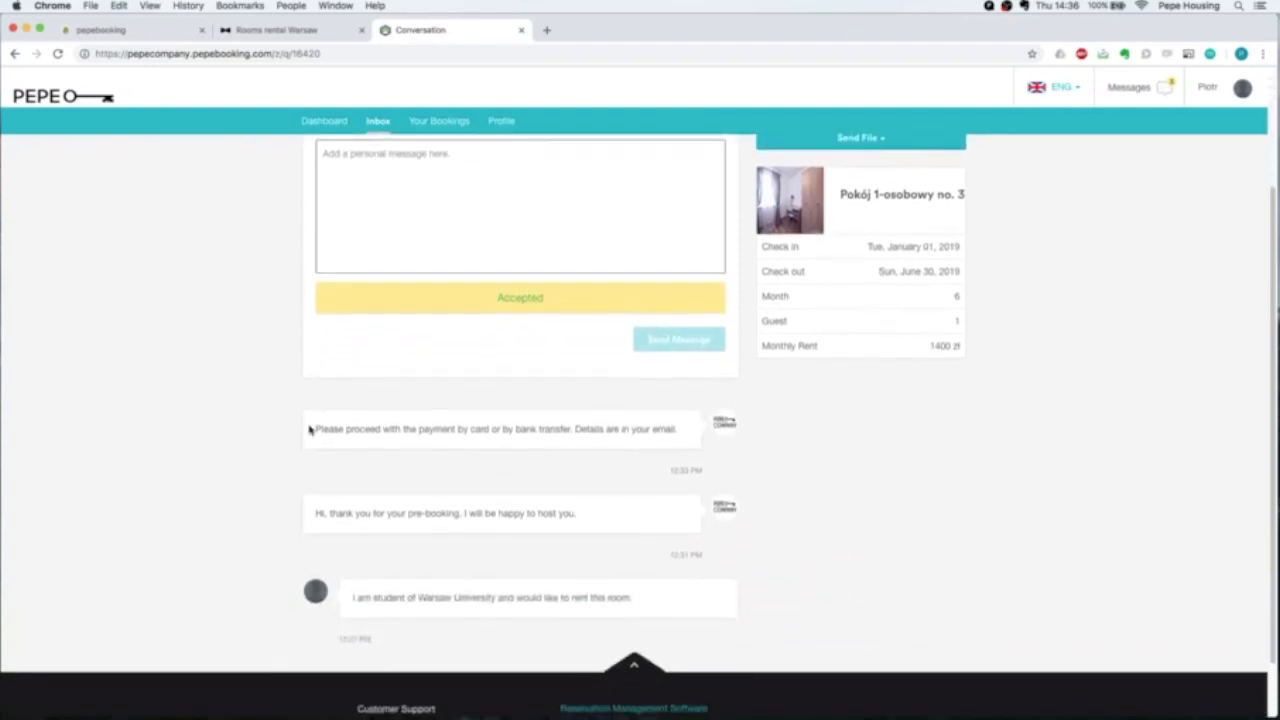
pyautogui.moveTo(316, 428); pyautogui.dragTo(626, 431)
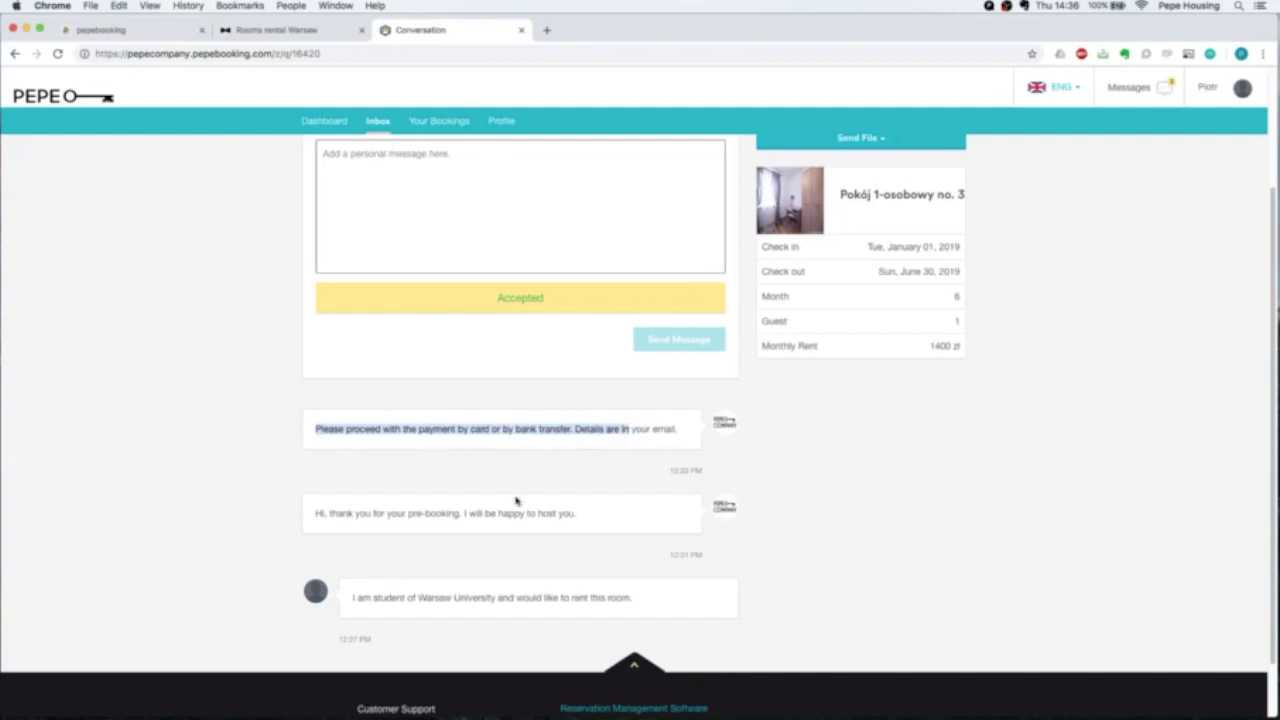
pyautogui.moveTo(329, 514); pyautogui.dragTo(558, 522)
pyautogui.click(599, 526)
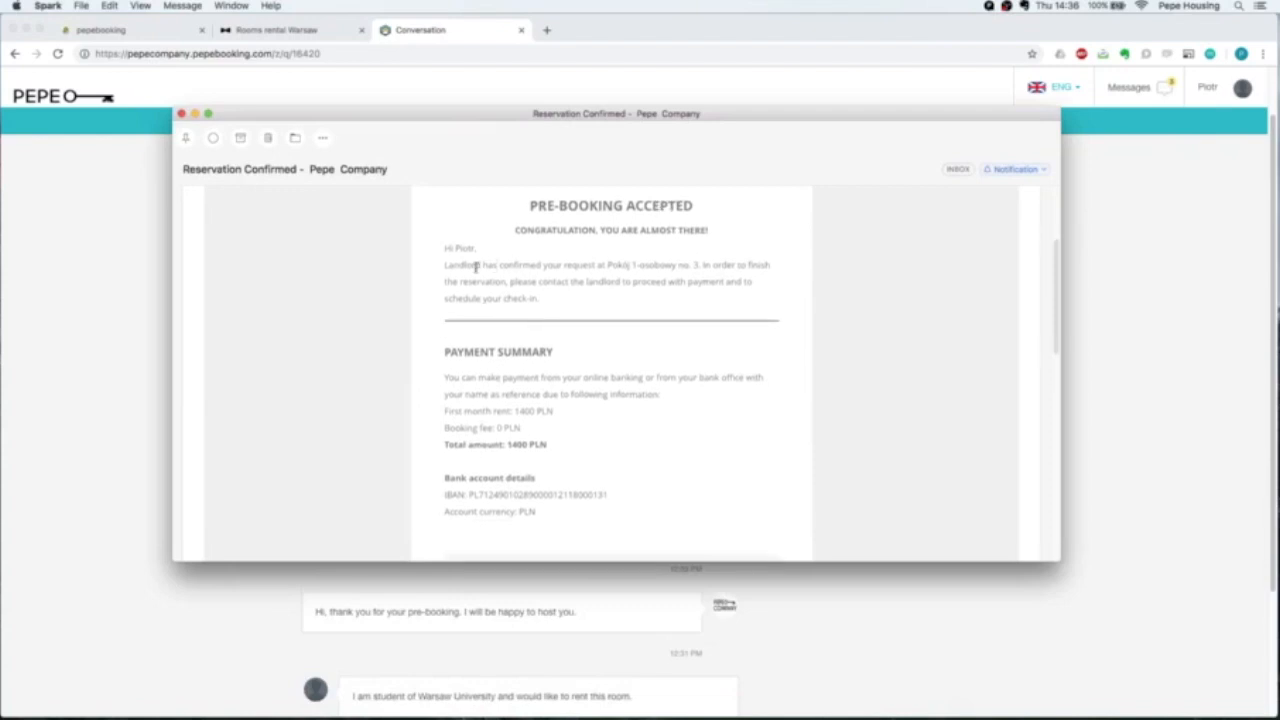
# Check the 1400 first-month rent and the IBAN in the e-mail's bank details.
pyautogui.scroll(-3, 557, 270)
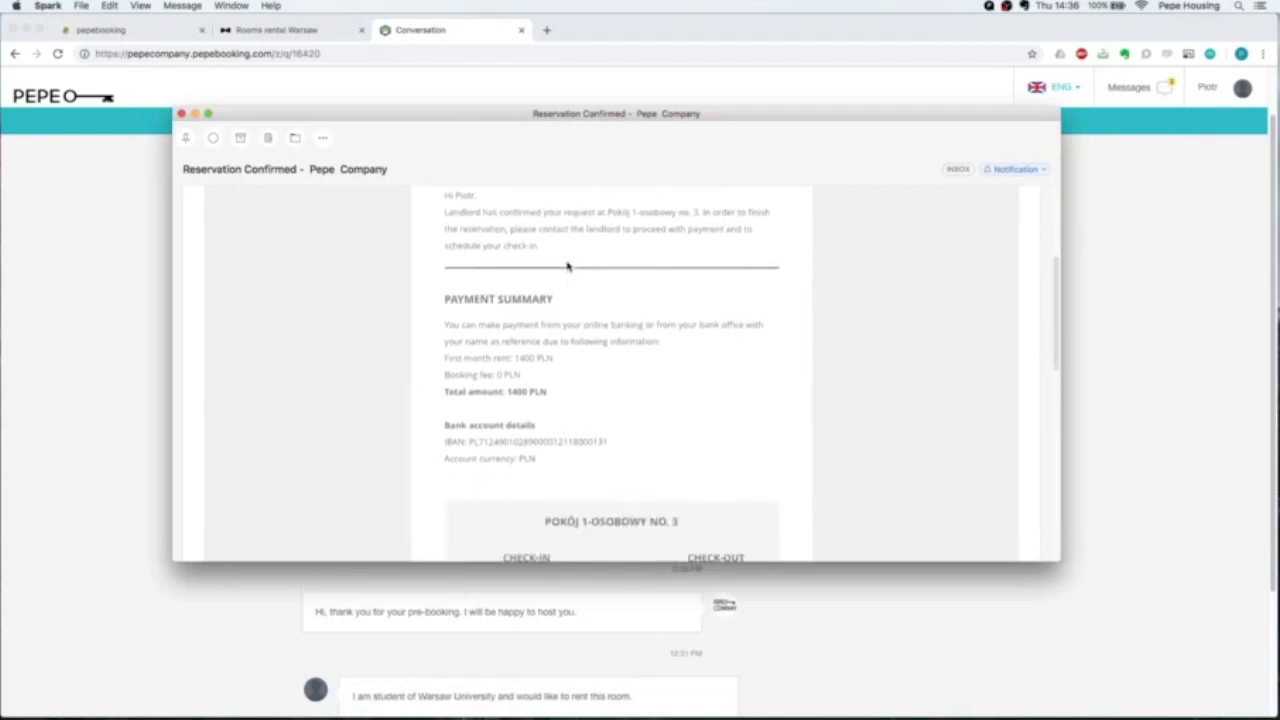
pyautogui.scroll(-2, 530, 354)
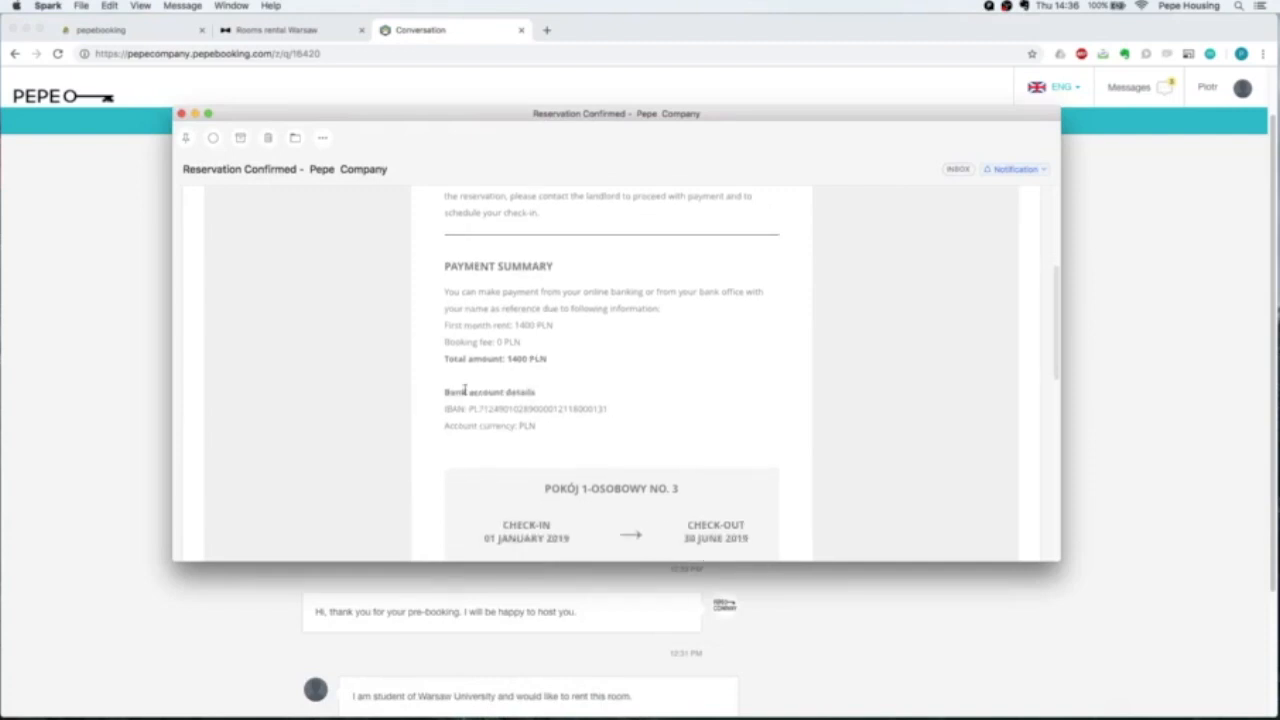
pyautogui.doubleClick(526, 325)
pyautogui.scroll(-2, 526, 354)
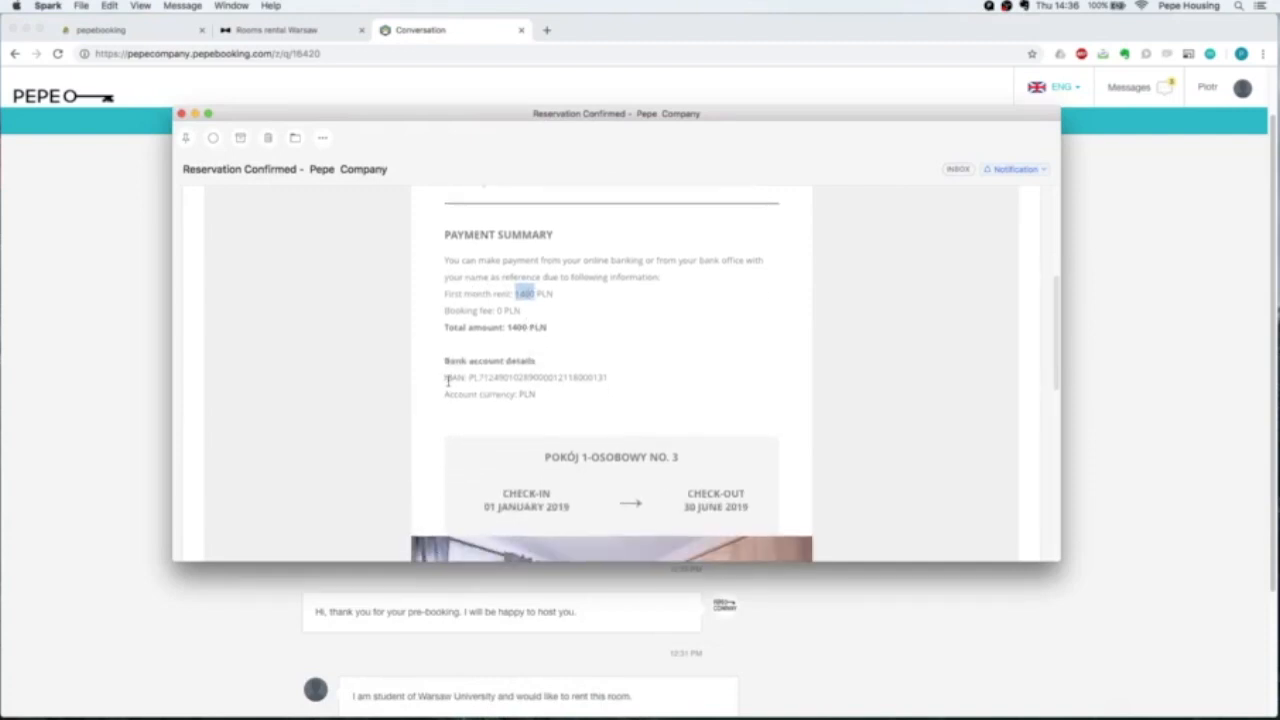
pyautogui.moveTo(445, 377); pyautogui.dragTo(610, 379)
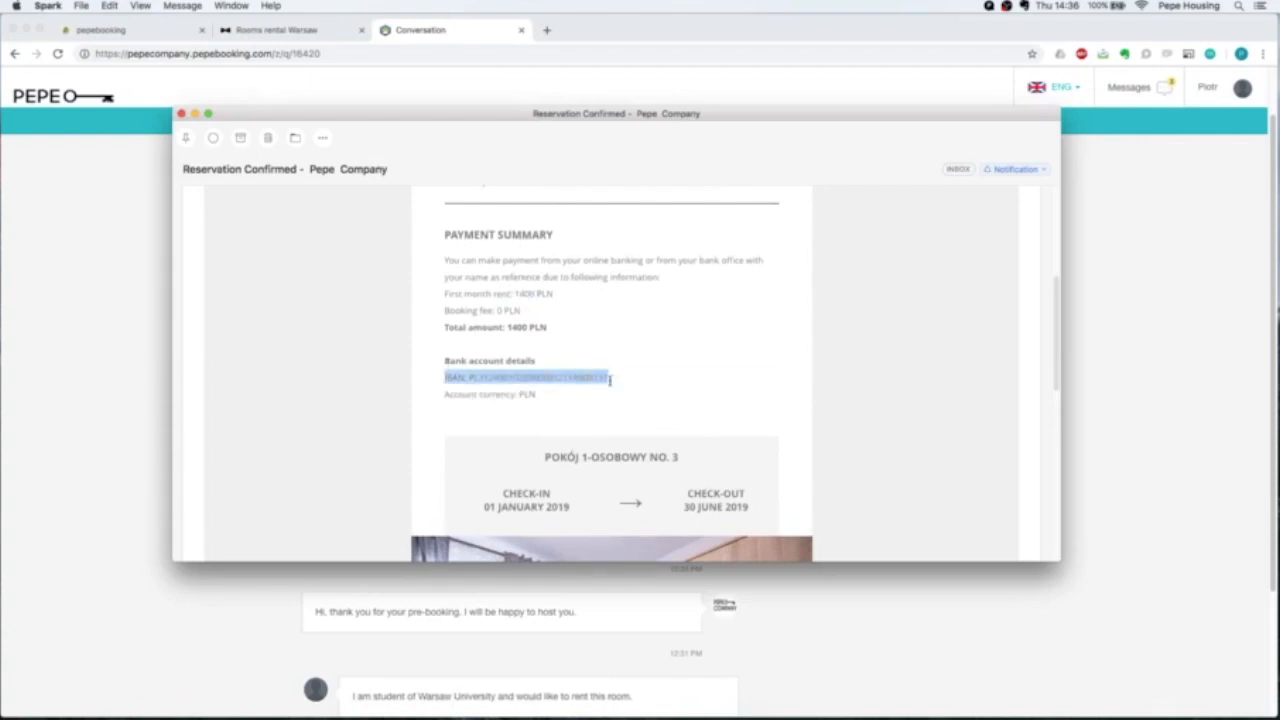
pyautogui.click(610, 383)
# Scroll back through the Reservation Confirmed e-mail and close it.
pyautogui.scroll(-10, 610, 383)
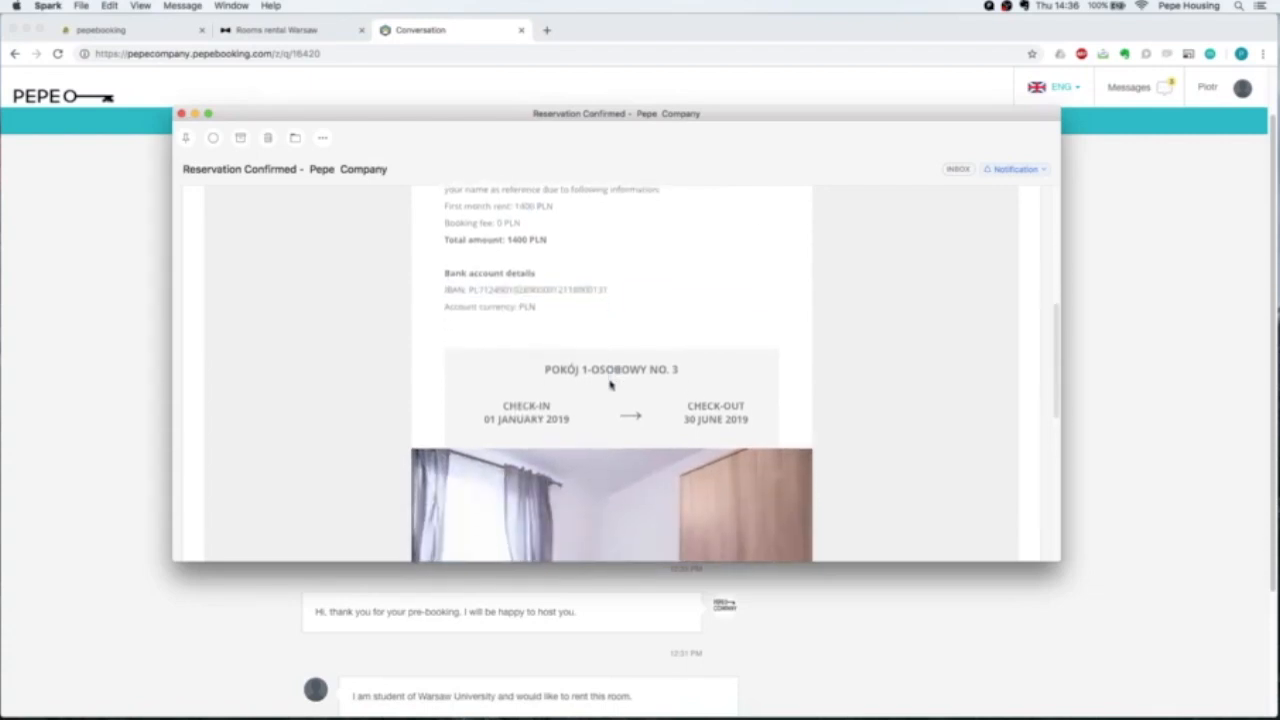
pyautogui.scroll(-3, 610, 383)
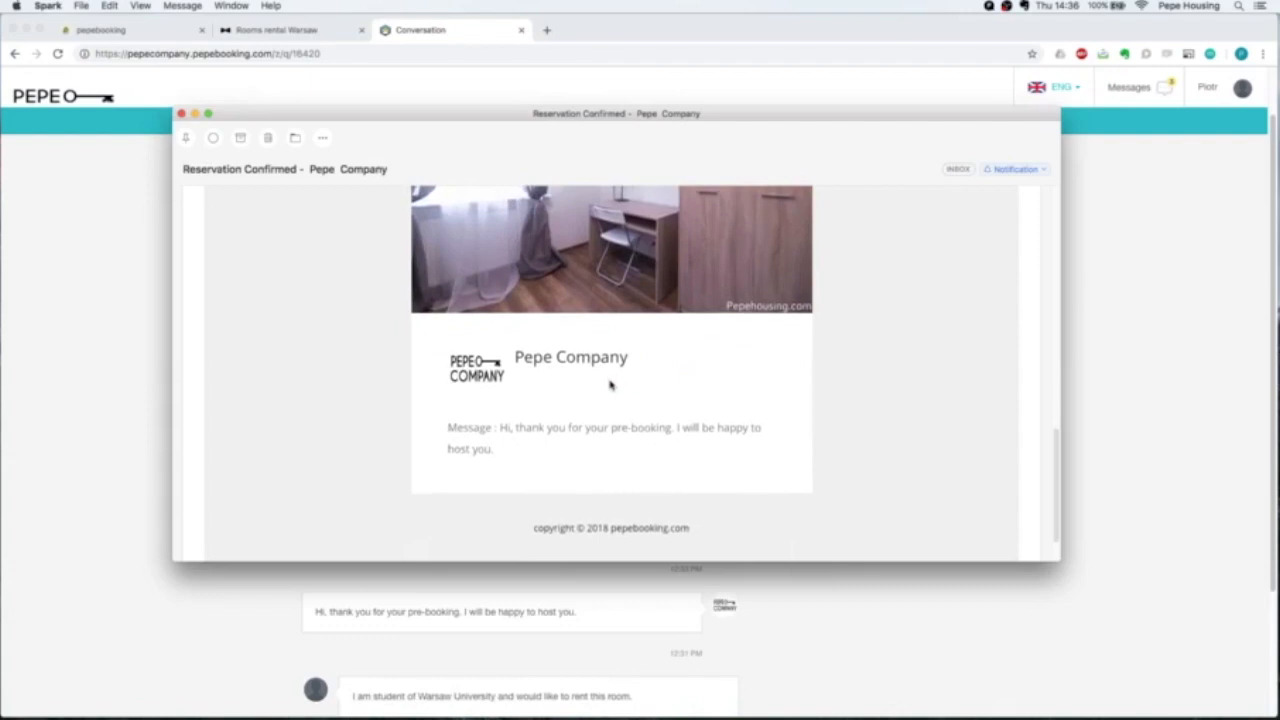
pyautogui.scroll(4, 610, 383)
pyautogui.scroll(5, 610, 383)
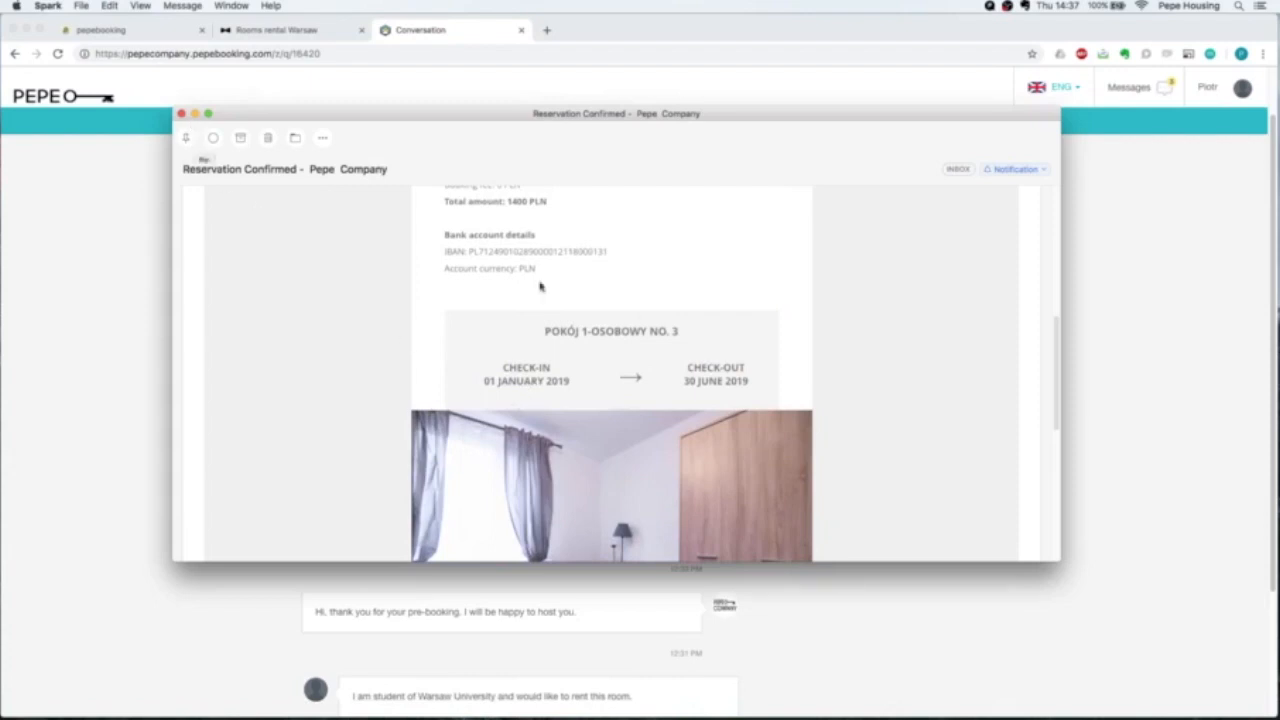
pyautogui.scroll(5, 701, 320)
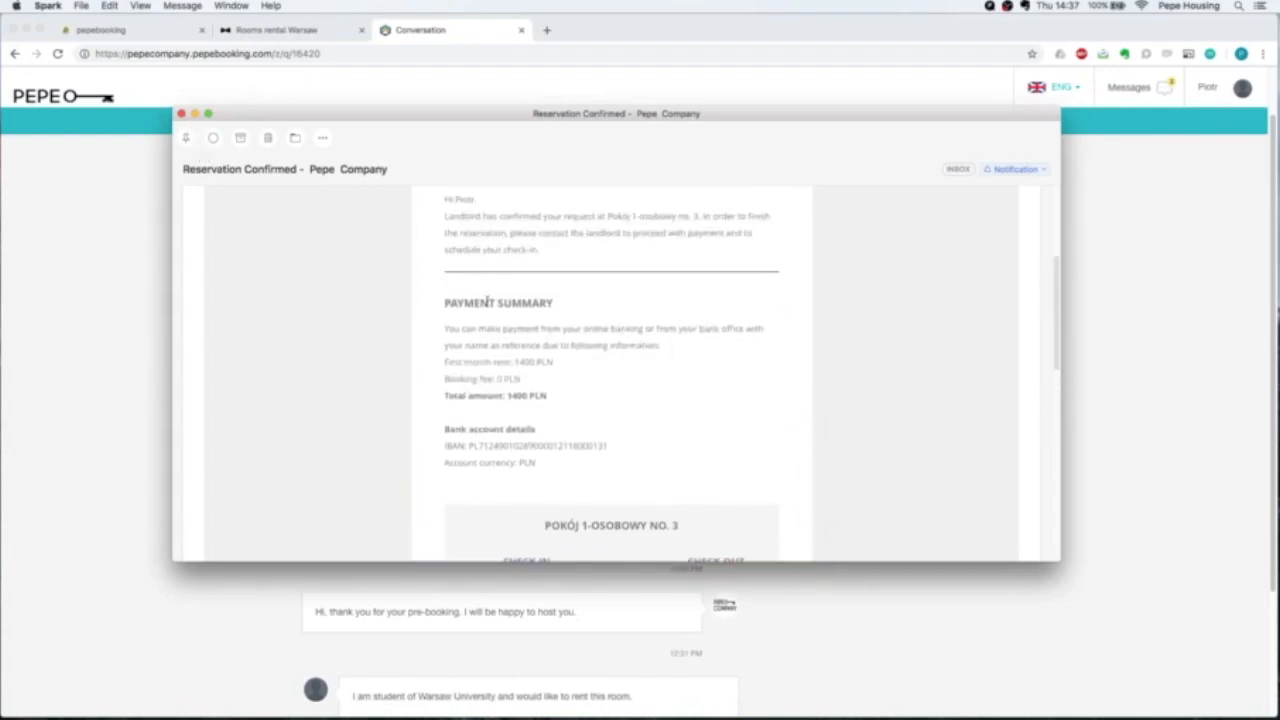
pyautogui.scroll(3, 433, 347)
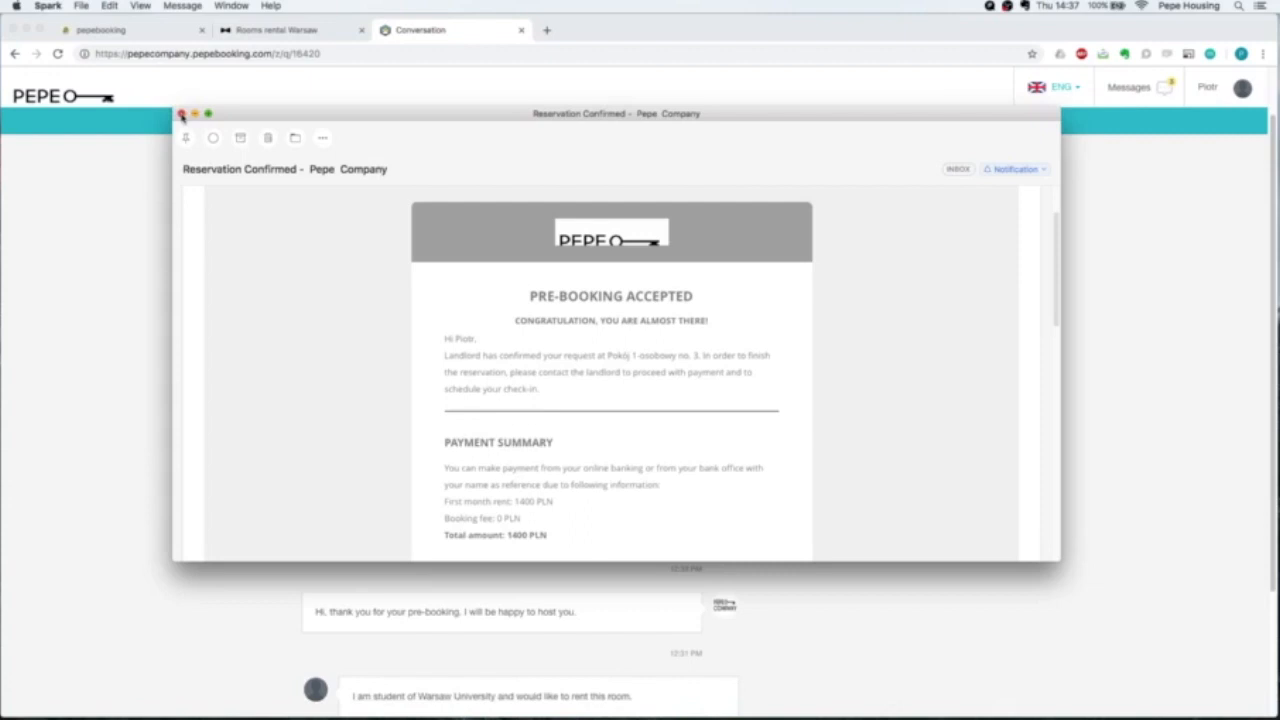
pyautogui.click(181, 114)
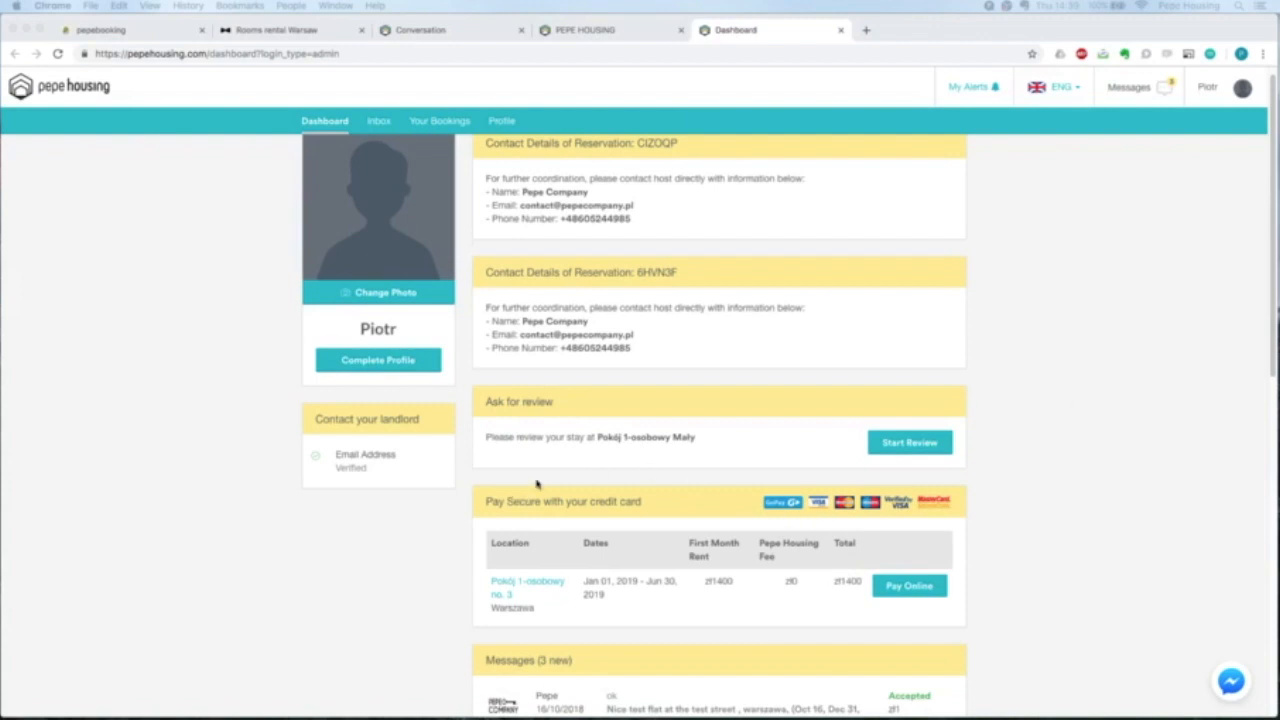
# Start the online card payment of the zł1400 first-month rent for Pokój 1-osobowy no. 3.
pyautogui.scroll(-1, 530, 468)
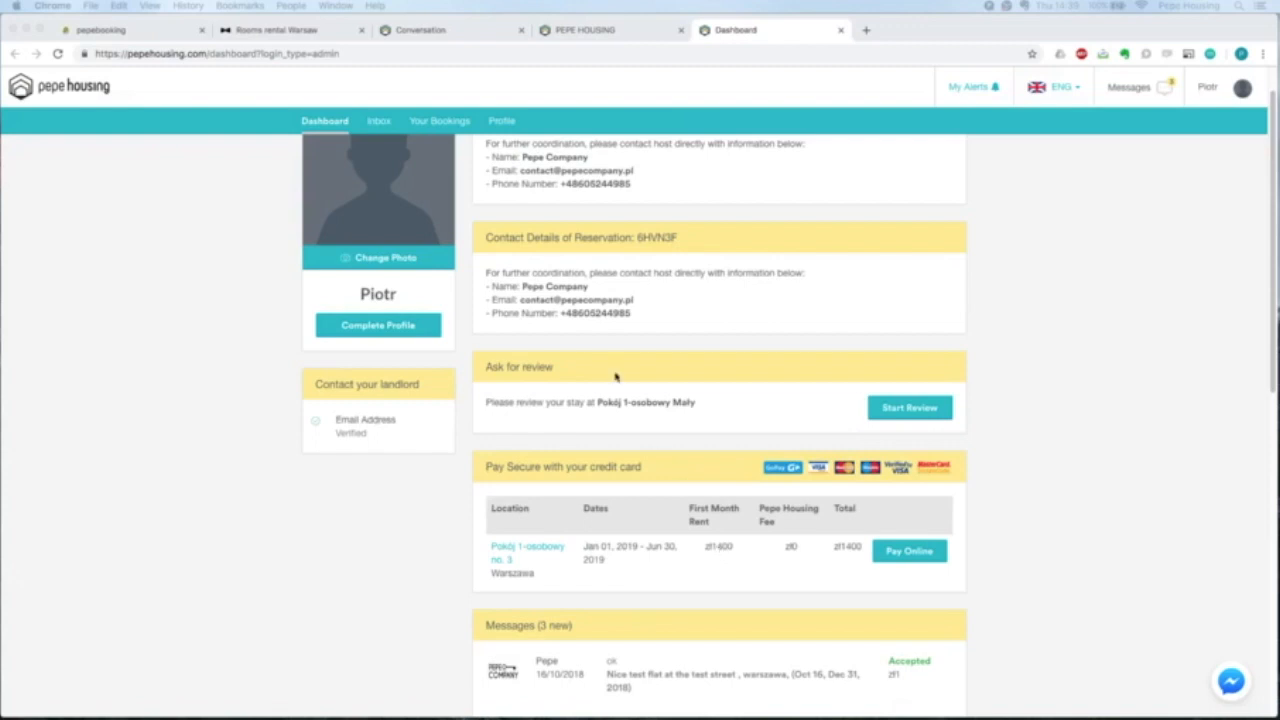
pyautogui.click(899, 554)
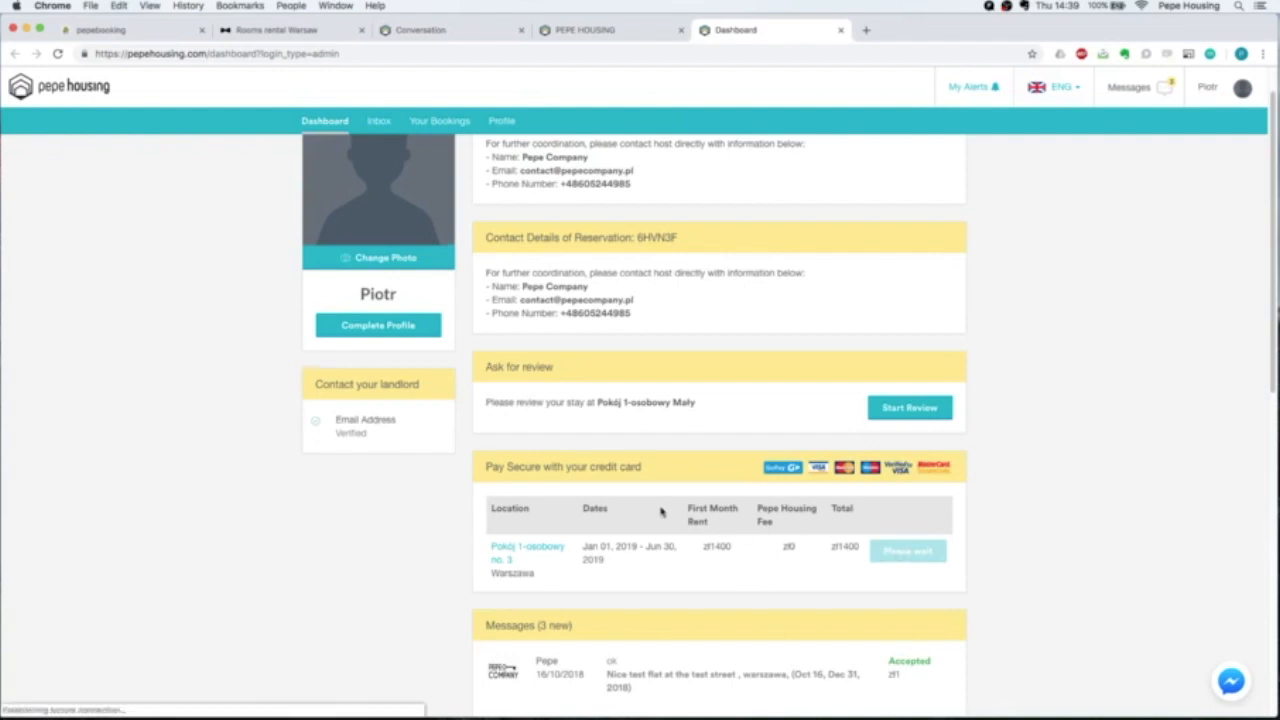
pyautogui.scroll(-1, 660, 512)
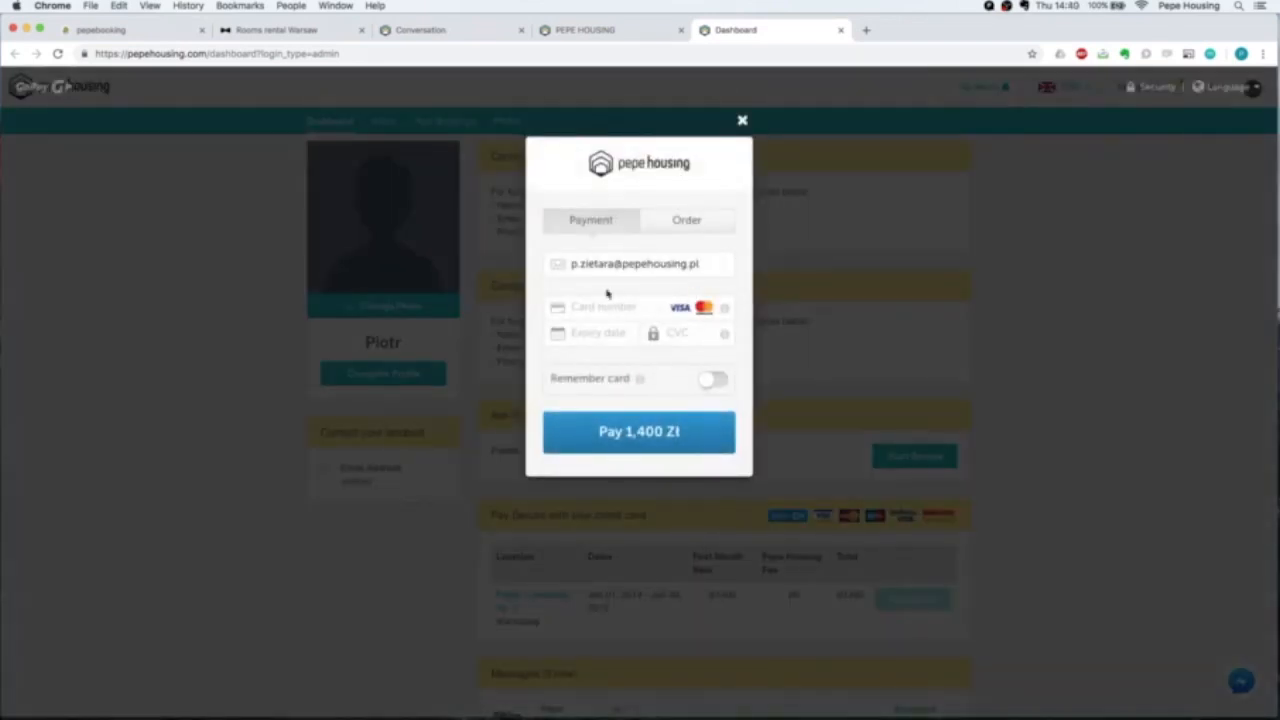
# Look over the card expiry and CVC fields, then dismiss the card payment window.
pyautogui.click(591, 333)
pyautogui.click(676, 334)
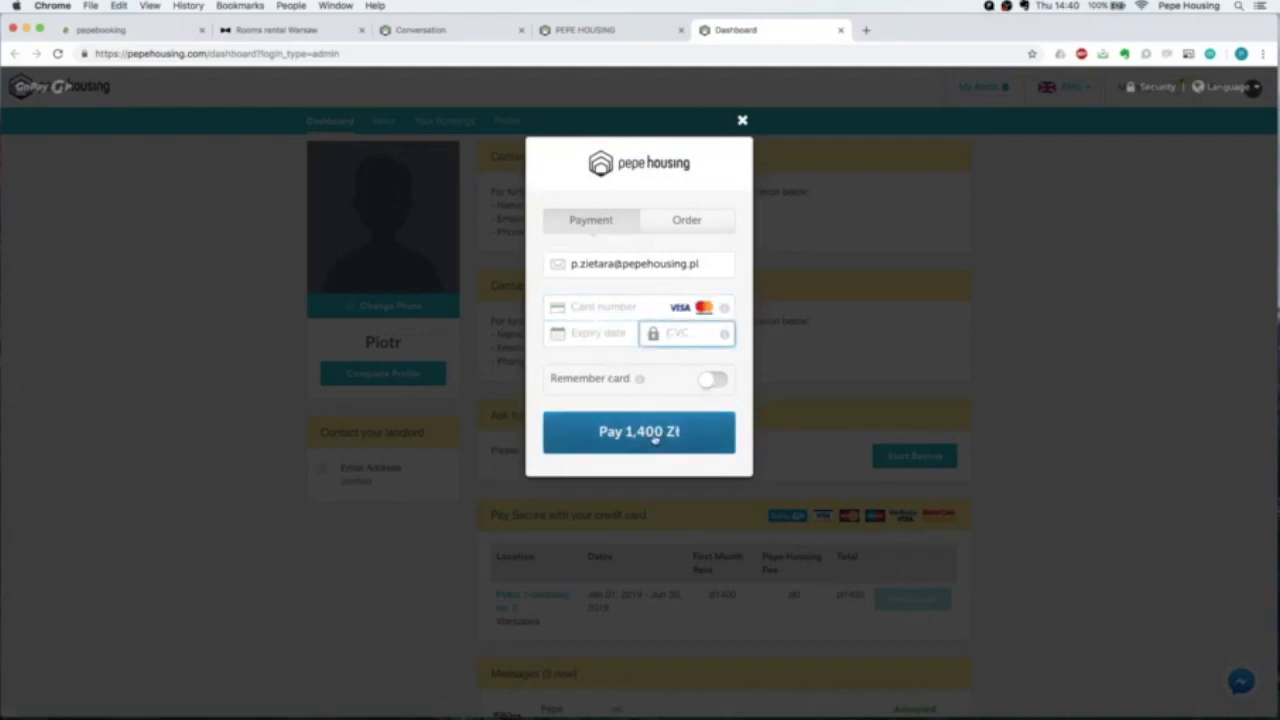
pyautogui.click(743, 121)
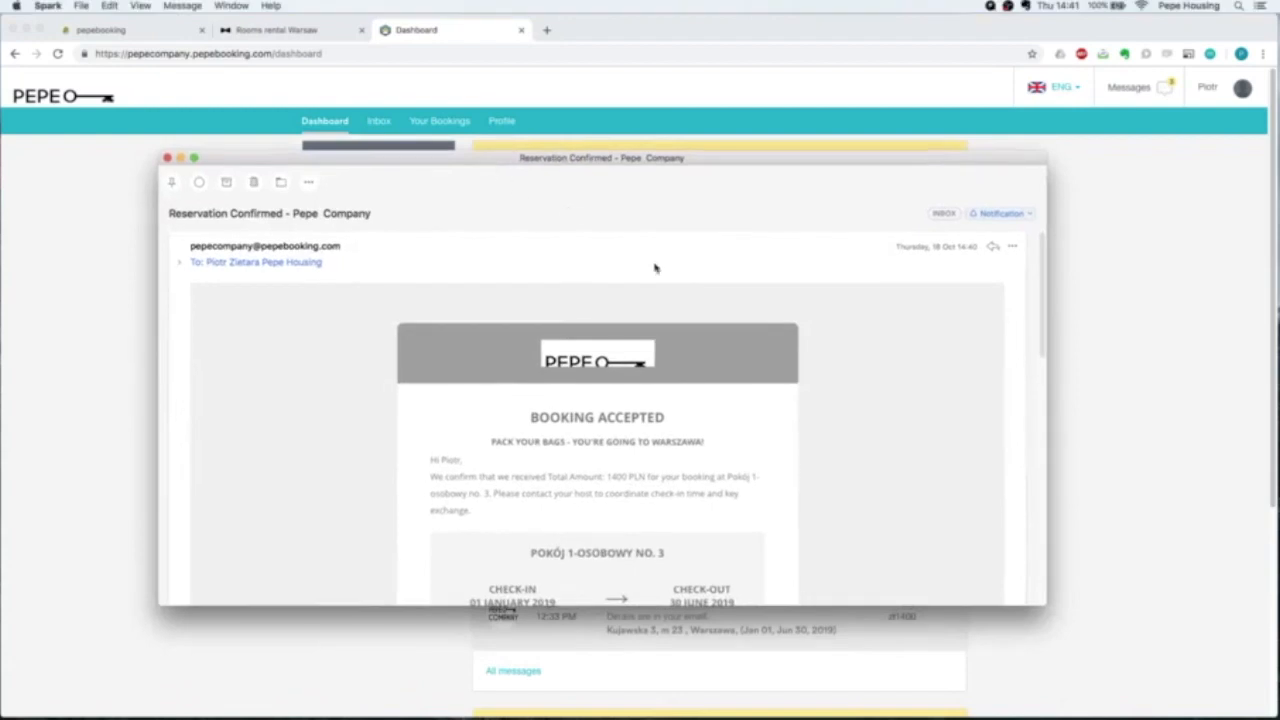
pyautogui.scroll(-3, 766, 391)
pyautogui.scroll(-1, 552, 360)
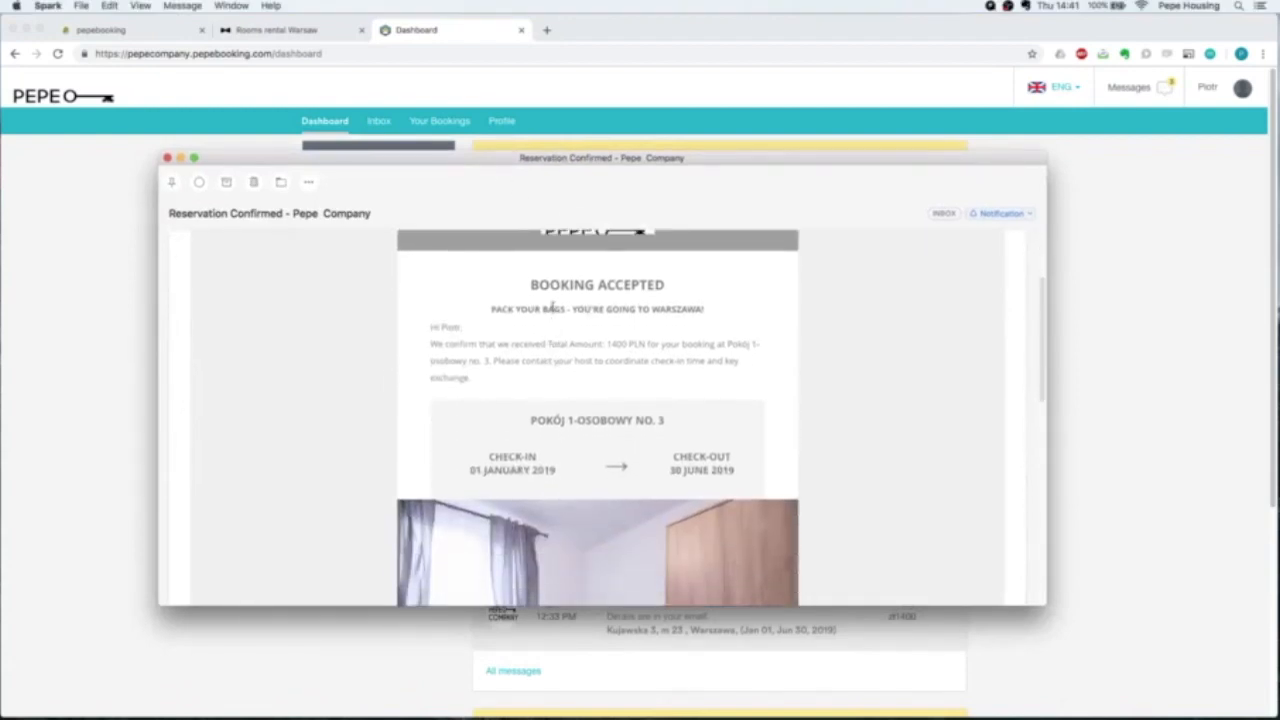
pyautogui.scroll(-2, 550, 304)
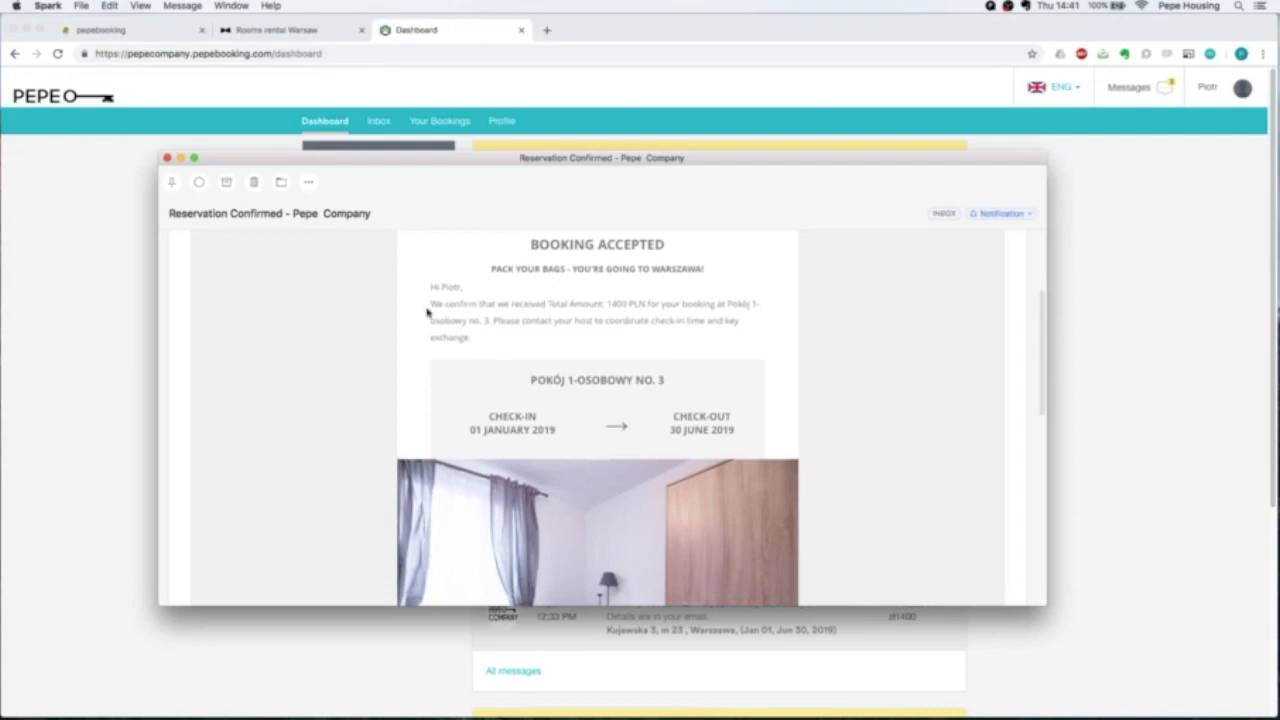
pyautogui.moveTo(428, 306); pyautogui.dragTo(610, 304)
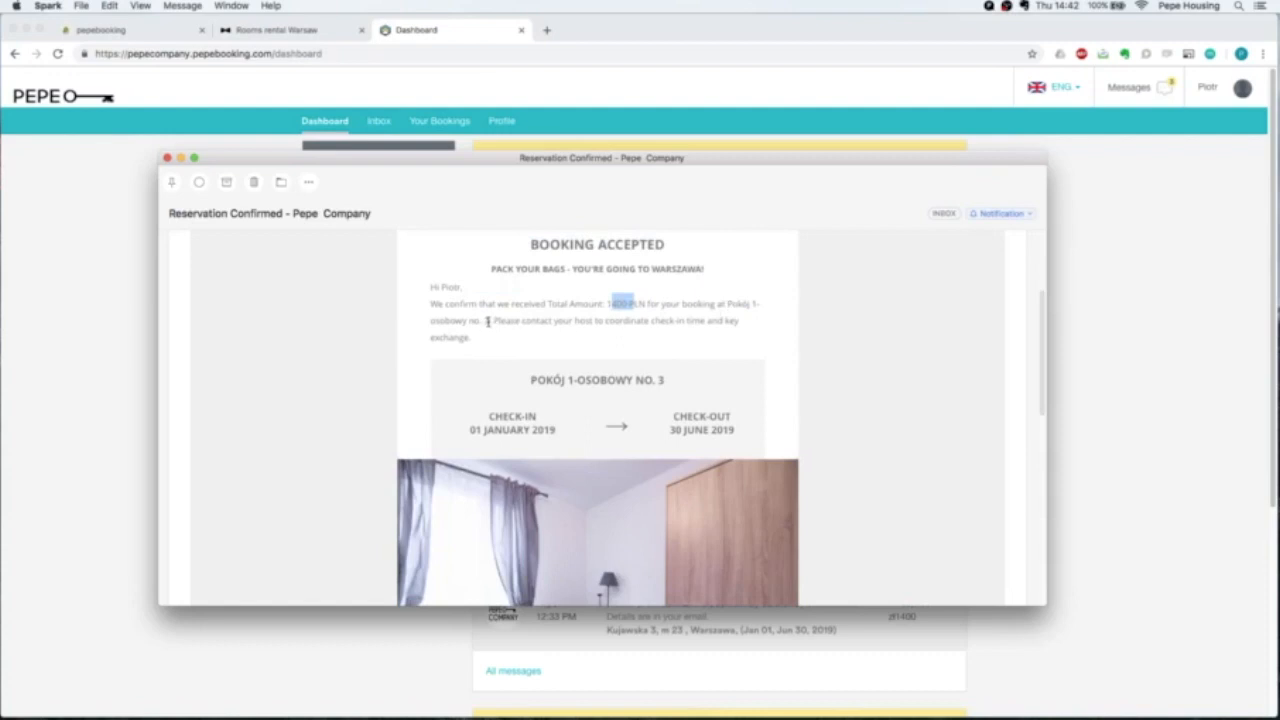
pyautogui.moveTo(488, 321); pyautogui.dragTo(489, 336)
pyautogui.click(614, 324)
pyautogui.scroll(-3, 616, 326)
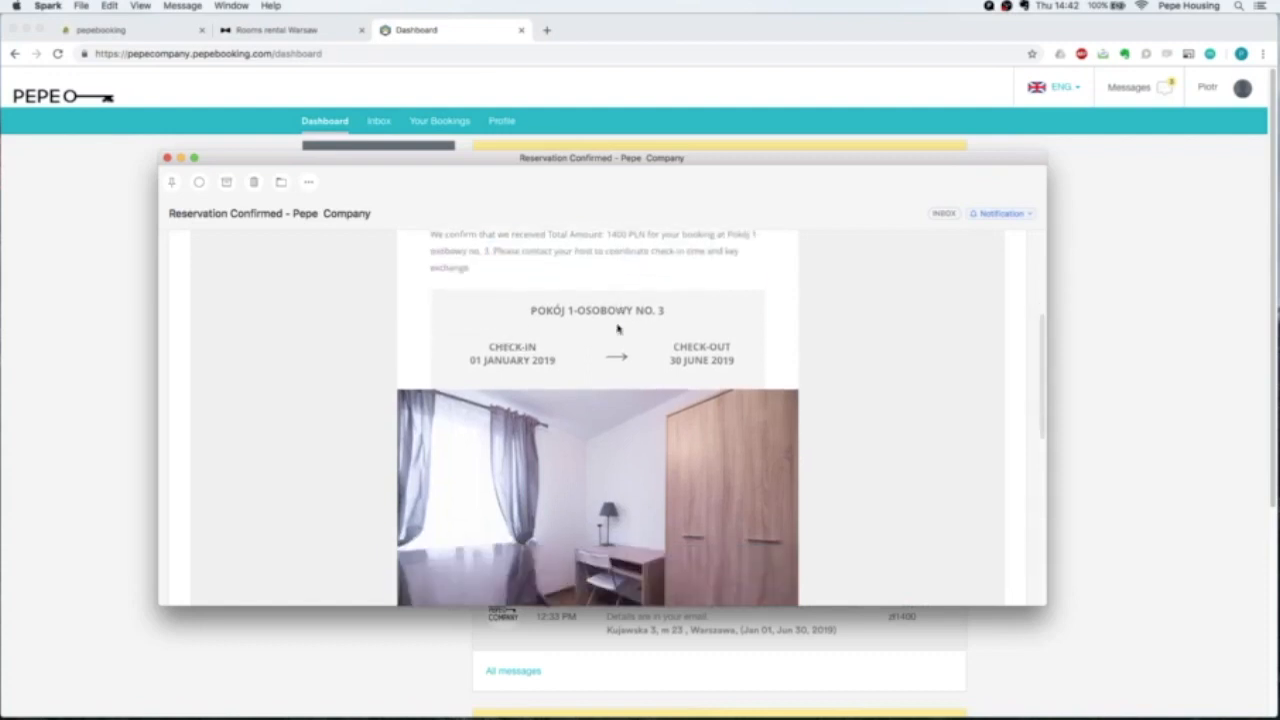
pyautogui.scroll(-7, 617, 328)
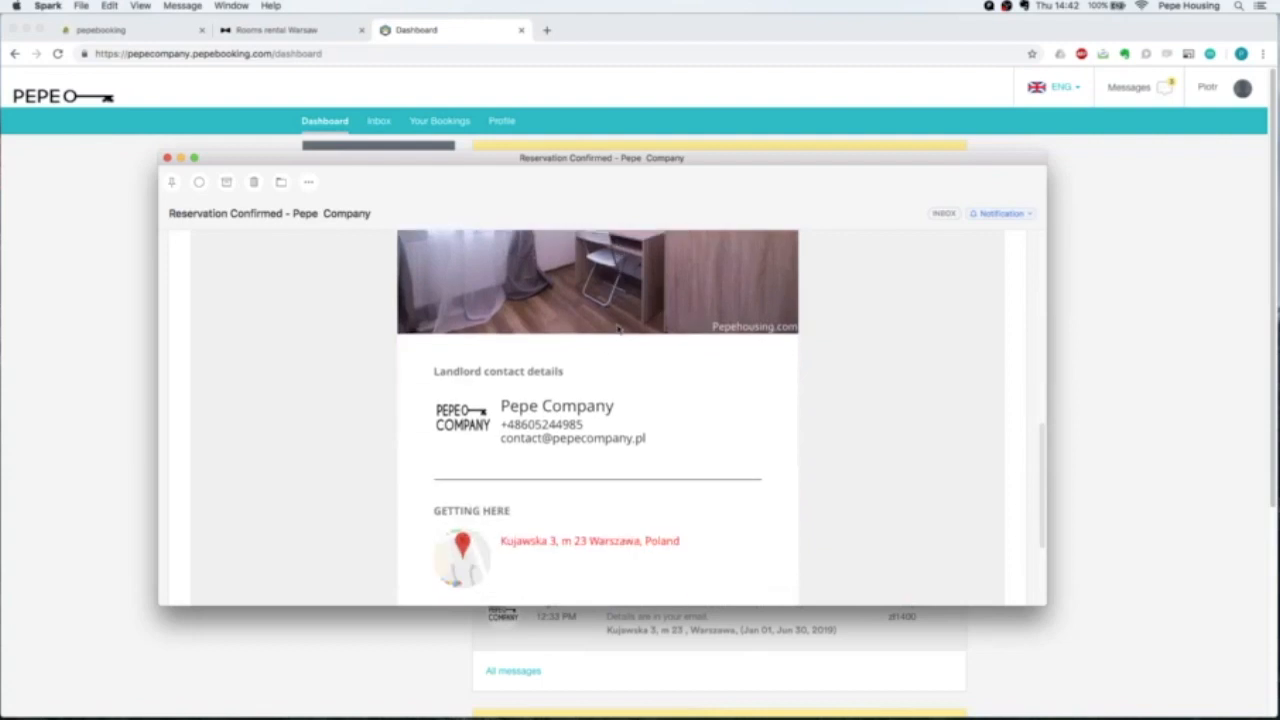
pyautogui.moveTo(503, 407); pyautogui.dragTo(646, 440)
pyautogui.click(917, 443)
pyautogui.scroll(-4, 917, 443)
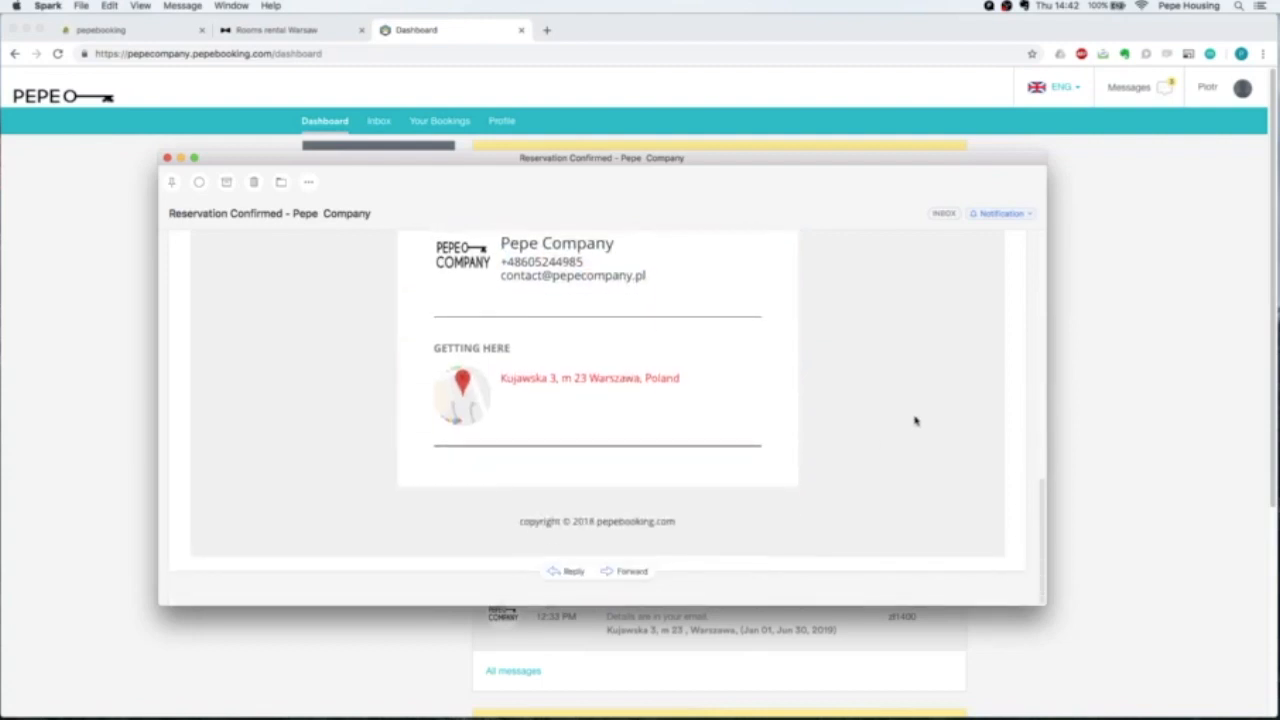
pyautogui.scroll(10, 913, 420)
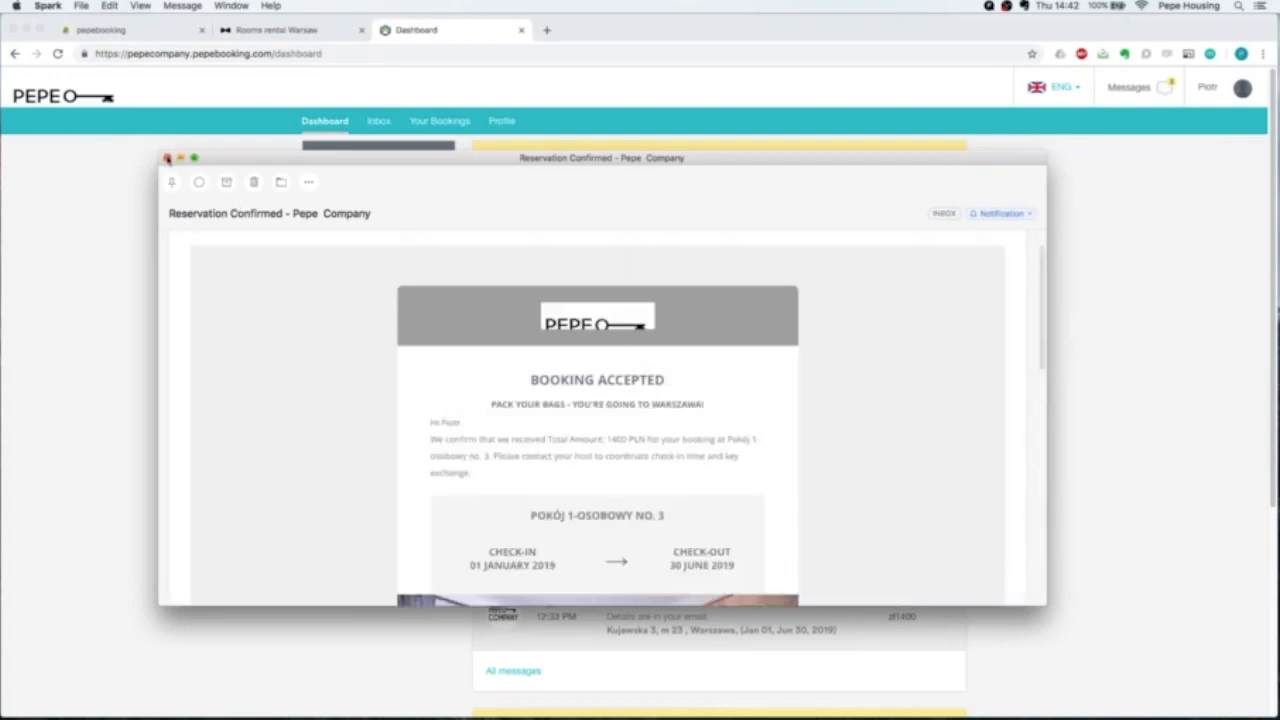
pyautogui.click(167, 158)
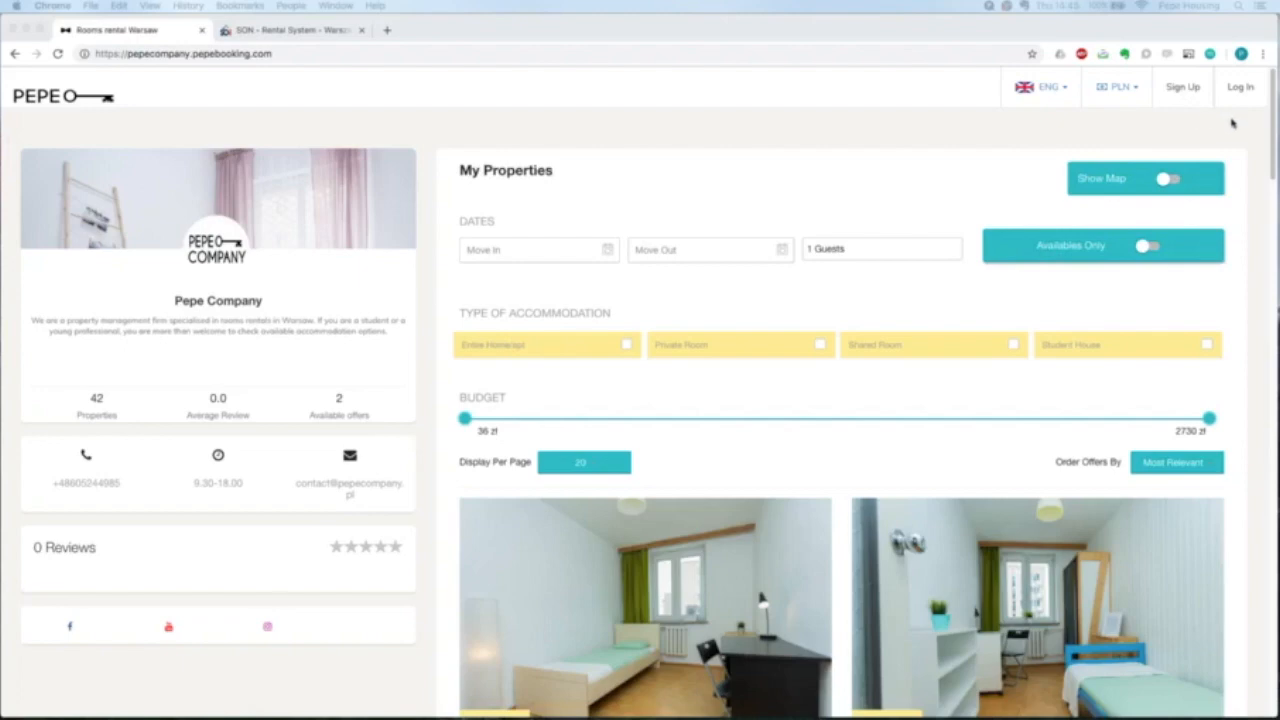
# Log in with the Pepe Company landlord account's e-mail and password.
pyautogui.click(1240, 88)
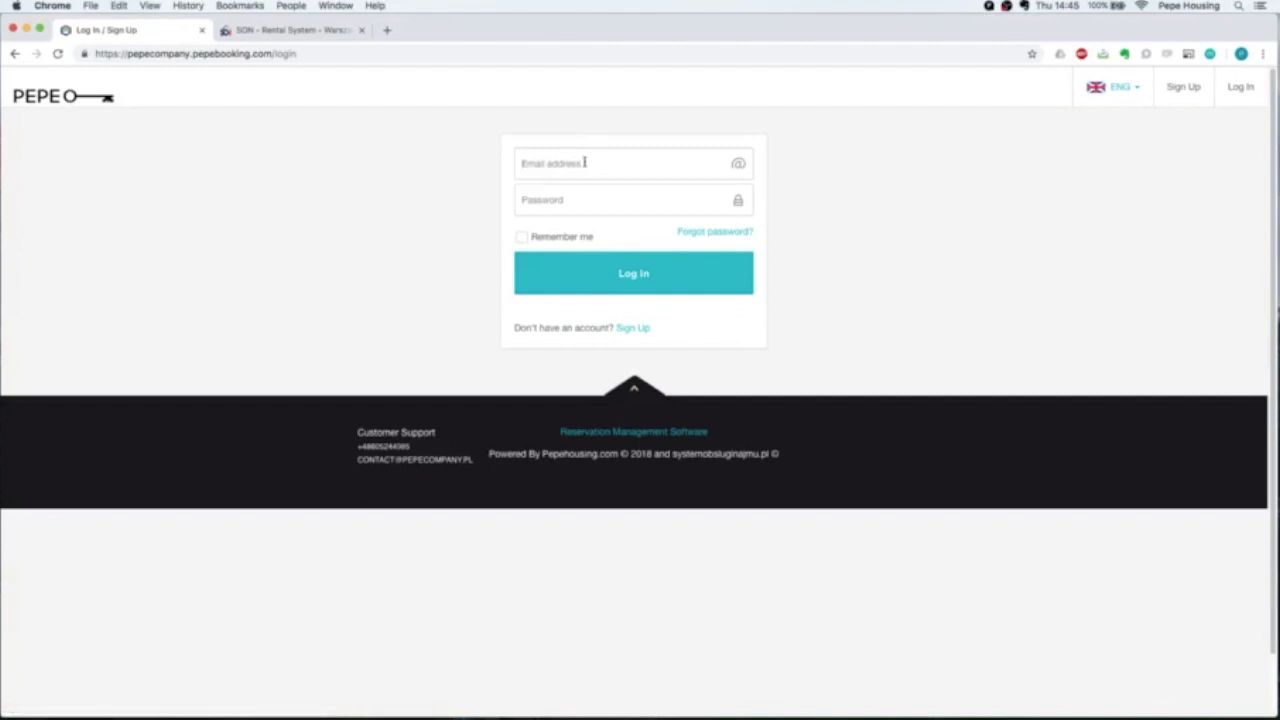
pyautogui.click(585, 162)
pyautogui.press('Tab')
pyautogui.write('••••••••••••')
pyautogui.press('Return')
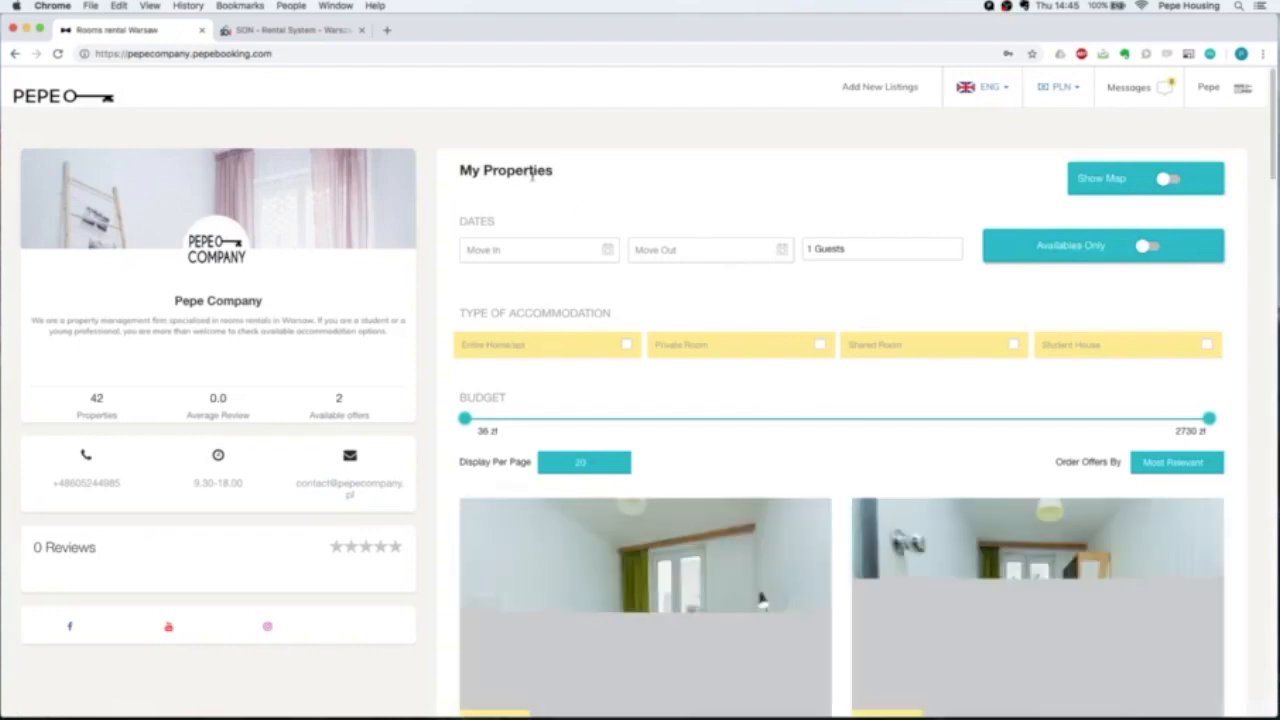
# Open the landlord Dashboard and check Upcoming Reservations: 0 pending, 5 accepted, plus the first guest.
pyautogui.click(1150, 96)
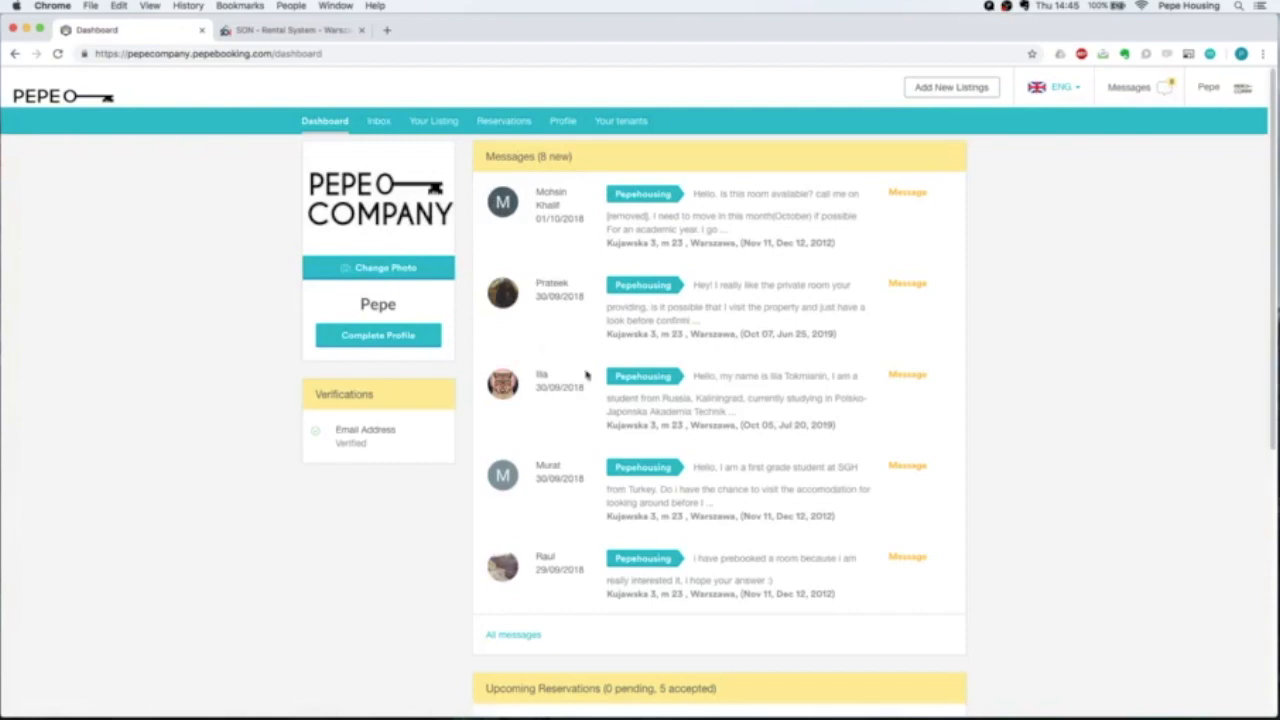
pyautogui.scroll(-1, 684, 410)
pyautogui.scroll(-5, 682, 413)
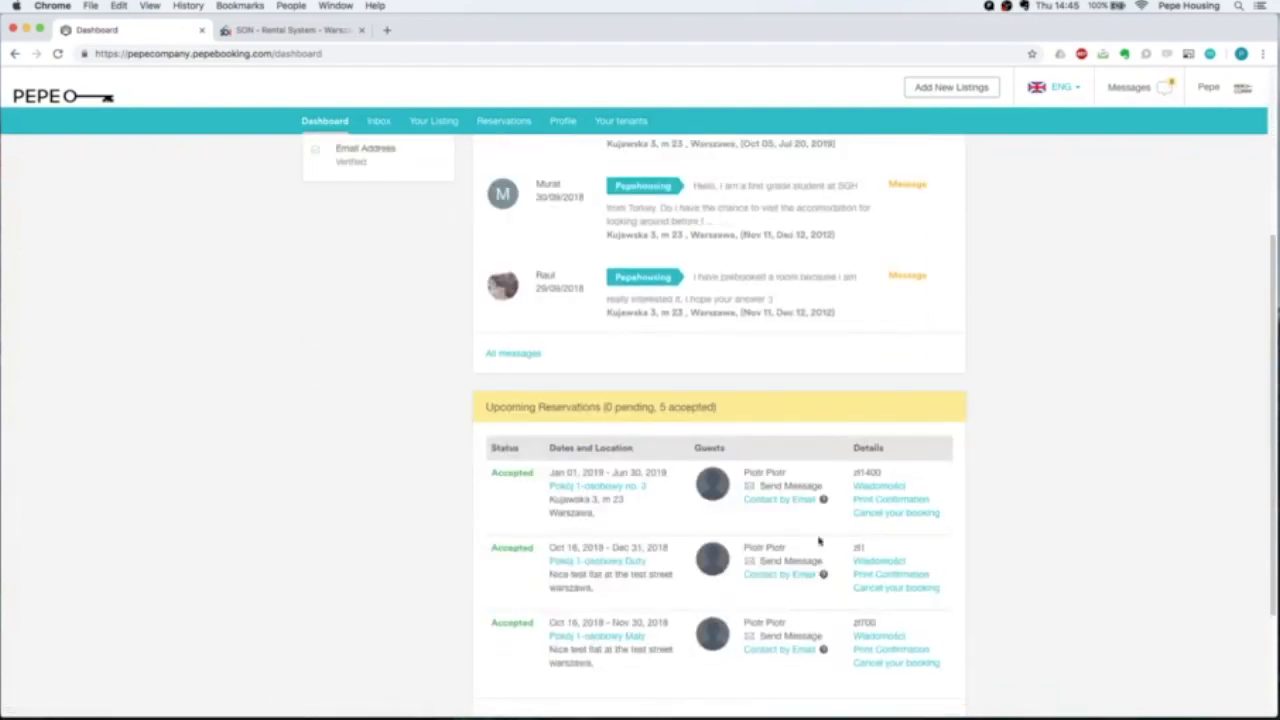
pyautogui.moveTo(656, 407); pyautogui.dragTo(605, 407)
pyautogui.click(684, 405)
pyautogui.moveTo(660, 407); pyautogui.dragTo(710, 407)
pyautogui.click(354, 463)
pyautogui.scroll(-1, 354, 463)
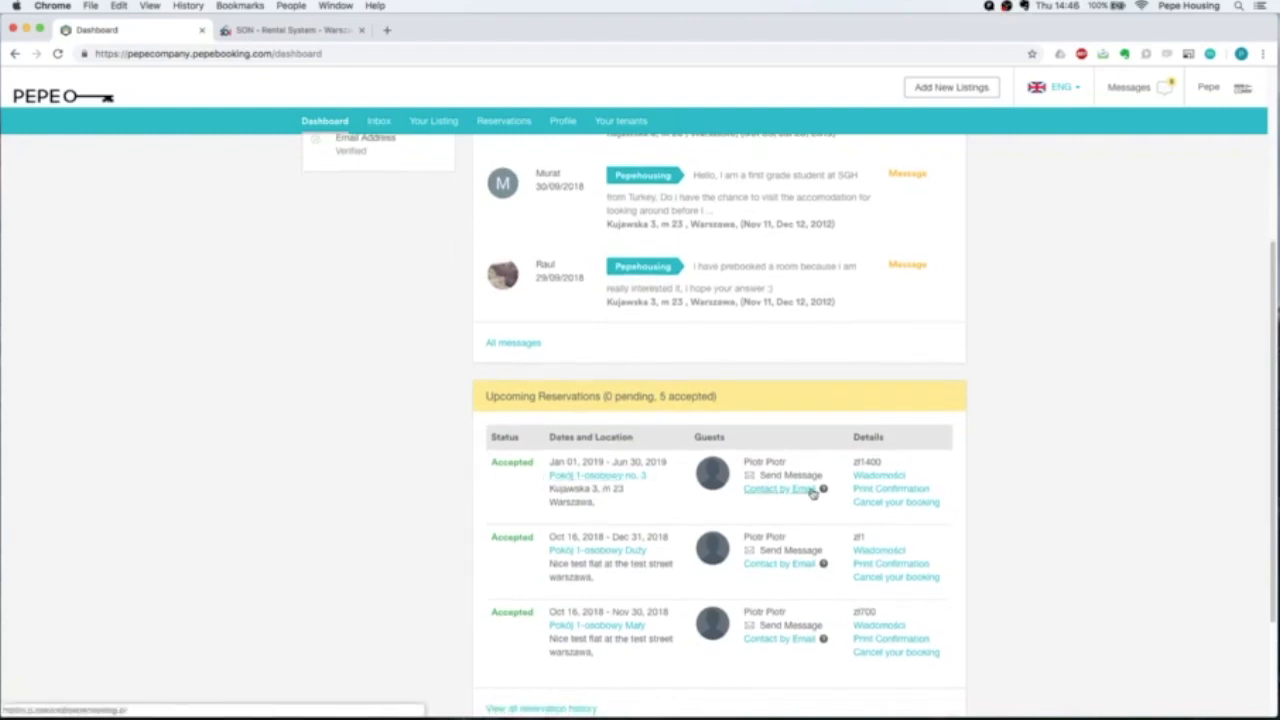
pyautogui.moveTo(794, 465); pyautogui.dragTo(745, 459)
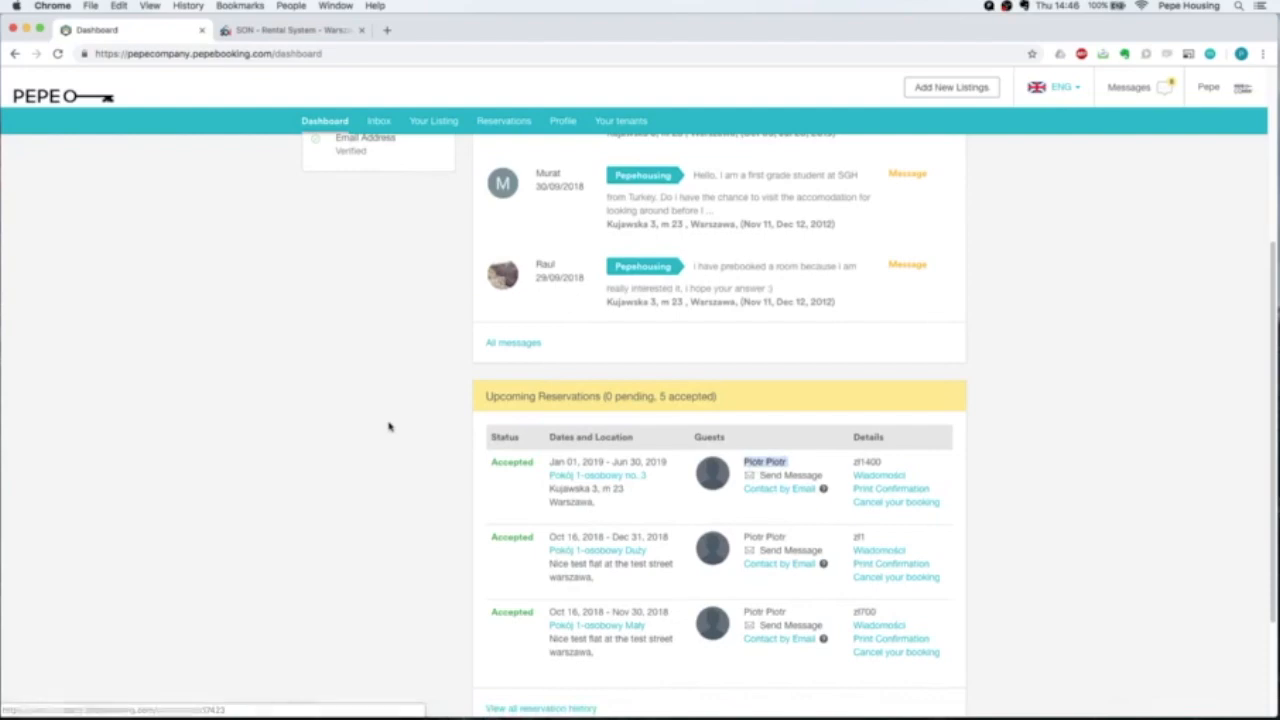
pyautogui.scroll(5, 389, 423)
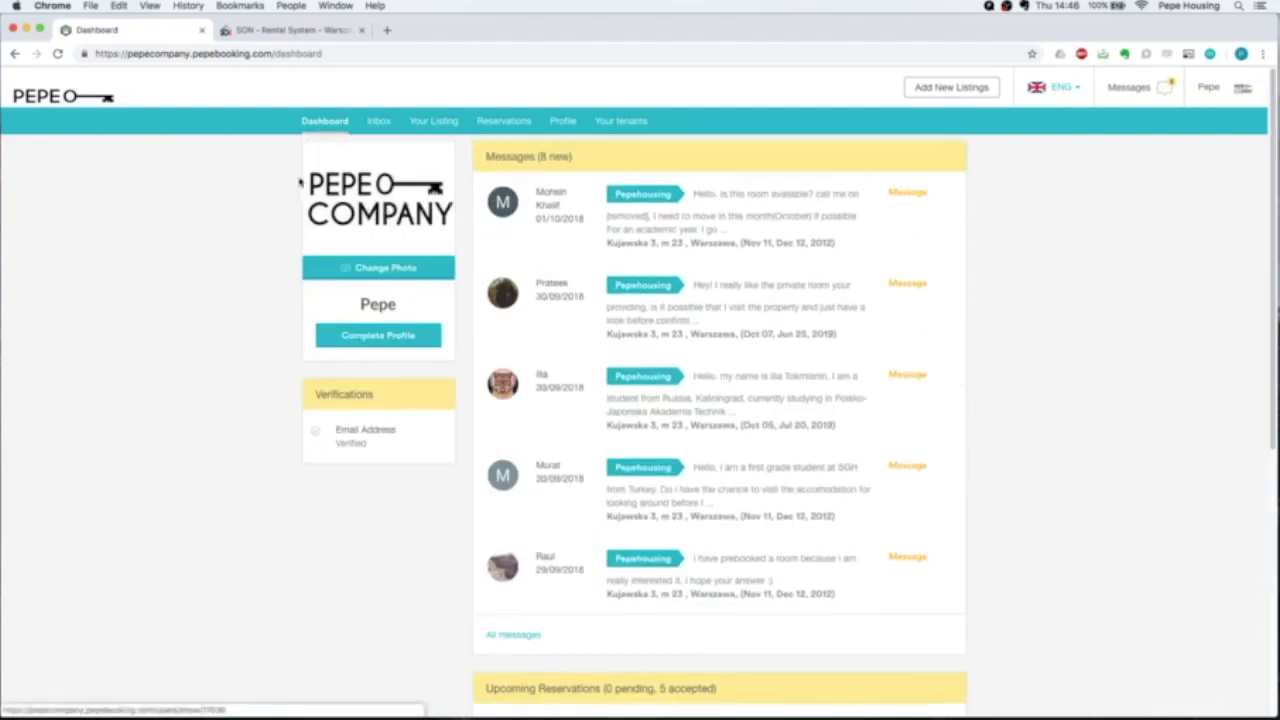
# Scan the Inbox's 18 messages, noting unanswered enquiries and the newest Accepted status.
pyautogui.click(378, 121)
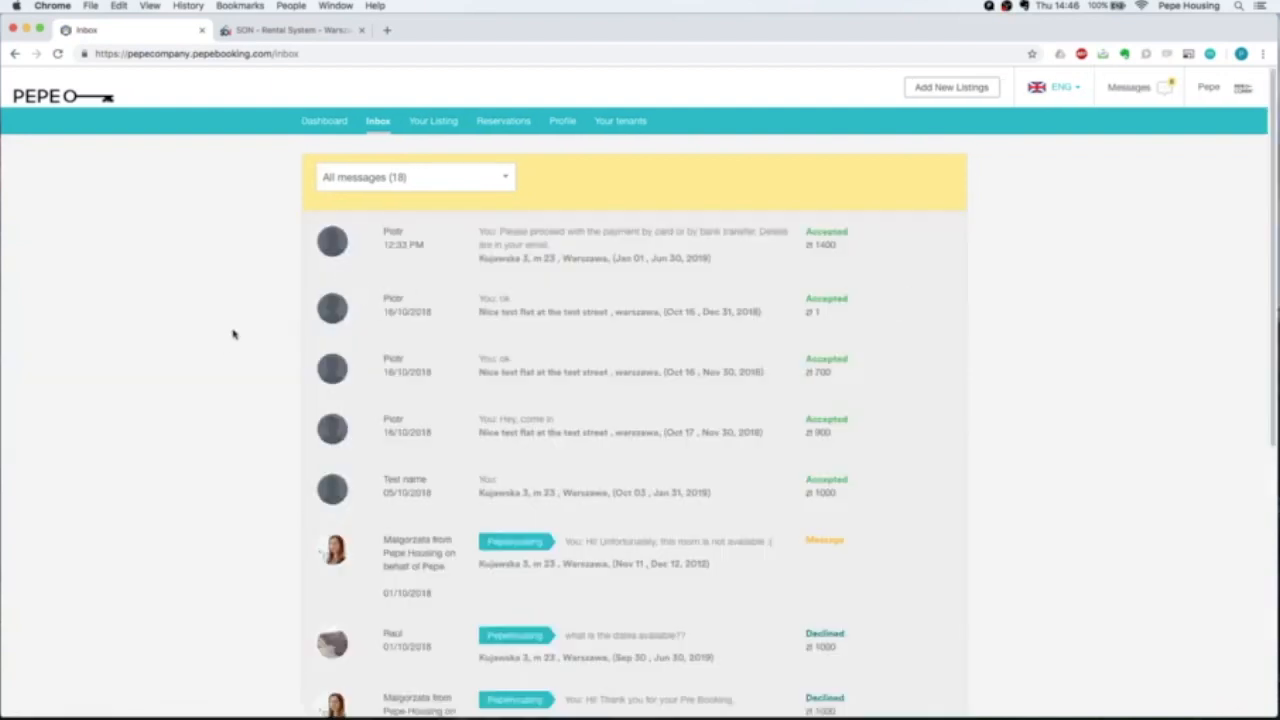
pyautogui.scroll(-2, 233, 334)
pyautogui.scroll(-3, 233, 334)
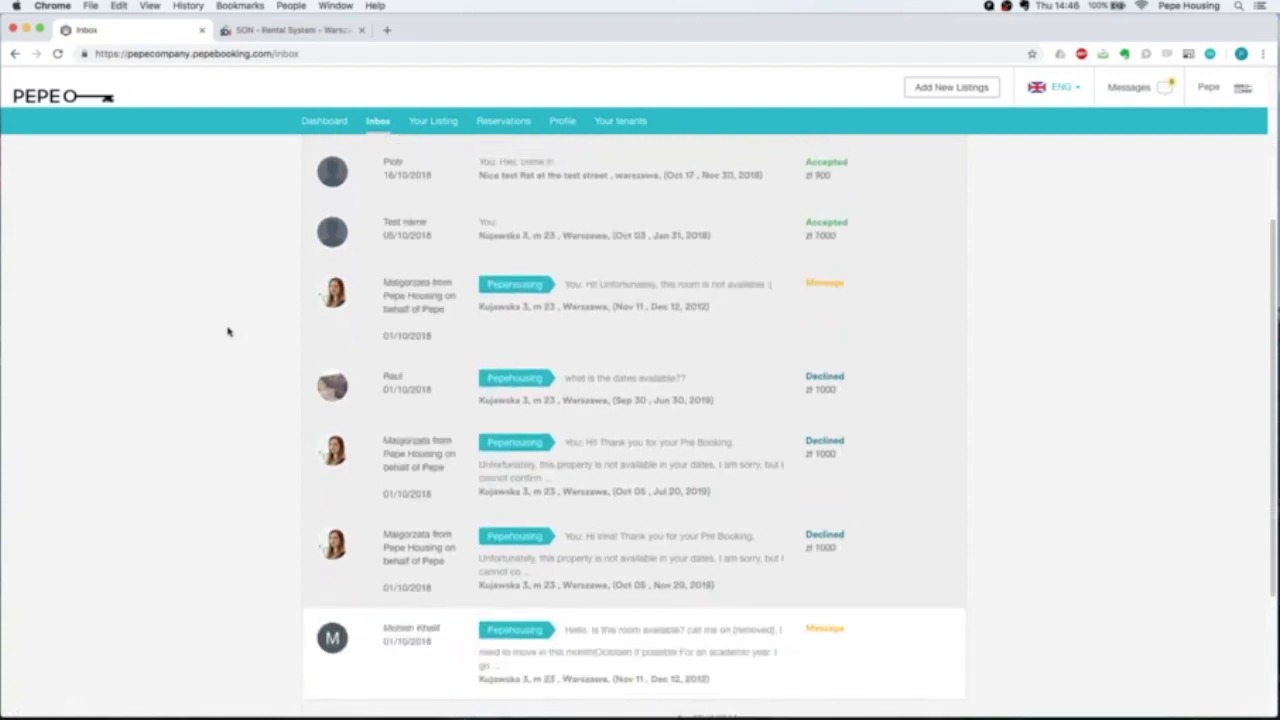
pyautogui.scroll(2, 211, 414)
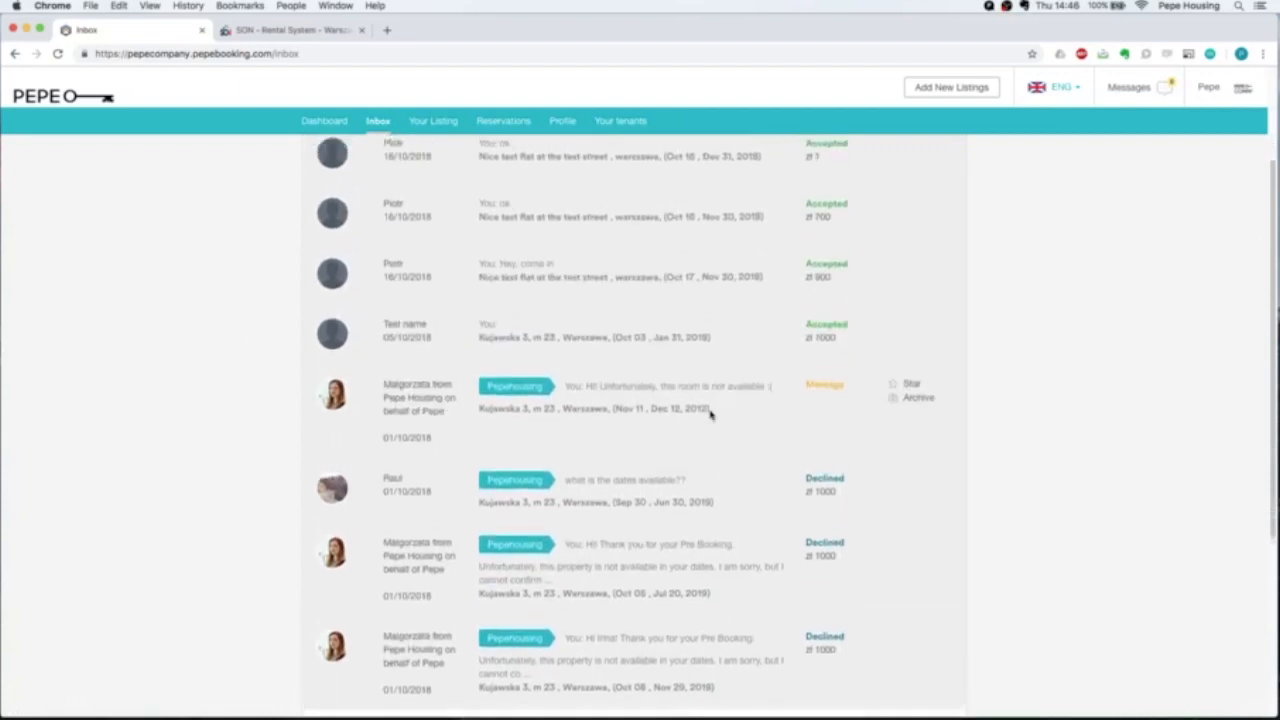
pyautogui.scroll(3, 705, 415)
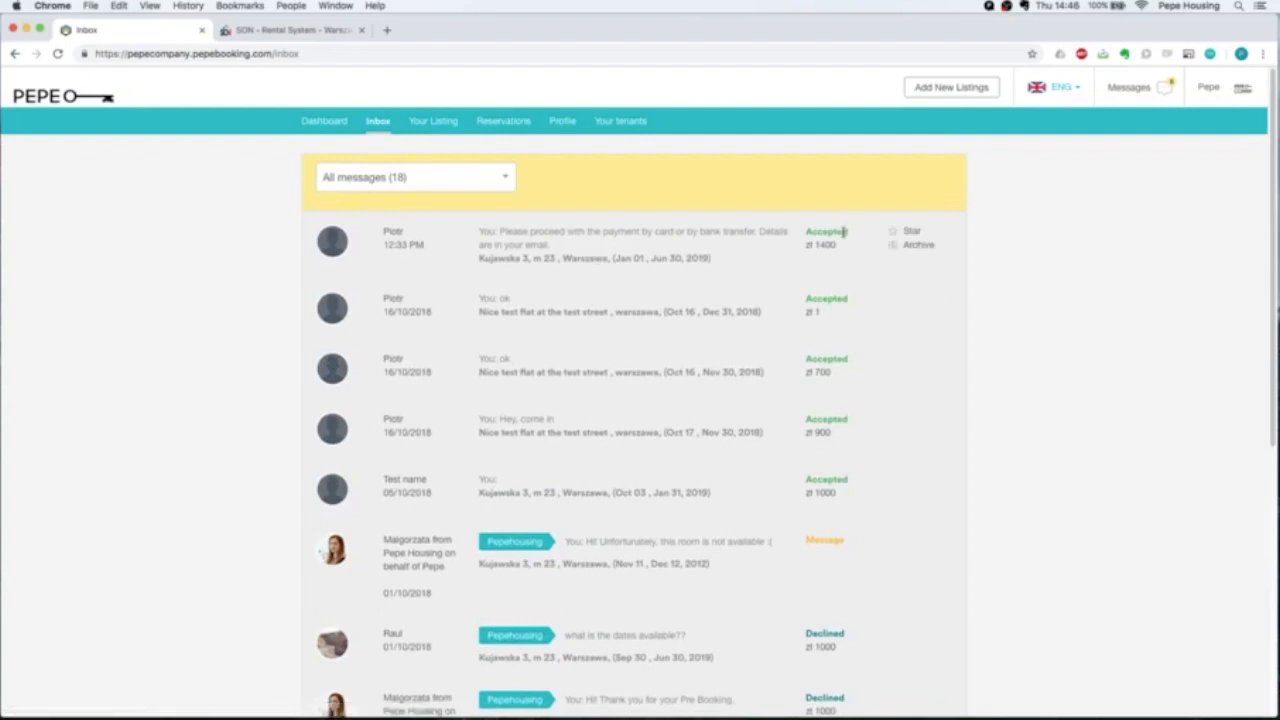
pyautogui.moveTo(847, 540); pyautogui.dragTo(806, 535)
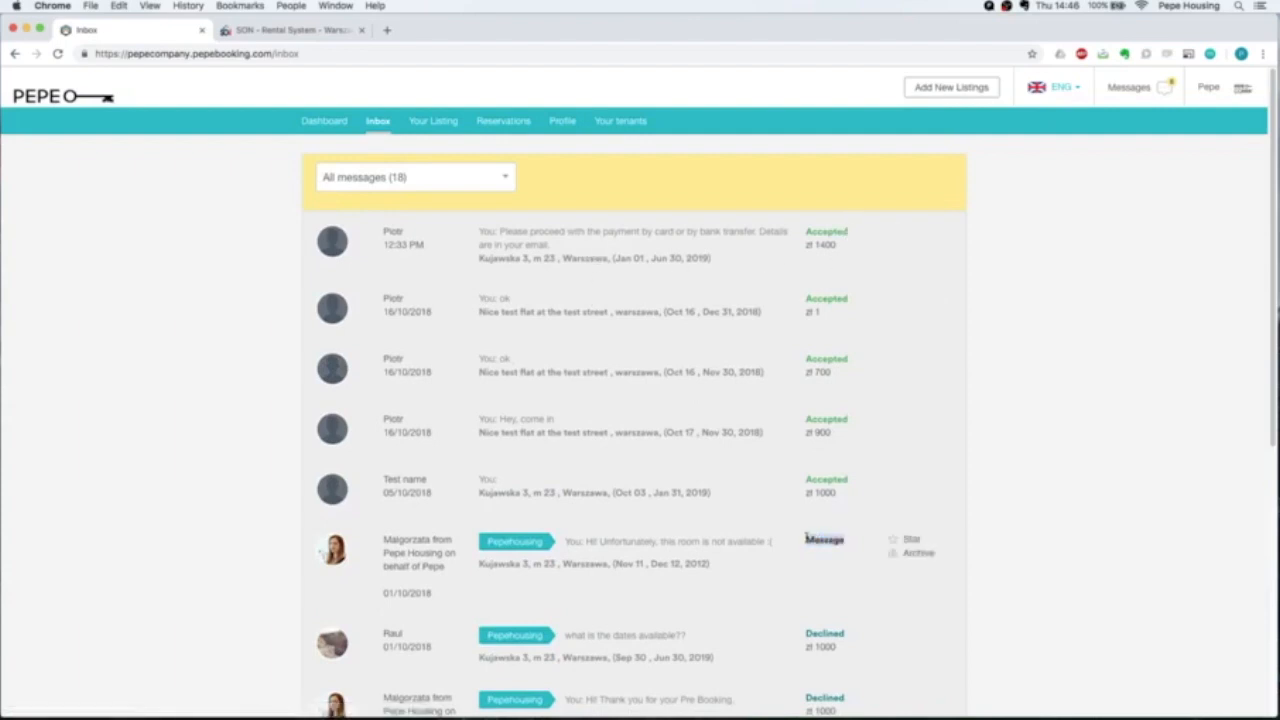
pyautogui.scroll(-1, 806, 545)
pyautogui.moveTo(850, 587); pyautogui.dragTo(803, 583)
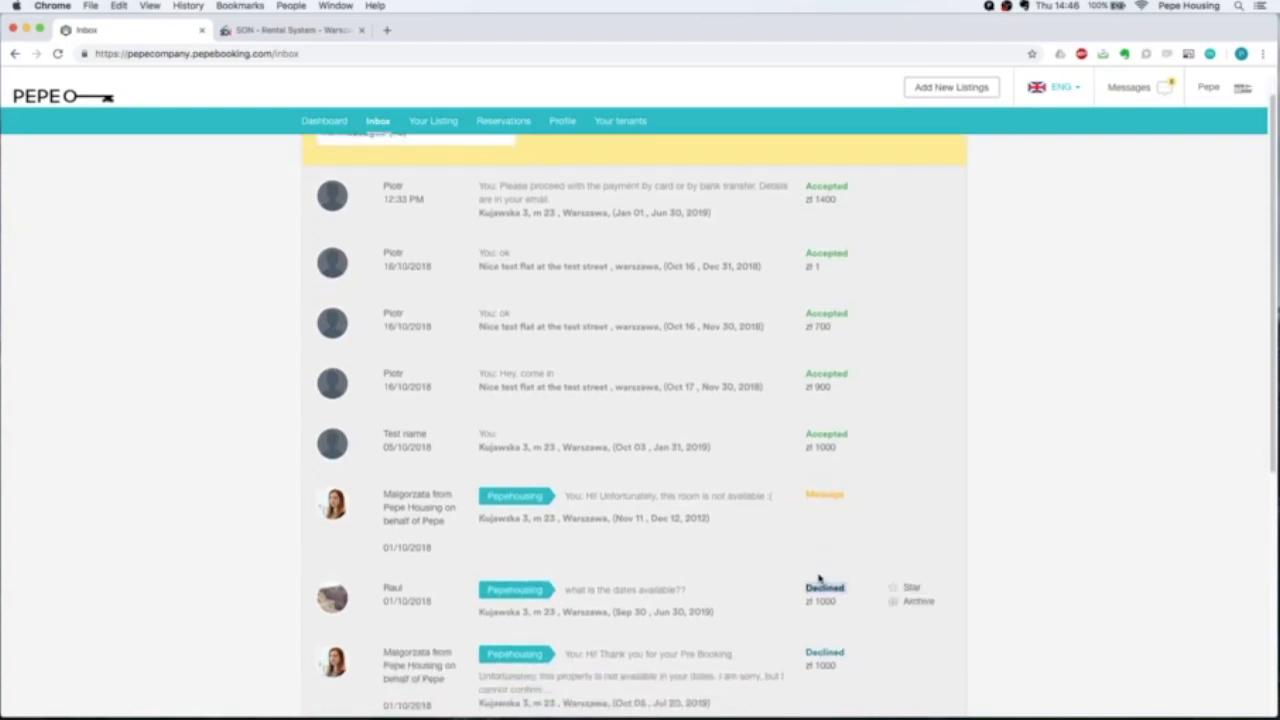
pyautogui.scroll(1, 818, 578)
pyautogui.moveTo(848, 232); pyautogui.dragTo(803, 233)
# Read the accepted booking's thread: the tenant's student request and the welcome and payment replies.
pyautogui.click(531, 241)
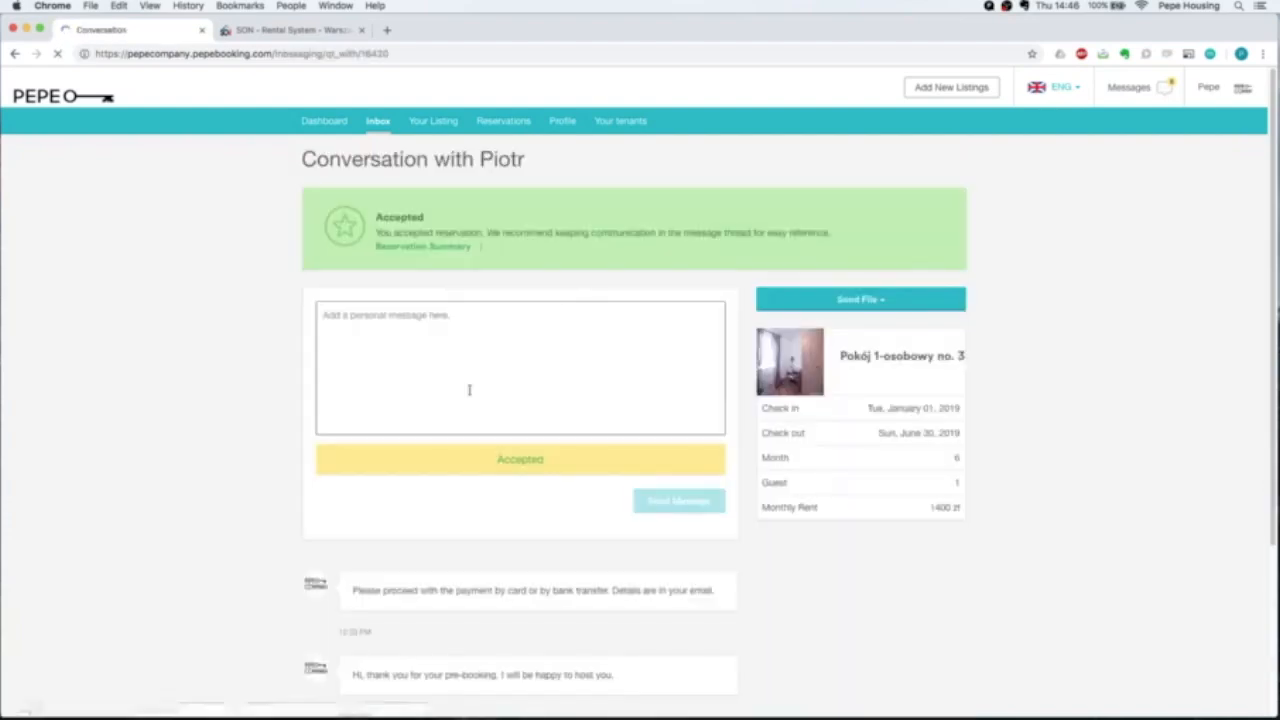
pyautogui.scroll(-1, 465, 391)
pyautogui.scroll(-4, 465, 391)
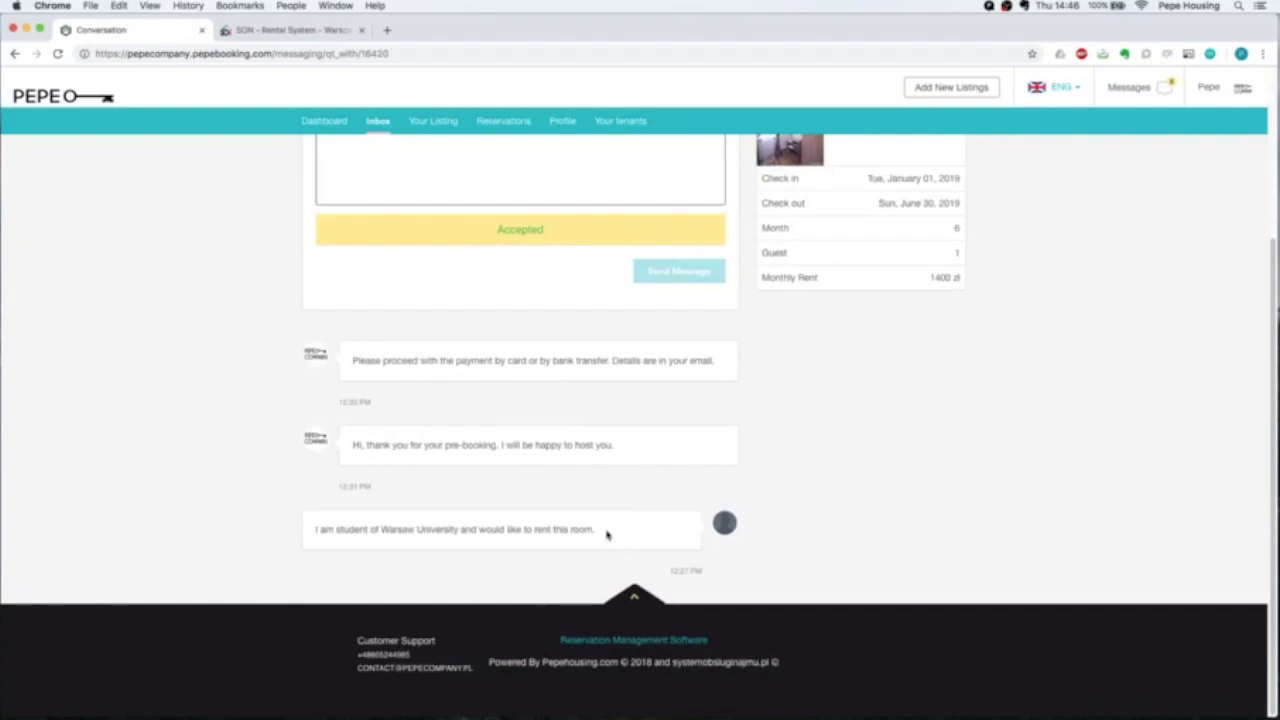
pyautogui.moveTo(602, 536); pyautogui.dragTo(314, 531)
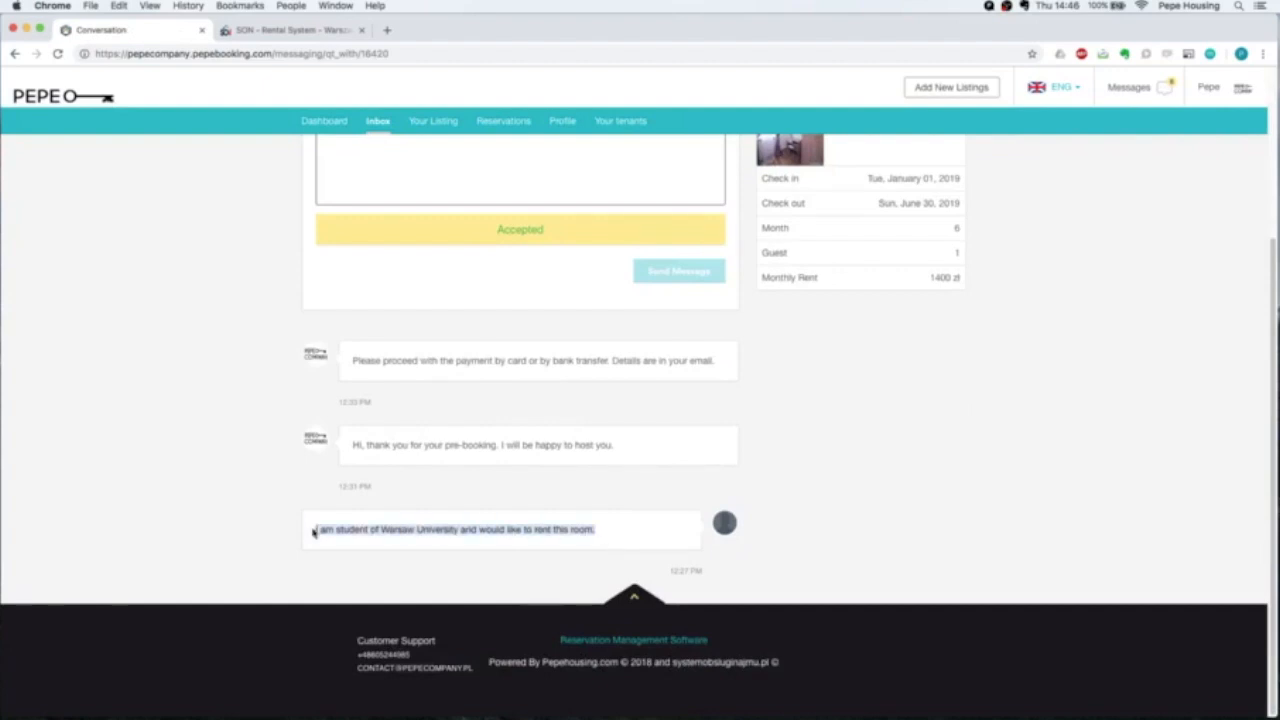
pyautogui.click(886, 486)
pyautogui.scroll(1, 886, 486)
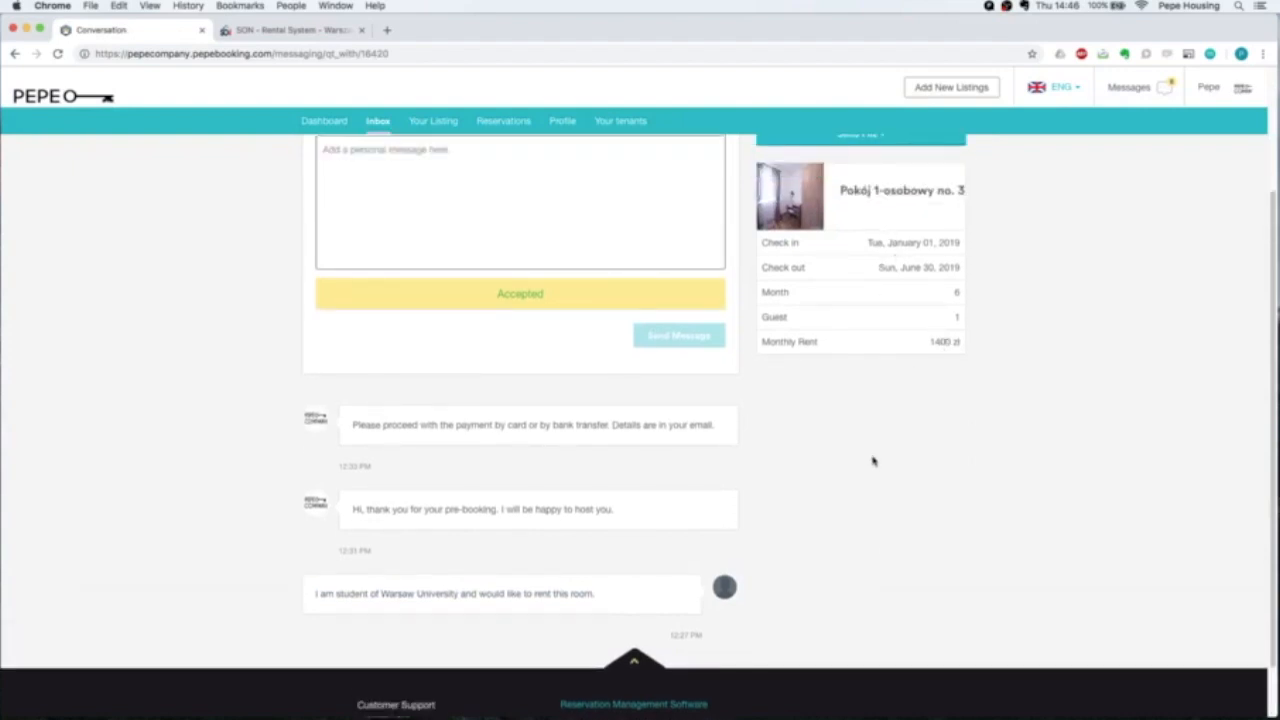
pyautogui.scroll(3, 872, 461)
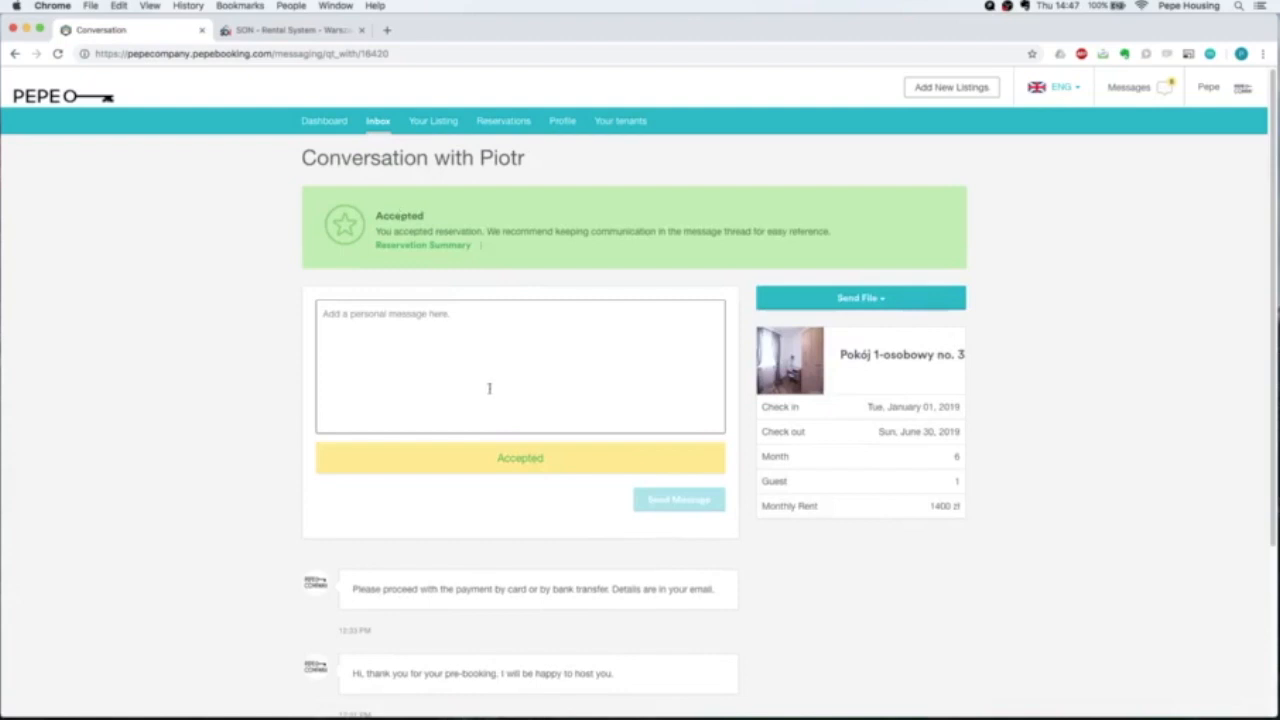
# Browse the landlord's listings, checking the first room's availability date and monthly price.
pyautogui.click(436, 124)
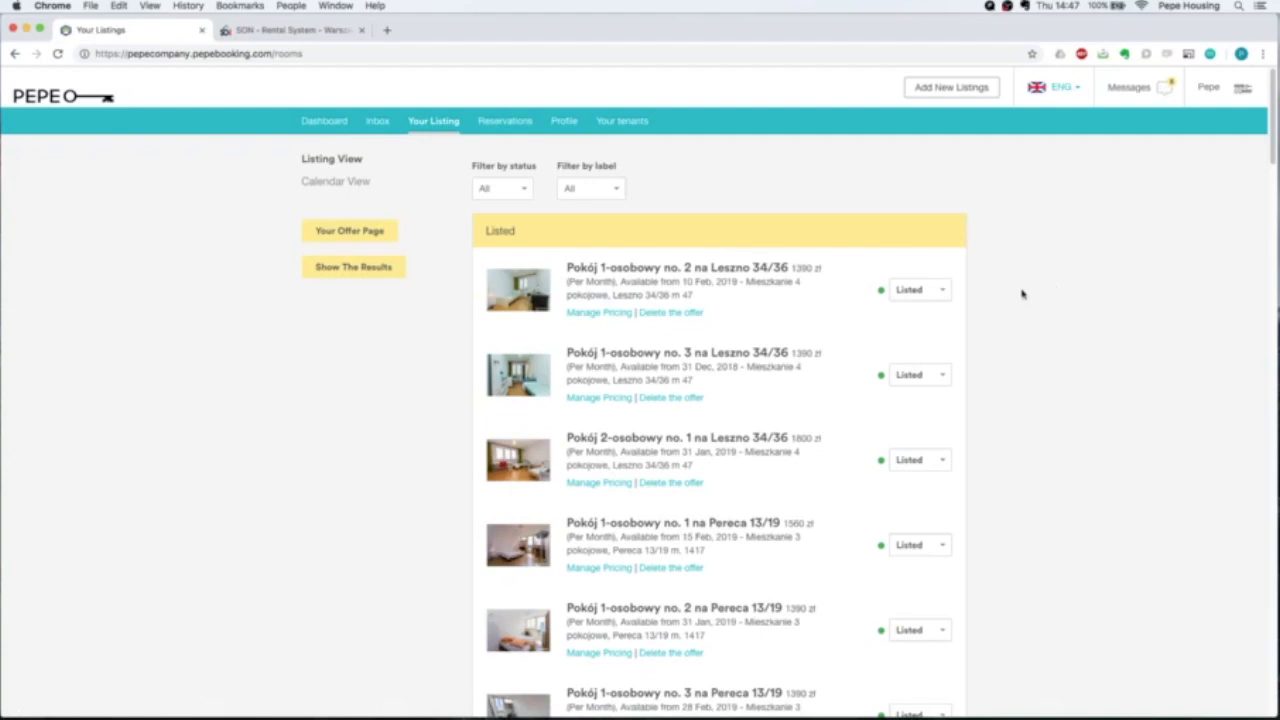
pyautogui.scroll(-5, 779, 292)
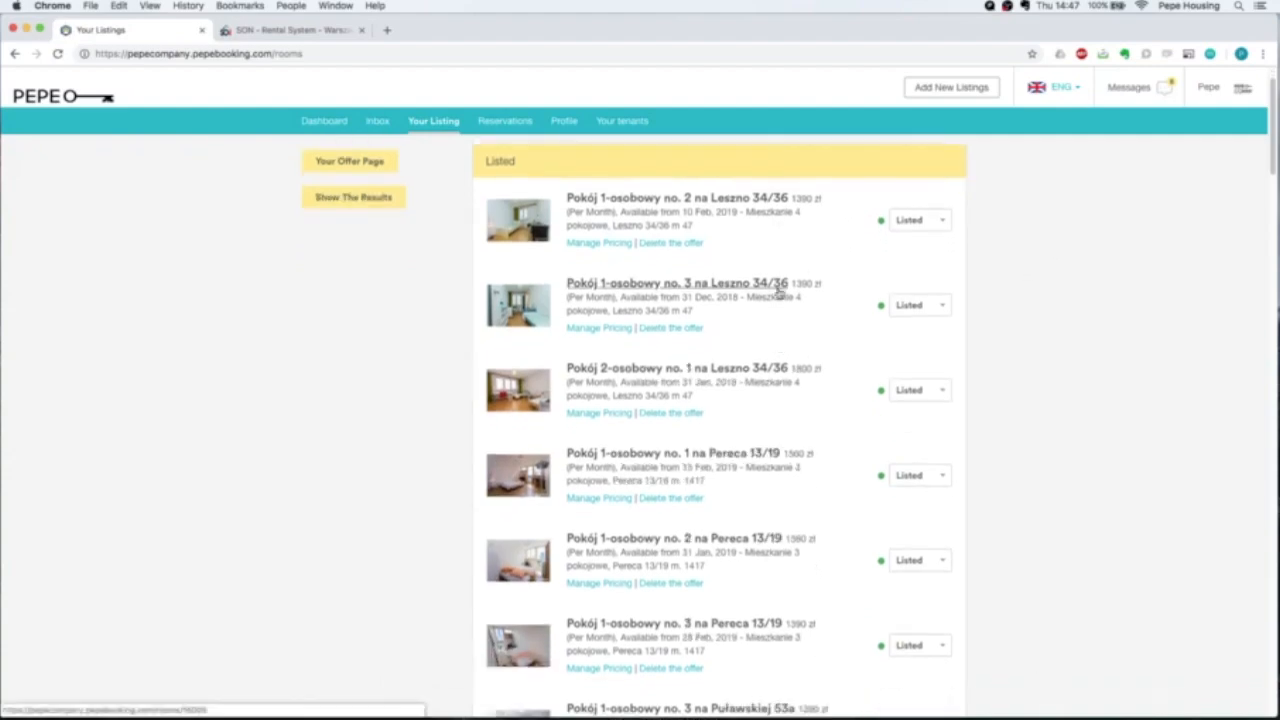
pyautogui.scroll(-15, 779, 292)
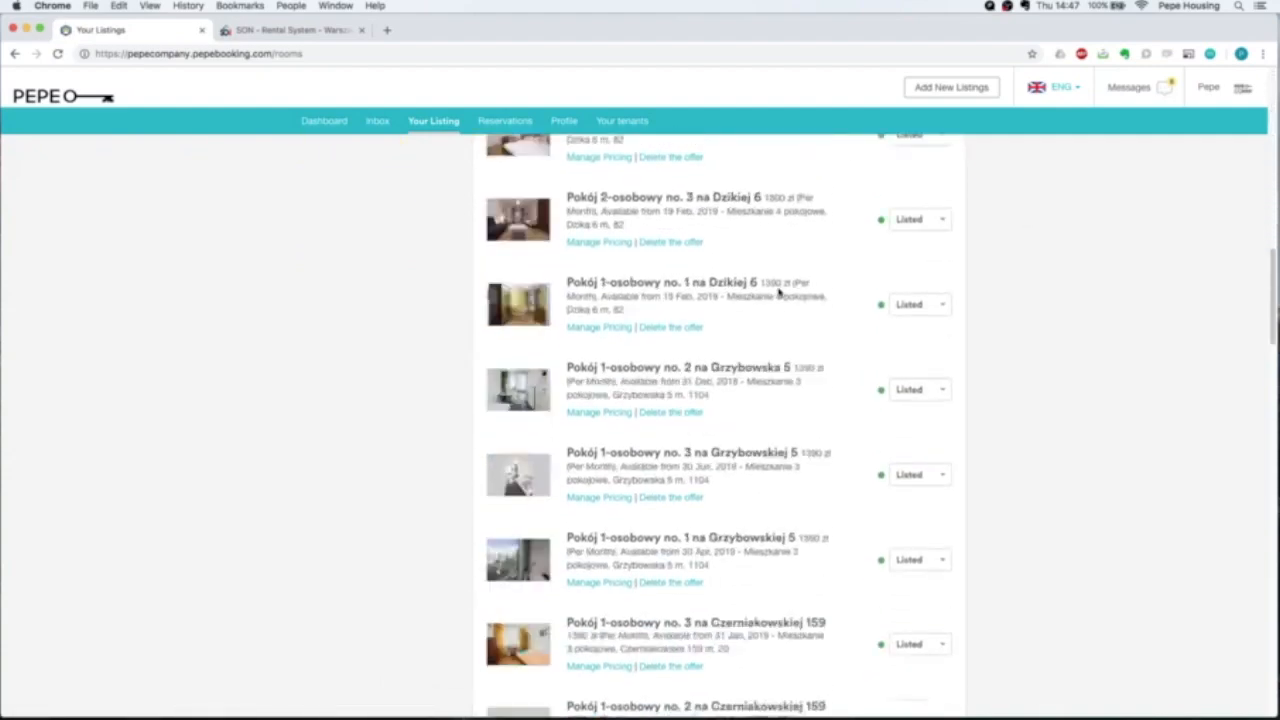
pyautogui.scroll(15, 720, 452)
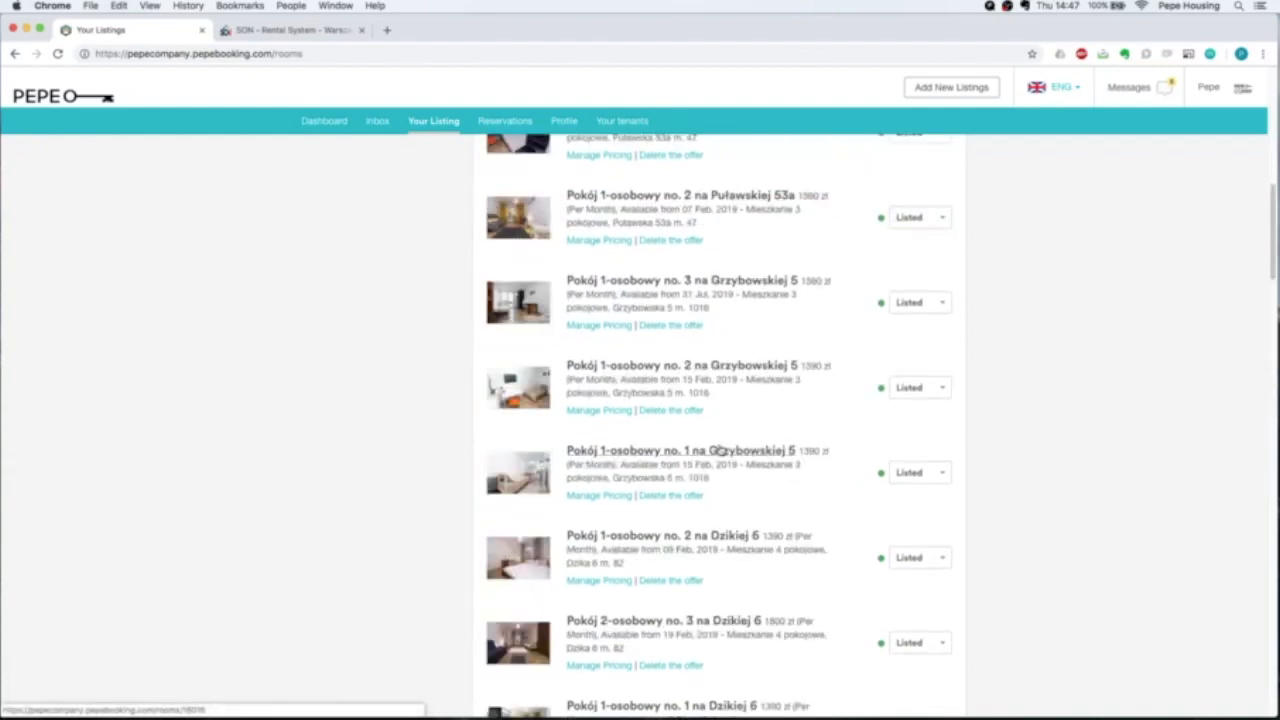
pyautogui.scroll(3, 615, 340)
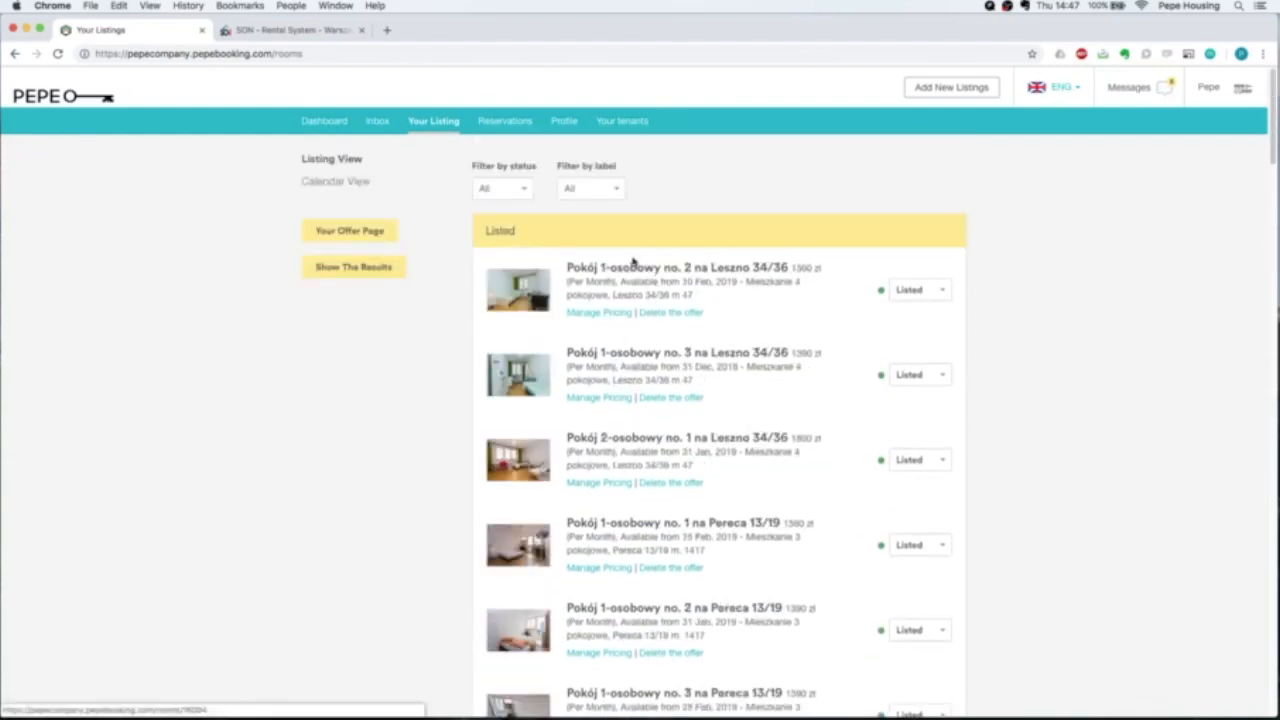
pyautogui.moveTo(620, 283); pyautogui.dragTo(722, 284)
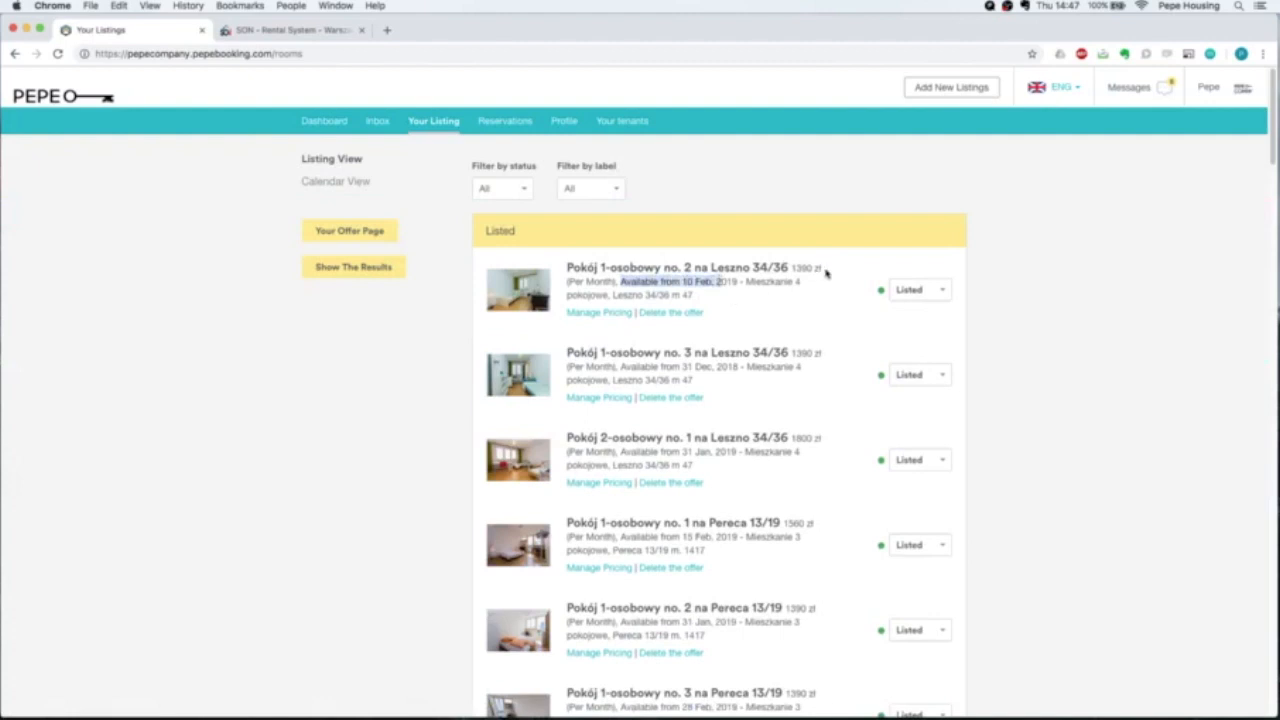
pyautogui.moveTo(827, 272); pyautogui.dragTo(791, 266)
pyautogui.click(758, 311)
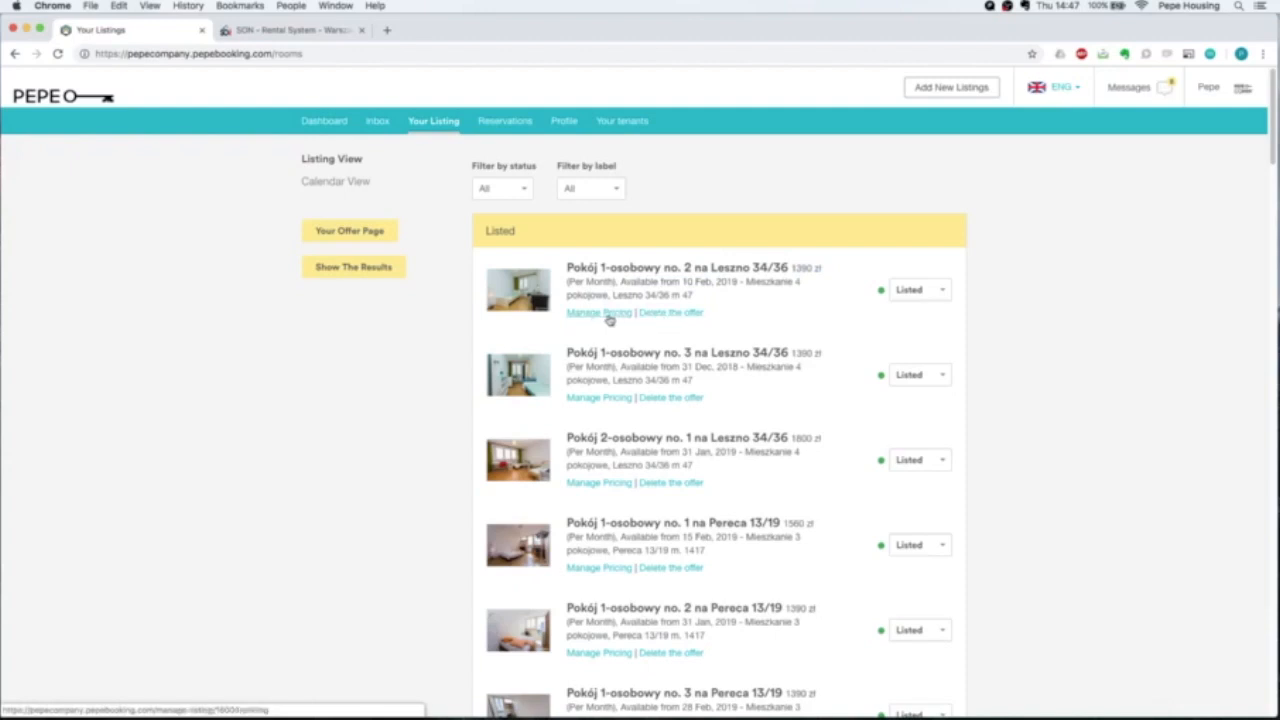
pyautogui.click(597, 188)
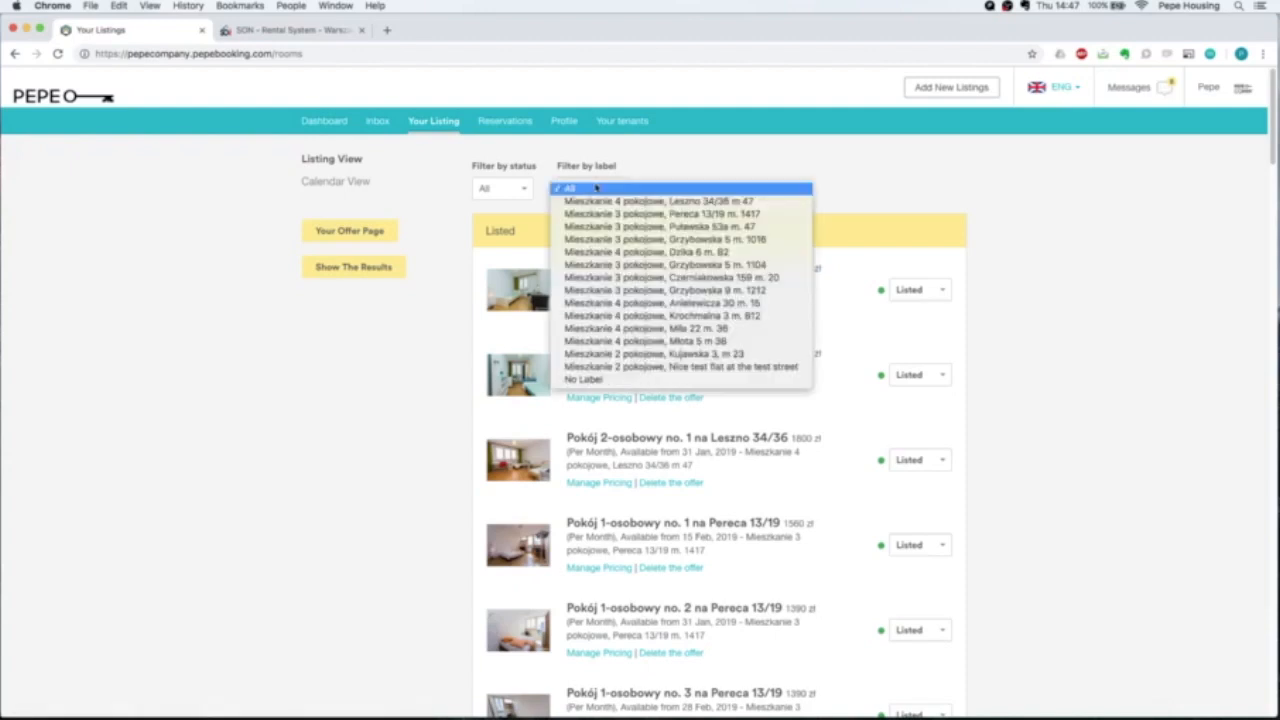
pyautogui.click(613, 320)
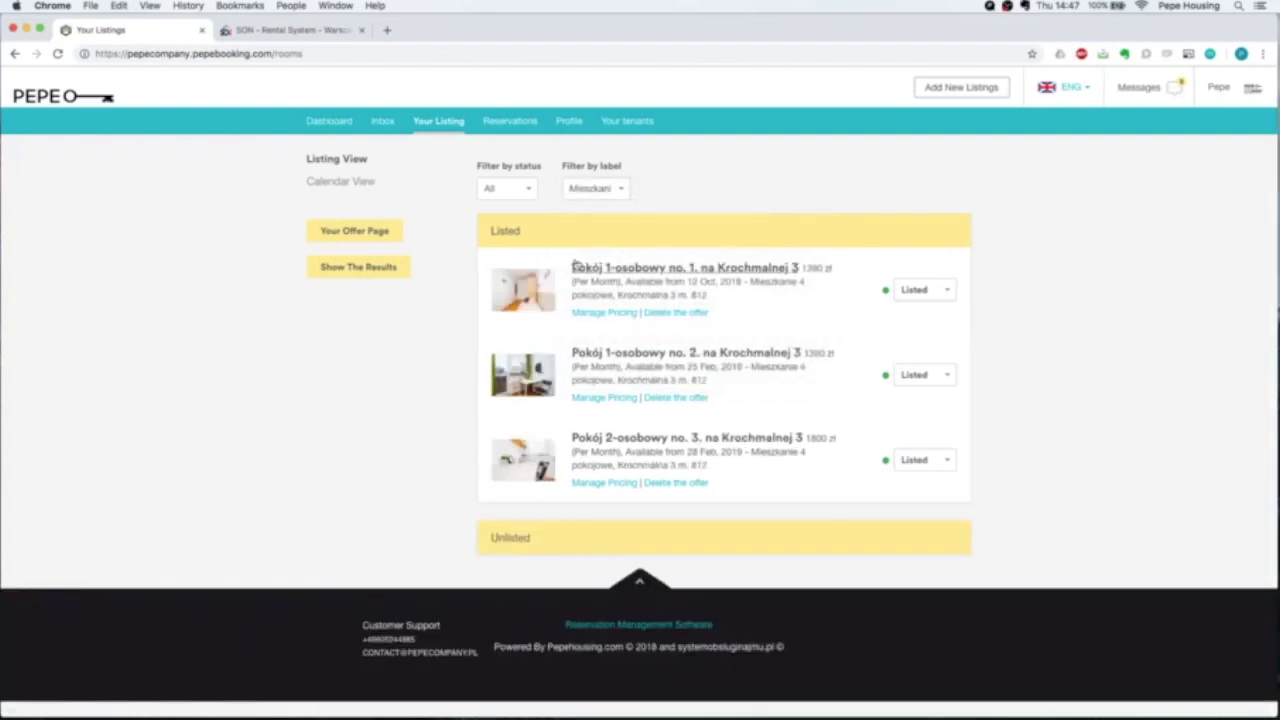
pyautogui.click(598, 190)
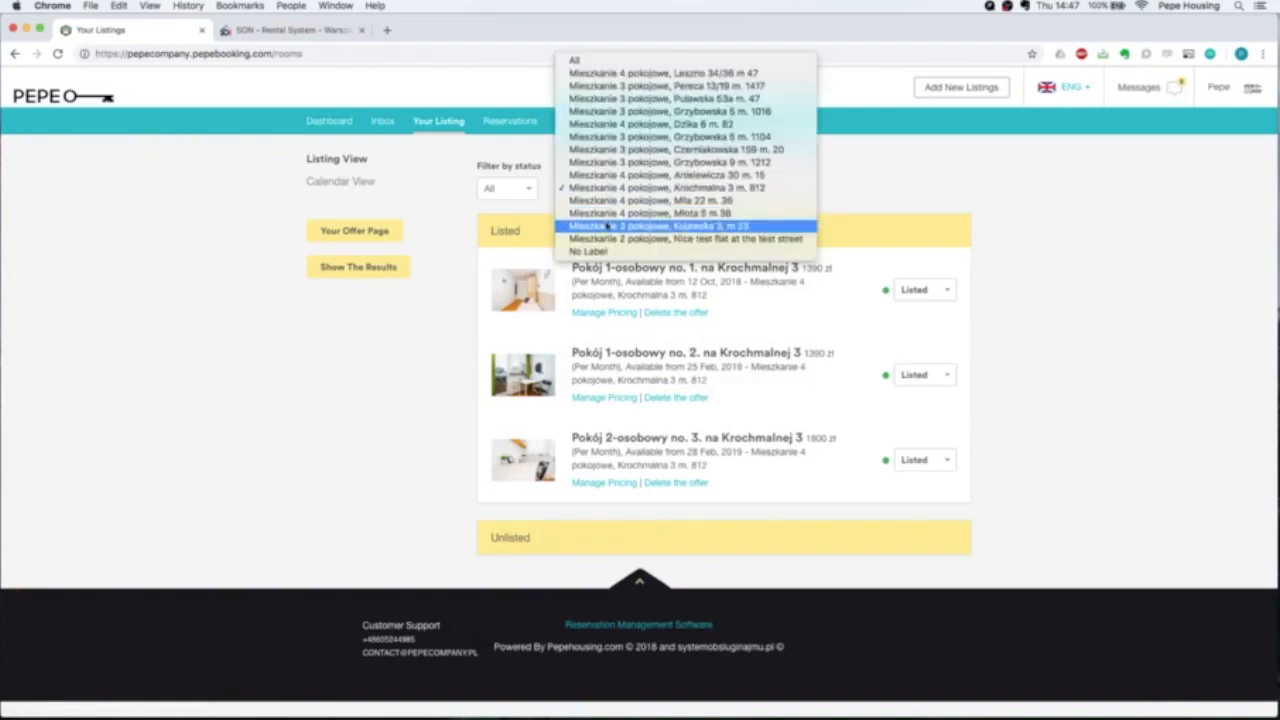
pyautogui.click(608, 100)
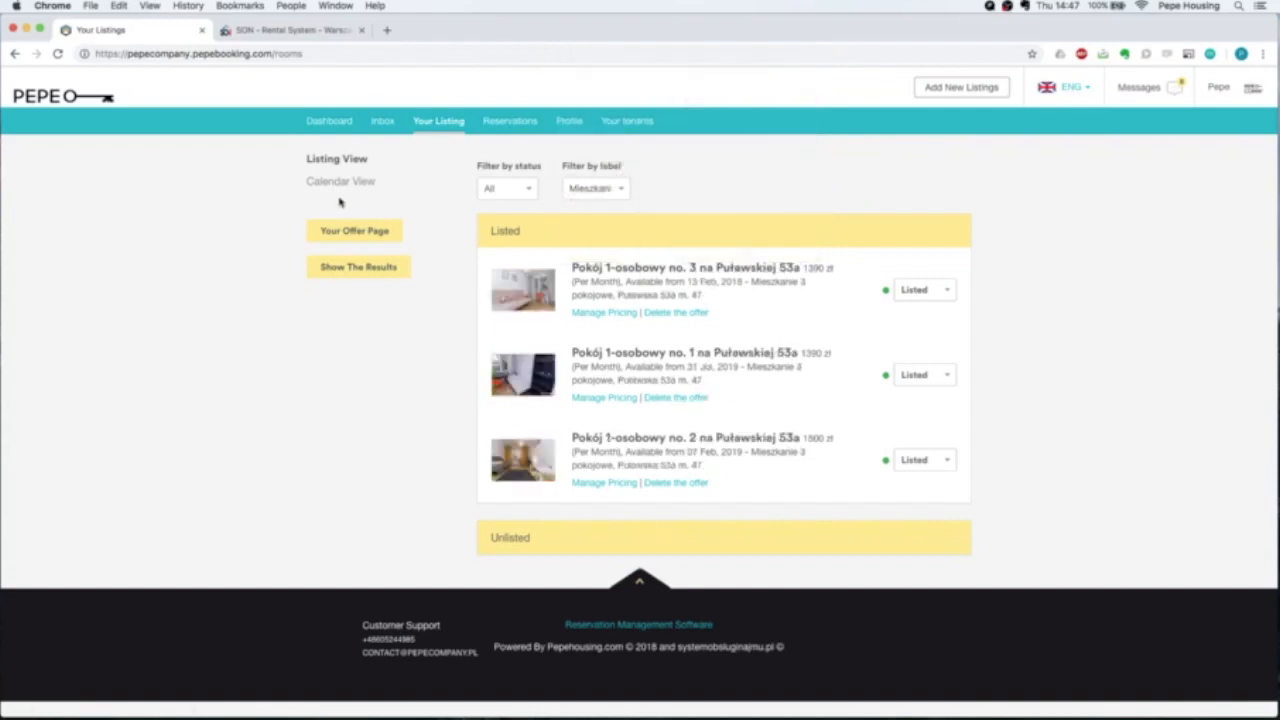
# Scroll through the full upcoming Reservations list.
pyautogui.click(511, 126)
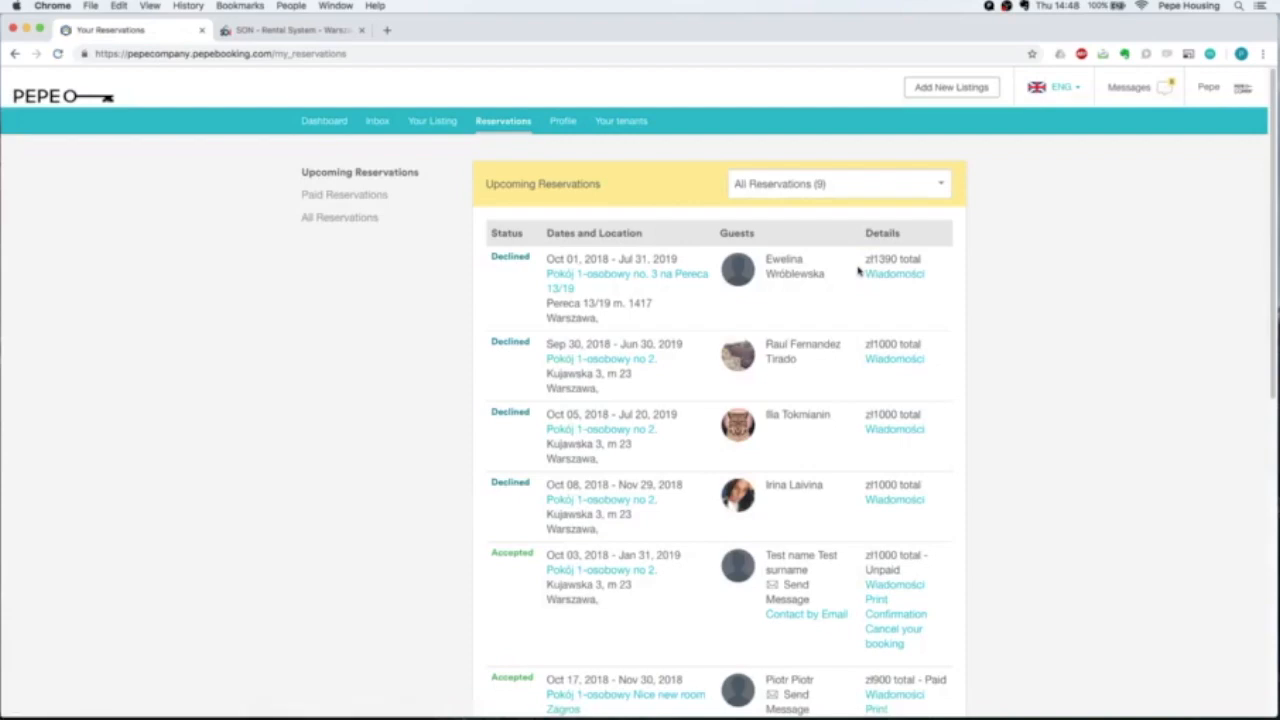
pyautogui.scroll(-3, 1020, 266)
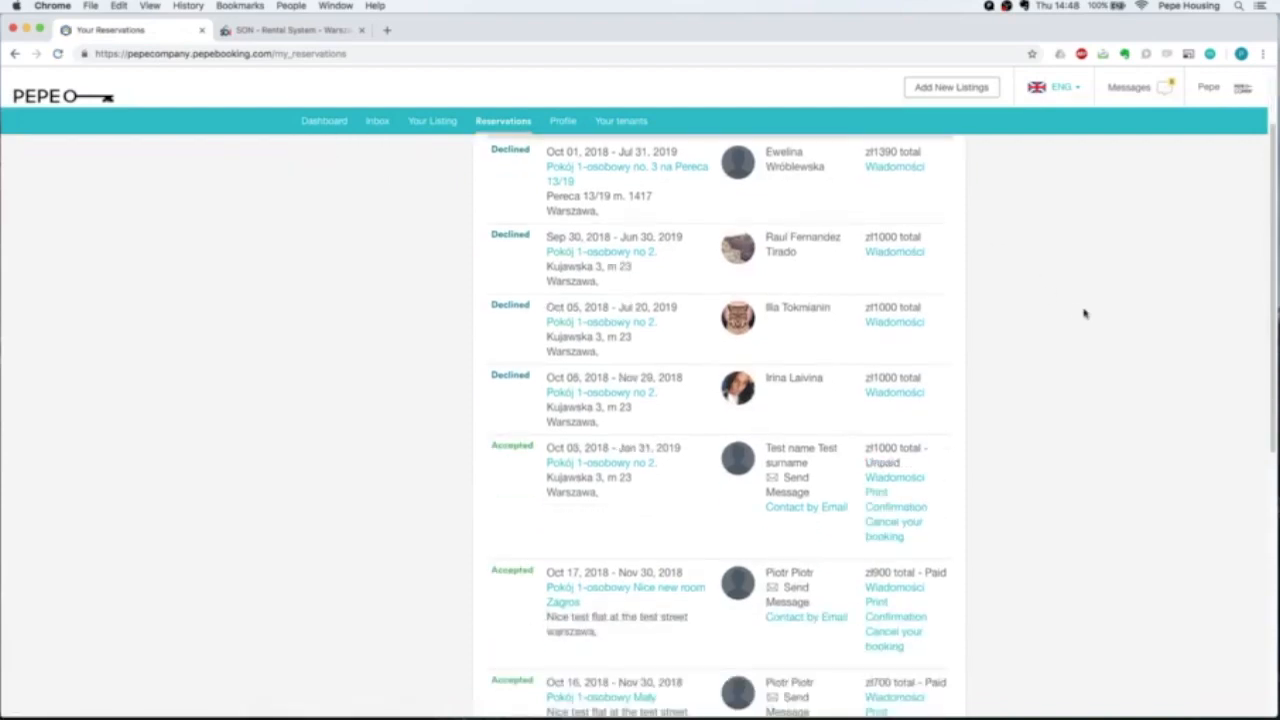
pyautogui.scroll(-3, 1069, 317)
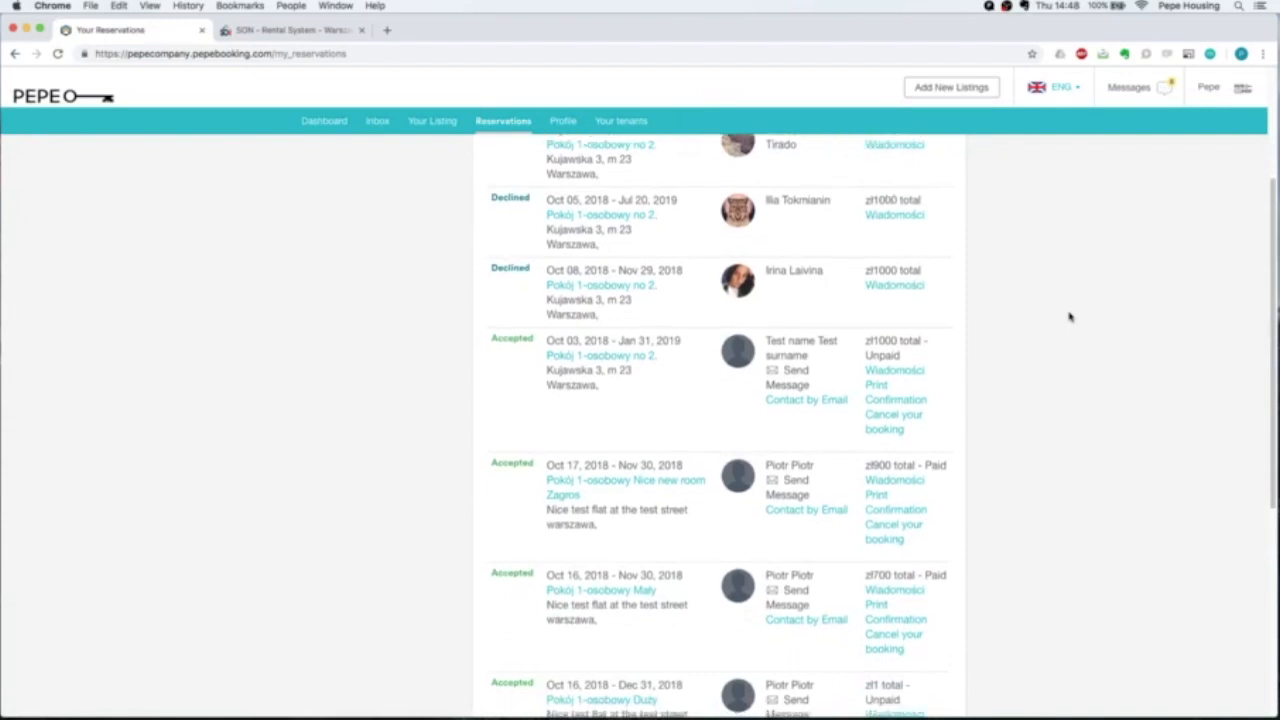
pyautogui.scroll(-3, 1069, 317)
pyautogui.scroll(-5, 1069, 317)
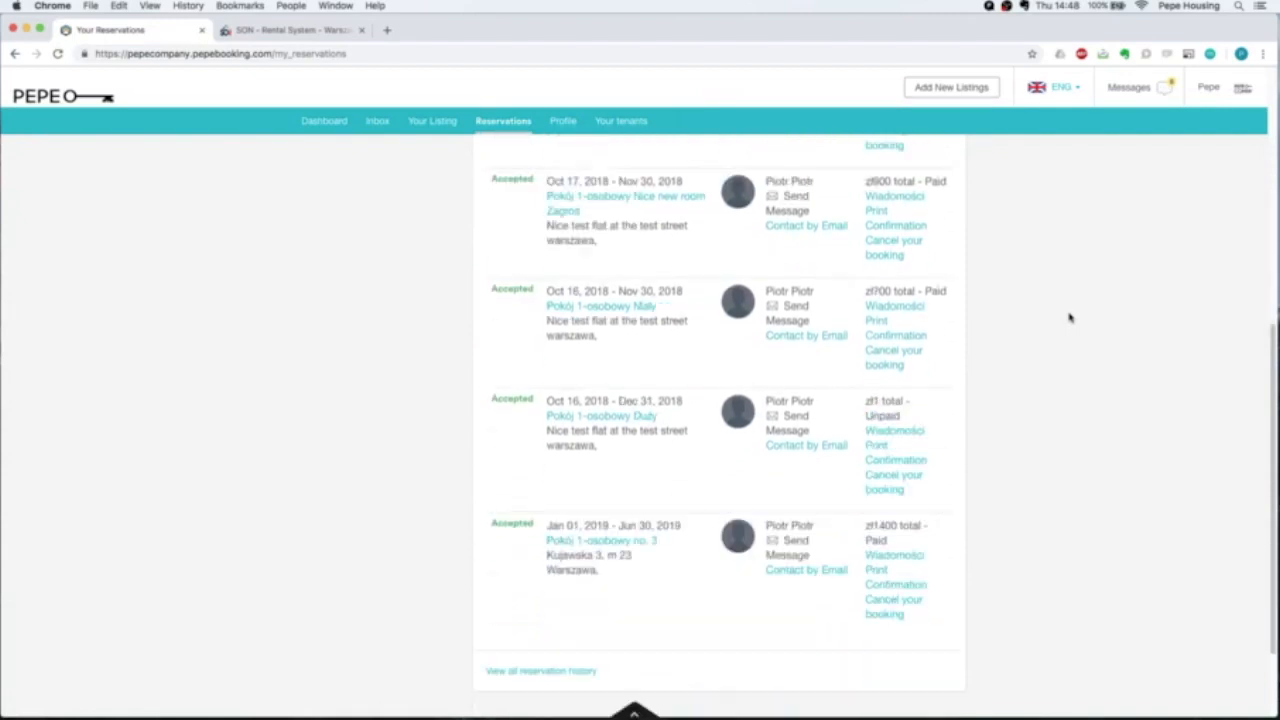
pyautogui.scroll(14, 1069, 317)
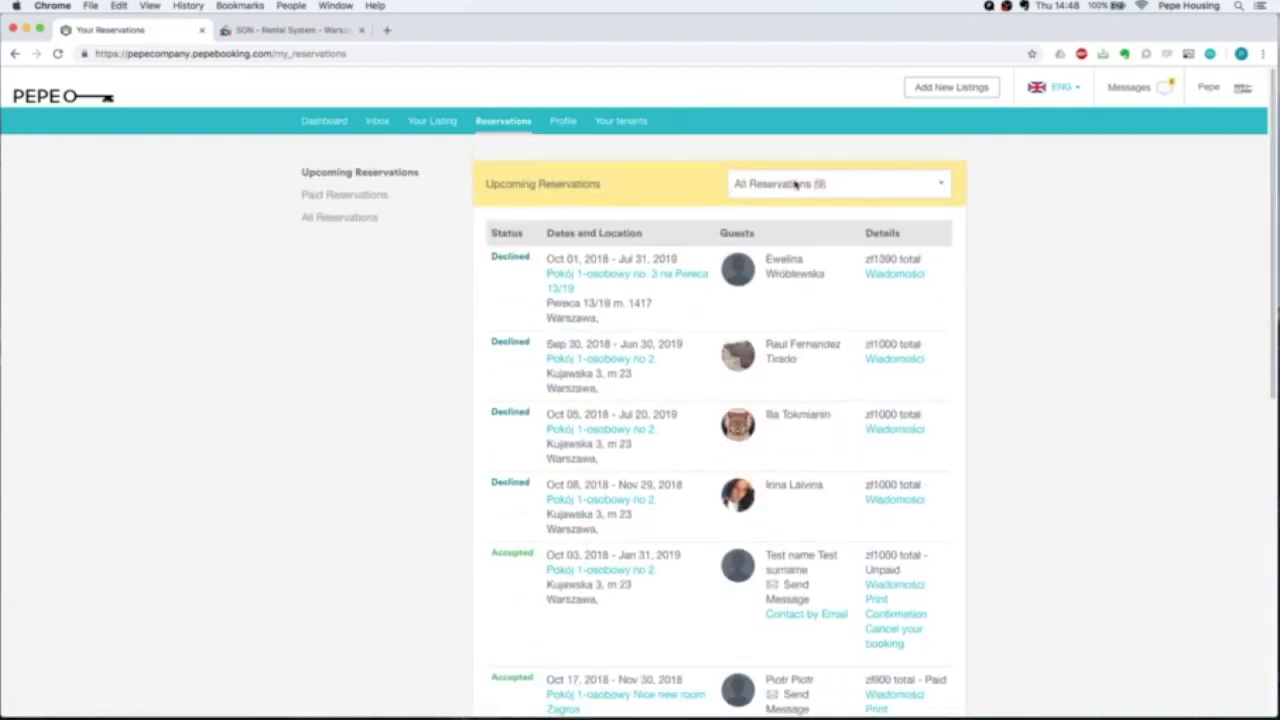
# Filter reservations to Paid (3) and review the three paid bookings' guests.
pyautogui.click(795, 184)
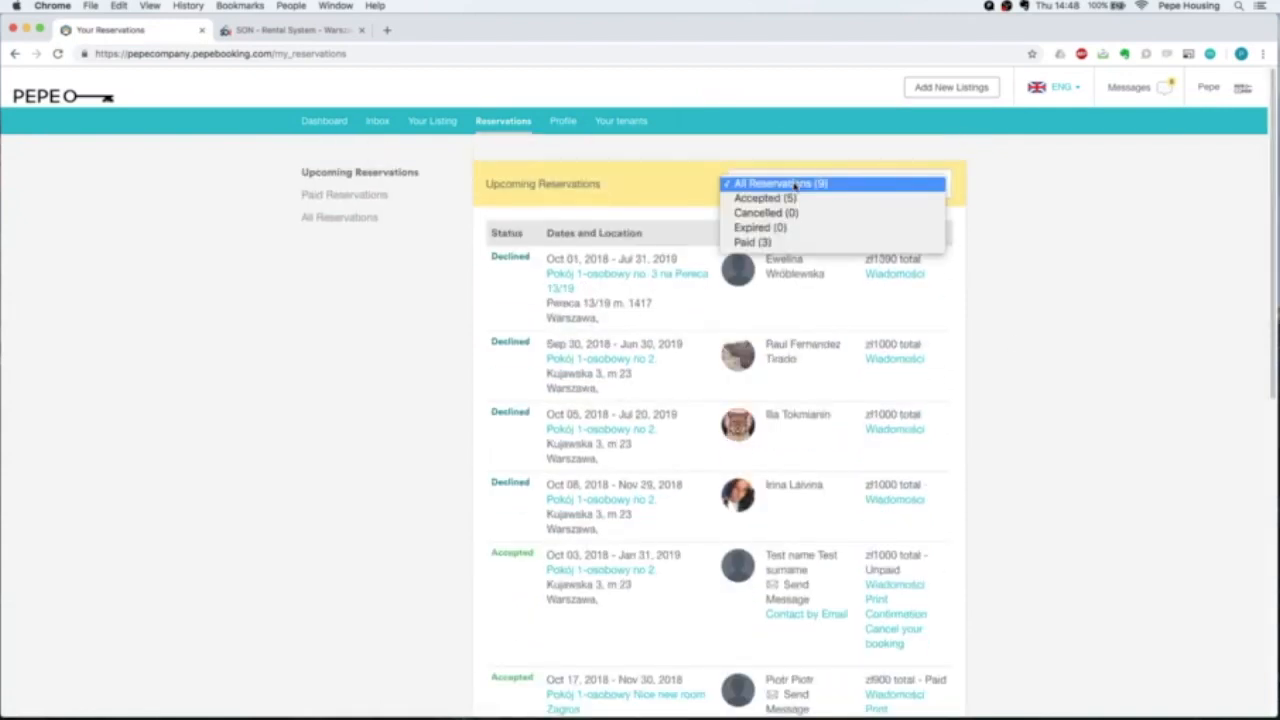
pyautogui.click(778, 243)
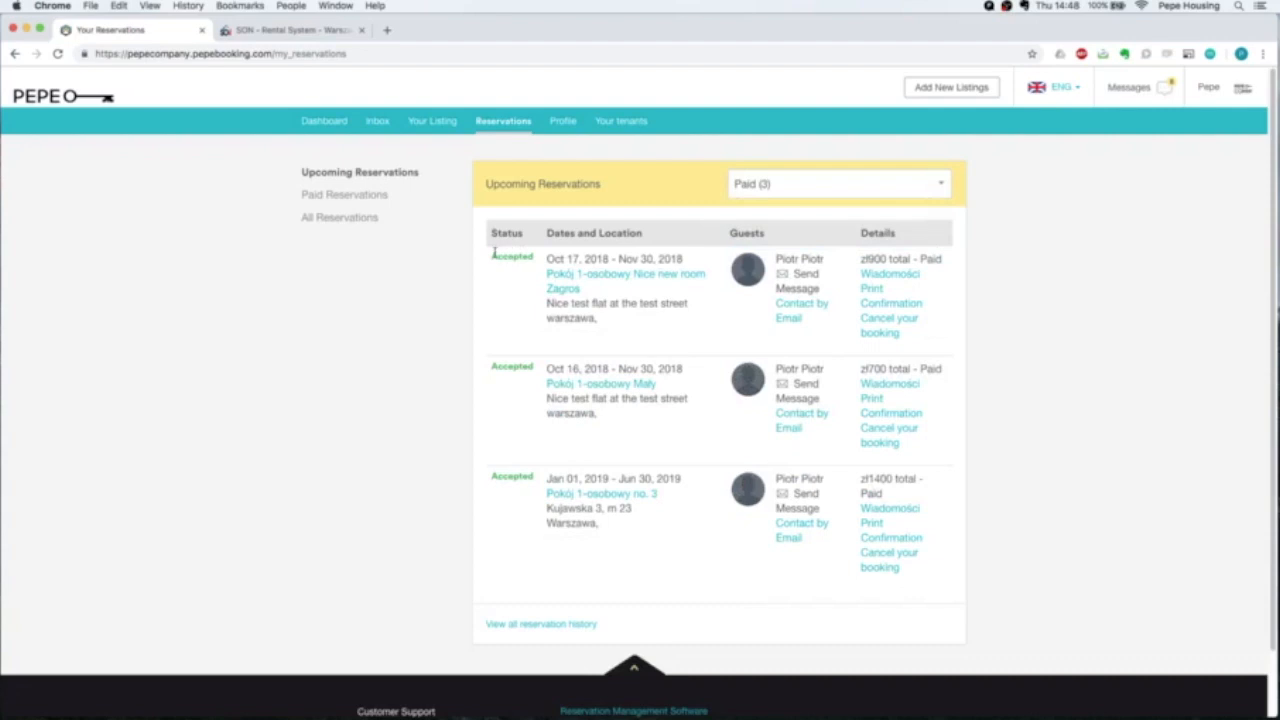
pyautogui.moveTo(491, 257)
pyautogui.mouseDown()
pyautogui.moveTo(910, 266)
pyautogui.moveTo(491, 258)
pyautogui.mouseUp()
pyautogui.moveTo(826, 259); pyautogui.dragTo(777, 259)
pyautogui.moveTo(829, 483); pyautogui.dragTo(776, 479)
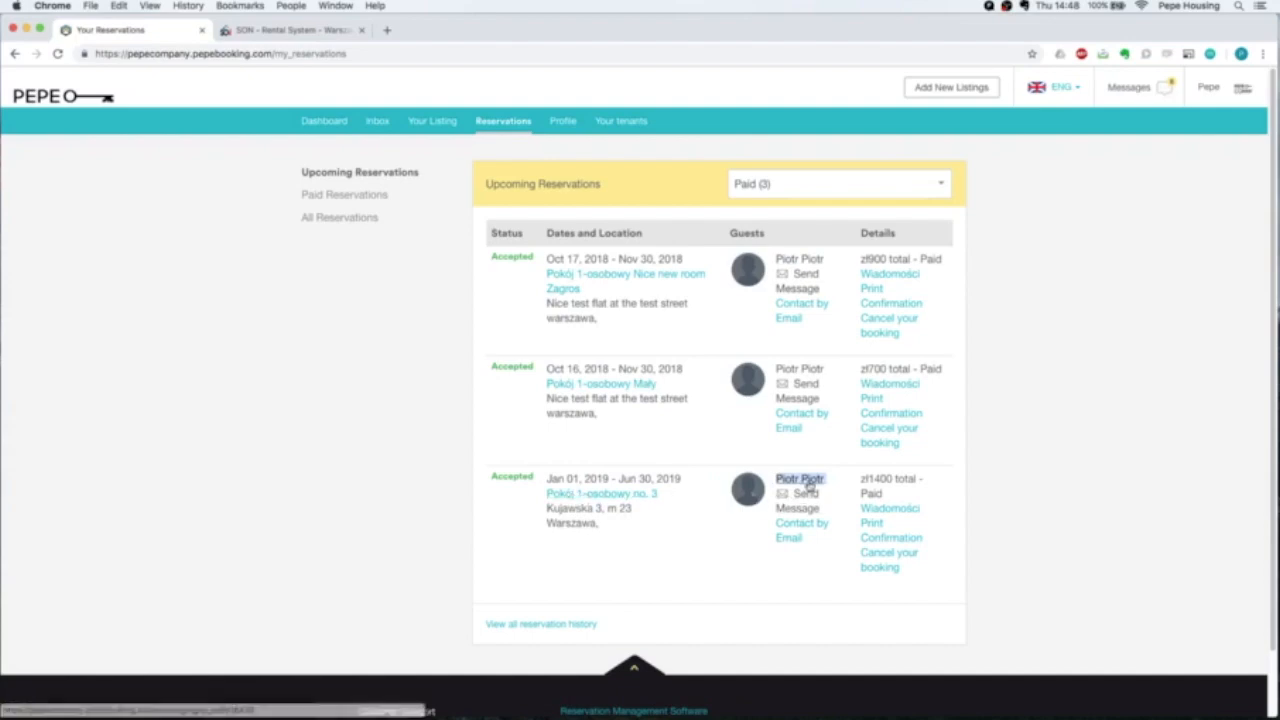
pyautogui.click(901, 540)
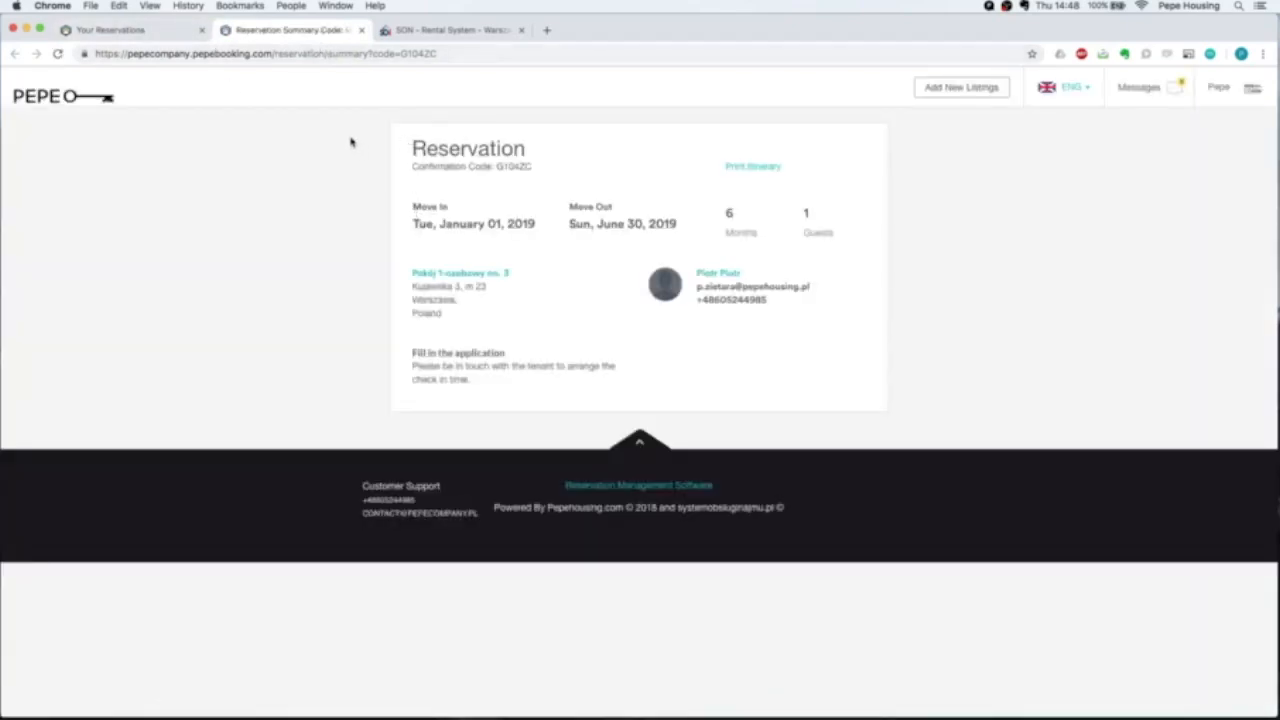
pyautogui.click(361, 32)
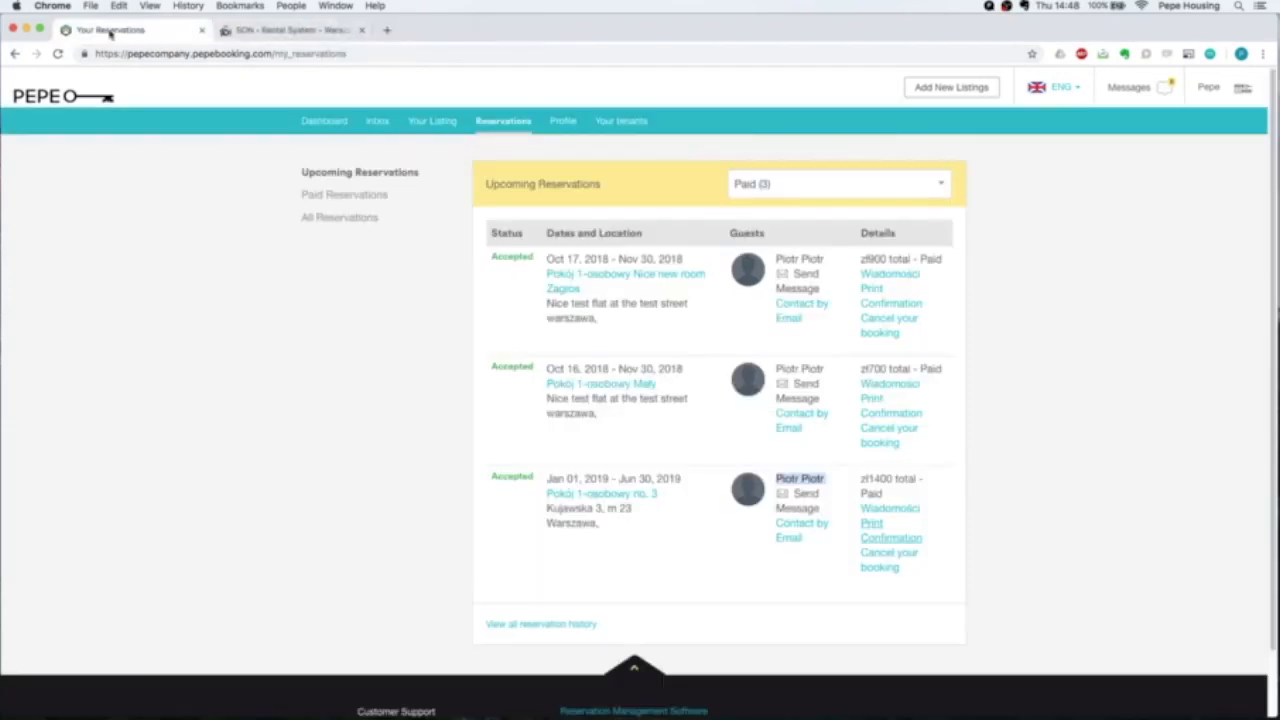
pyautogui.click(565, 124)
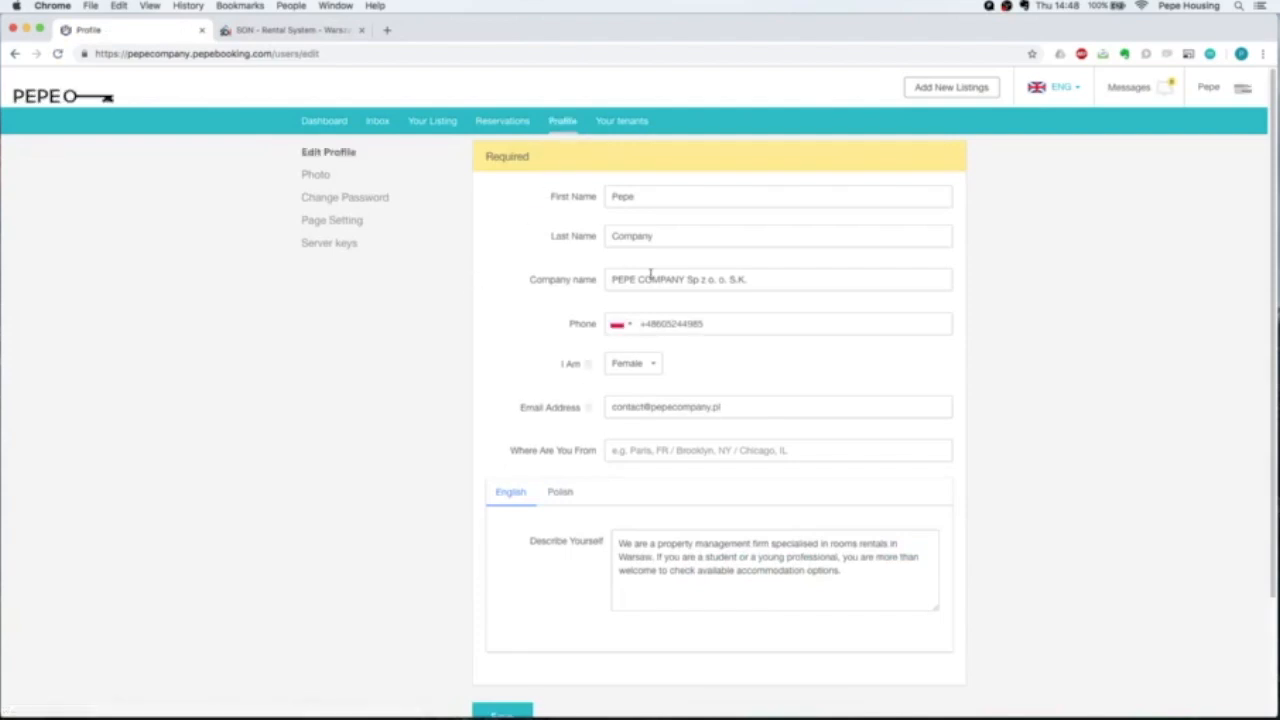
# Review the Edit Profile form and Describe Yourself text, then switch to Photo settings.
pyautogui.scroll(-1, 650, 272)
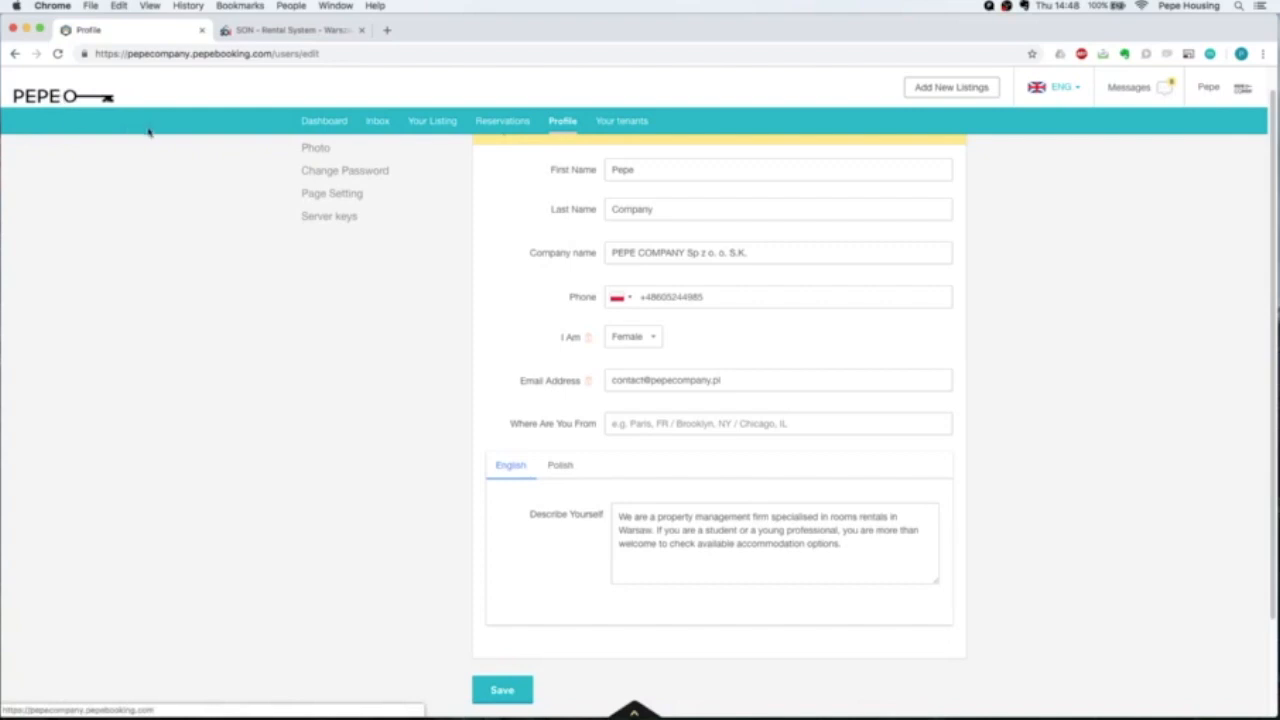
pyautogui.scroll(-1, 684, 484)
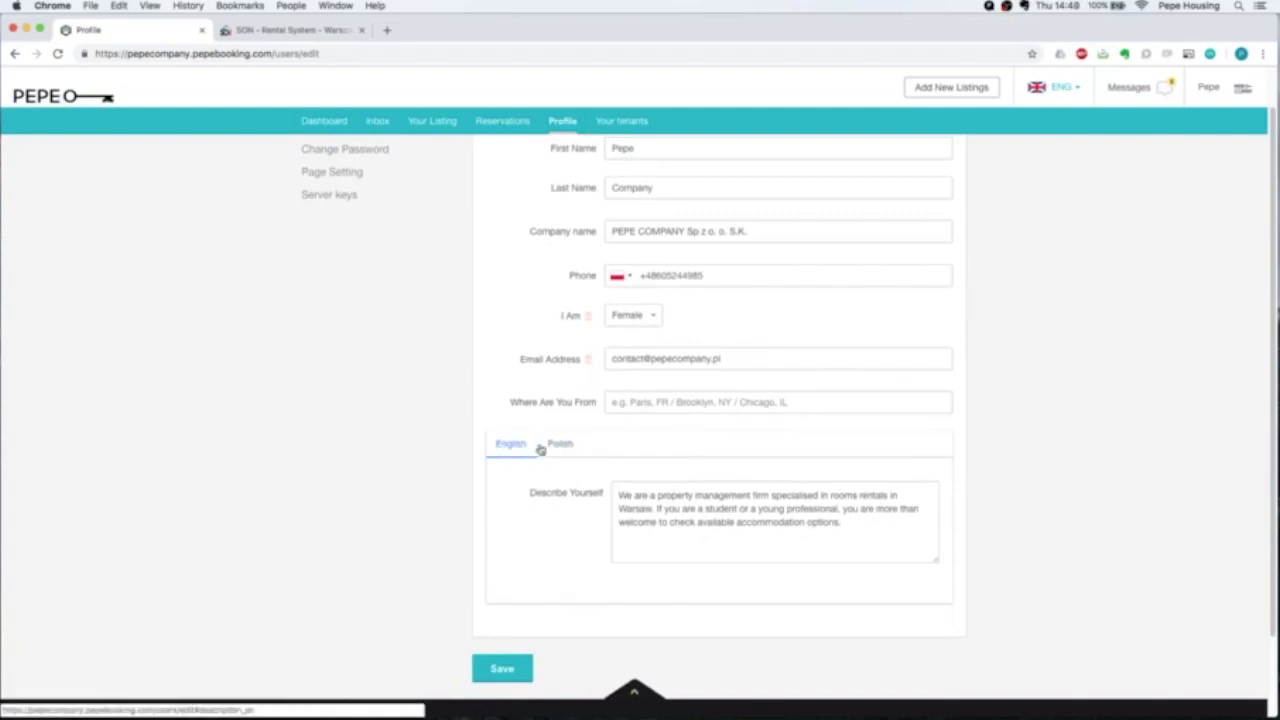
pyautogui.click(848, 532)
pyautogui.tripleClick(769, 530)
pyautogui.click(343, 389)
pyautogui.scroll(1, 349, 386)
pyautogui.click(328, 176)
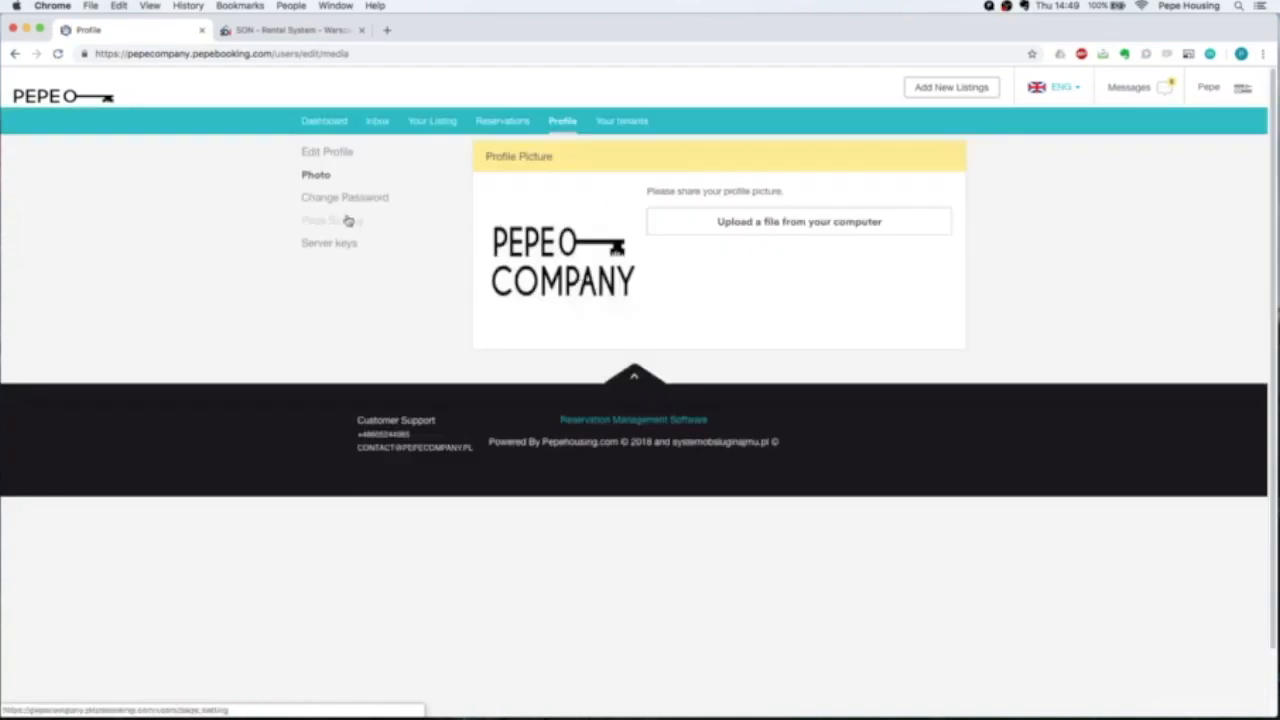
# Review Page Setting's SEO, Terms link, logo and cover sections, then go back to Dashboard.
pyautogui.click(336, 227)
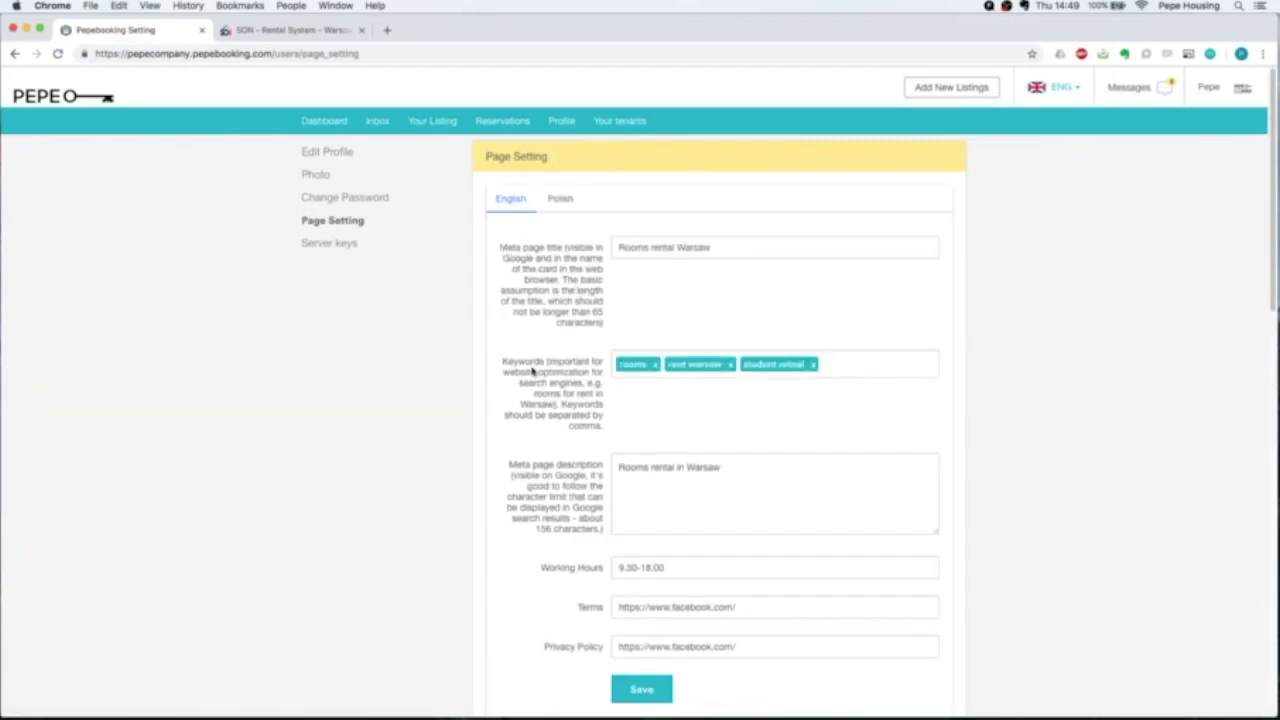
pyautogui.scroll(-2, 532, 370)
pyautogui.scroll(-1, 570, 375)
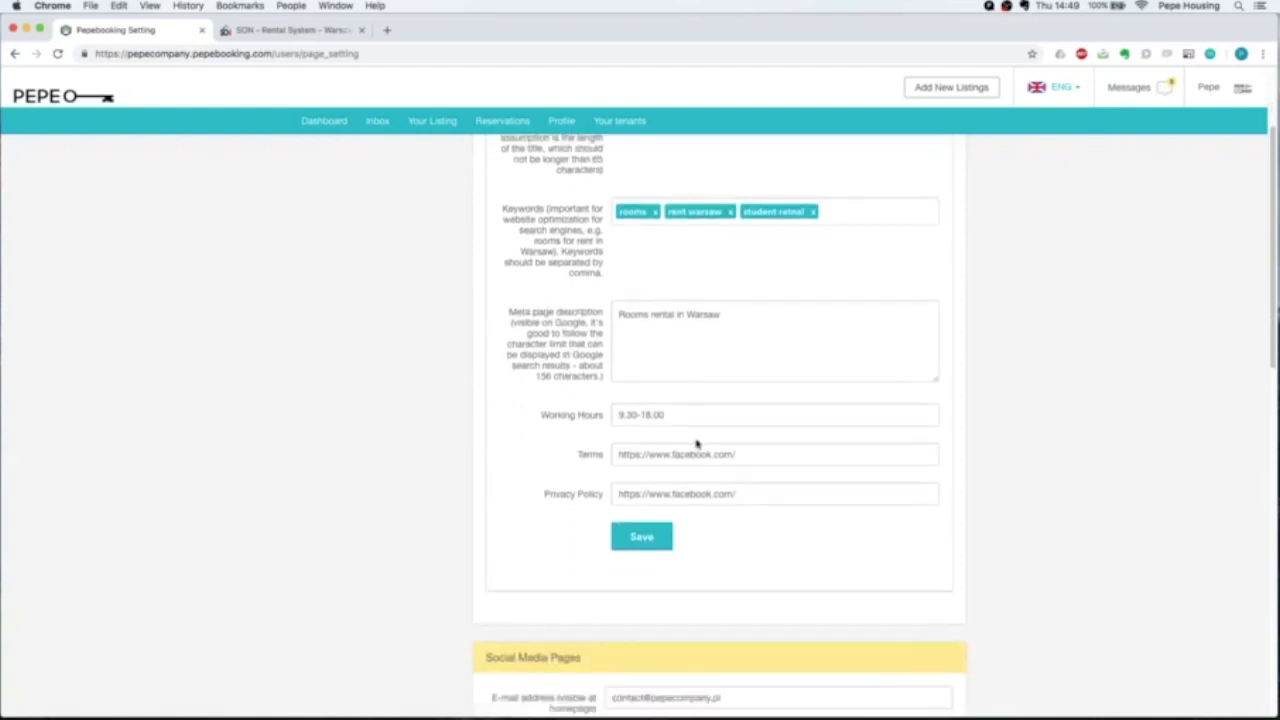
pyautogui.moveTo(754, 460); pyautogui.dragTo(617, 456)
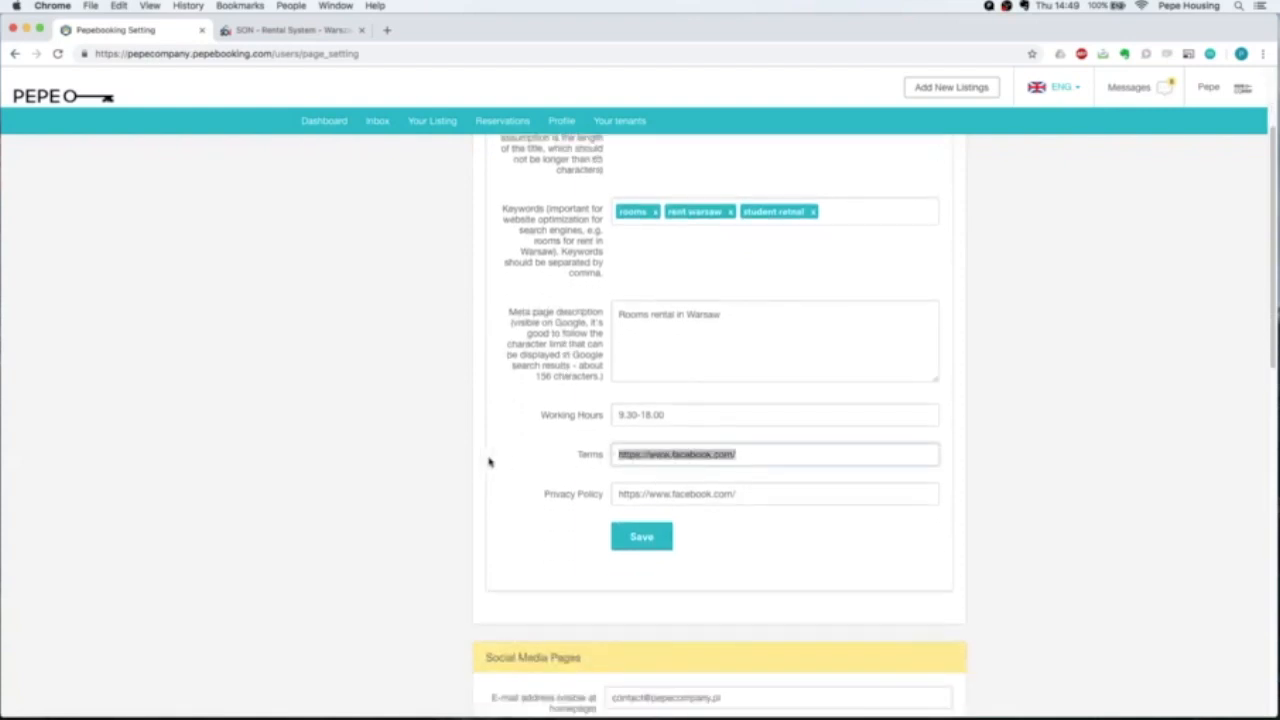
pyautogui.click(425, 488)
pyautogui.scroll(-6, 433, 480)
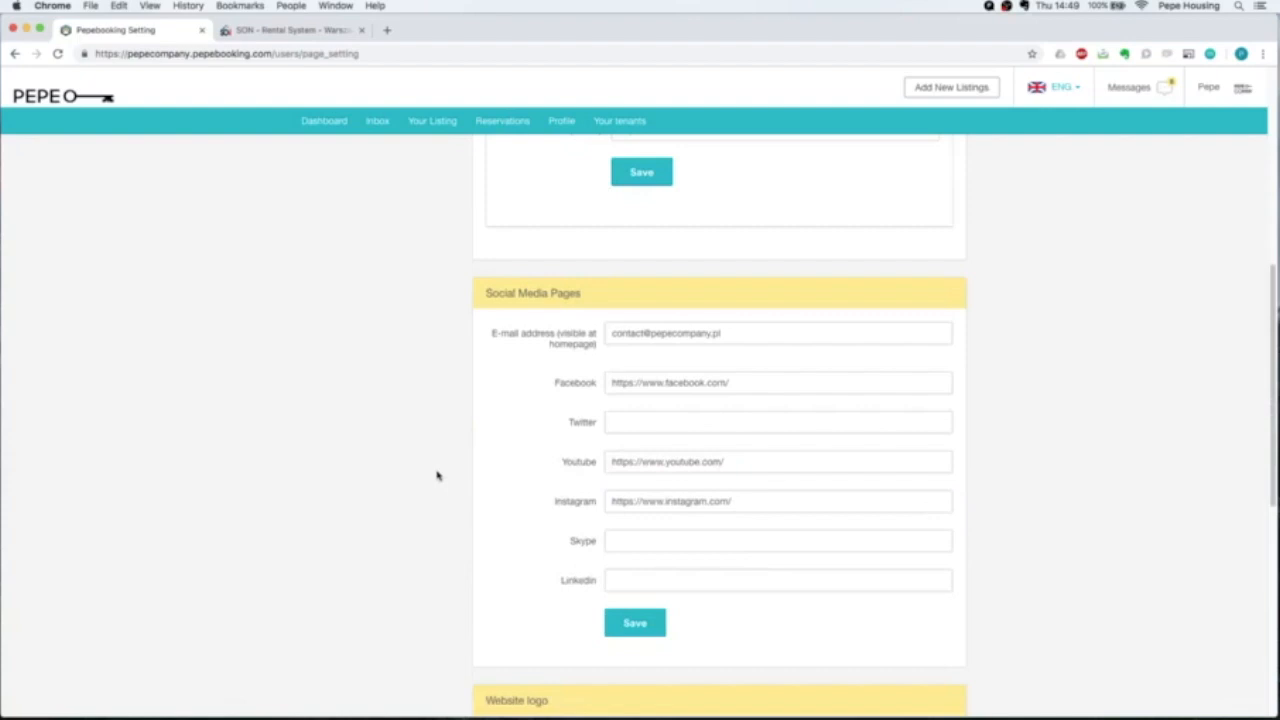
pyautogui.scroll(-8, 562, 456)
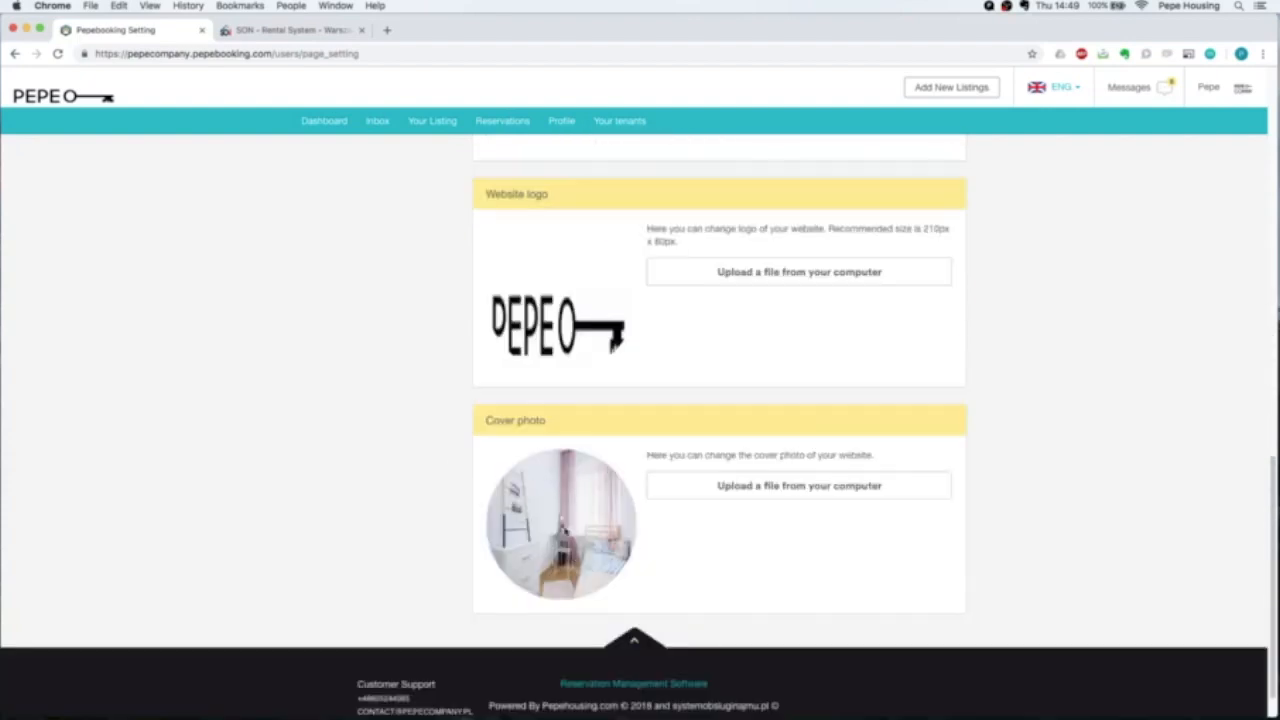
pyautogui.scroll(18, 545, 527)
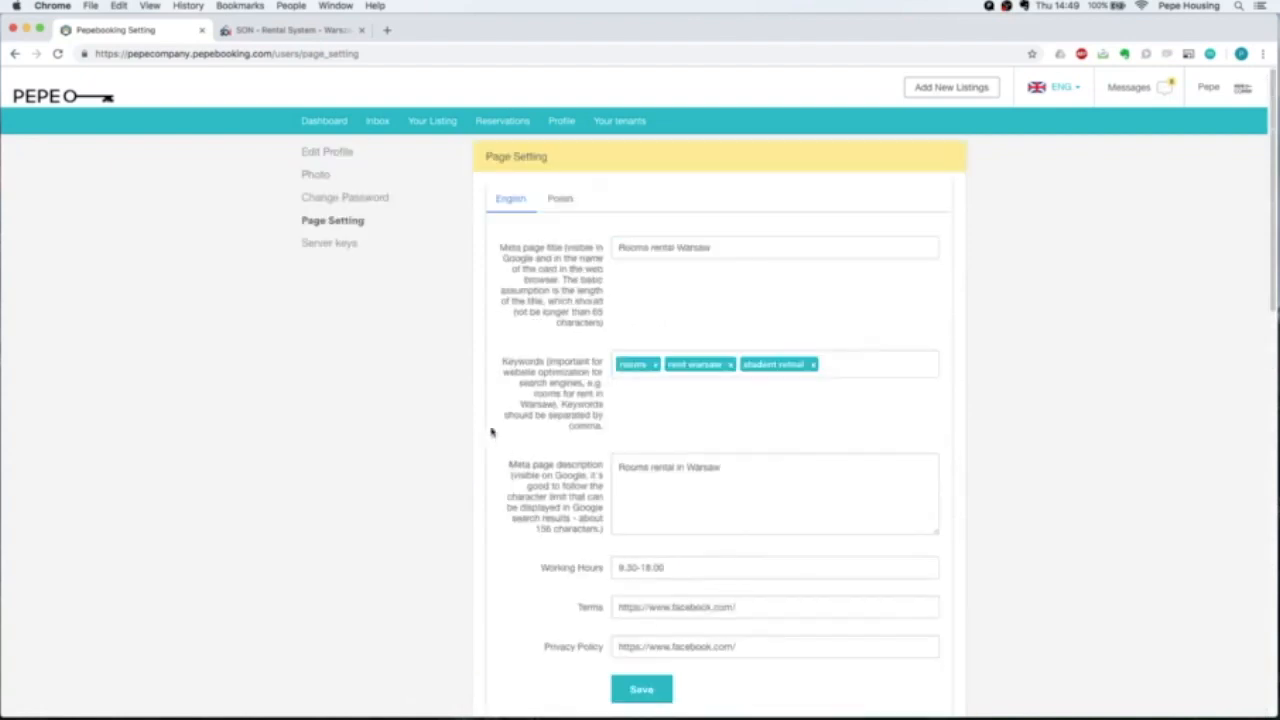
pyautogui.click(331, 128)
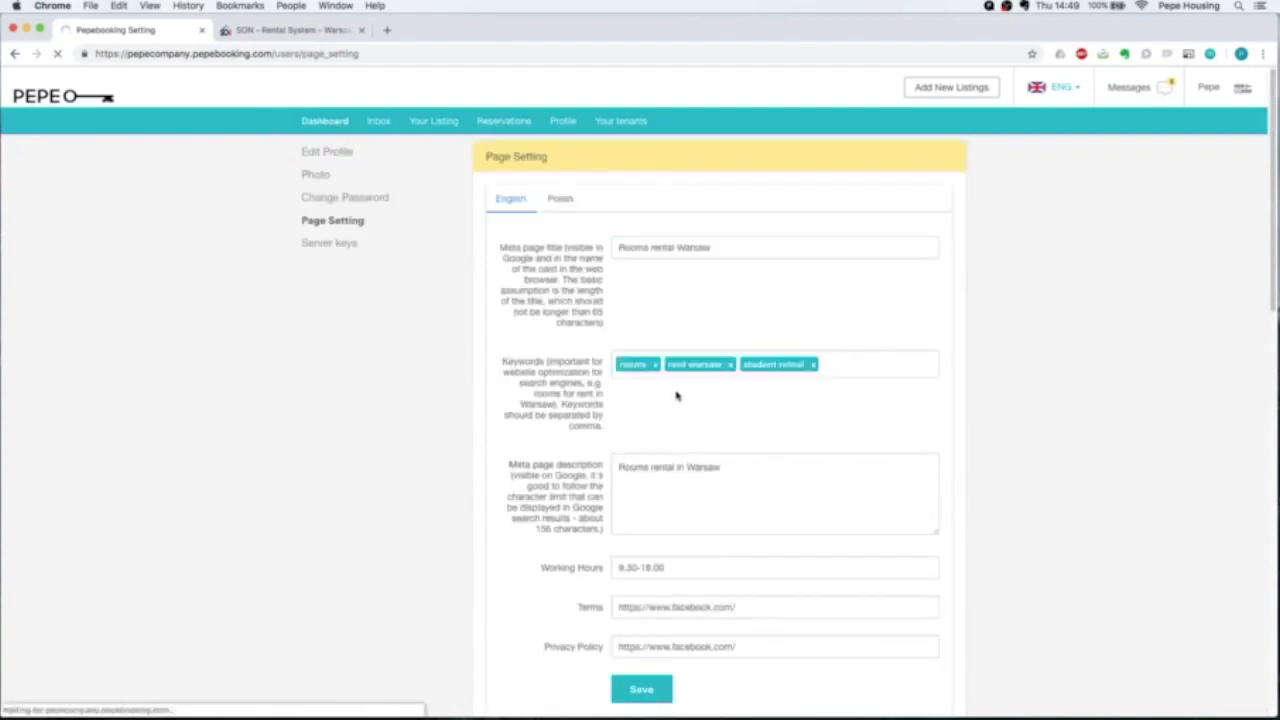
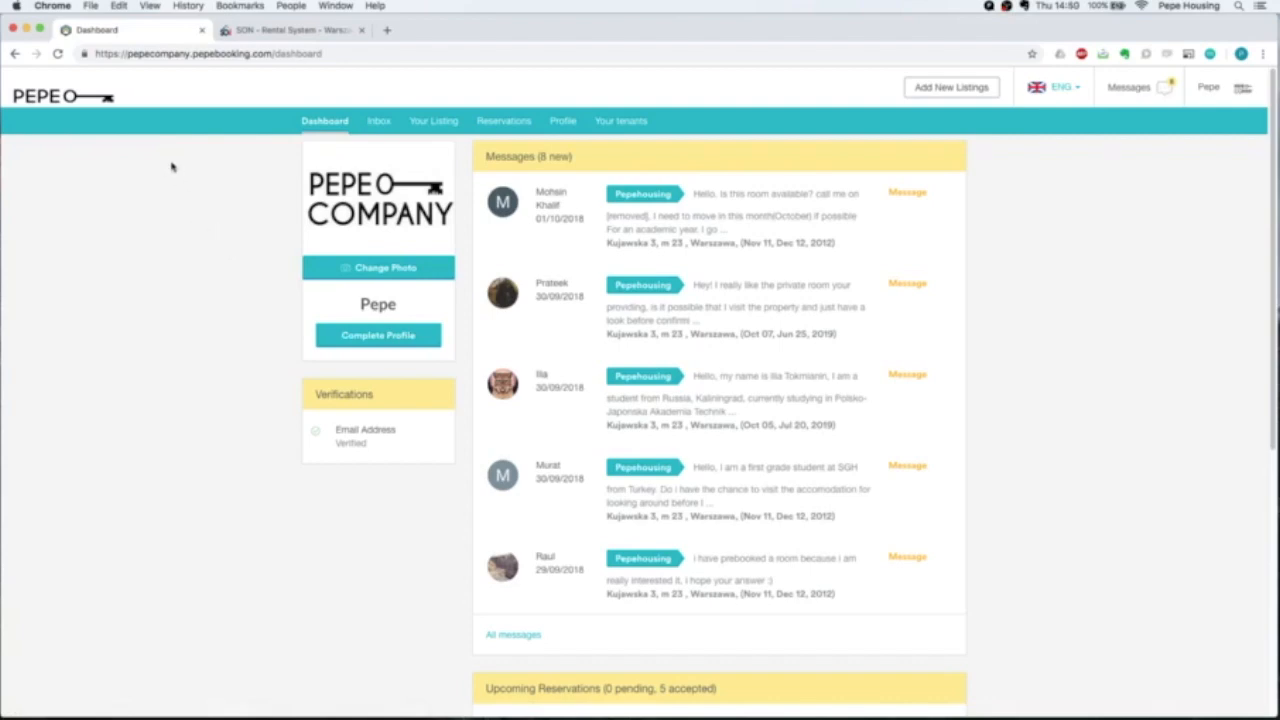
# Return to the rental system and scroll through the Home dashboard's notifications, contacts, sales and statistics.
pyautogui.click(268, 30)
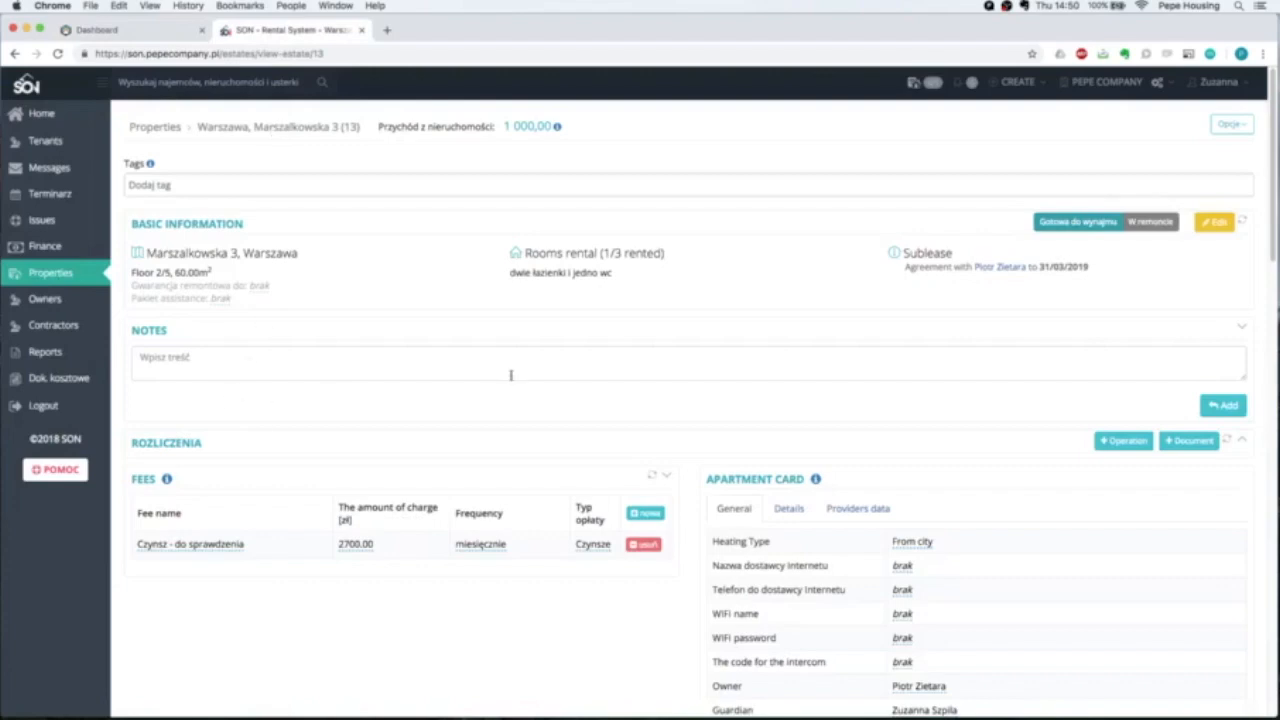
pyautogui.click(40, 113)
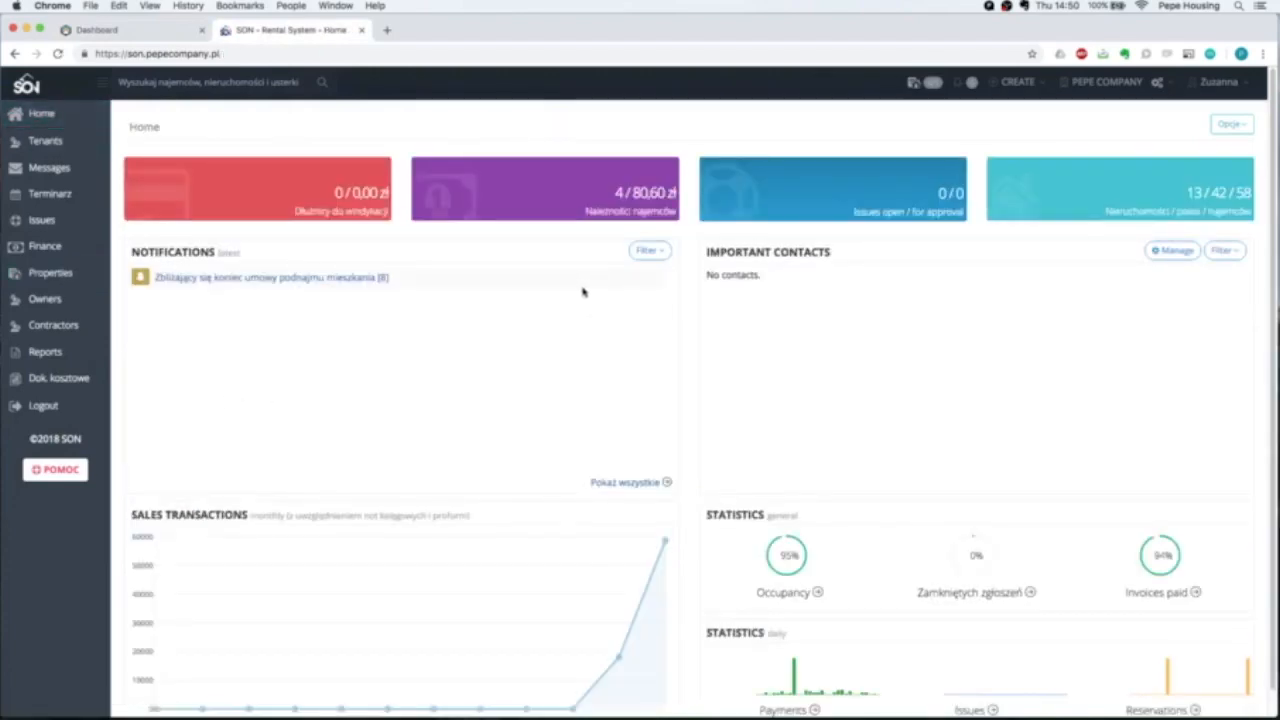
pyautogui.scroll(-1, 582, 291)
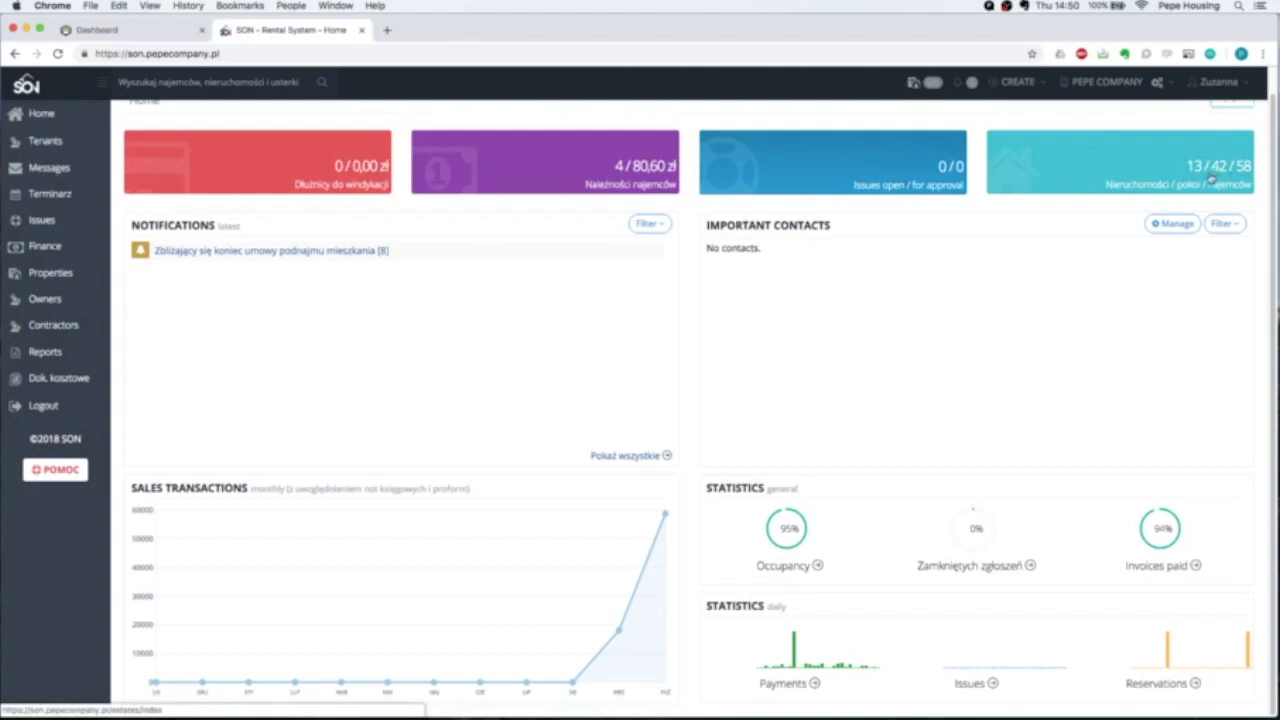
pyautogui.scroll(1, 589, 314)
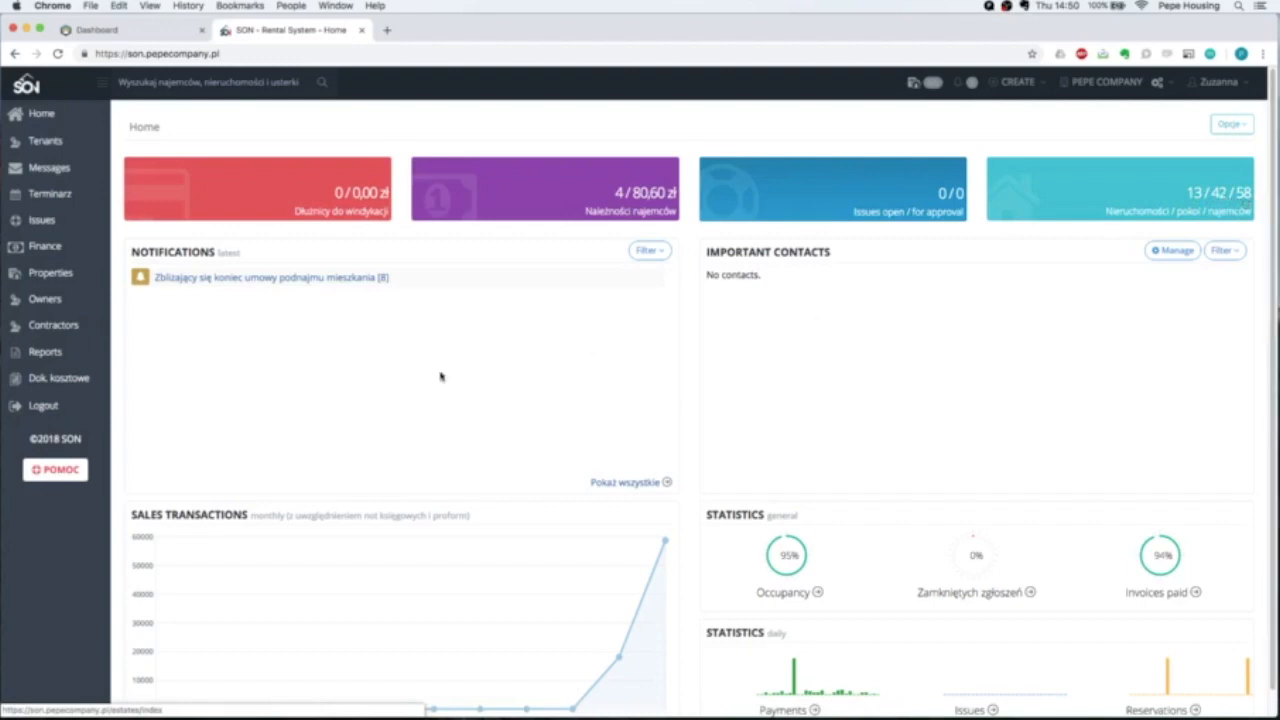
pyautogui.scroll(-1, 372, 381)
pyautogui.scroll(-2, 372, 381)
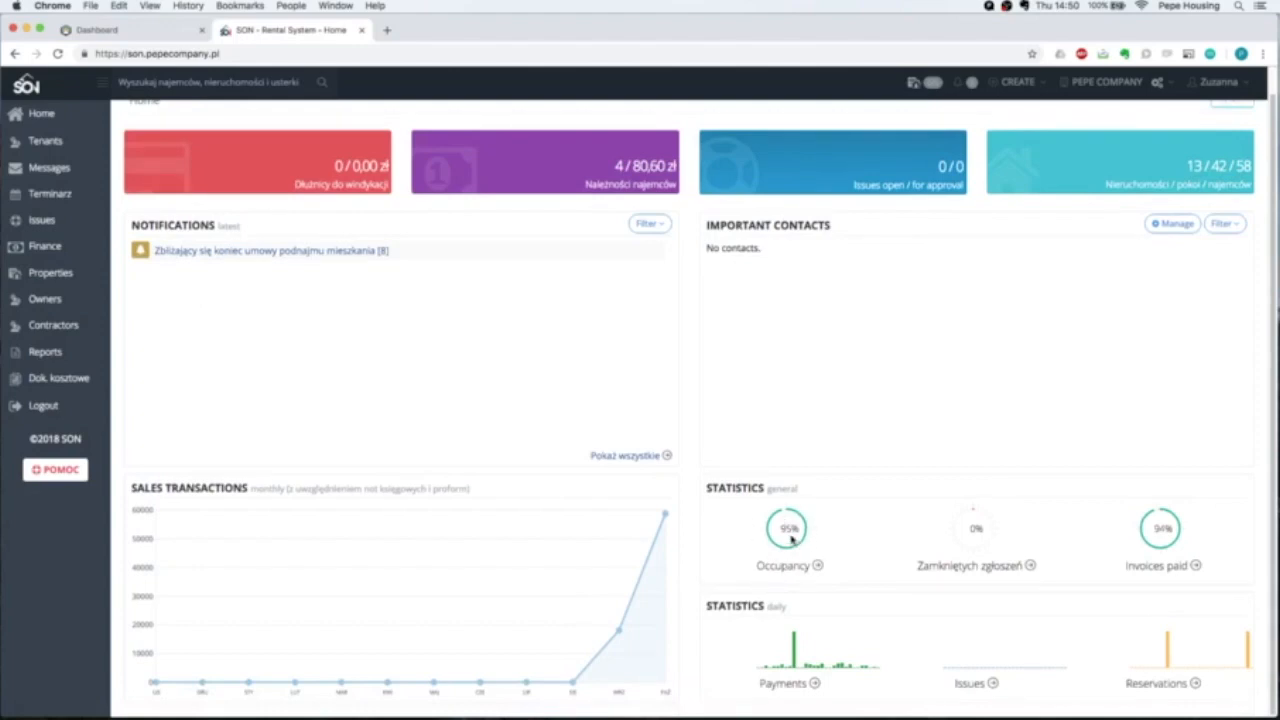
pyautogui.scroll(2, 160, 354)
# Open the Tenants page and scroll through the tenant list.
pyautogui.click(43, 145)
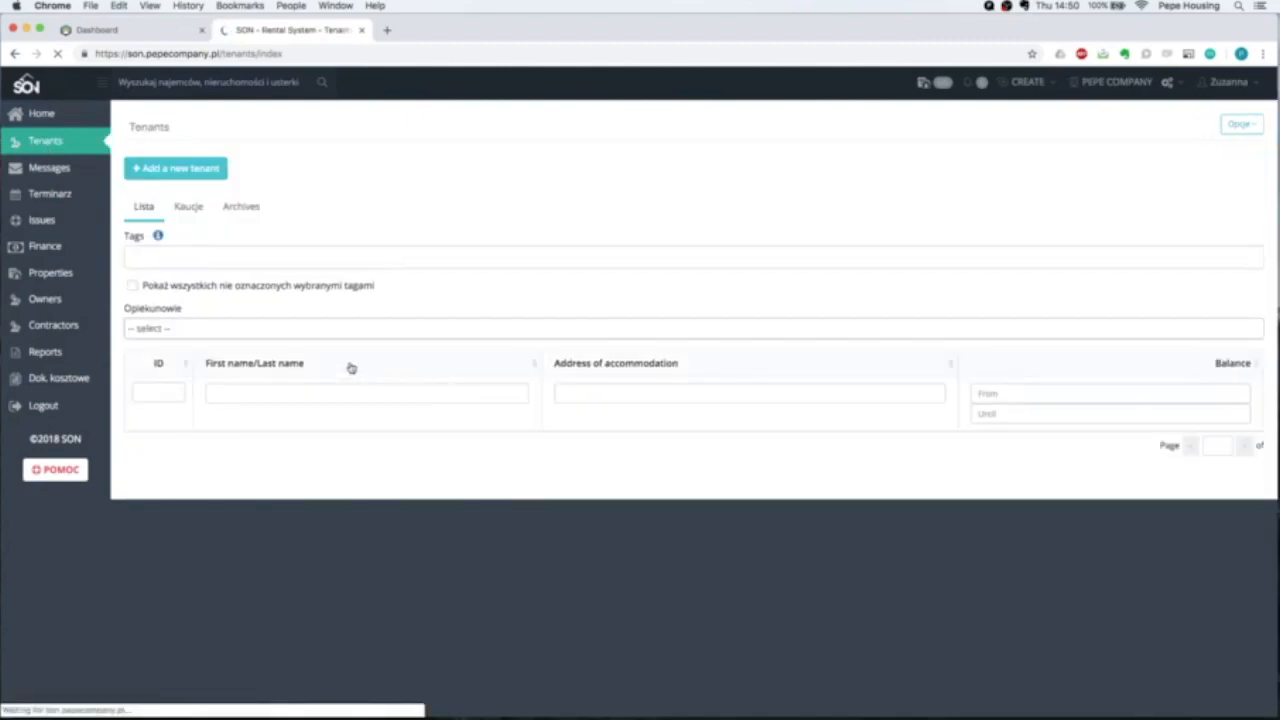
pyautogui.scroll(-15, 317, 343)
pyautogui.scroll(15, 317, 345)
pyautogui.scroll(-15, 317, 345)
pyautogui.scroll(20, 317, 345)
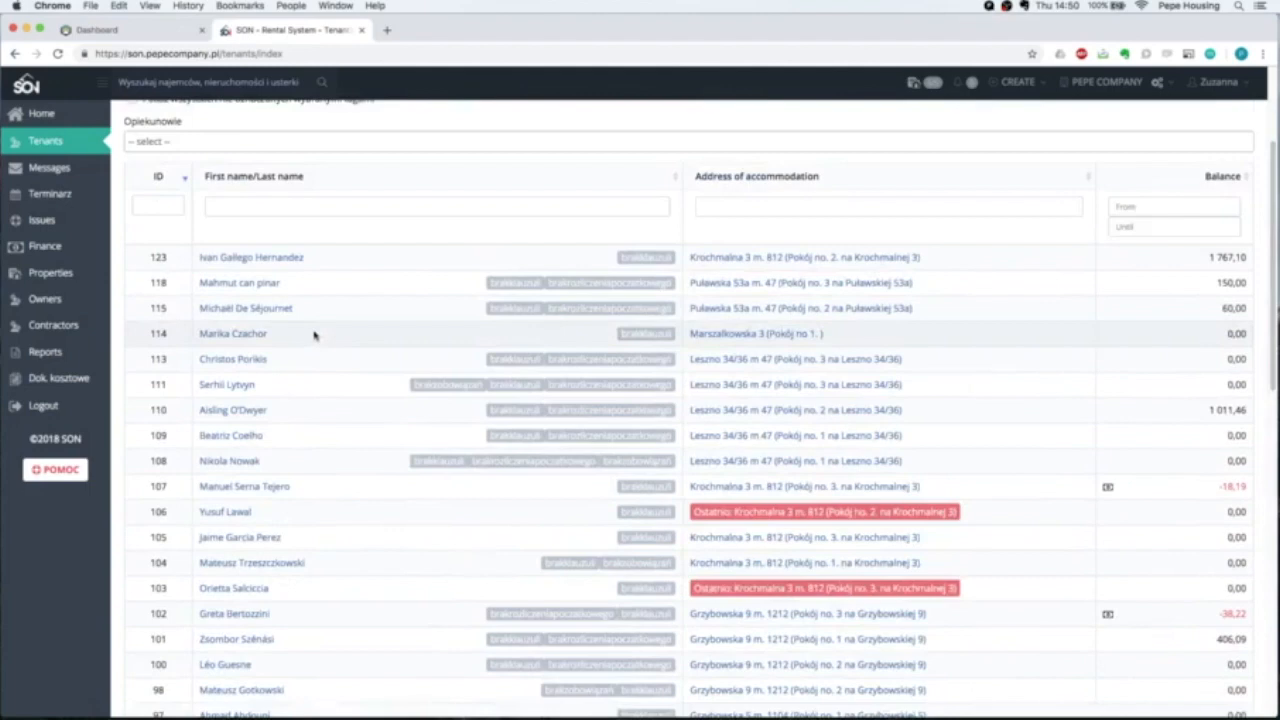
# Open Messages and scroll through the sent messages.
pyautogui.click(50, 168)
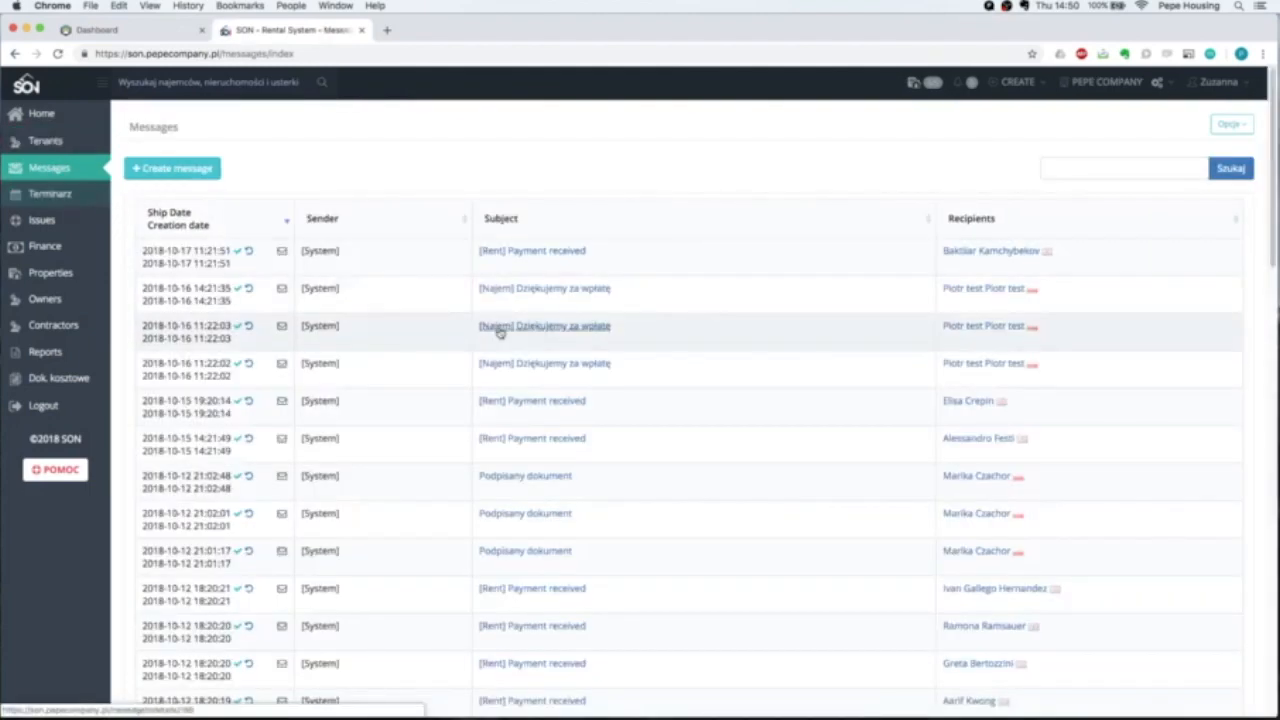
pyautogui.scroll(-5, 448, 291)
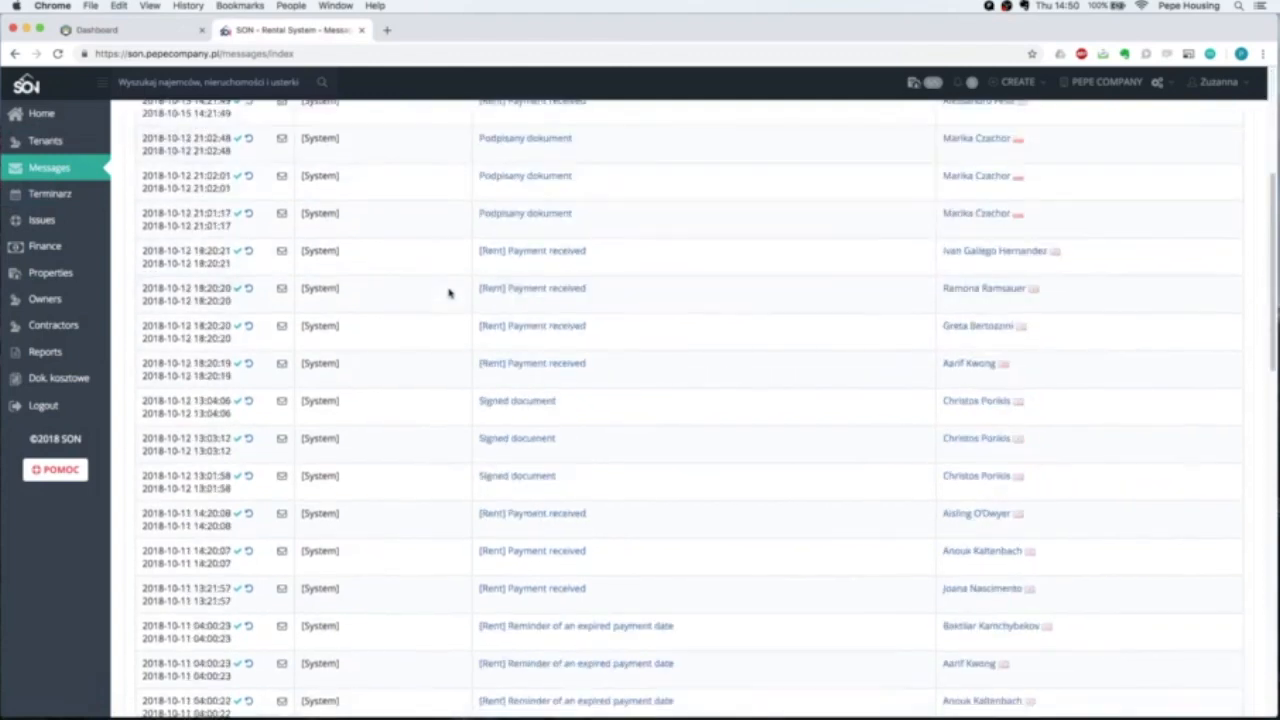
pyautogui.scroll(-4, 448, 291)
pyautogui.scroll(8, 448, 291)
pyautogui.scroll(2, 448, 291)
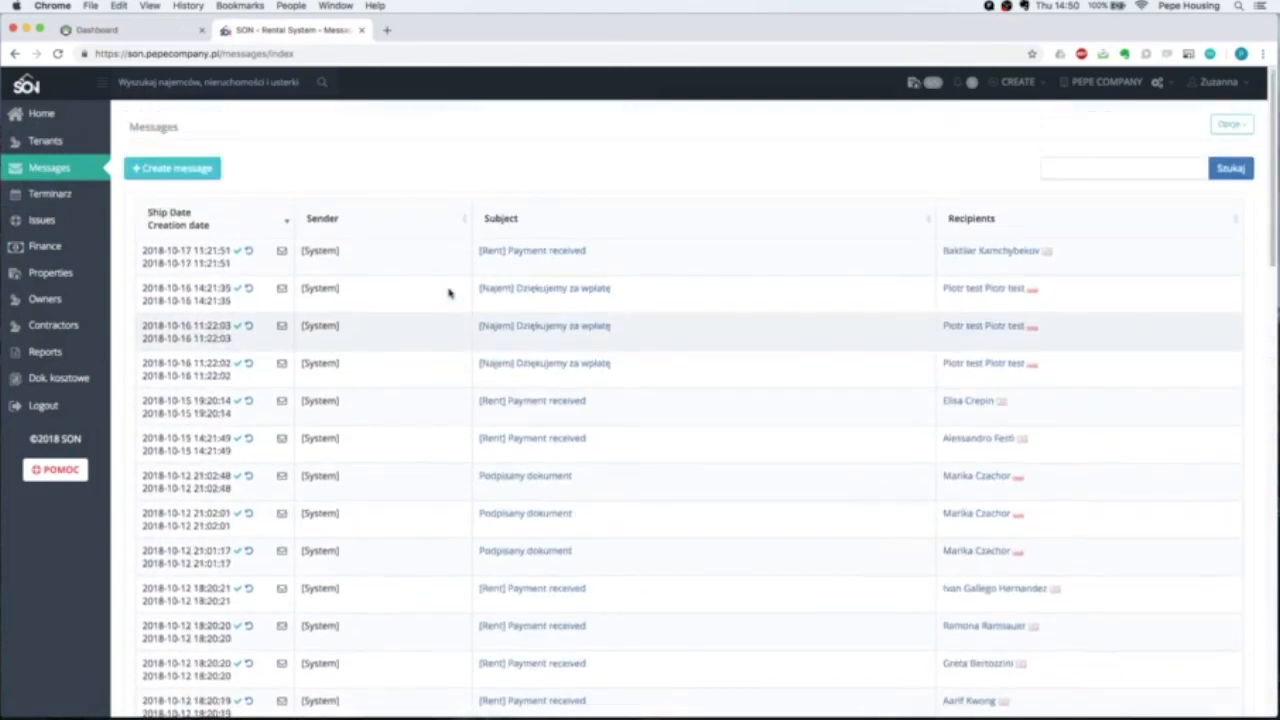
# Visit the Terminarz calendar and the Issues list, ending on Finance.
pyautogui.click(62, 200)
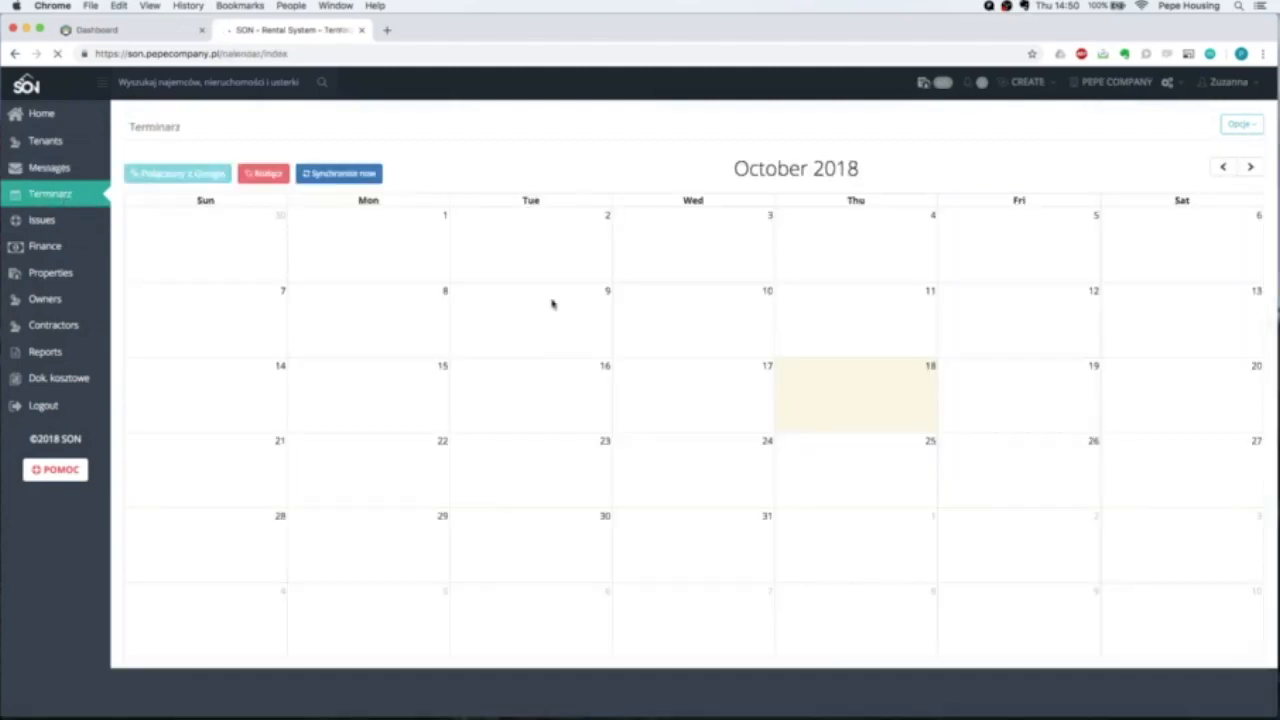
pyautogui.click(50, 222)
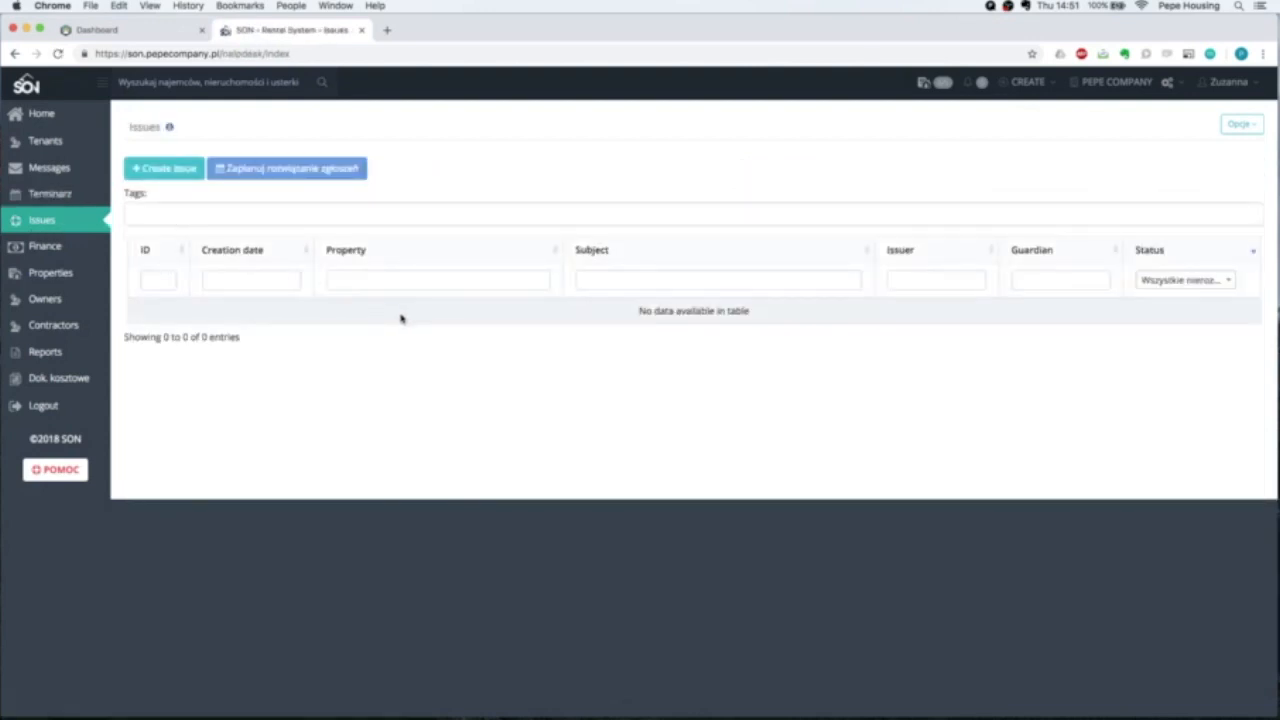
pyautogui.click(48, 250)
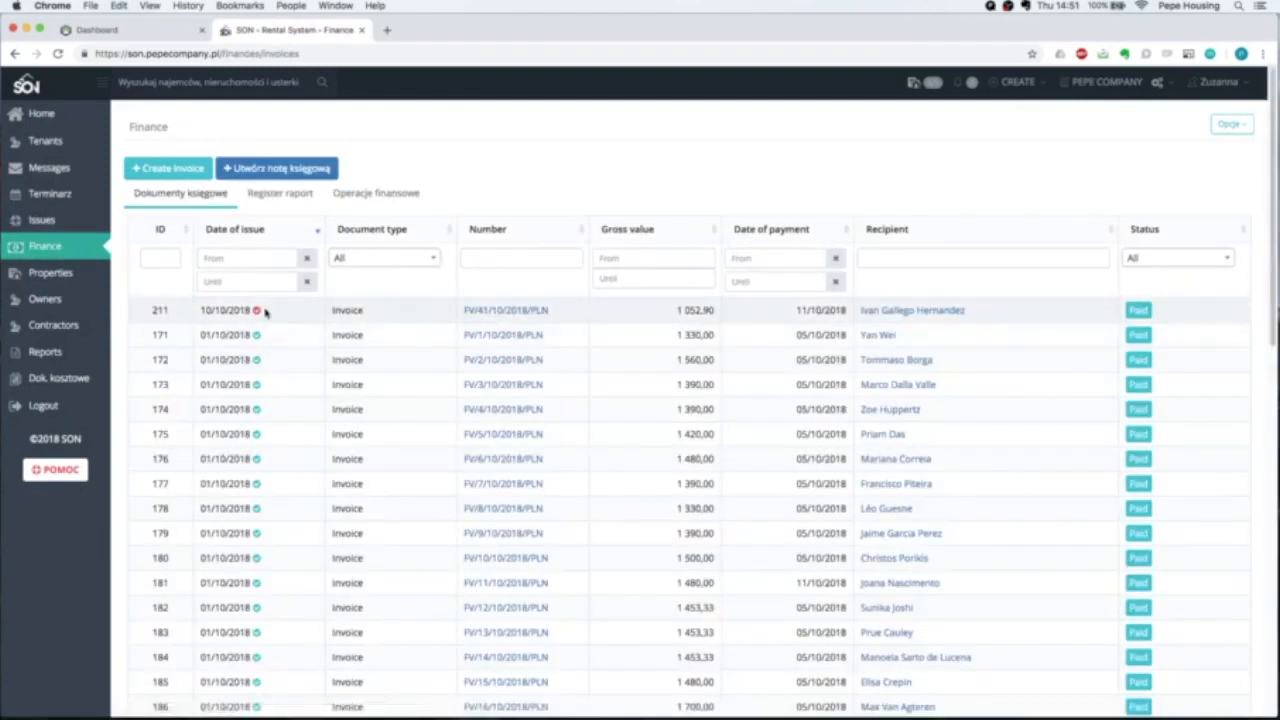
# Open invoice FV/41/10/2018/PLN and display it as a printable document.
pyautogui.scroll(-5, 243, 330)
pyautogui.scroll(5, 243, 349)
pyautogui.scroll(-2, 1137, 388)
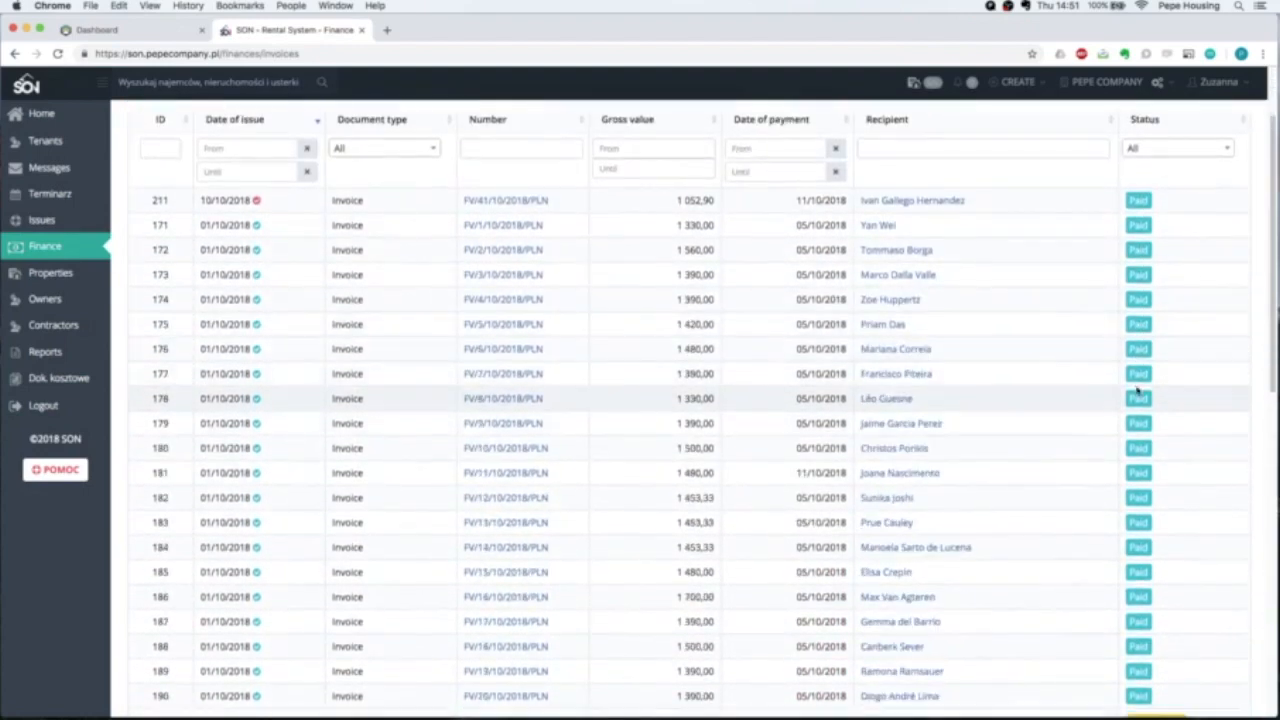
pyautogui.scroll(-1, 1137, 390)
pyautogui.scroll(3, 247, 297)
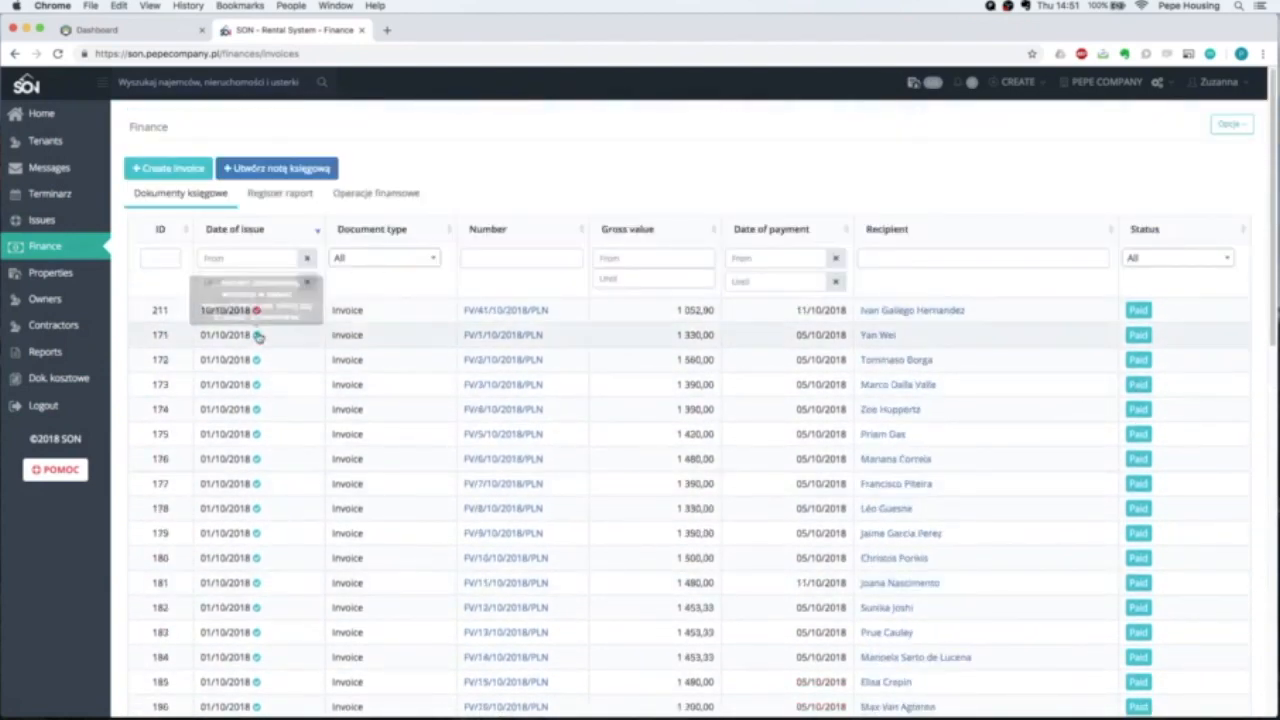
pyautogui.click(507, 312)
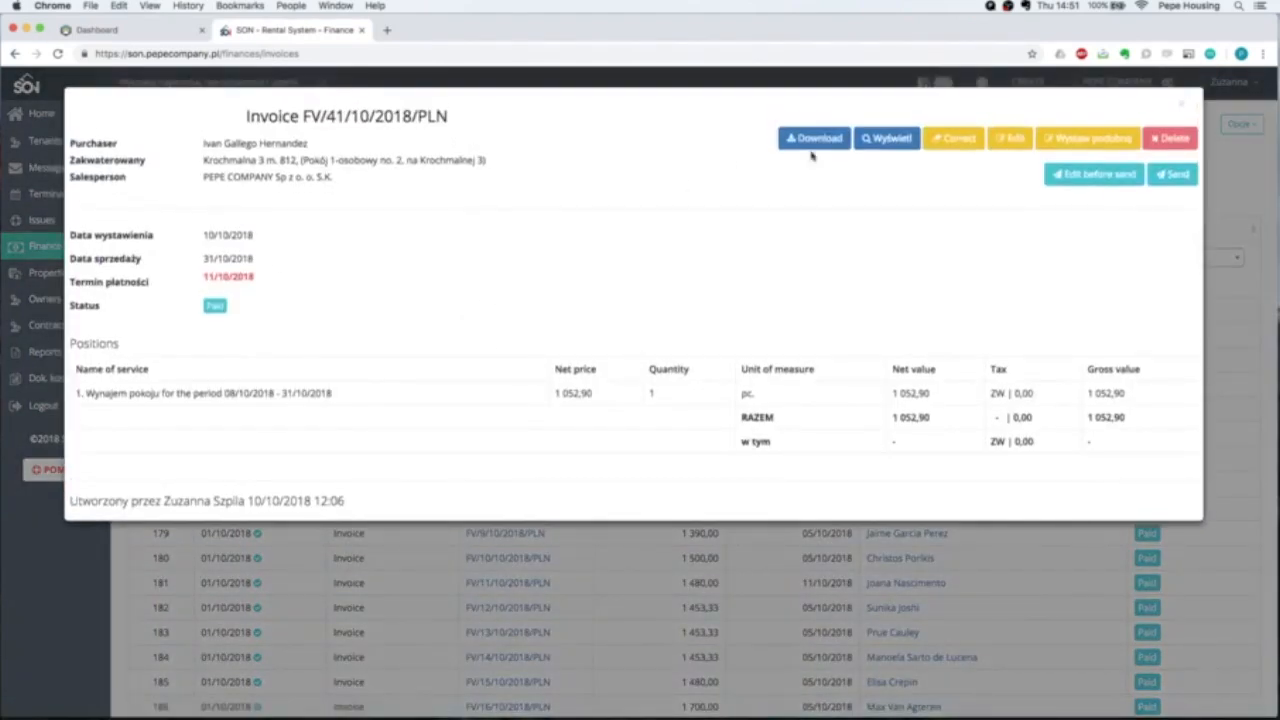
pyautogui.click(875, 138)
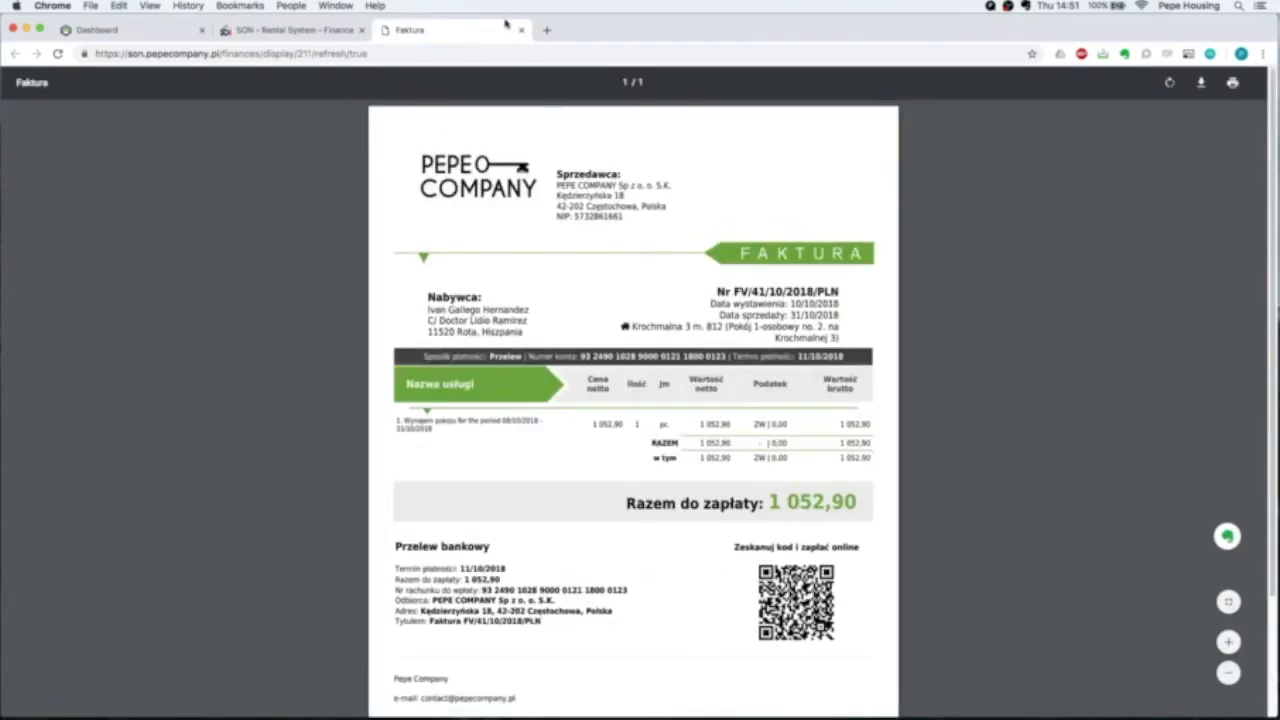
# Close the Faktura preview and invoice details, then go to Properties.
pyautogui.click(521, 31)
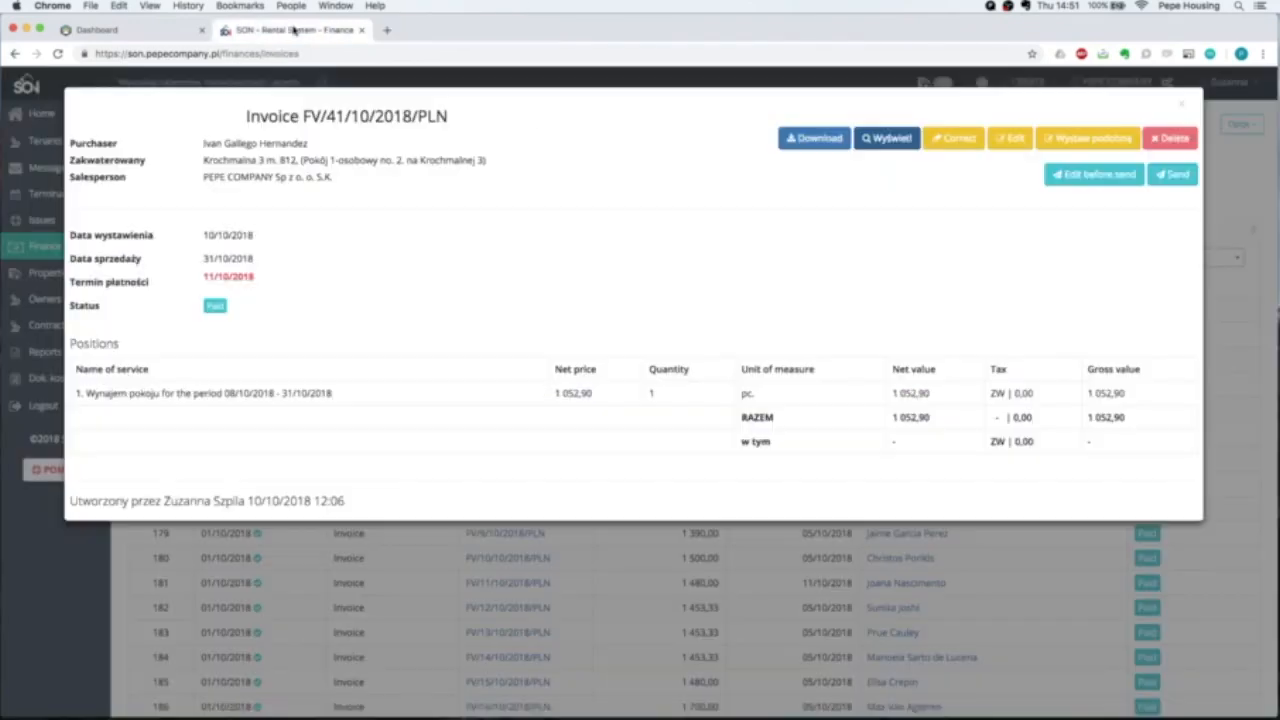
pyautogui.click(1180, 106)
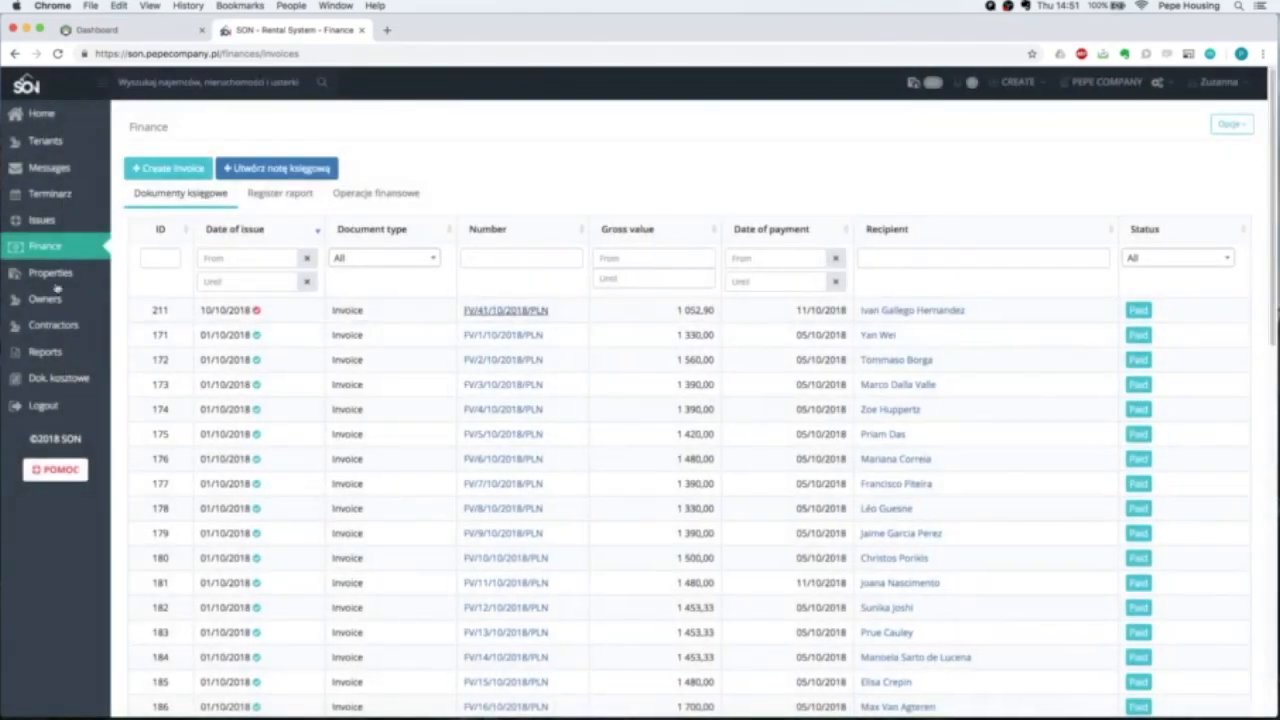
pyautogui.click(42, 274)
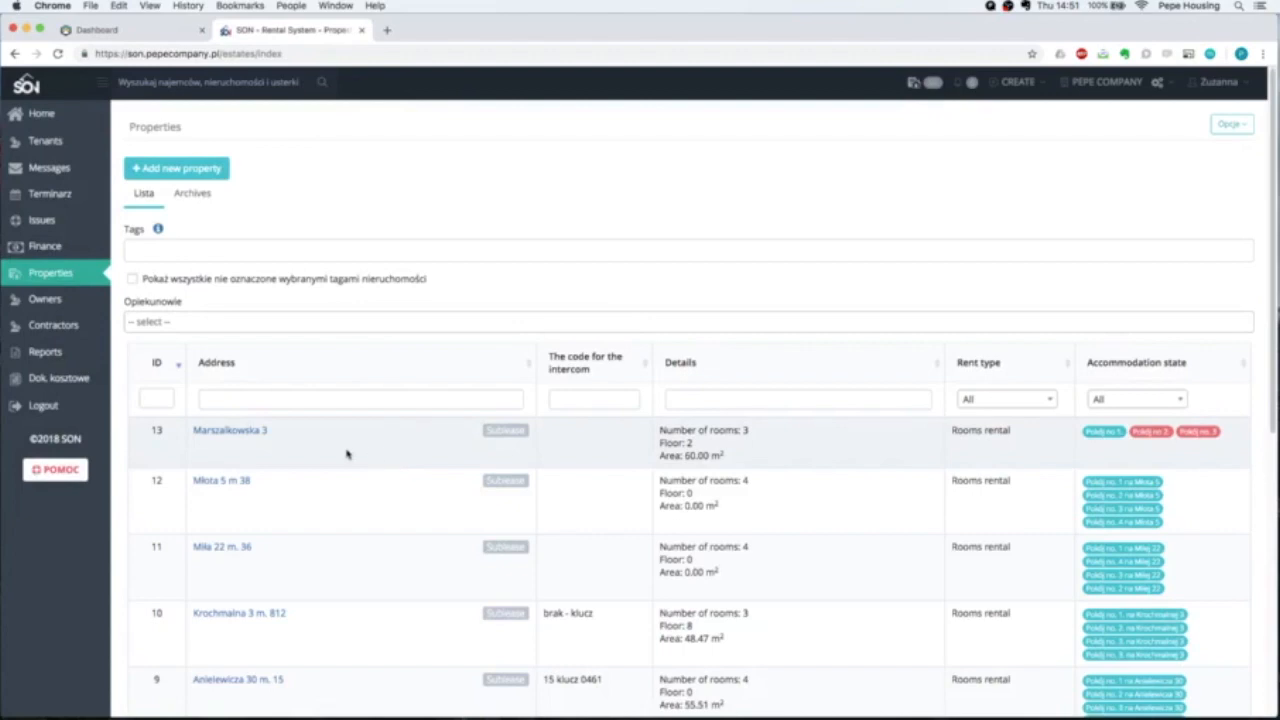
pyautogui.scroll(-10, 240, 437)
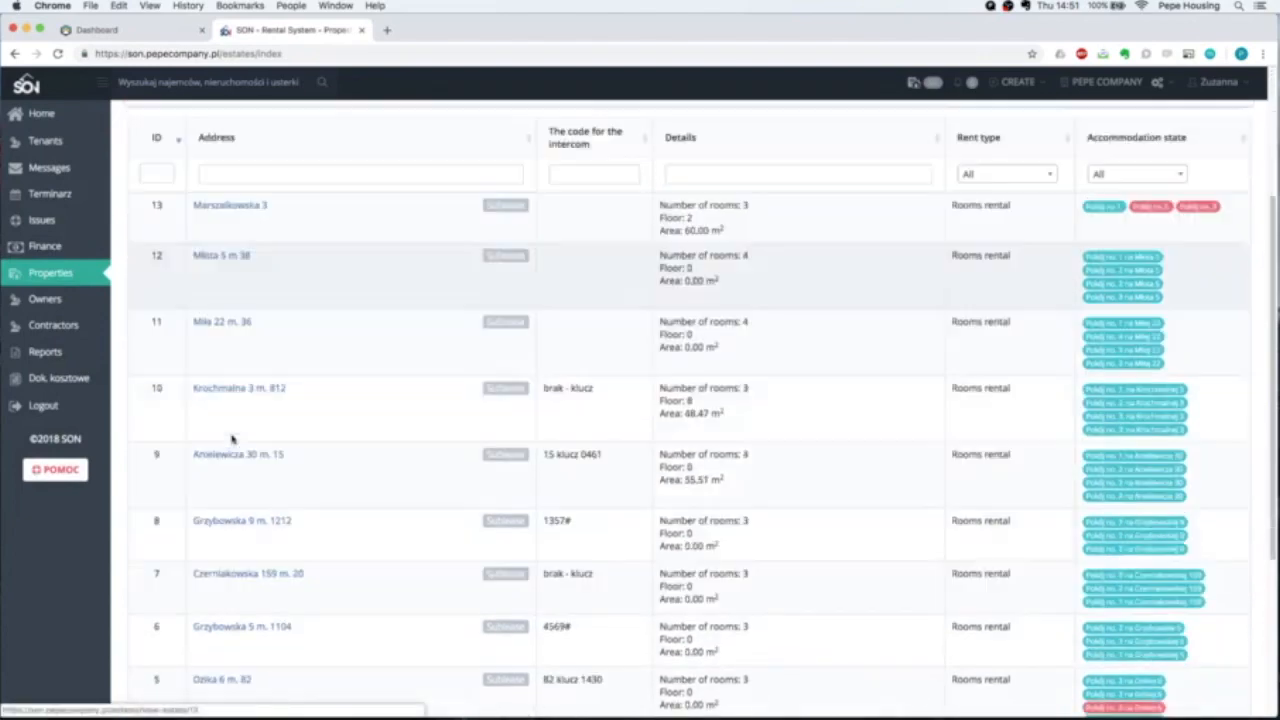
pyautogui.scroll(9, 206, 377)
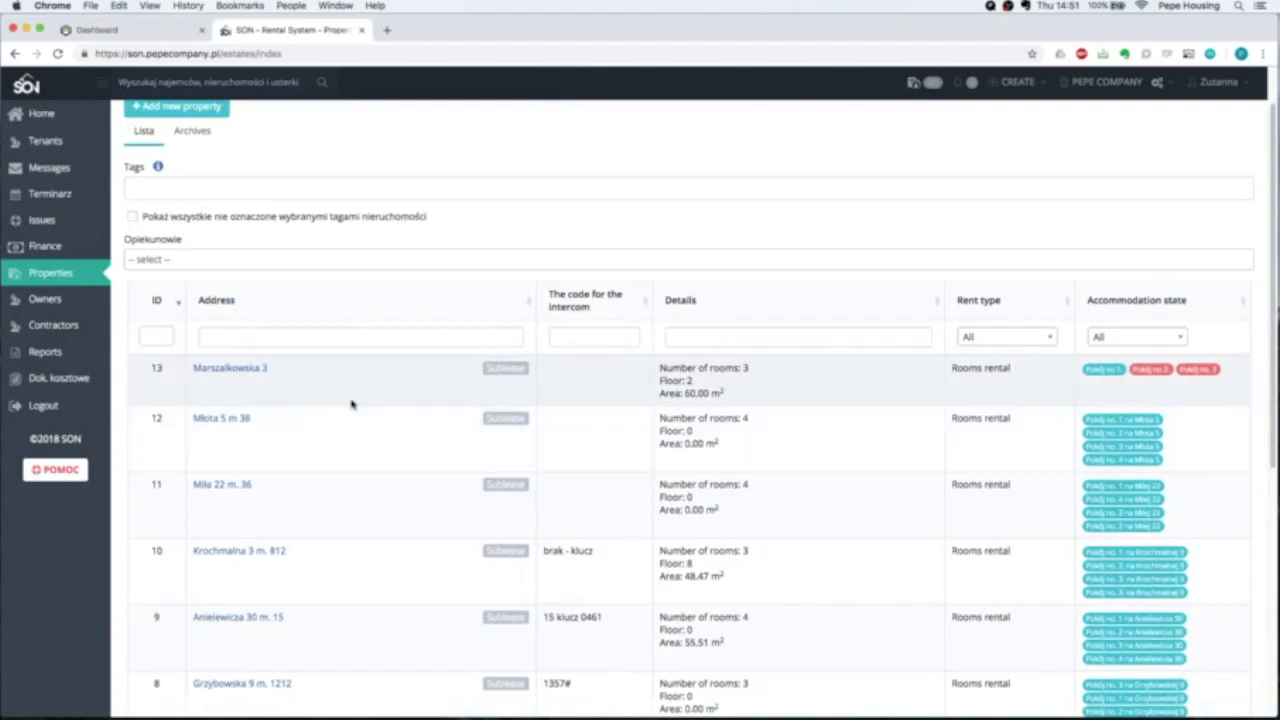
pyautogui.click(255, 369)
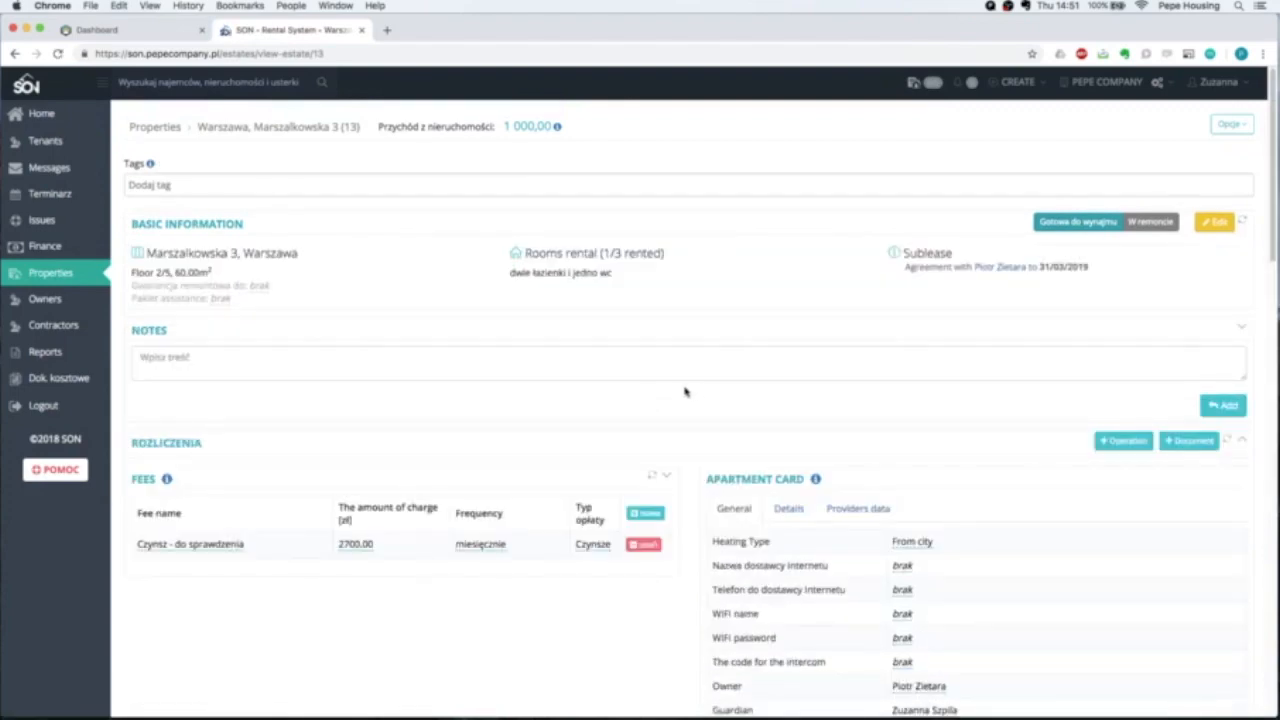
pyautogui.scroll(-10, 680, 391)
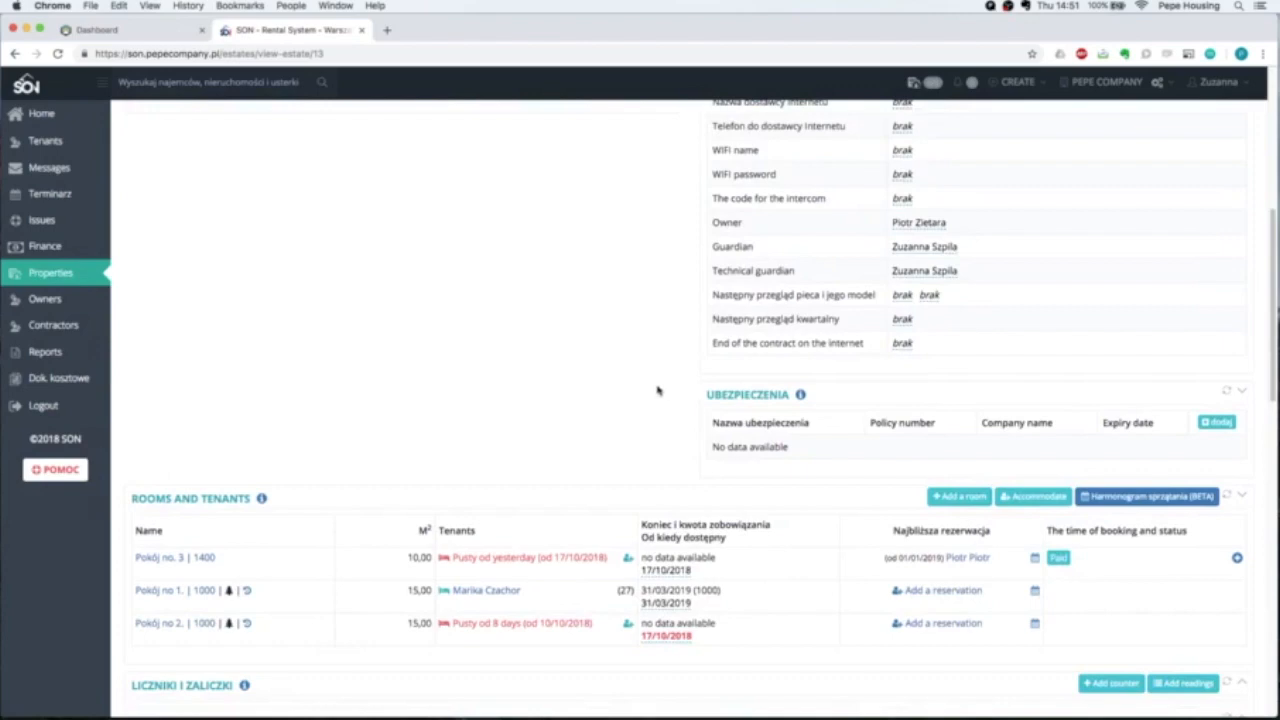
pyautogui.scroll(-3, 663, 389)
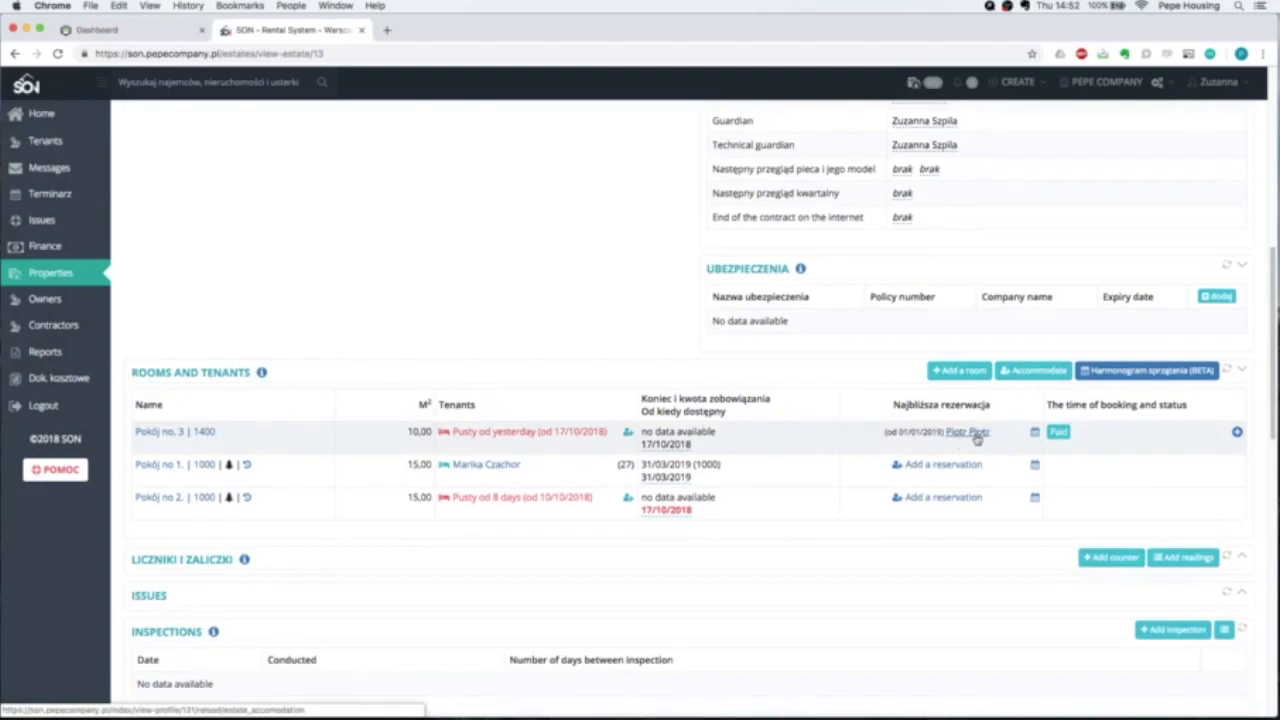
pyautogui.scroll(-1, 976, 440)
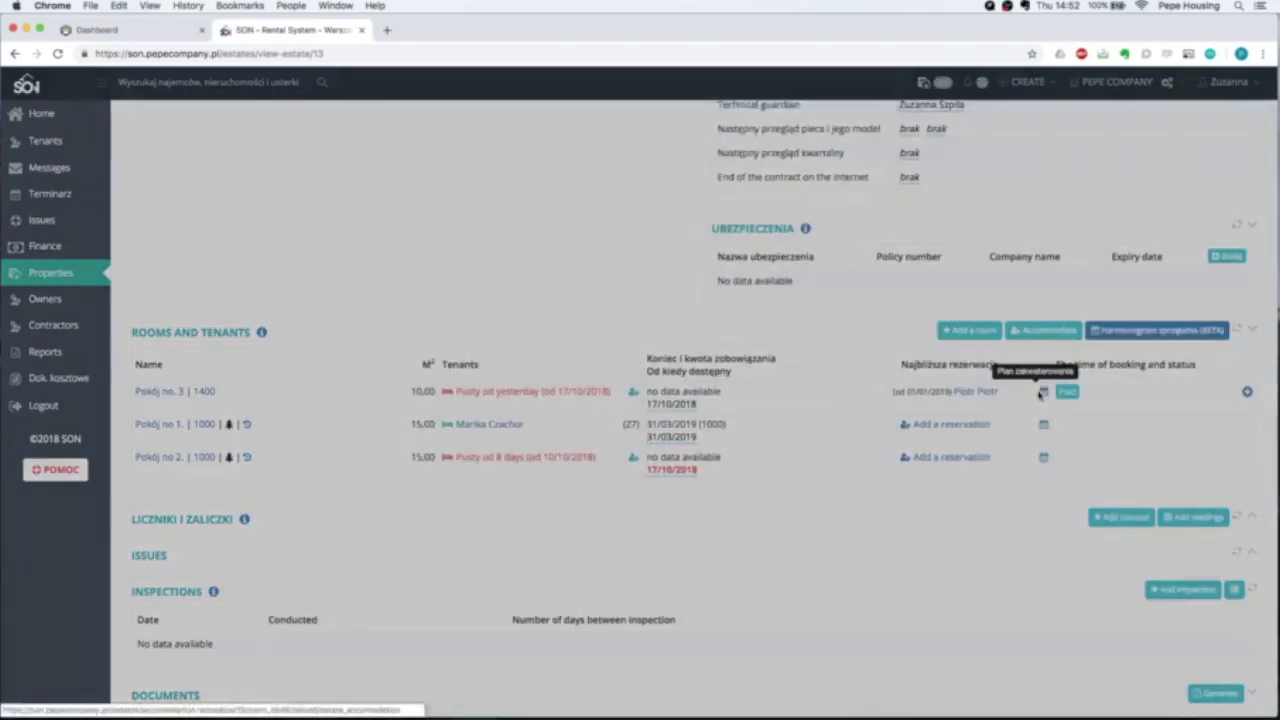
# Check room no. 3's accommodation plan dates from 01/01/2019 and balance, then close it.
pyautogui.click(1035, 391)
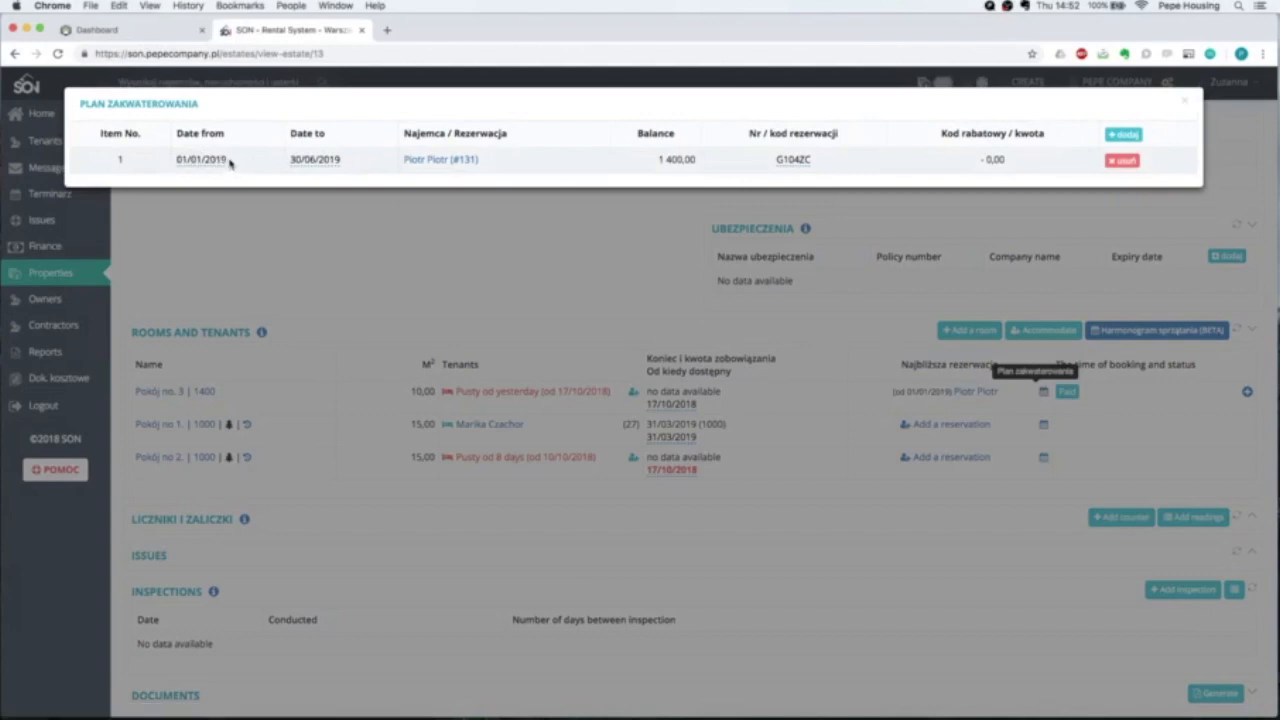
pyautogui.moveTo(232, 165); pyautogui.dragTo(175, 164)
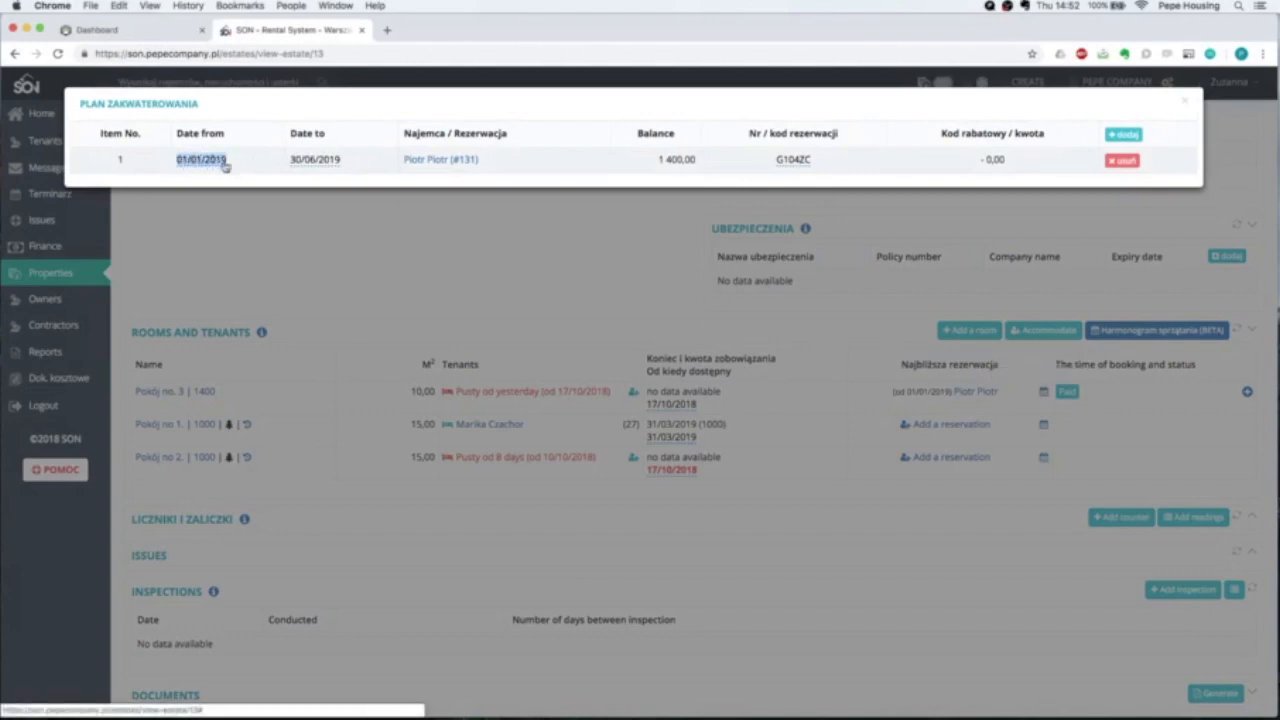
pyautogui.moveTo(345, 166); pyautogui.dragTo(284, 164)
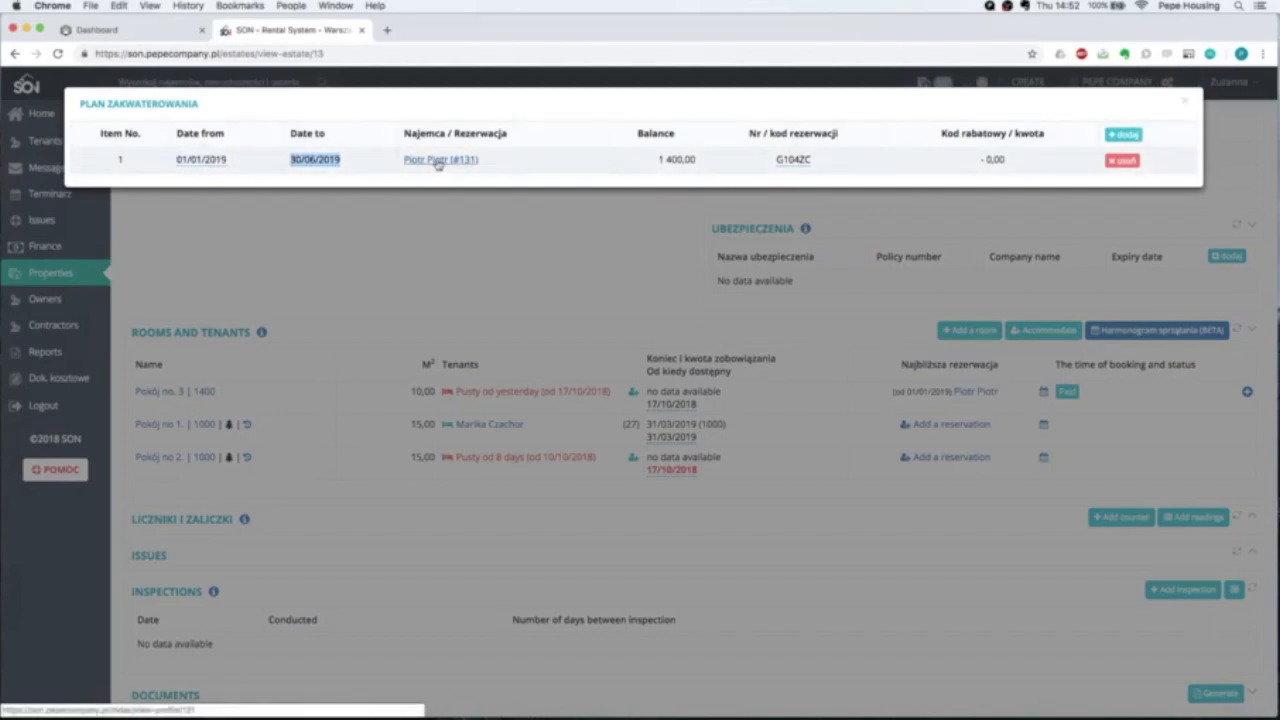
pyautogui.moveTo(660, 159); pyautogui.dragTo(705, 163)
pyautogui.click(652, 164)
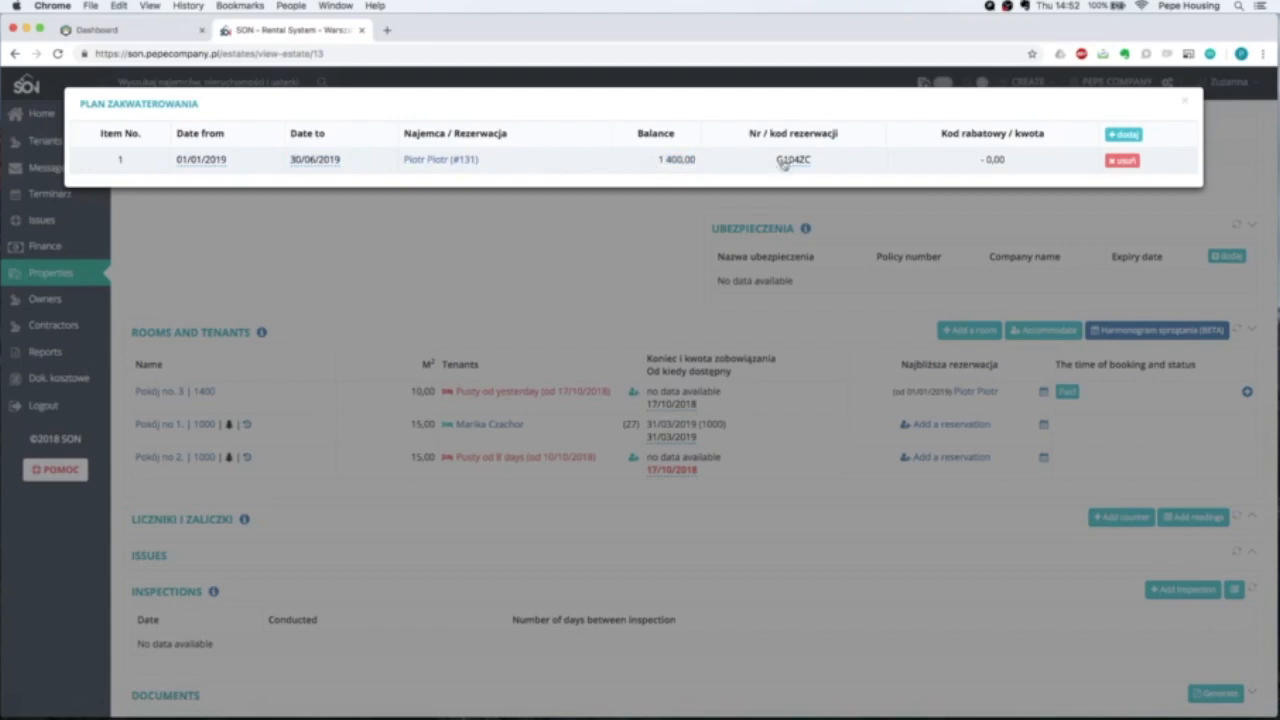
pyautogui.click(884, 313)
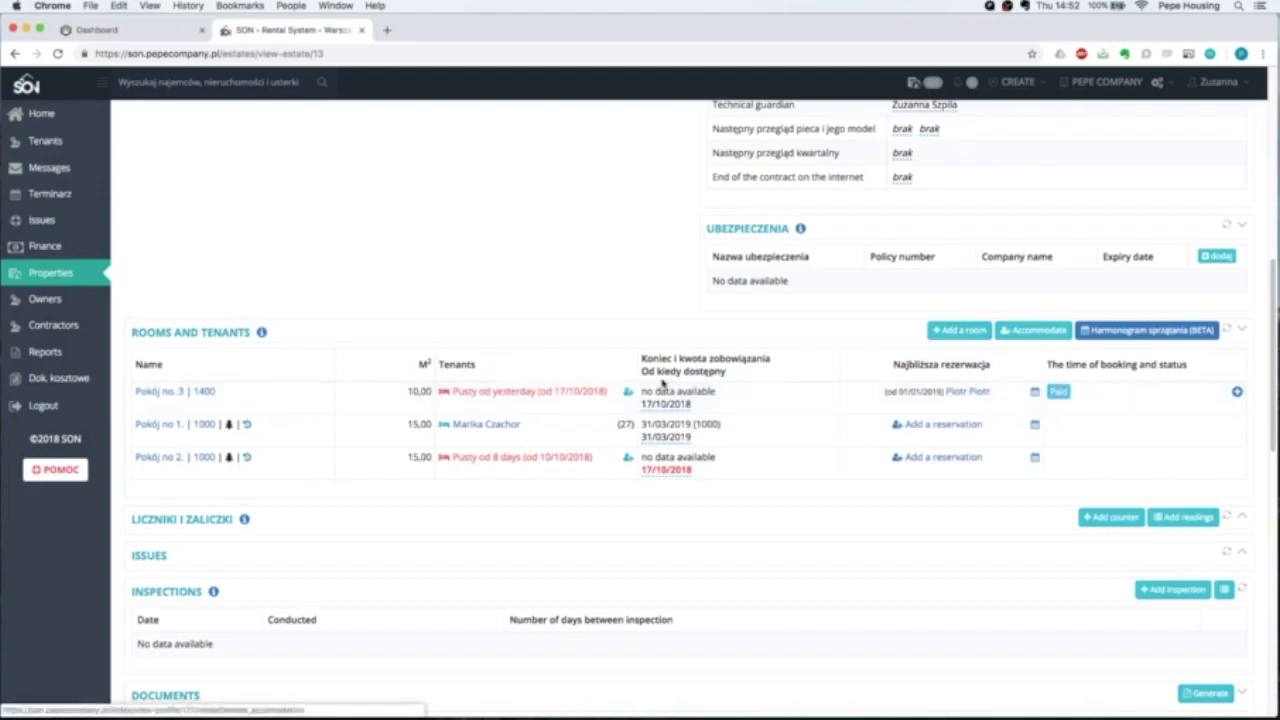
pyautogui.scroll(-1, 460, 390)
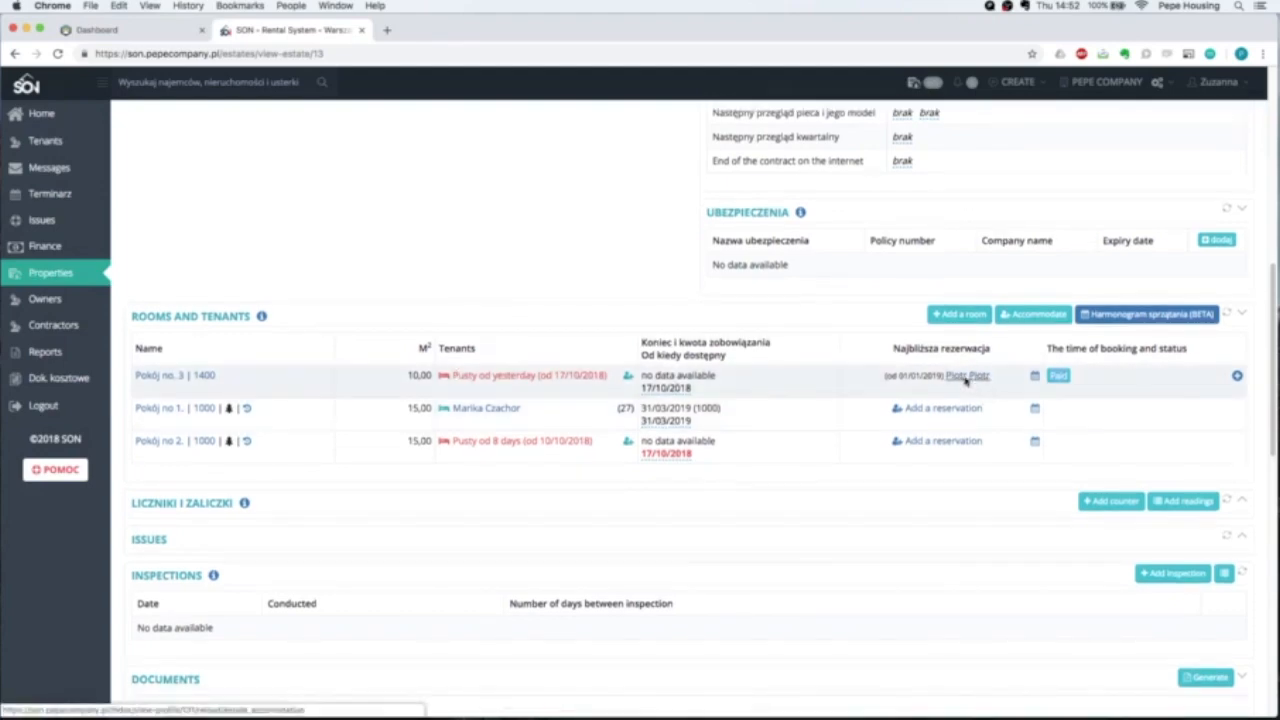
# Open room no. 3's booking details and review the accommodation and correspondence addresses.
pyautogui.click(962, 376)
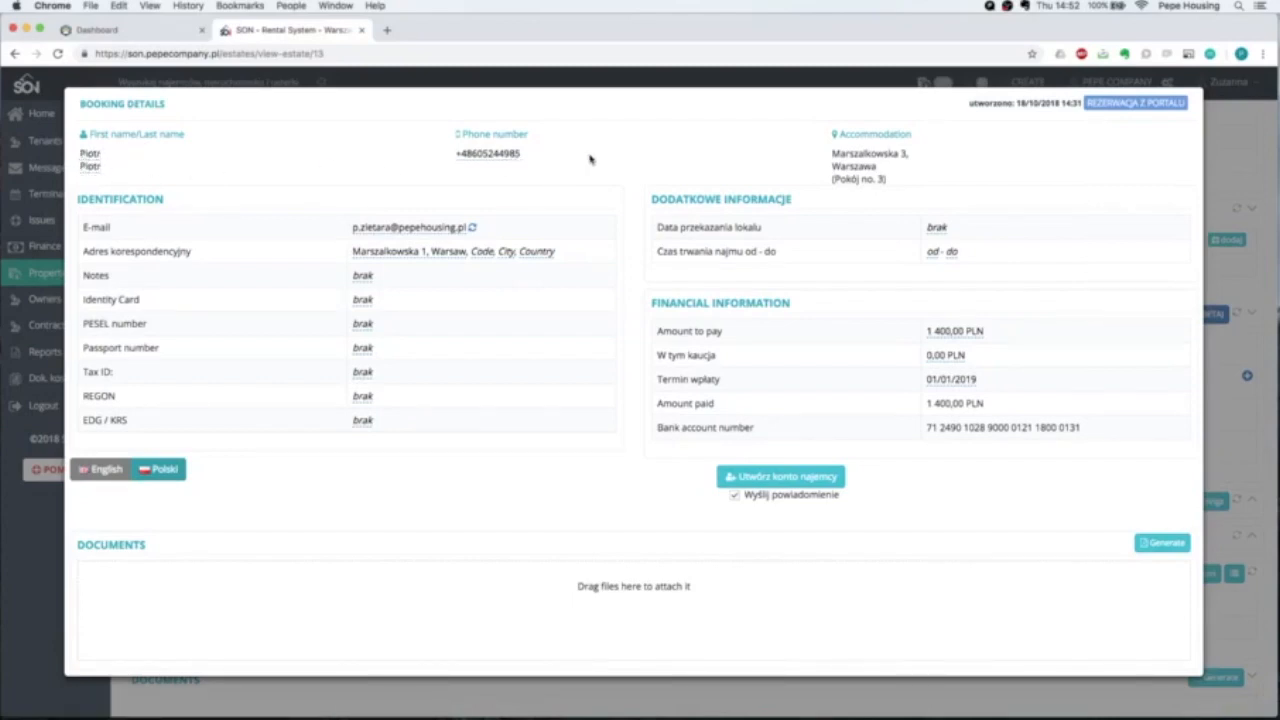
pyautogui.moveTo(837, 147); pyautogui.dragTo(910, 178)
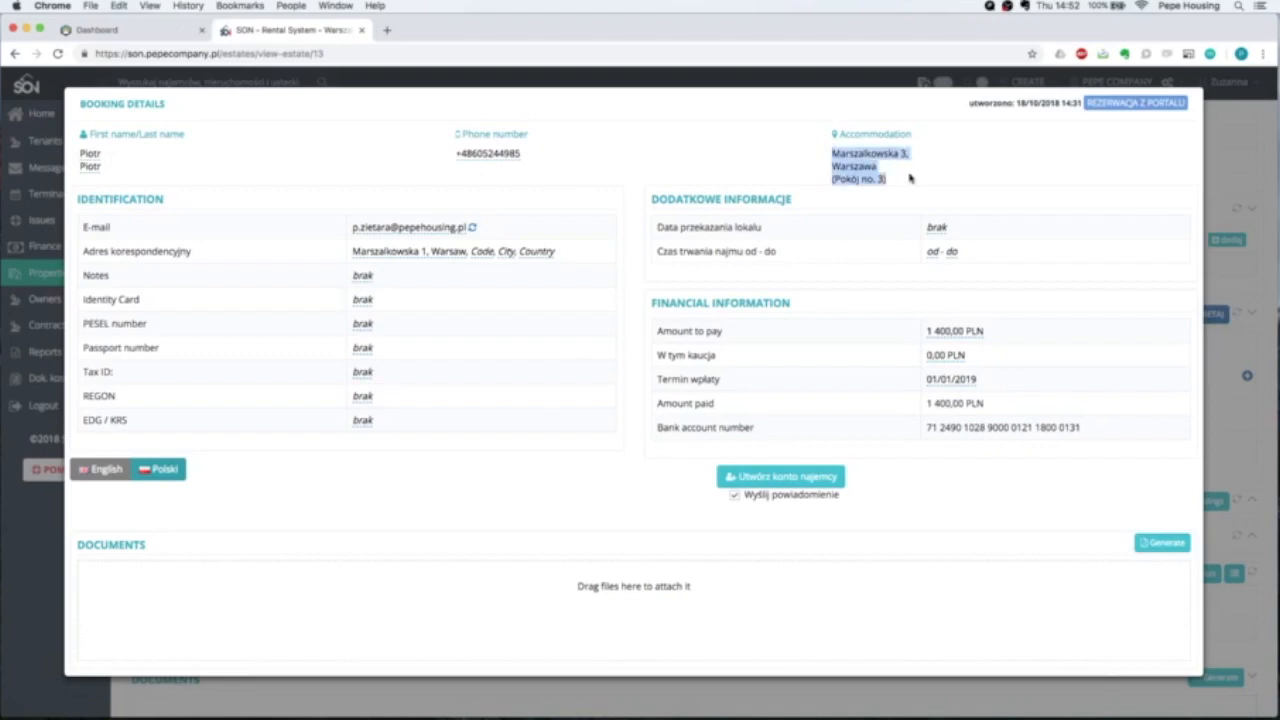
pyautogui.click(910, 178)
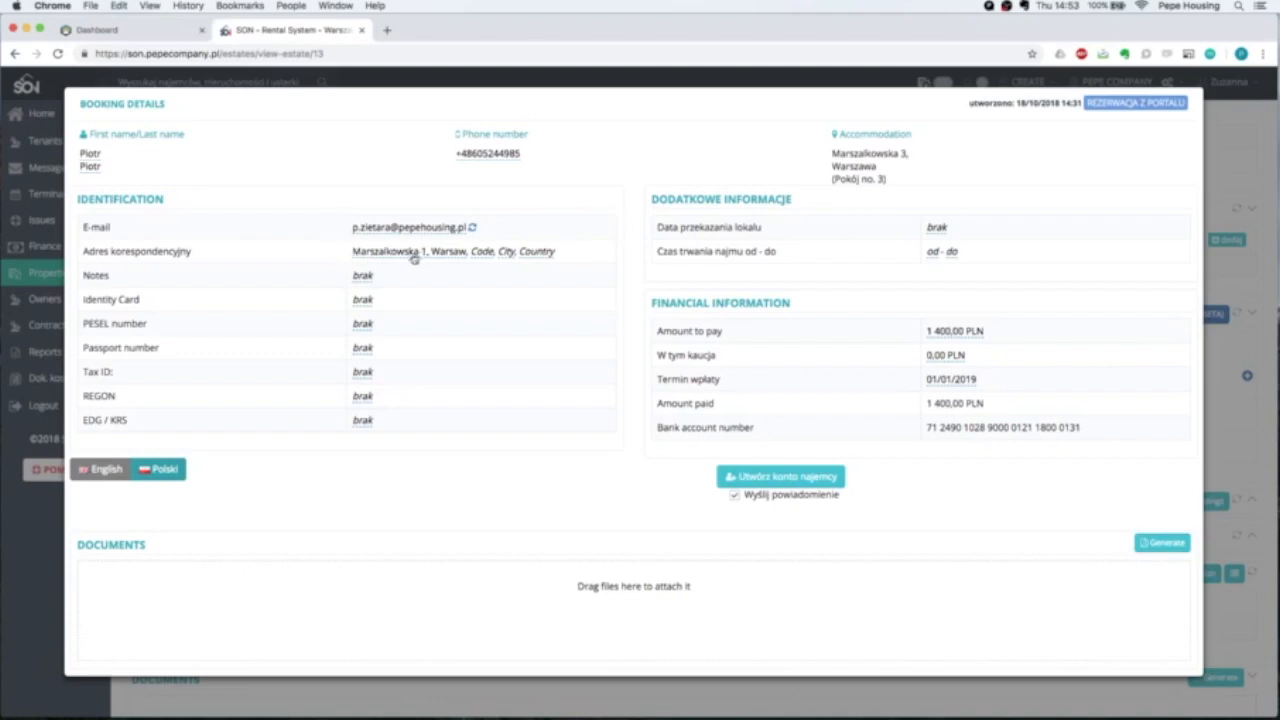
pyautogui.moveTo(345, 258); pyautogui.dragTo(566, 258)
pyautogui.click(572, 456)
# Create a tenant account from the booking and check its 1 400,00 platform payment.
pyautogui.click(760, 483)
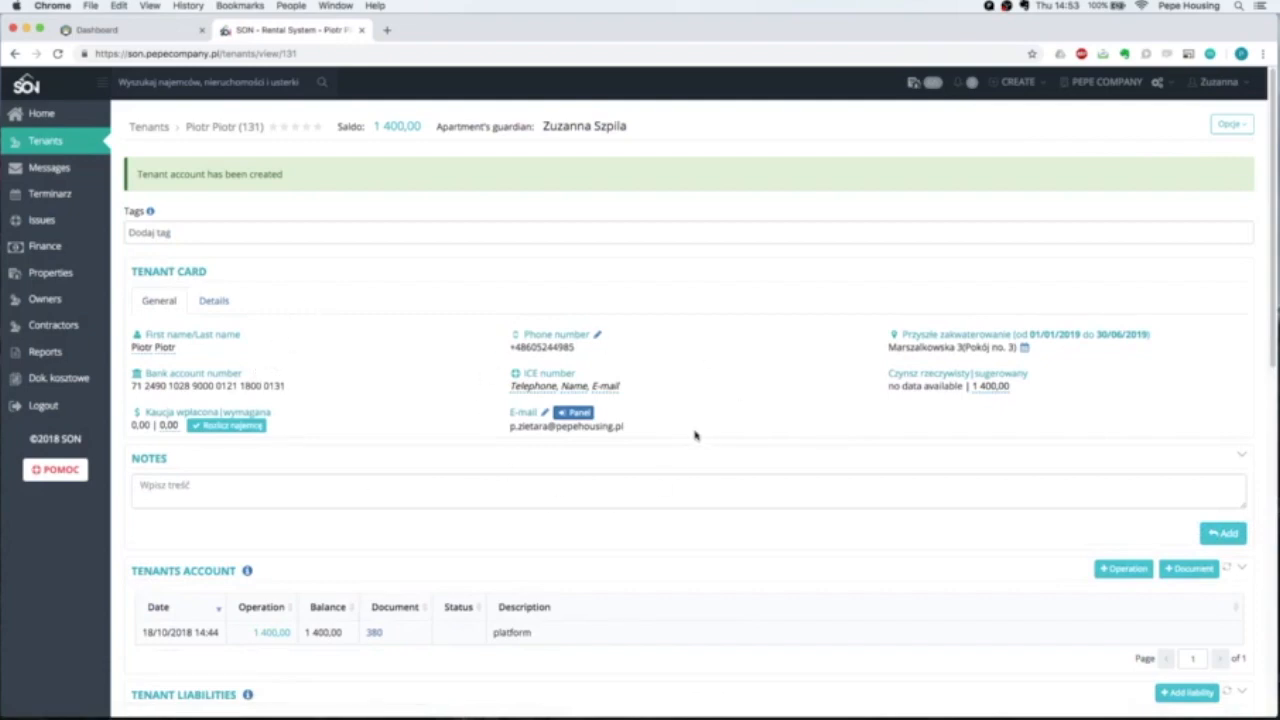
pyautogui.scroll(-2, 694, 433)
pyautogui.scroll(-1, 409, 405)
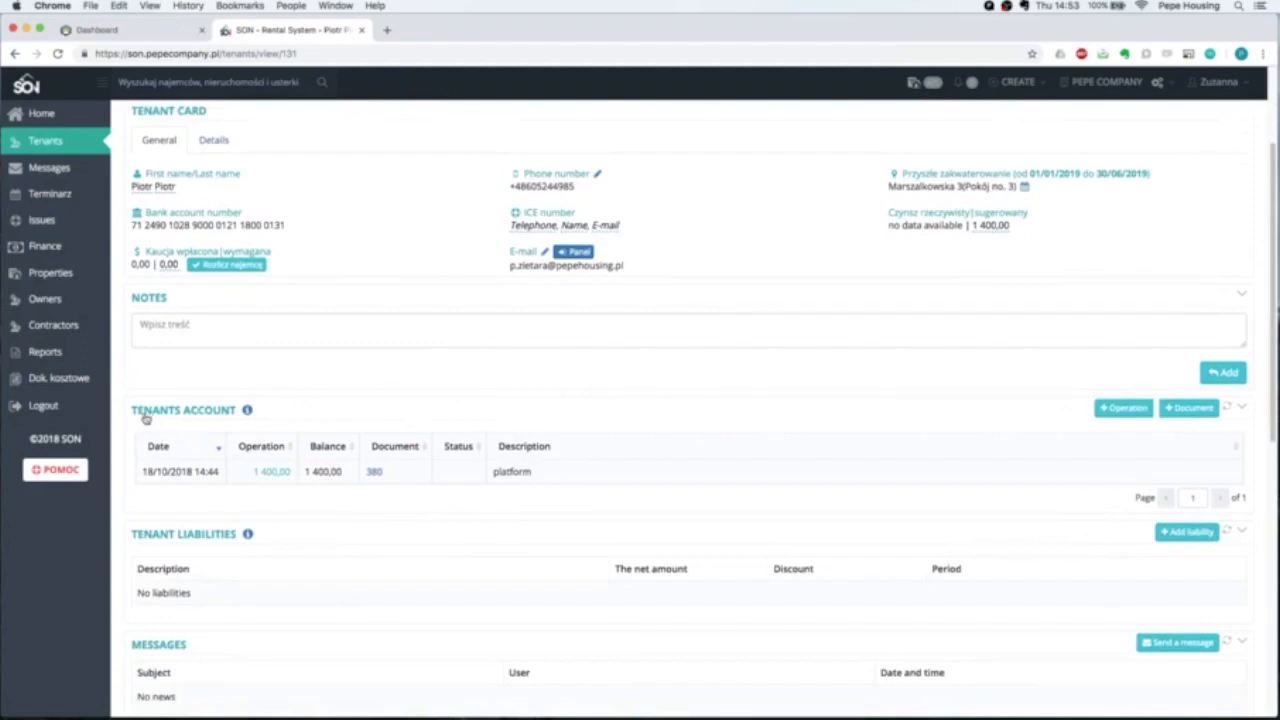
pyautogui.scroll(-2, 376, 413)
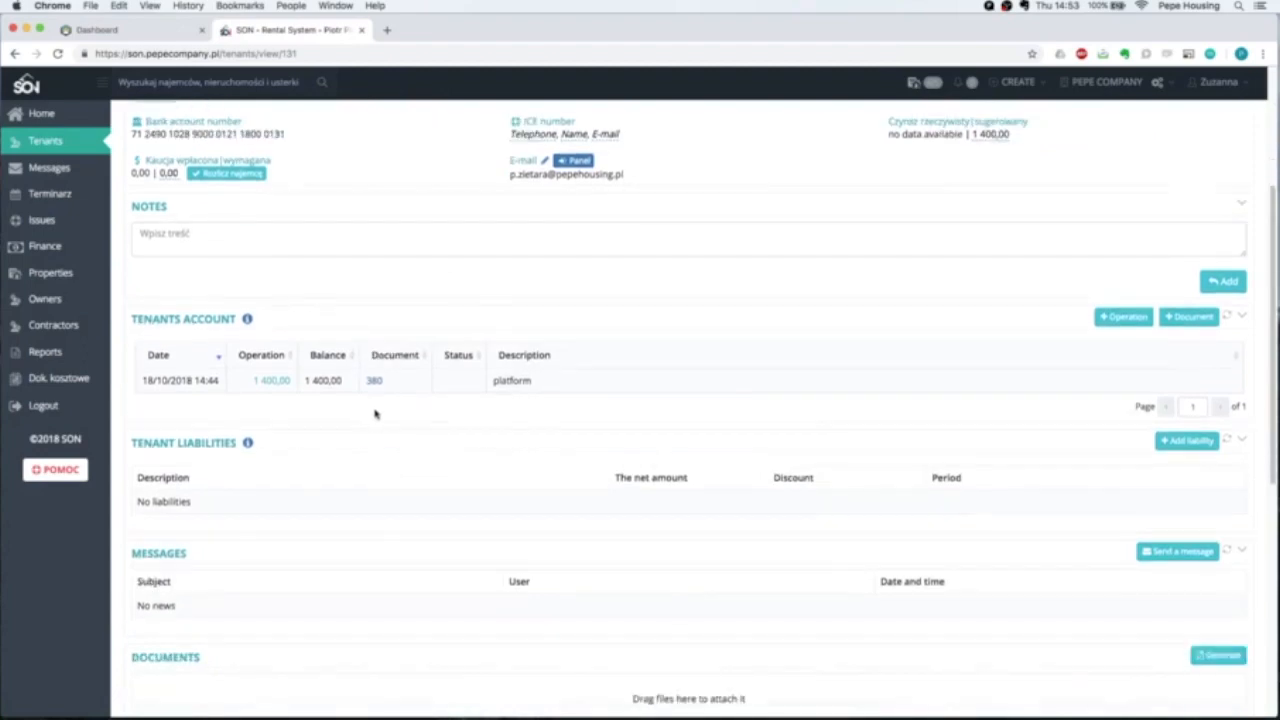
pyautogui.scroll(-1, 321, 413)
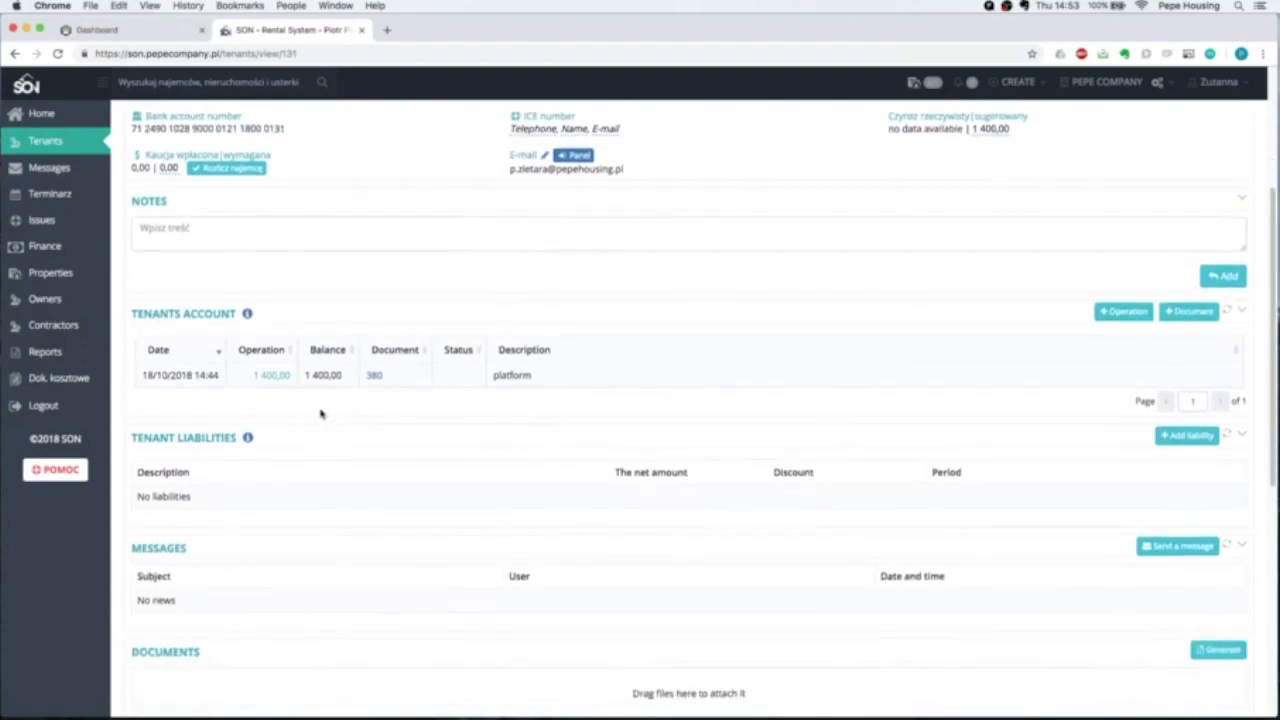
pyautogui.scroll(-1, 321, 413)
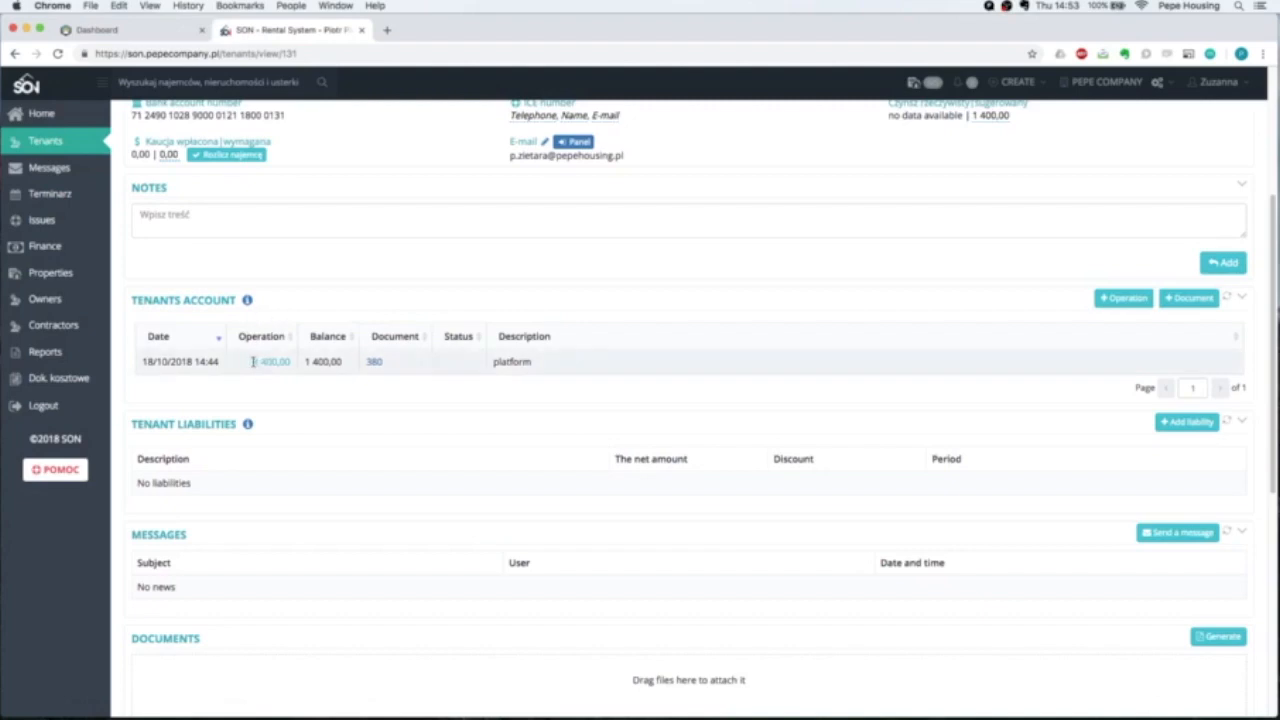
pyautogui.moveTo(567, 367); pyautogui.dragTo(493, 363)
pyautogui.click(499, 390)
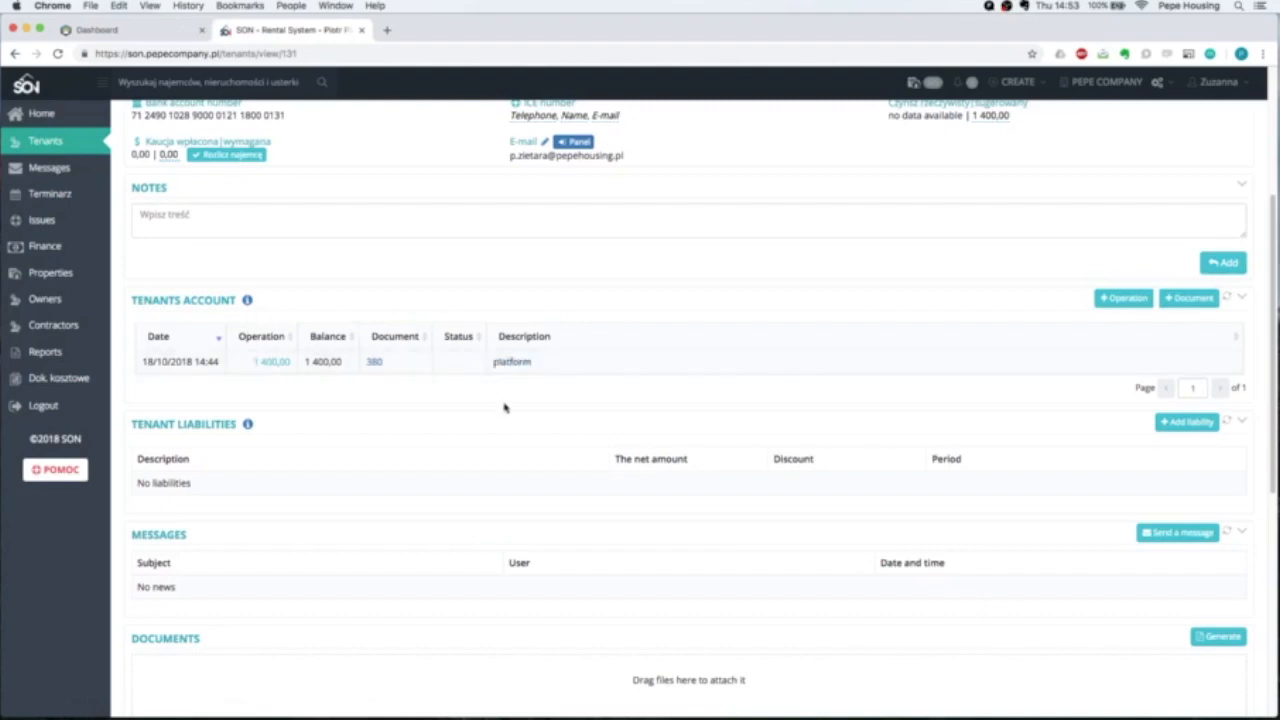
pyautogui.scroll(-5, 488, 400)
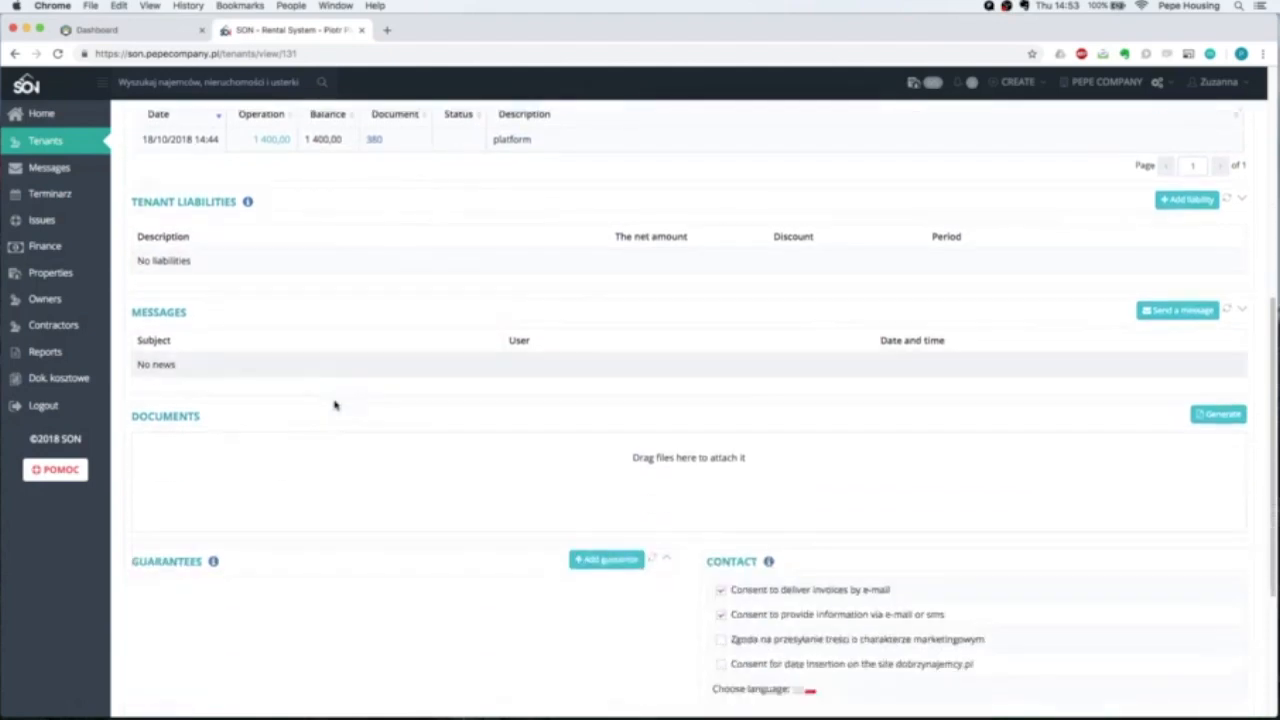
pyautogui.scroll(7, 336, 405)
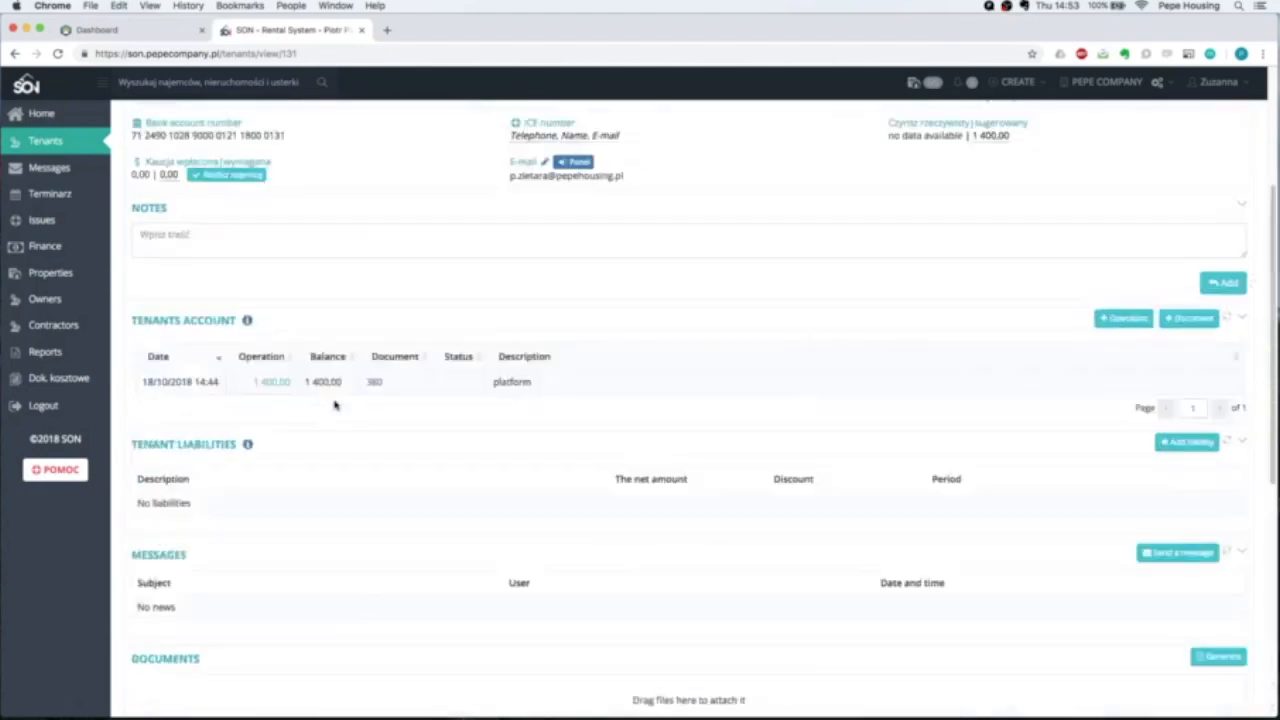
pyautogui.scroll(1, 336, 405)
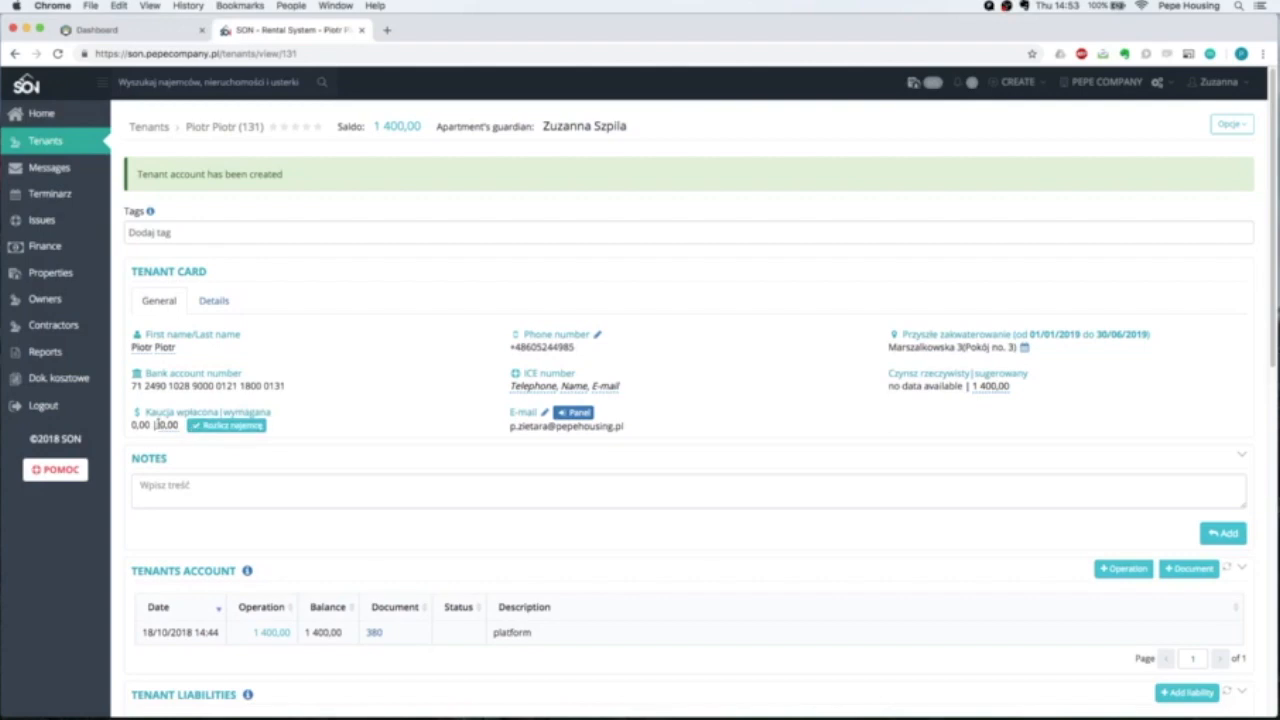
# Set the tenant's required deposit to 1 500,00.
pyautogui.click(167, 425)
pyautogui.doubleClick(176, 428)
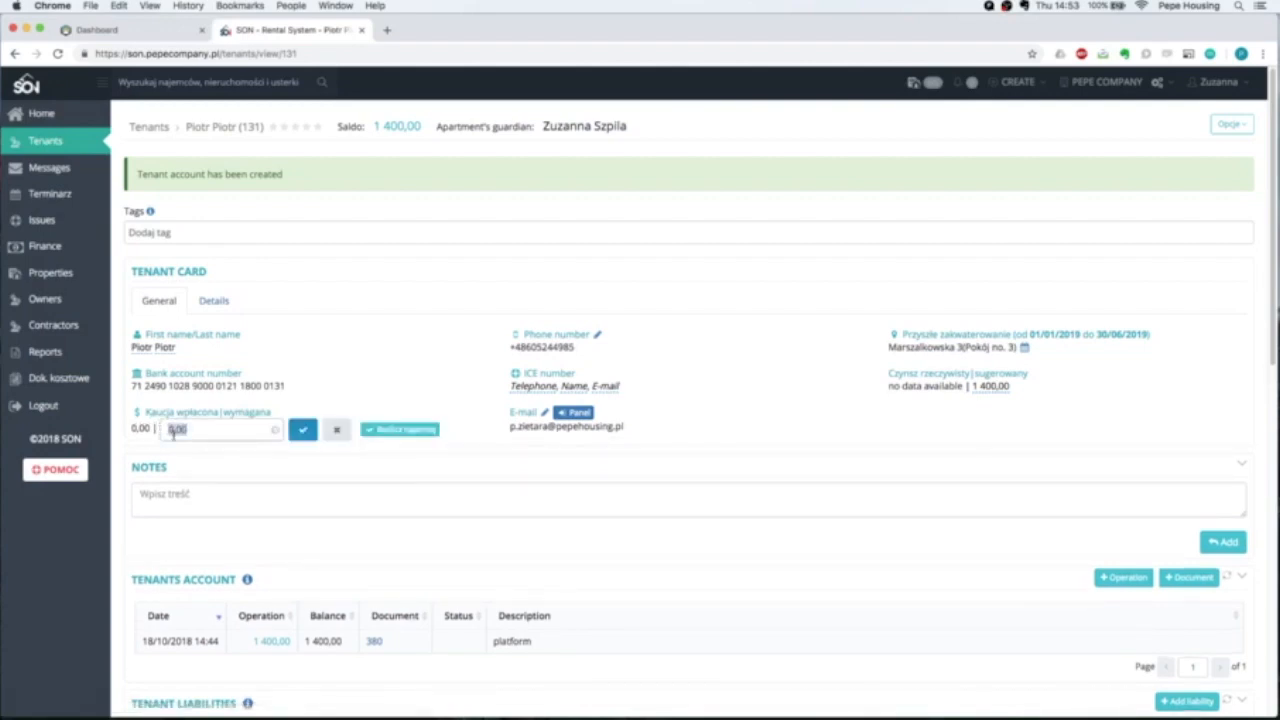
pyautogui.write('1500')
pyautogui.click(294, 438)
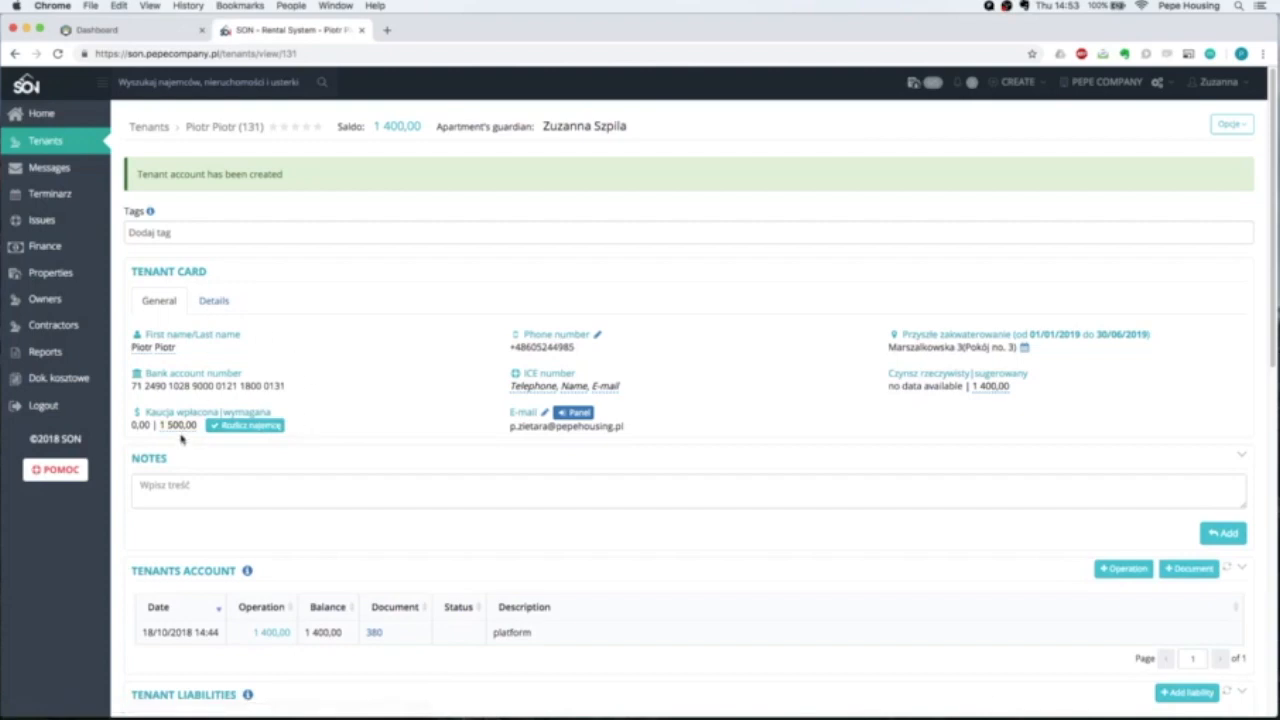
# Set the correspondence address country to Polska in the tenant's details.
pyautogui.click(216, 301)
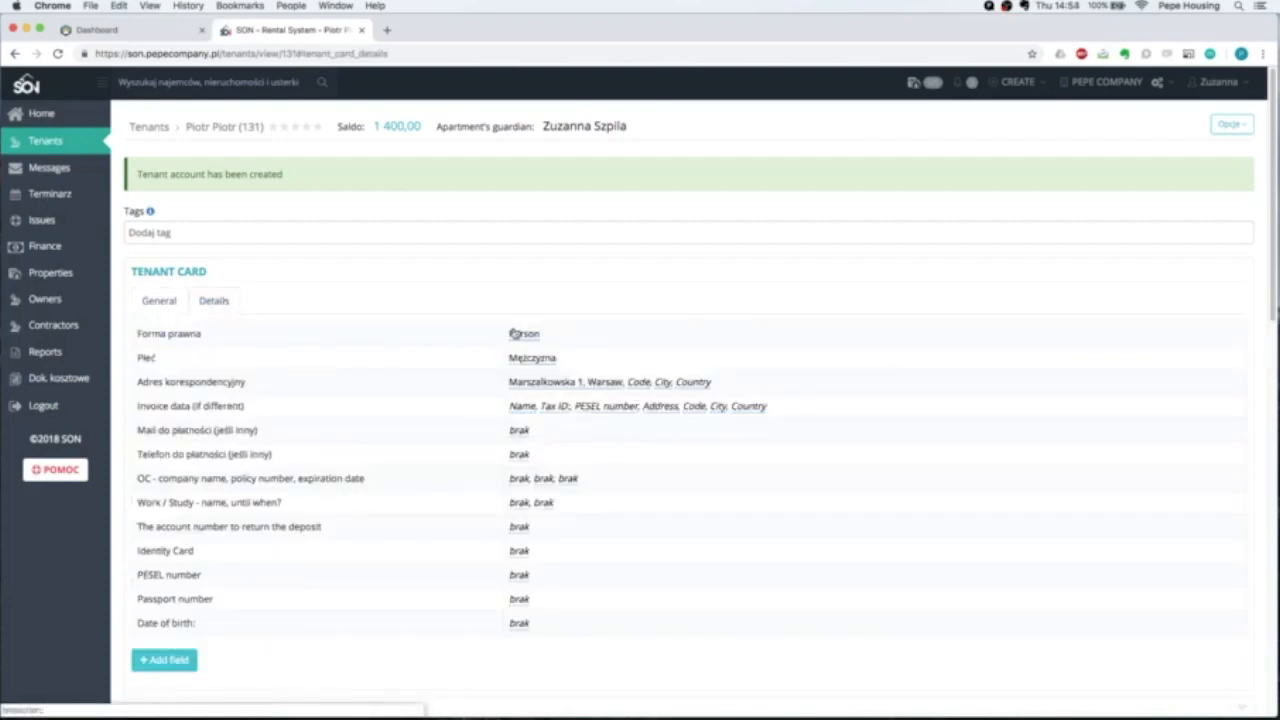
pyautogui.scroll(-1, 534, 360)
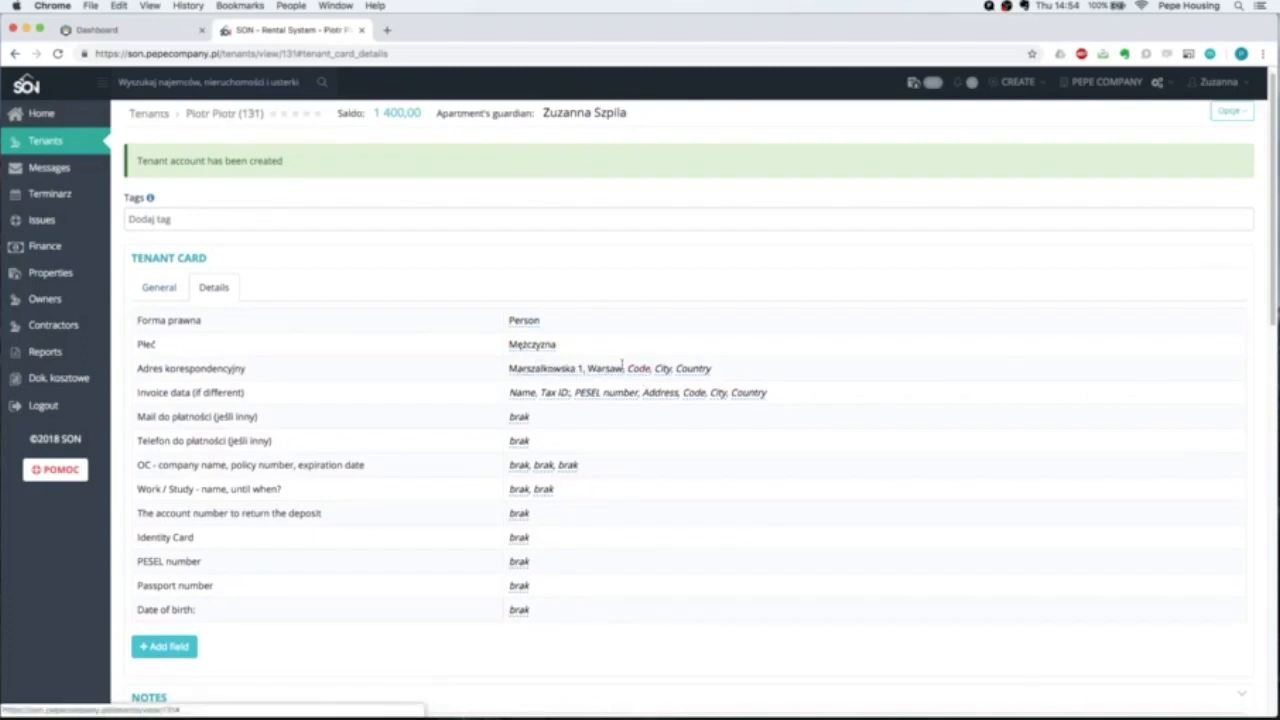
pyautogui.click(694, 369)
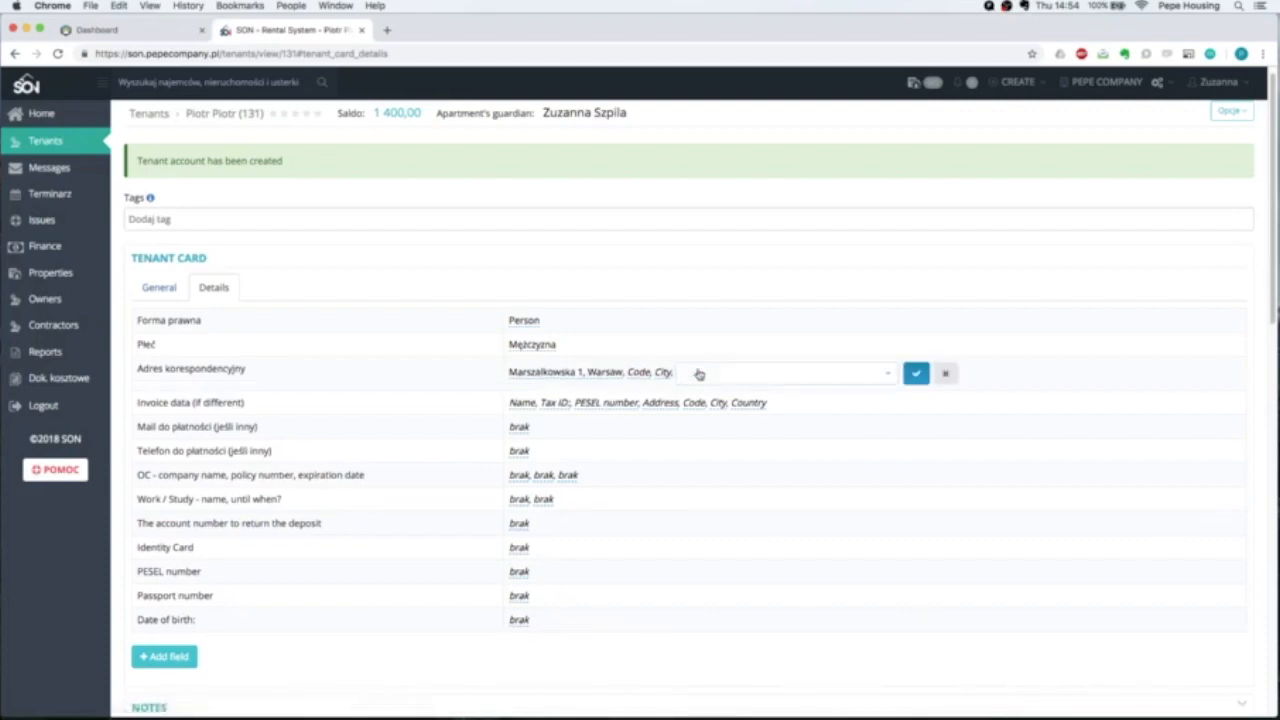
pyautogui.click(699, 374)
pyautogui.write('Polan')
pyautogui.press('BackSpace')
pyautogui.press('BackSpace')
pyautogui.press('BackSpace')
pyautogui.press('BackSpace')
pyautogui.write('olsk')
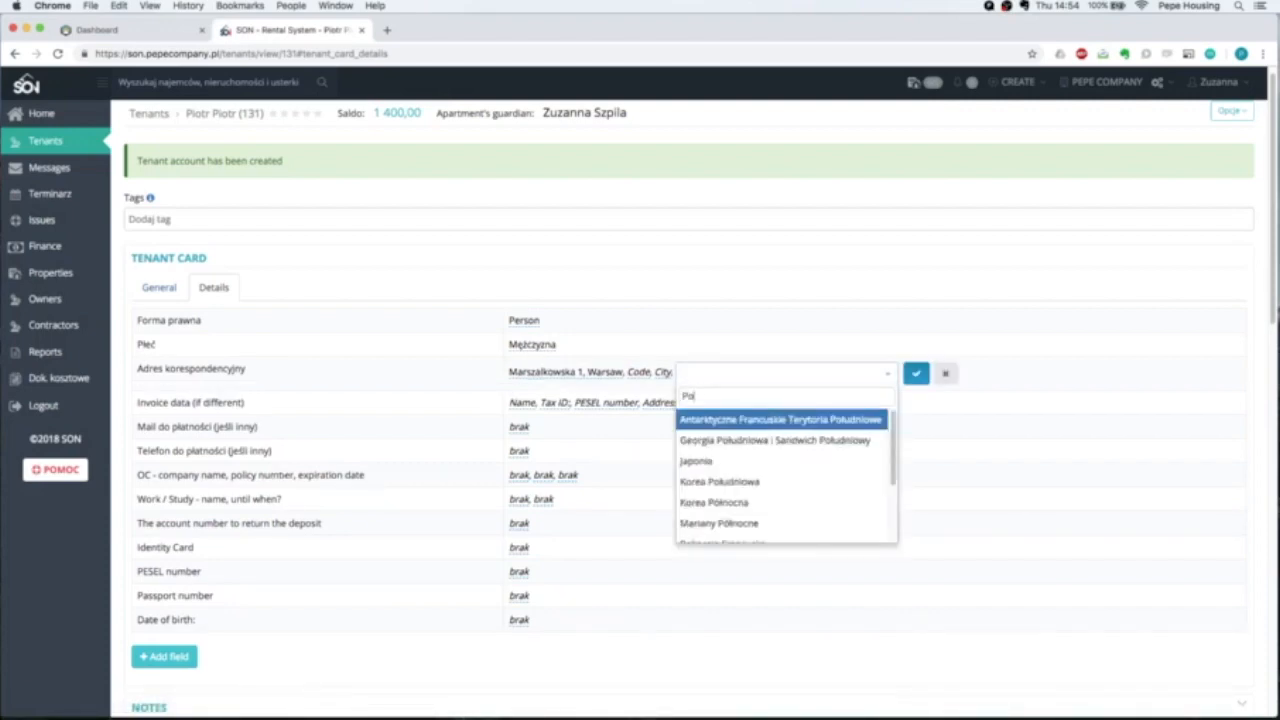
pyautogui.click(700, 419)
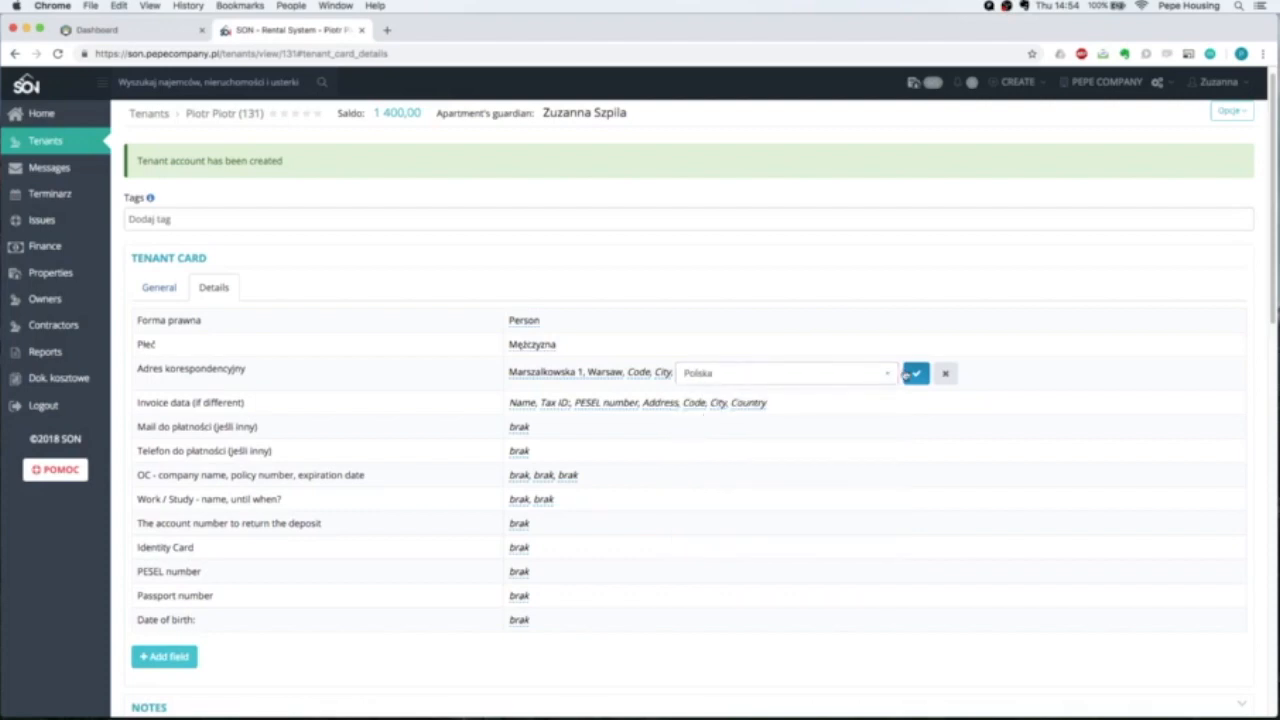
pyautogui.click(915, 373)
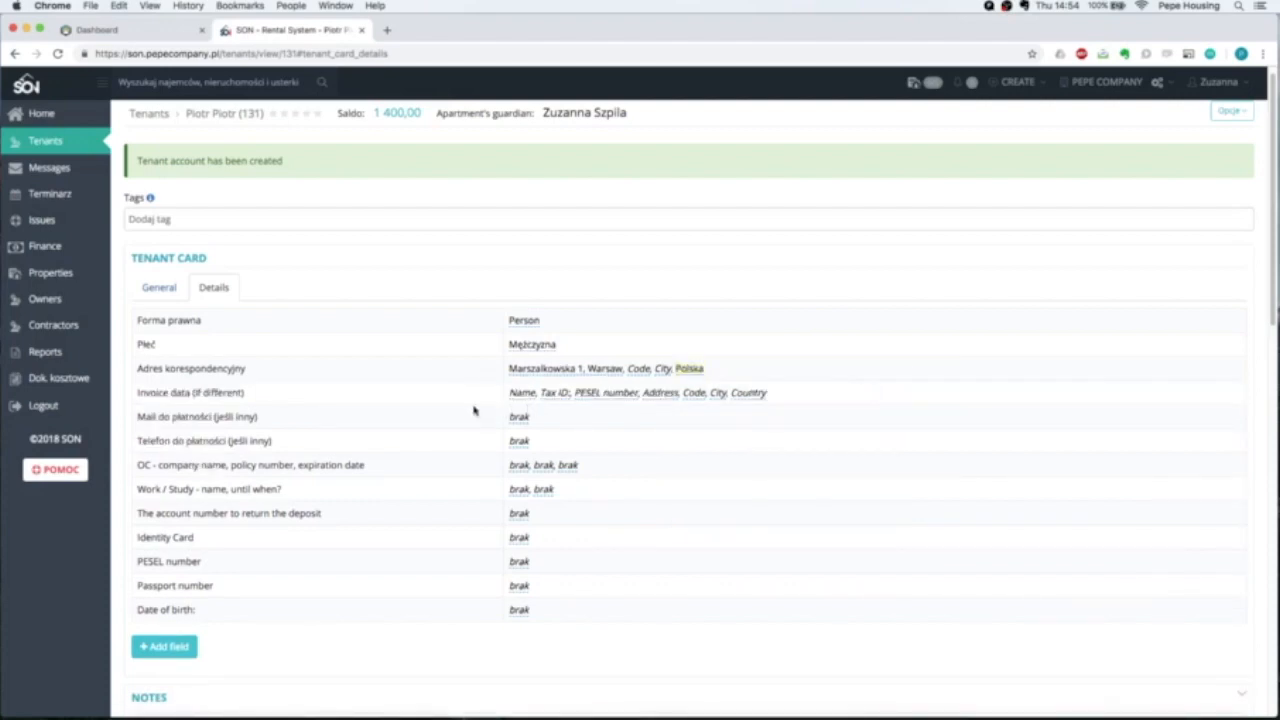
# Fill in and save the tenant's identity card number and passport number.
pyautogui.scroll(-1, 312, 381)
pyautogui.scroll(-1, 242, 373)
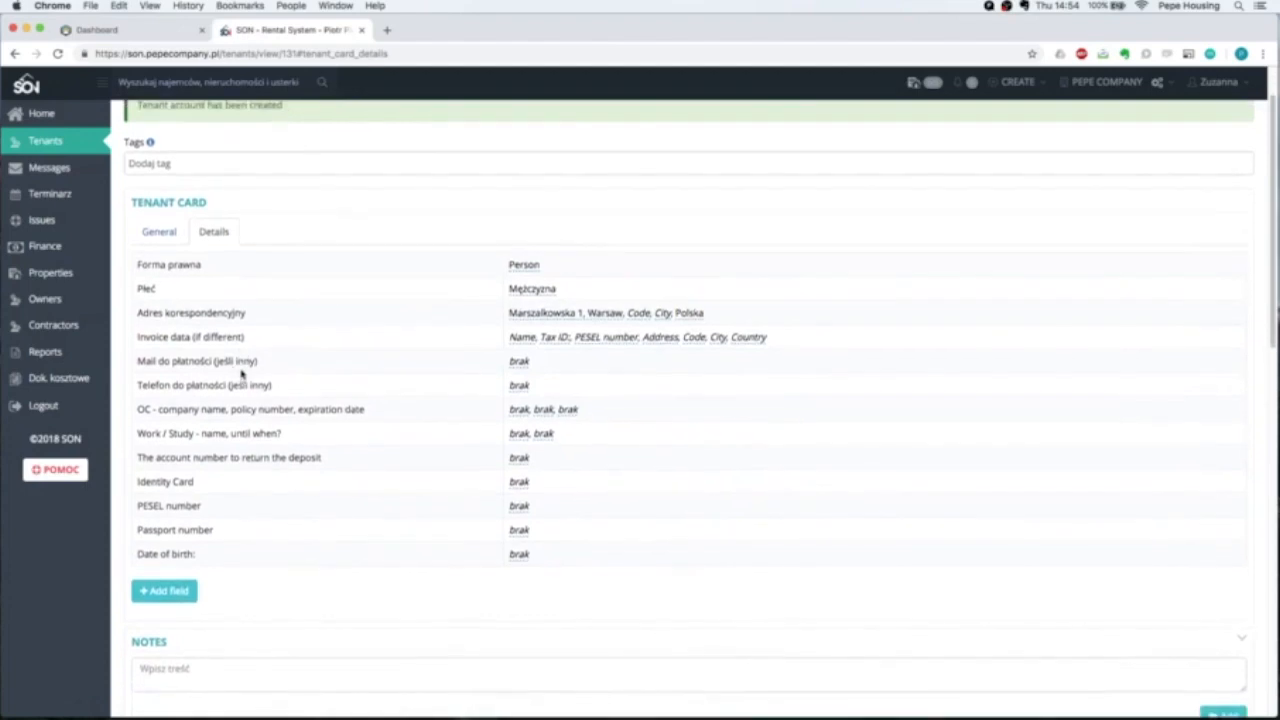
pyautogui.scroll(-2, 218, 380)
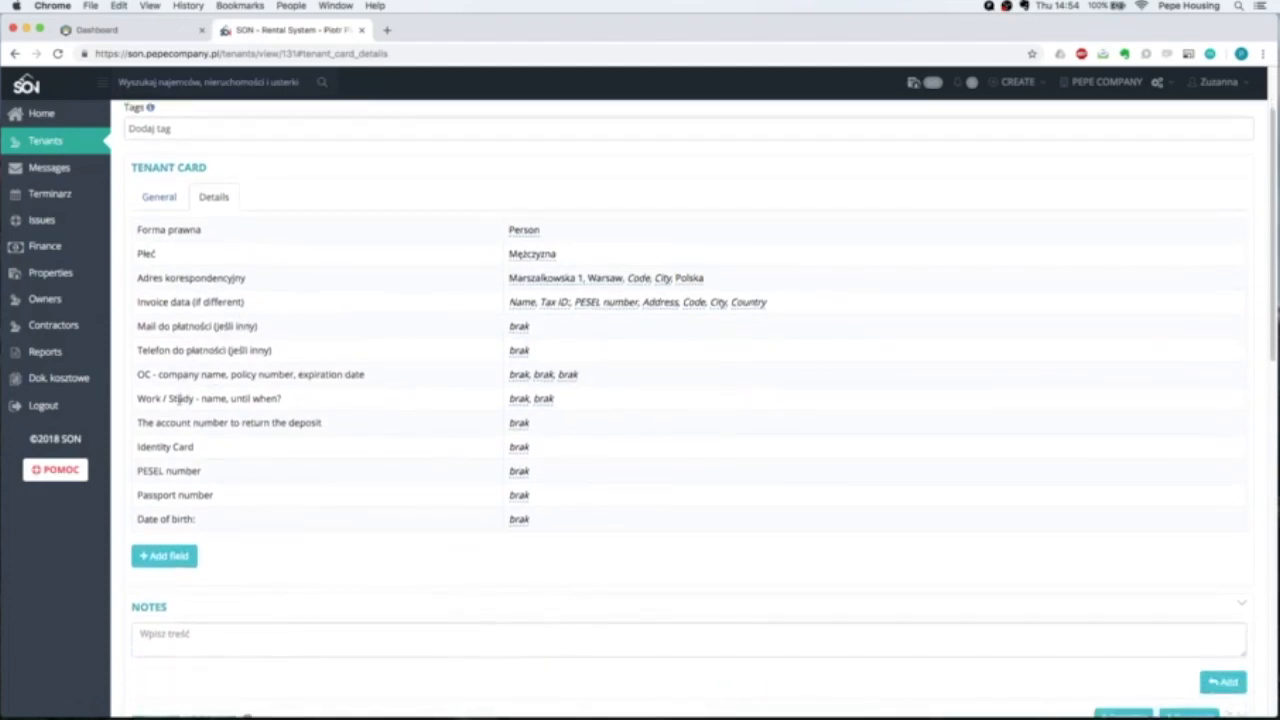
pyautogui.scroll(-1, 178, 433)
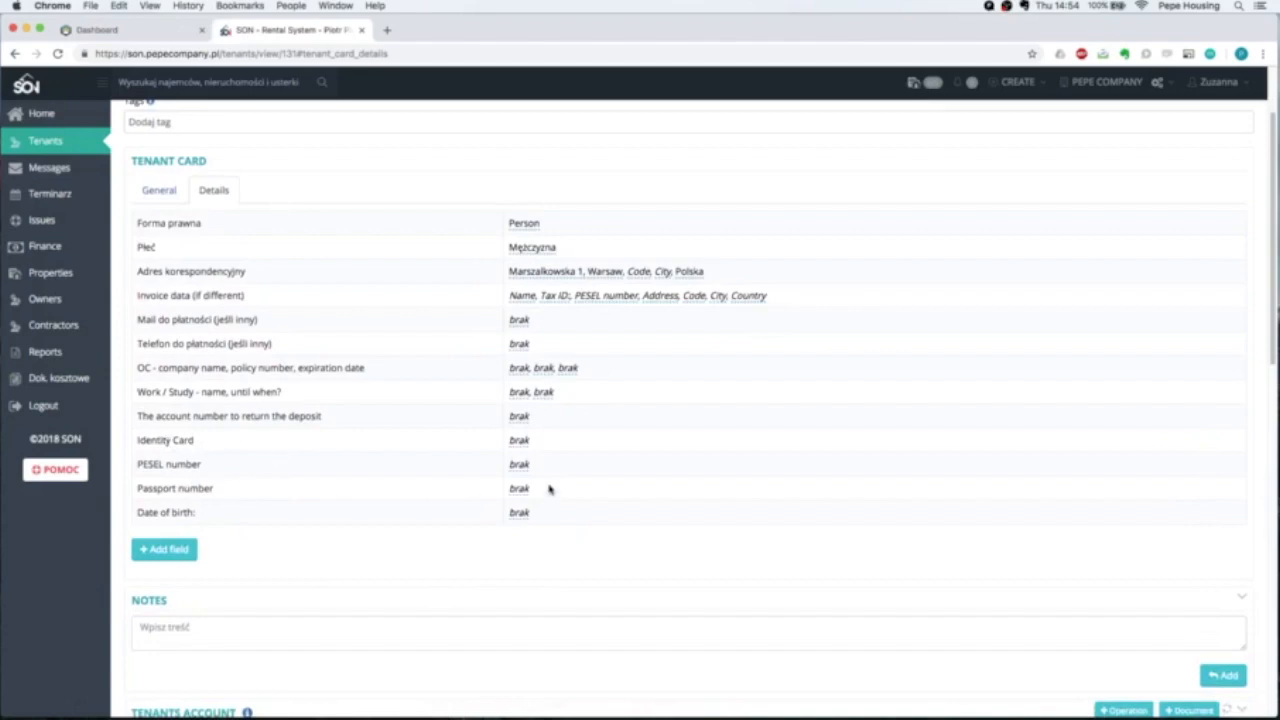
pyautogui.click(518, 440)
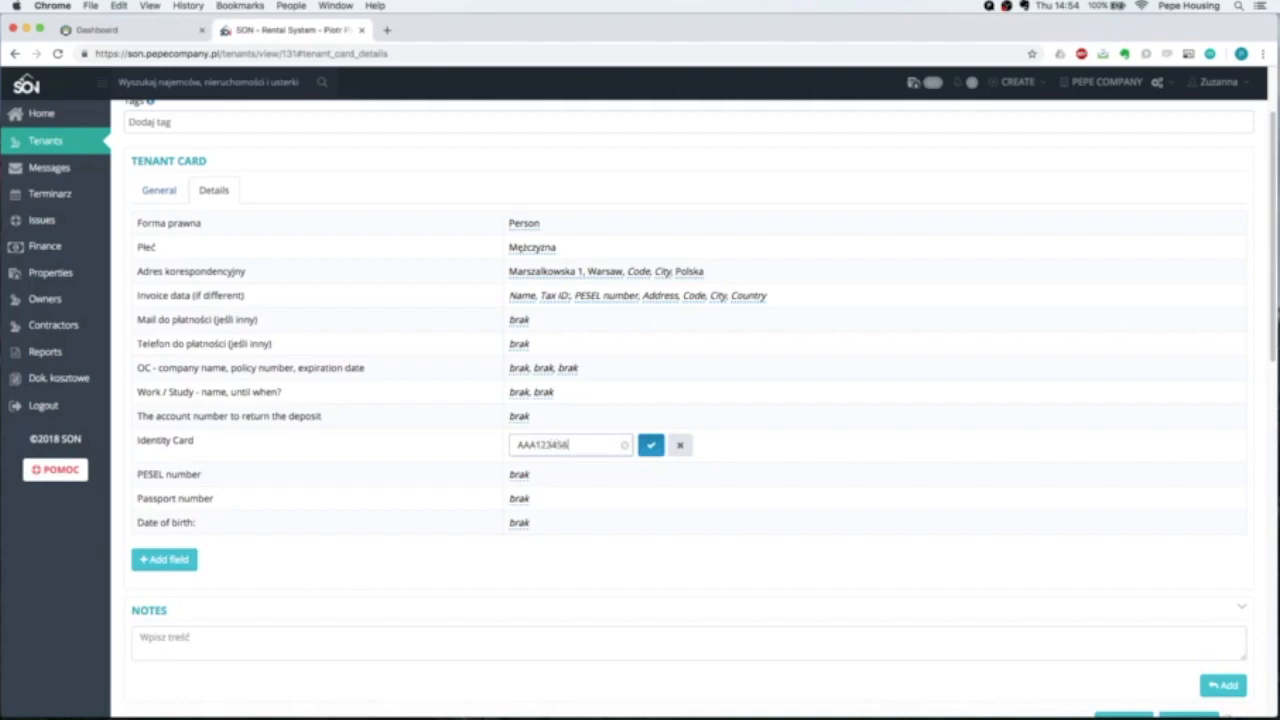
pyautogui.click(655, 449)
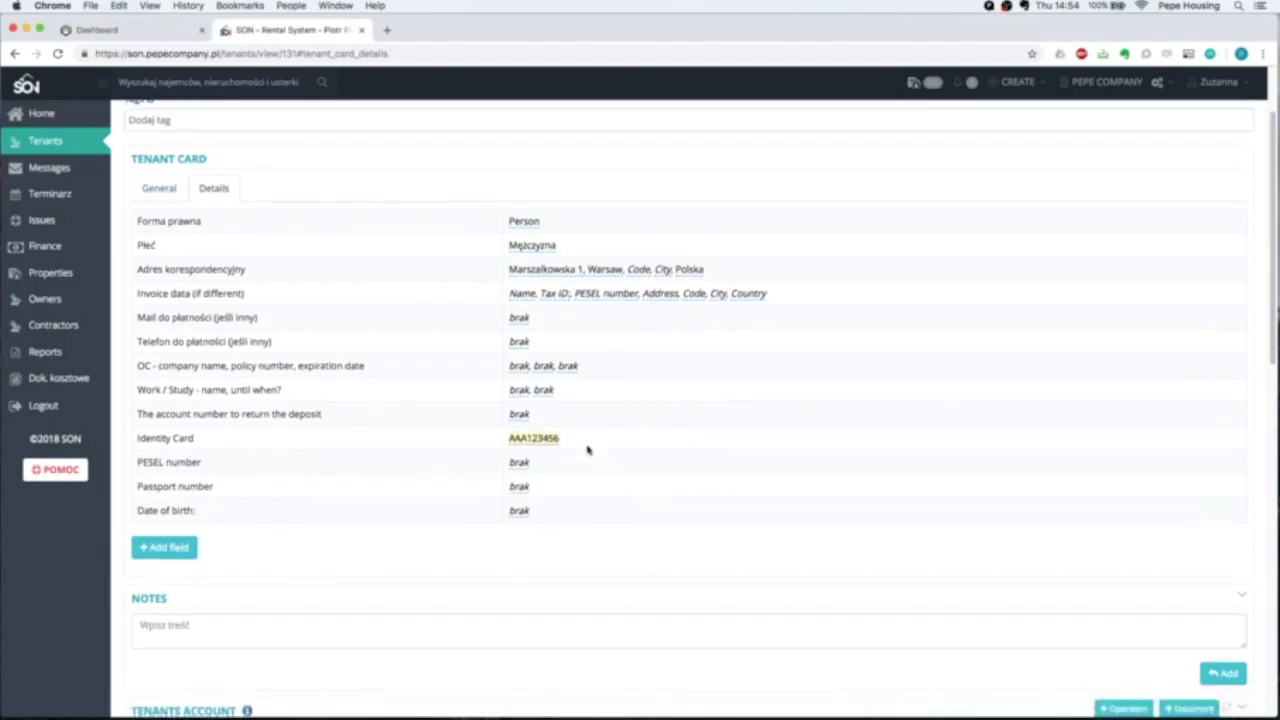
pyautogui.click(522, 488)
pyautogui.write('1234567')
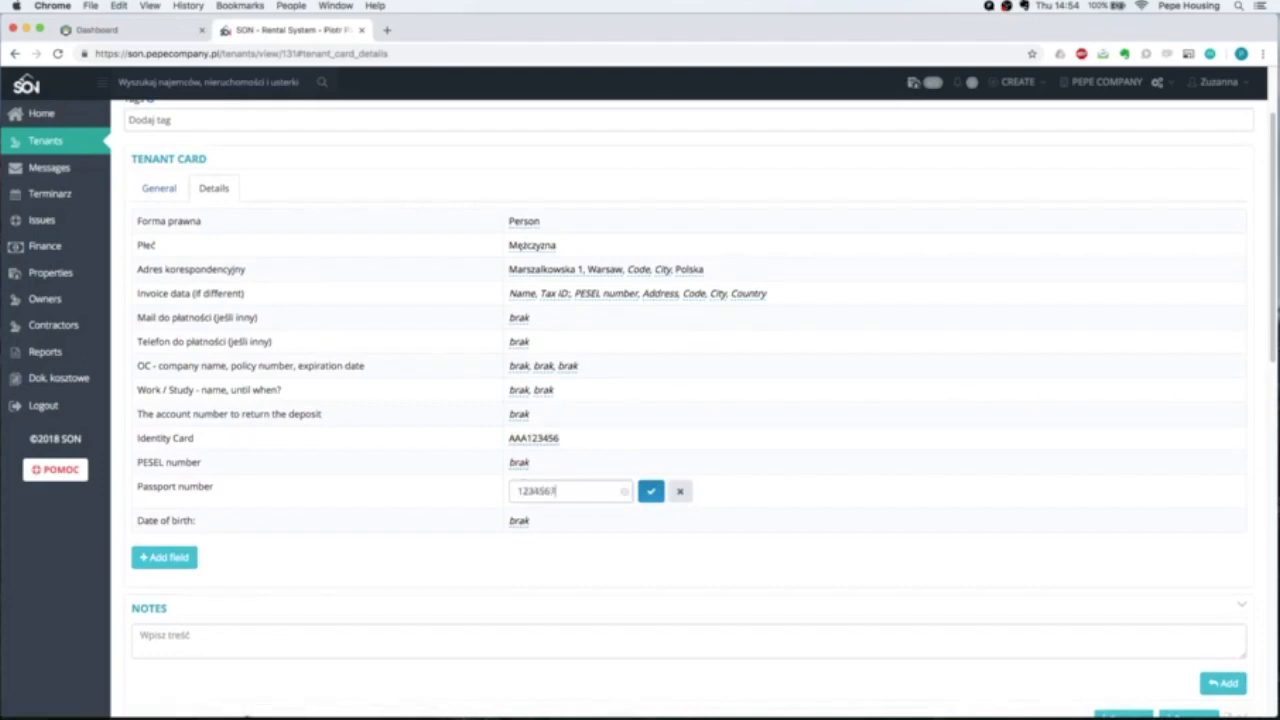
pyautogui.click(648, 493)
pyautogui.scroll(-3, 349, 525)
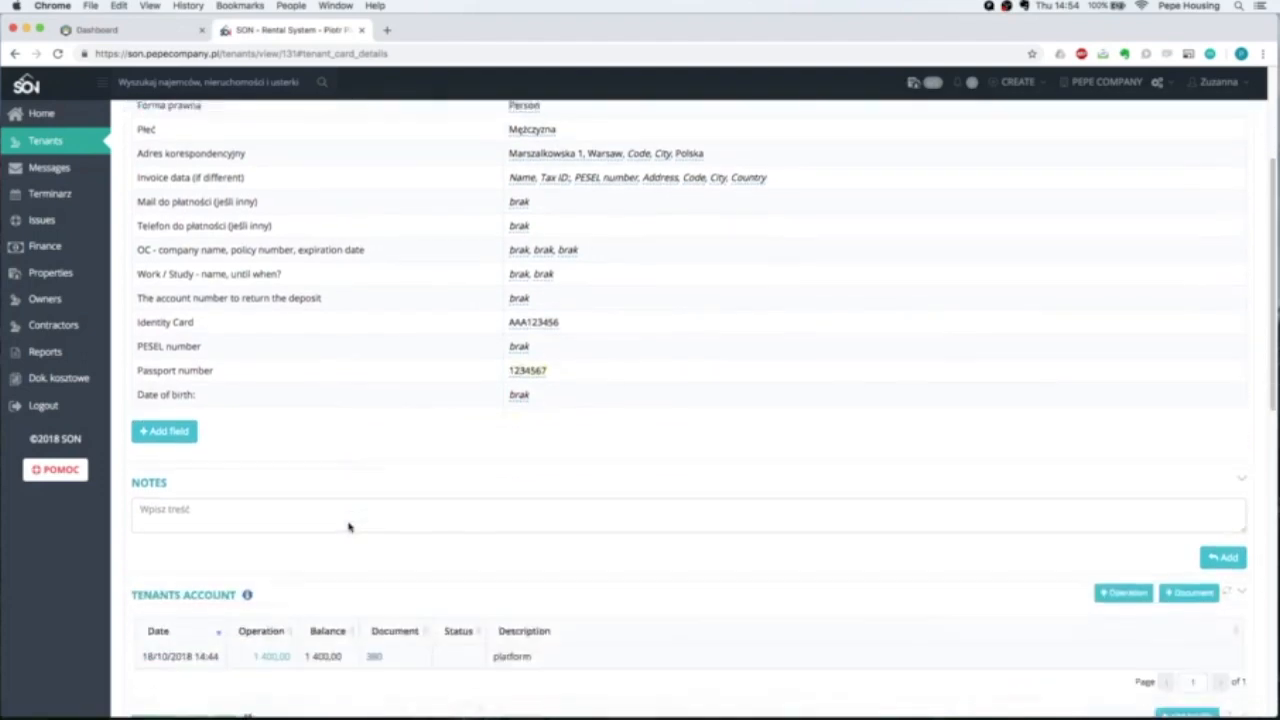
pyautogui.scroll(3, 349, 525)
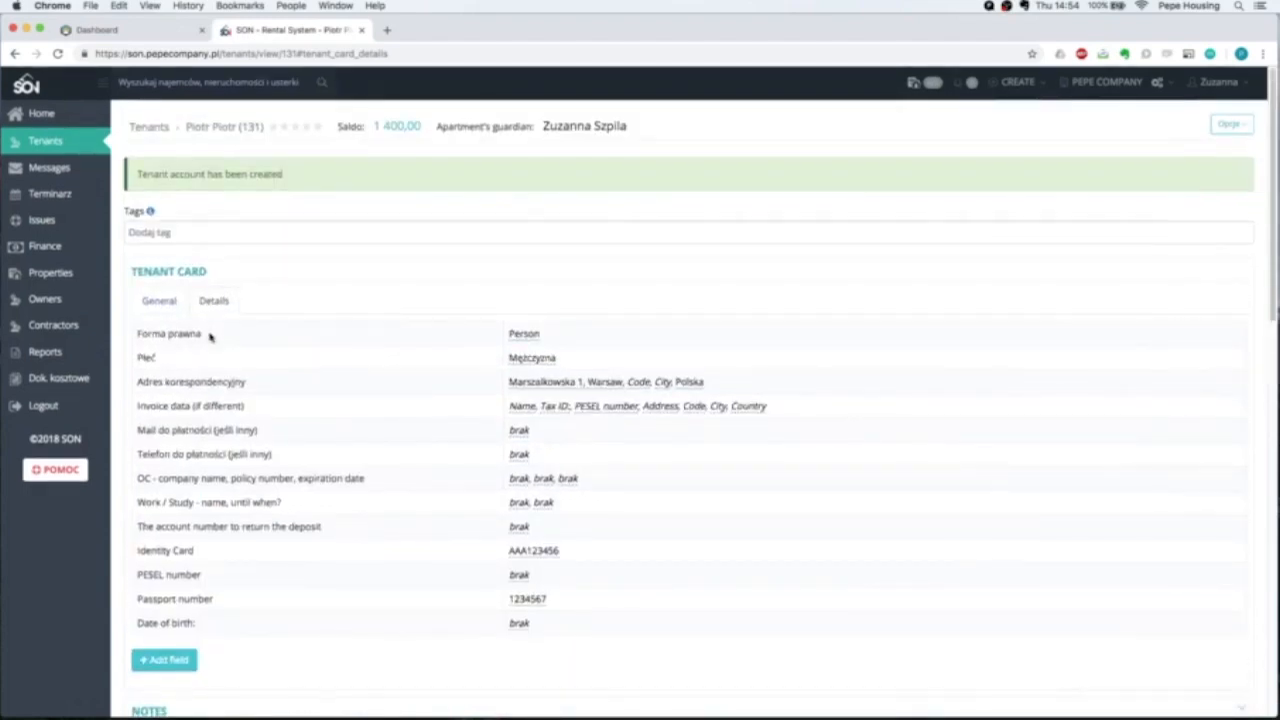
# Switch the tenant card back to its General information.
pyautogui.click(159, 301)
pyautogui.scroll(-3, 687, 362)
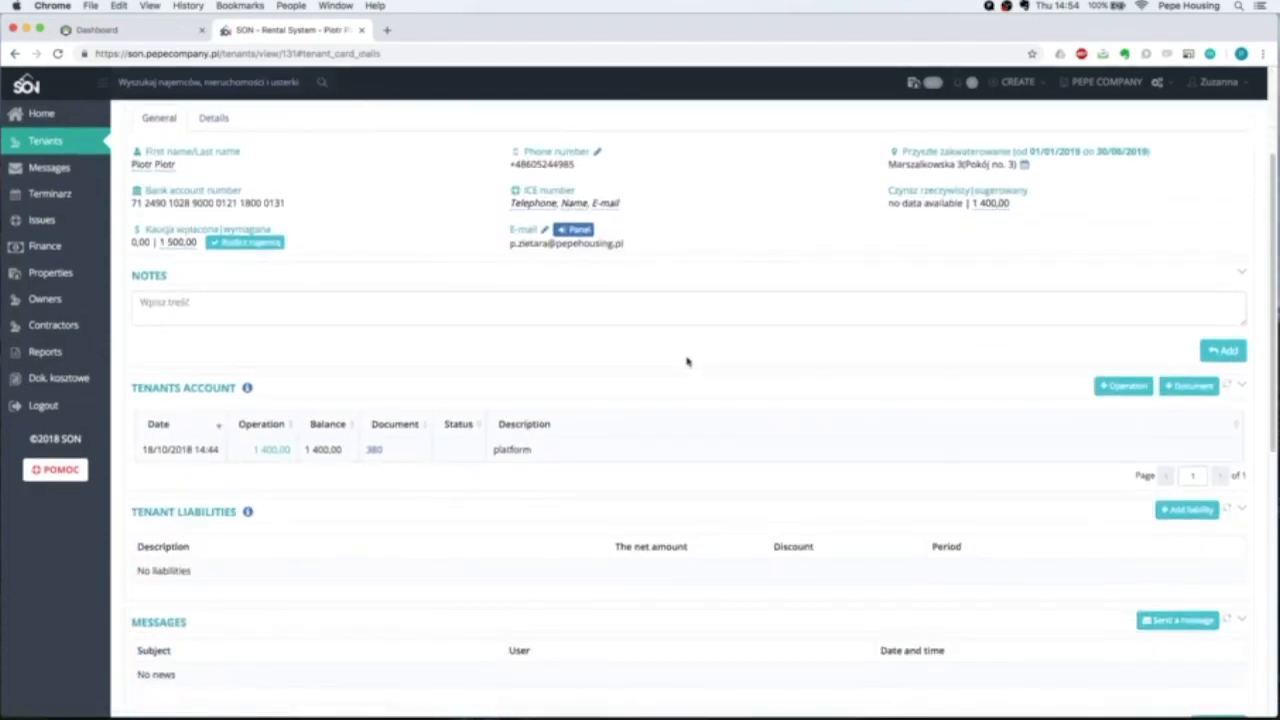
pyautogui.scroll(-3, 687, 362)
# Add a liability from the Czynsz template named 'Room retnal', 1 400,00 net, recurring monthly.
pyautogui.click(1195, 356)
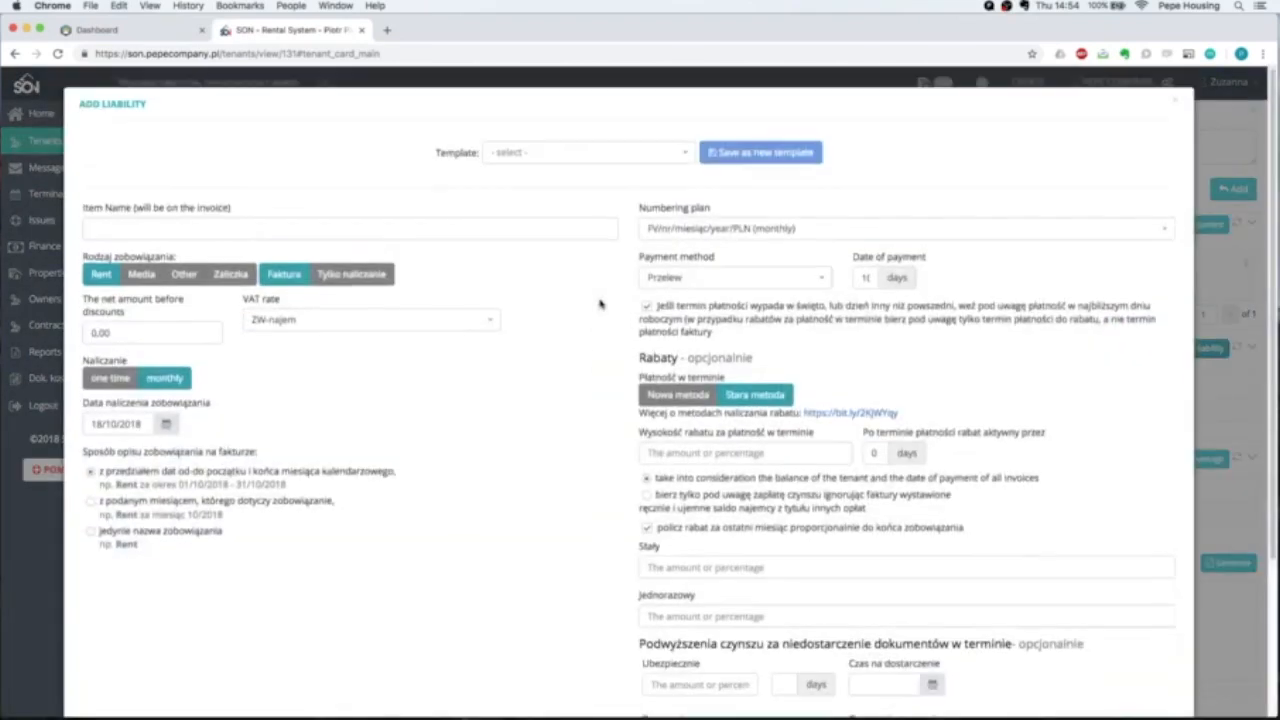
pyautogui.scroll(-1, 519, 372)
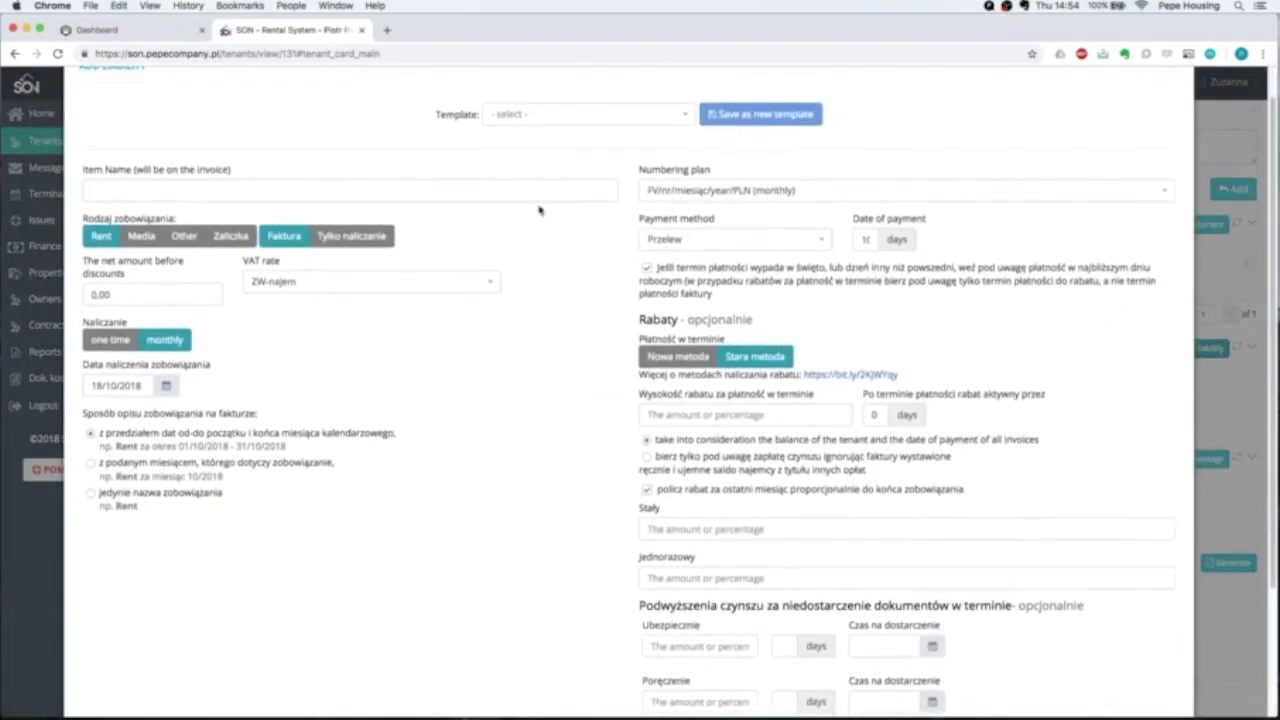
pyautogui.click(553, 113)
pyautogui.click(546, 135)
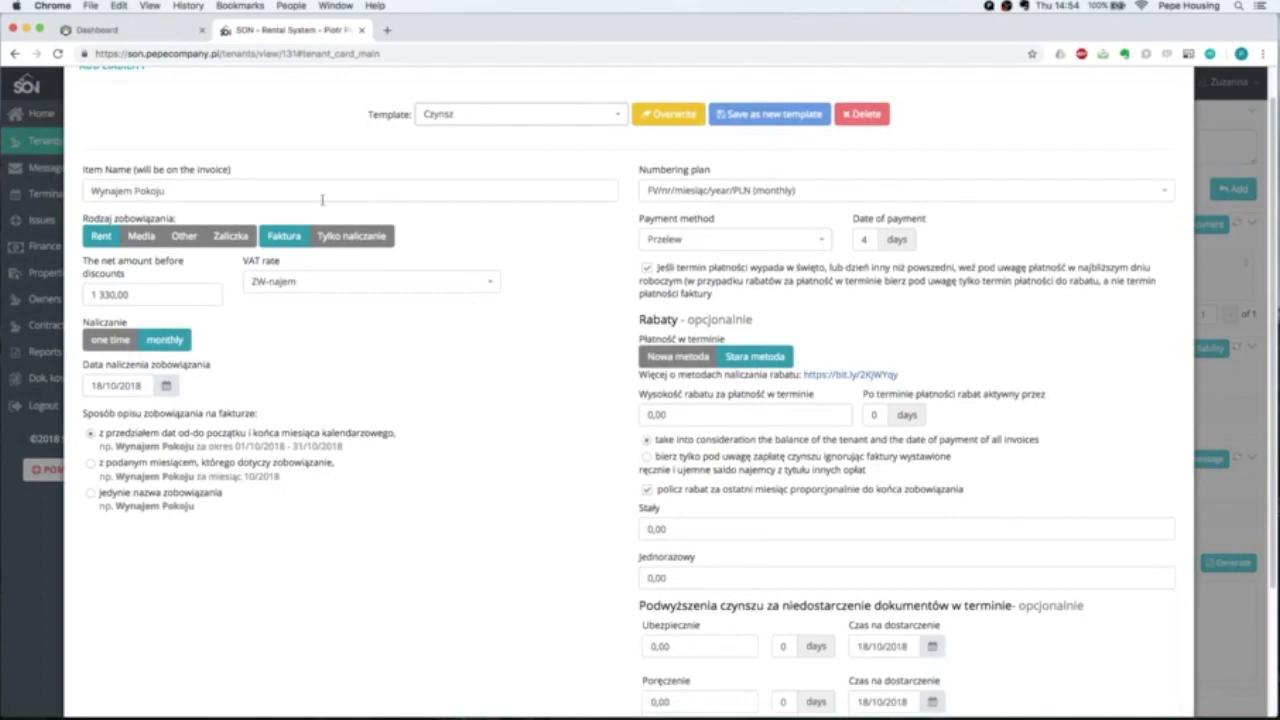
pyautogui.tripleClick(202, 191)
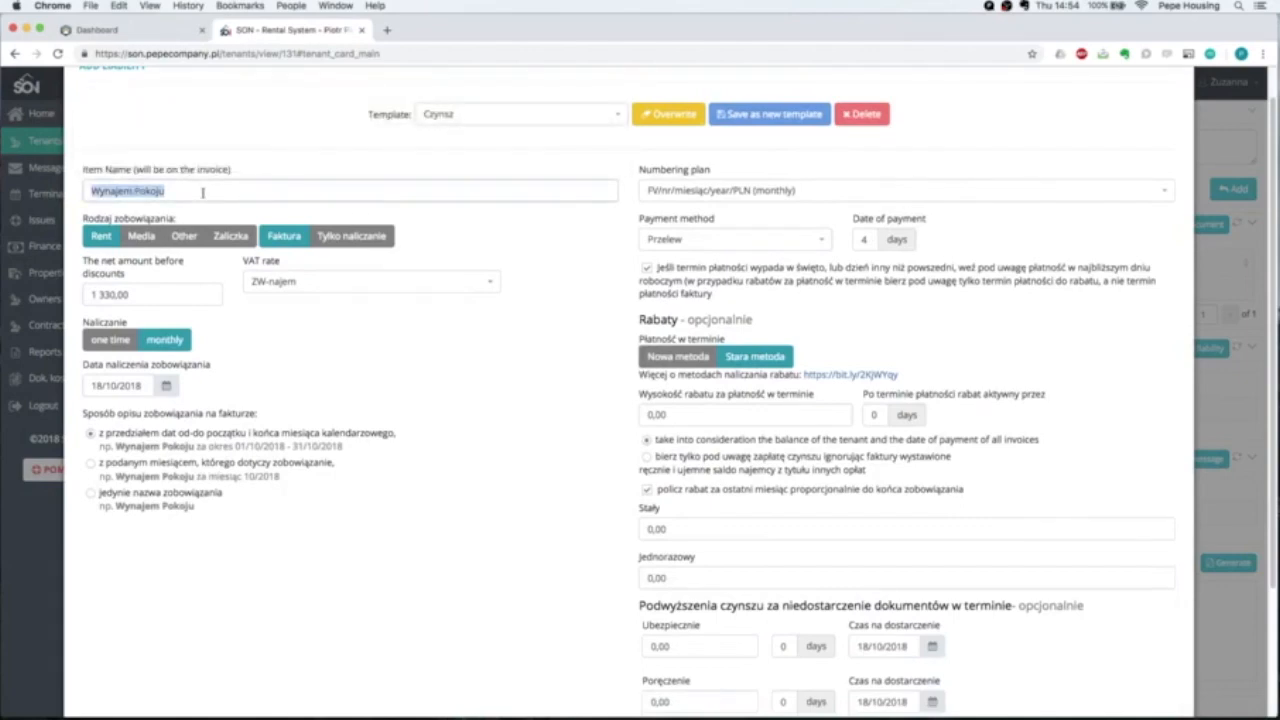
pyautogui.write('R')
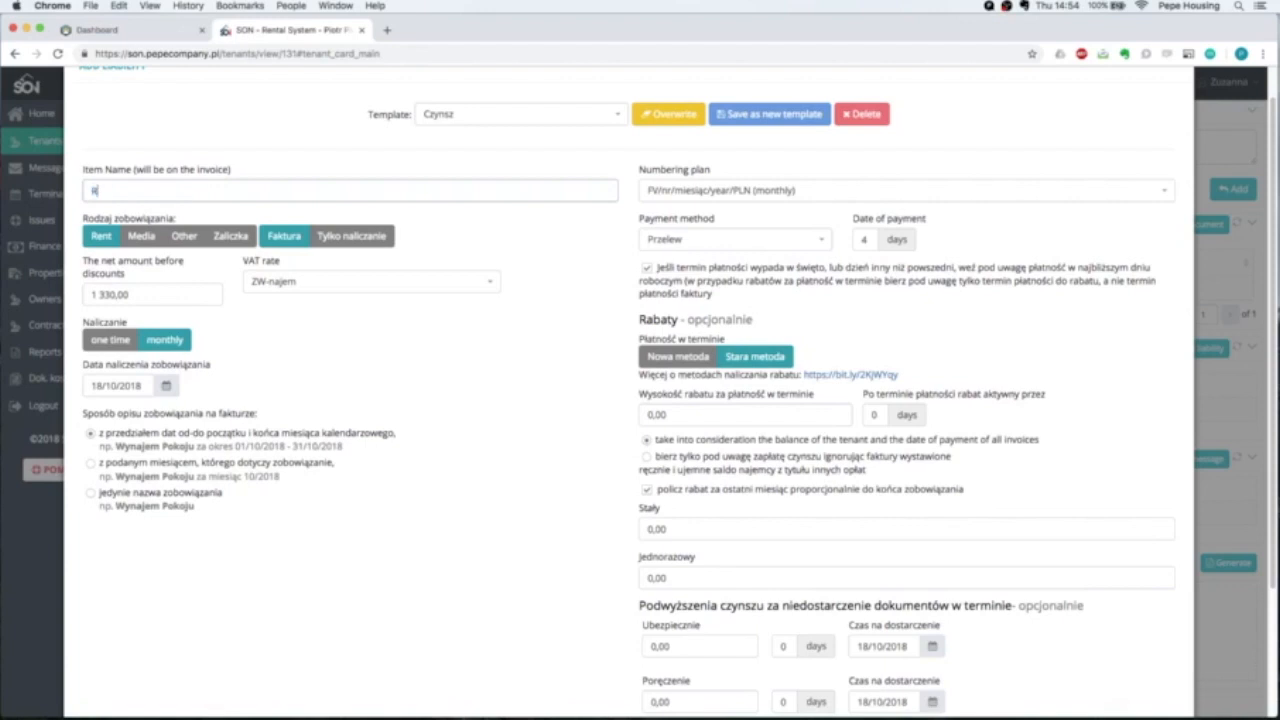
pyautogui.write('oom retr')
pyautogui.click(106, 237)
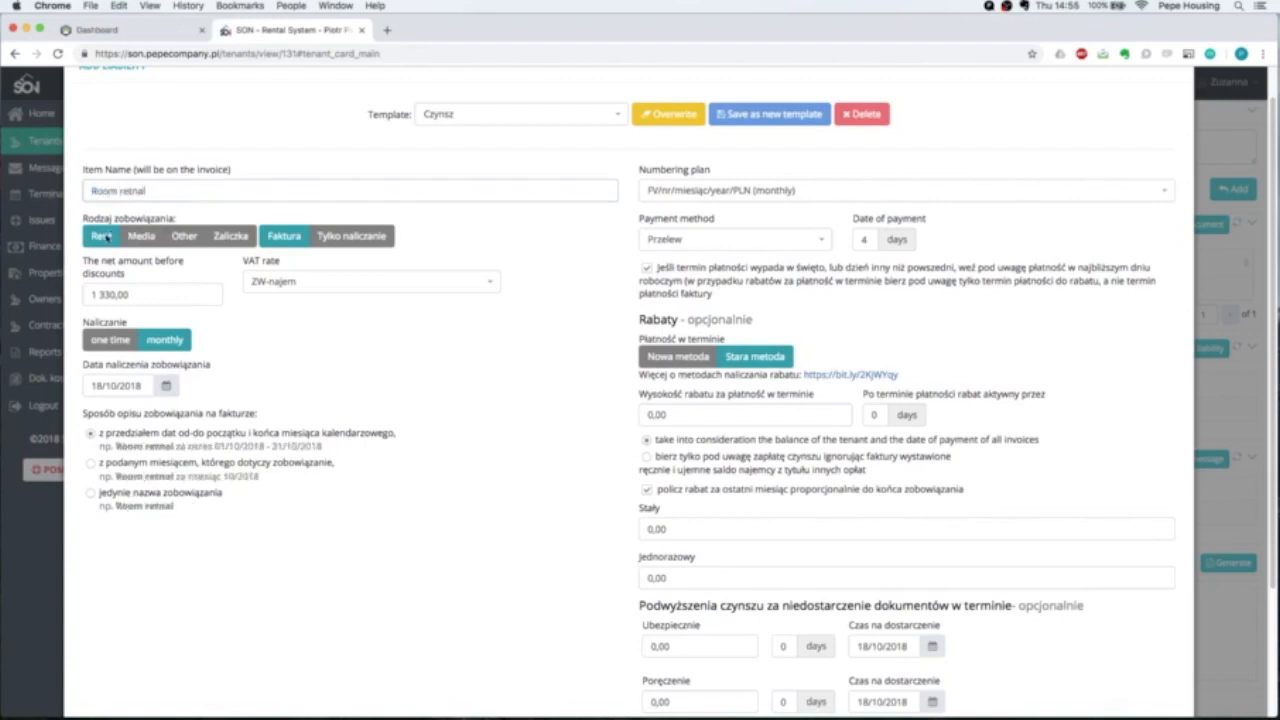
pyautogui.tripleClick(130, 289)
pyautogui.write('1400')
pyautogui.click(145, 342)
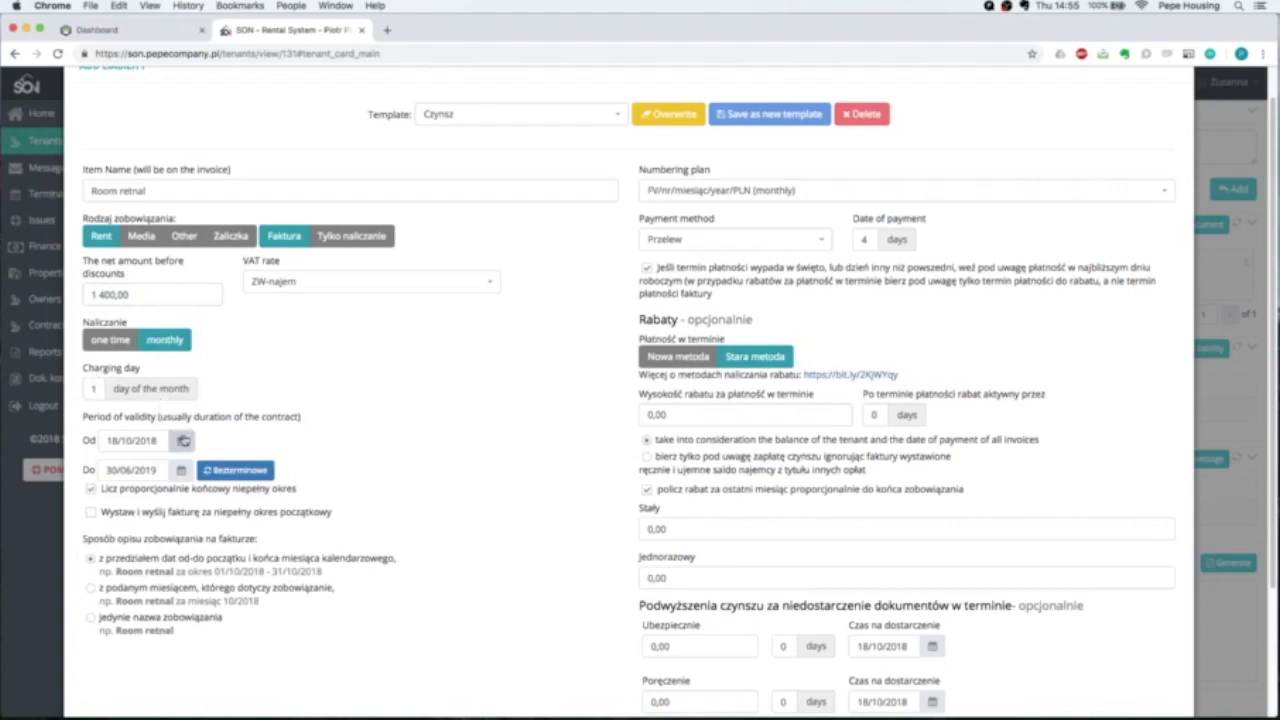
# Set the liability's start date to 1 January 2019.
pyautogui.click(184, 443)
pyautogui.click(223, 475)
pyautogui.click(223, 475)
pyautogui.click(223, 475)
pyautogui.click(150, 514)
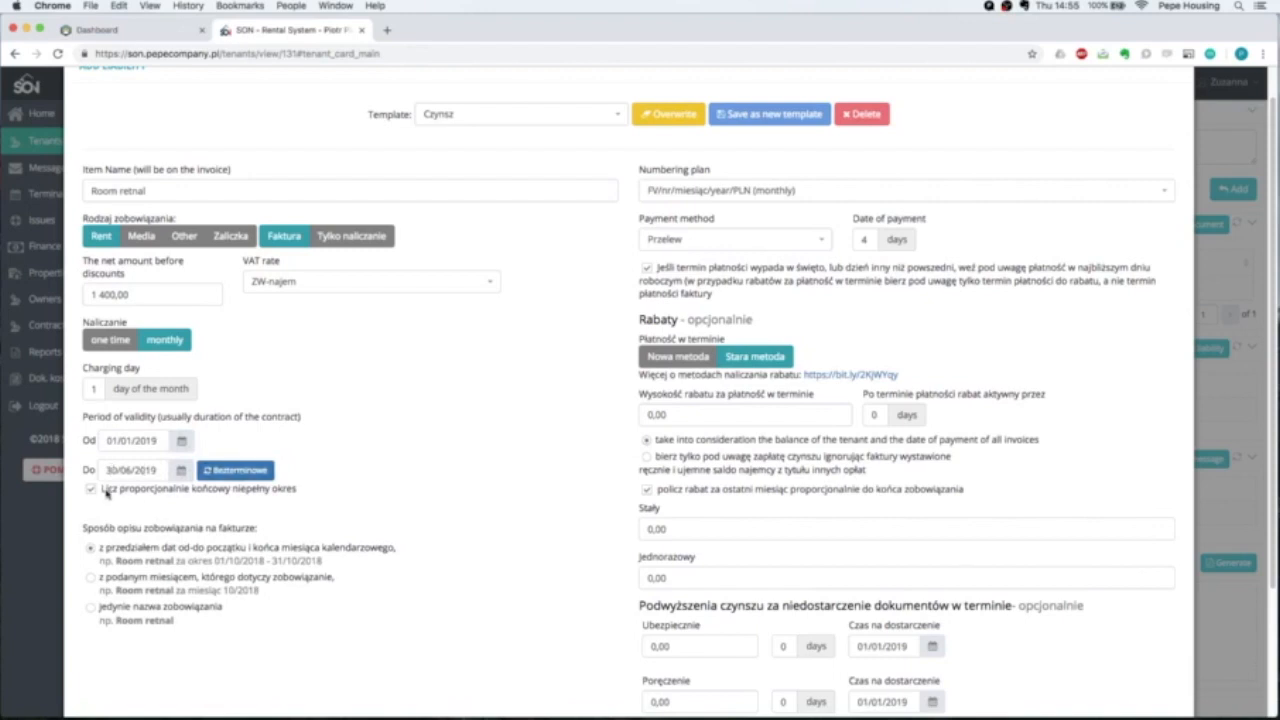
pyautogui.scroll(-2, 150, 492)
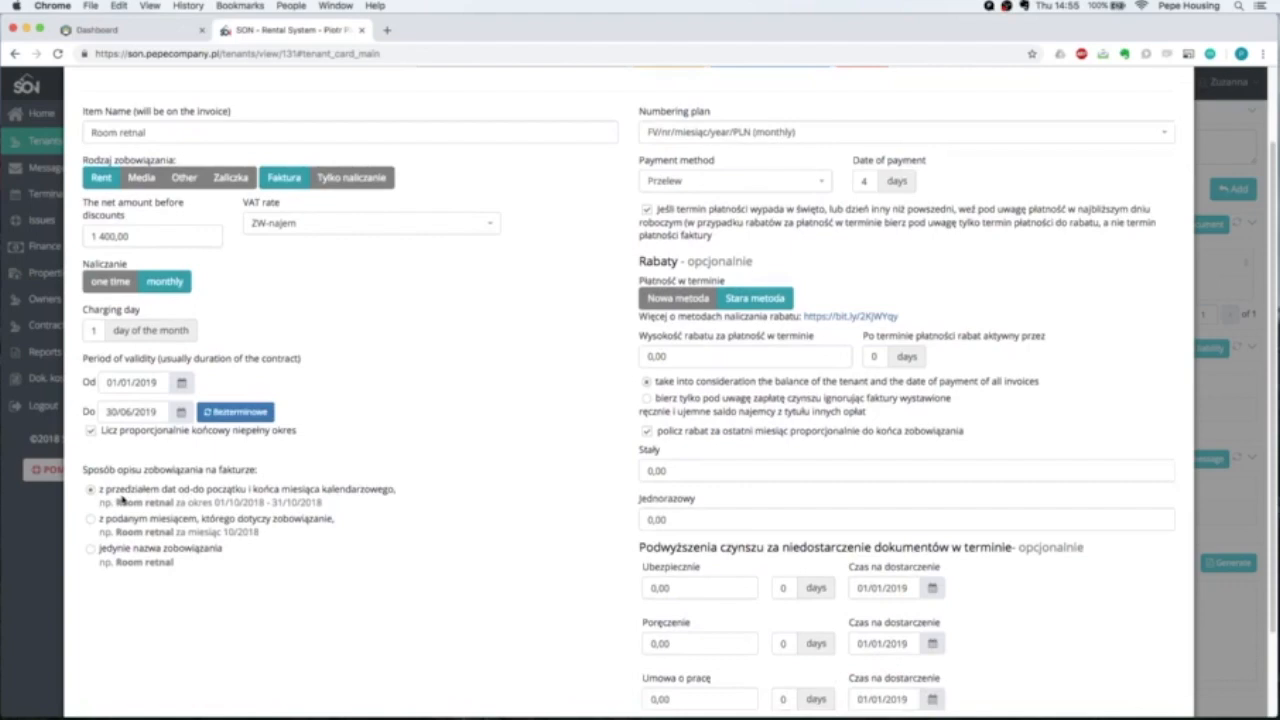
pyautogui.moveTo(118, 505); pyautogui.dragTo(136, 535)
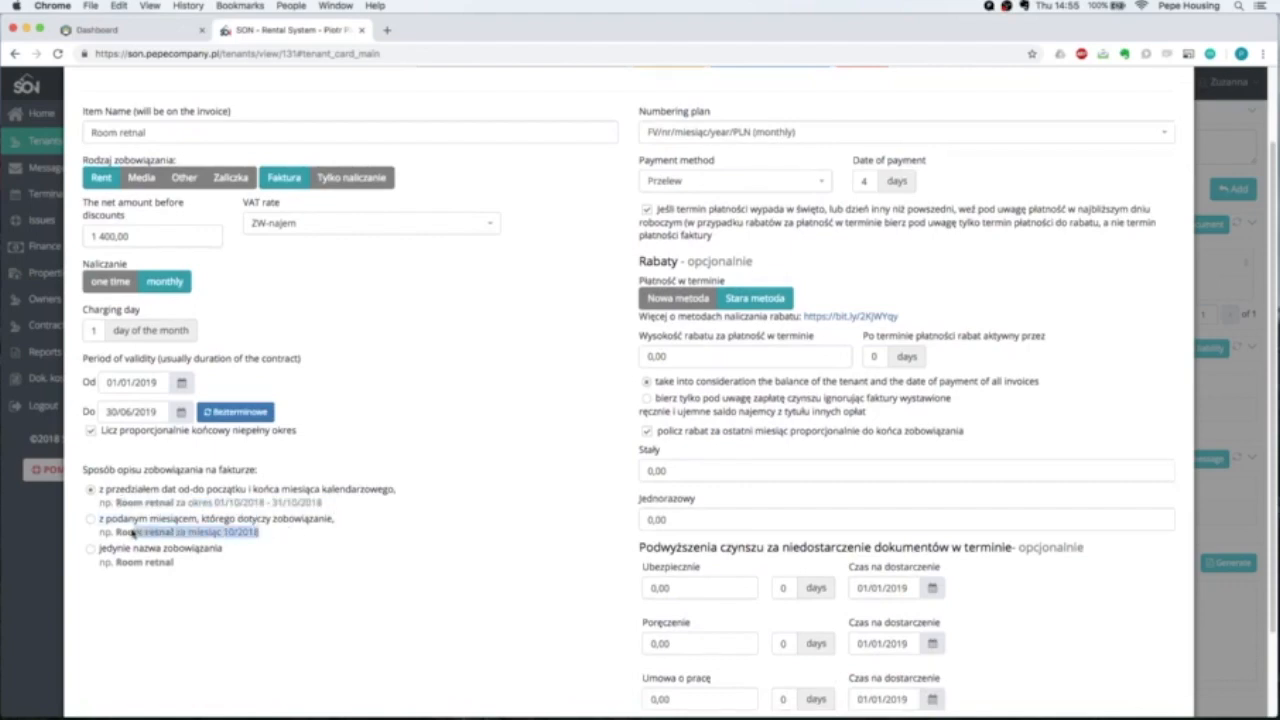
pyautogui.click(96, 494)
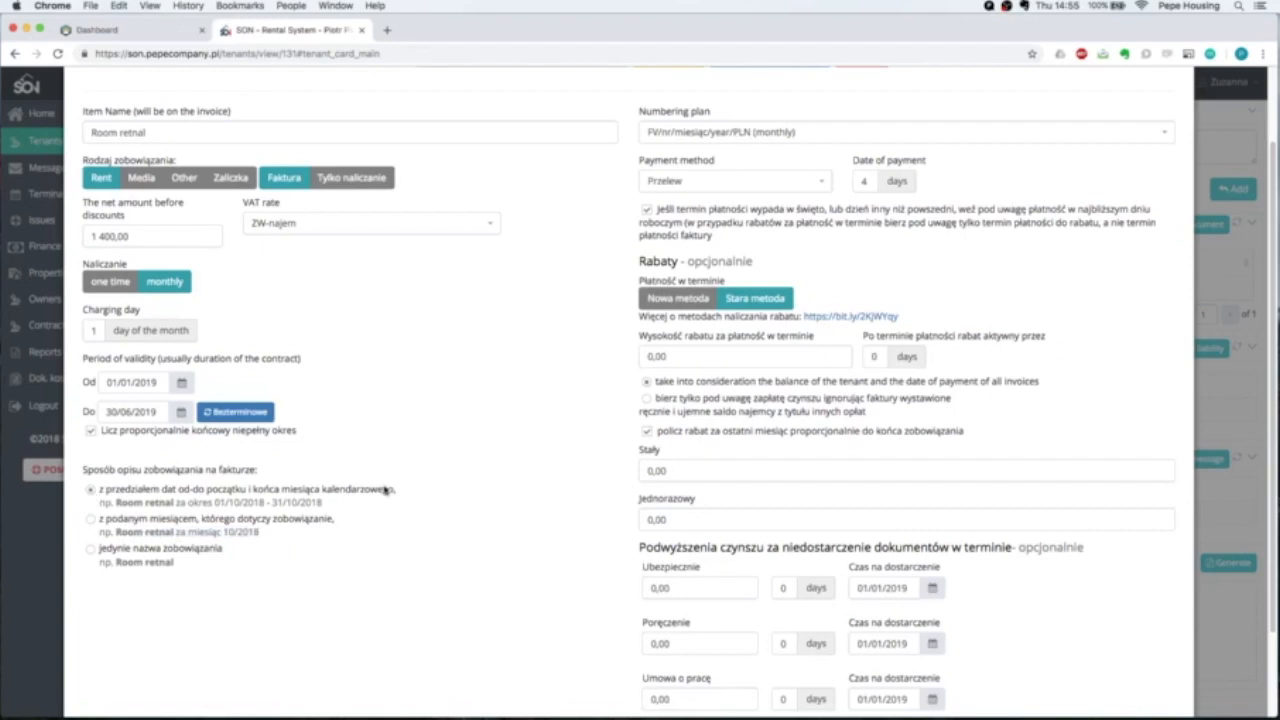
pyautogui.scroll(1, 385, 489)
# Keep VAT rate ZW-najem and payment method Przelew.
pyautogui.click(346, 258)
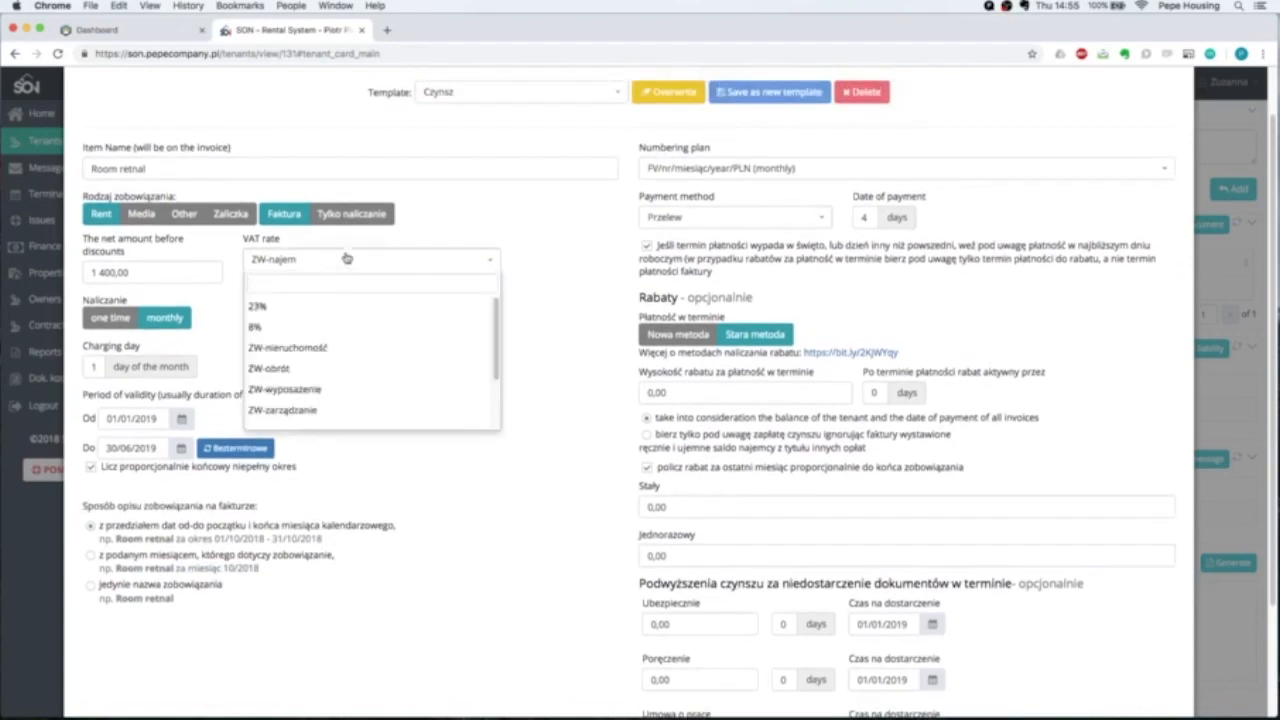
pyautogui.click(547, 233)
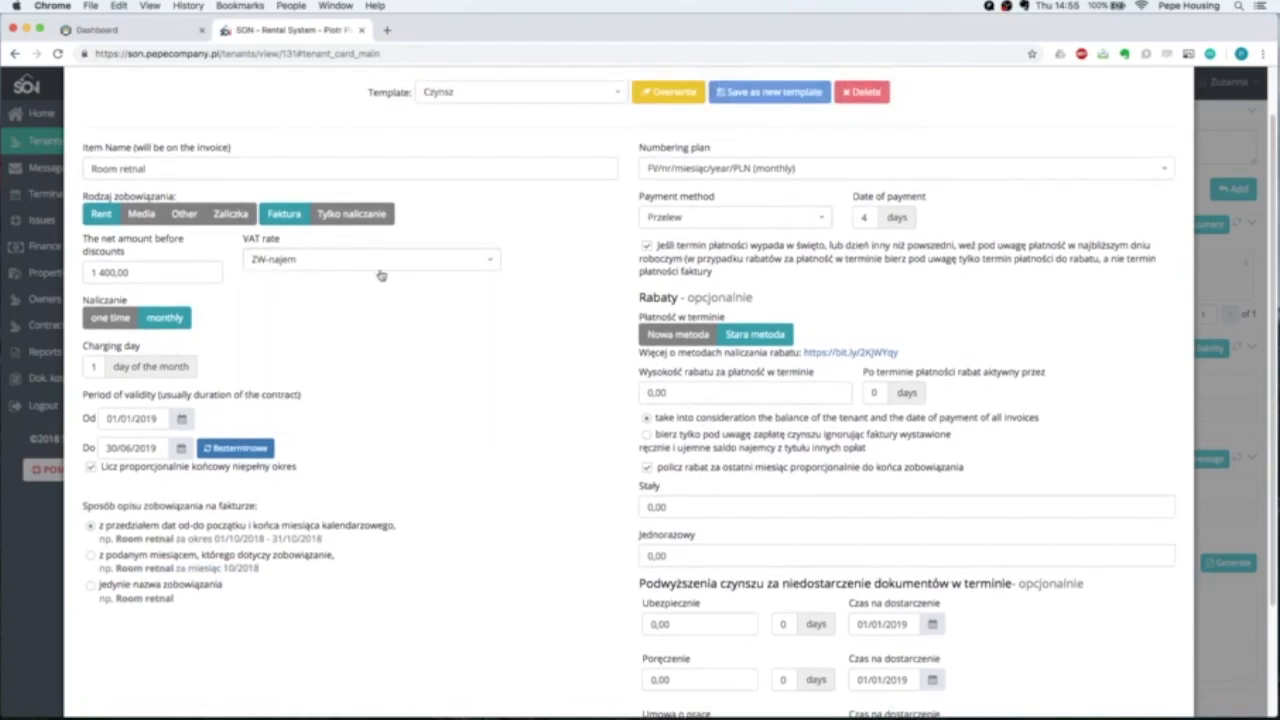
pyautogui.scroll(1, 380, 275)
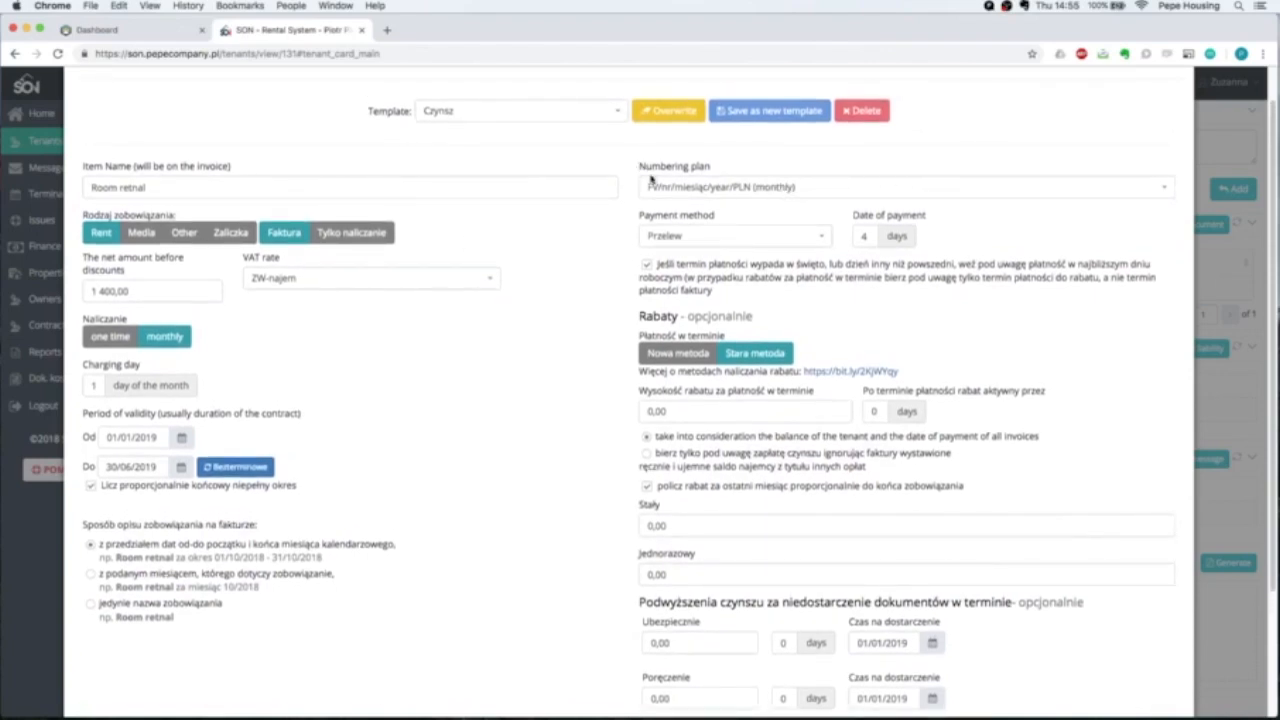
pyautogui.scroll(-3, 700, 190)
pyautogui.click(743, 178)
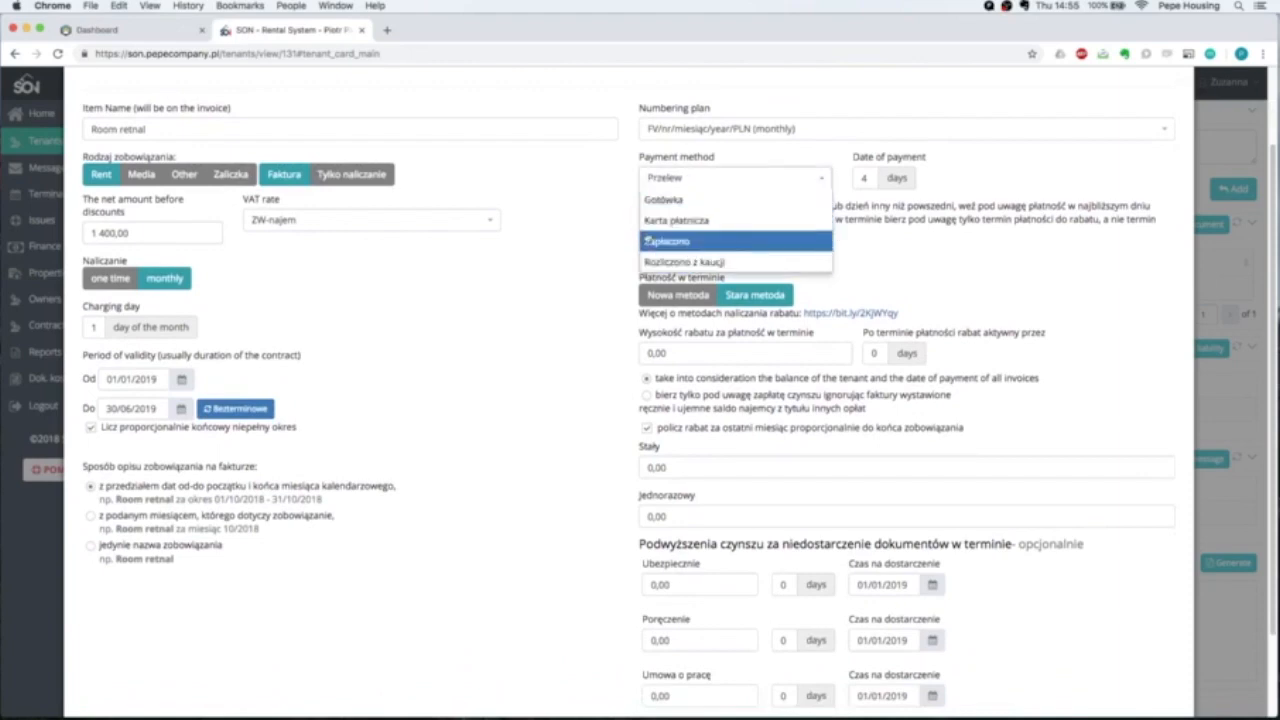
pyautogui.click(592, 271)
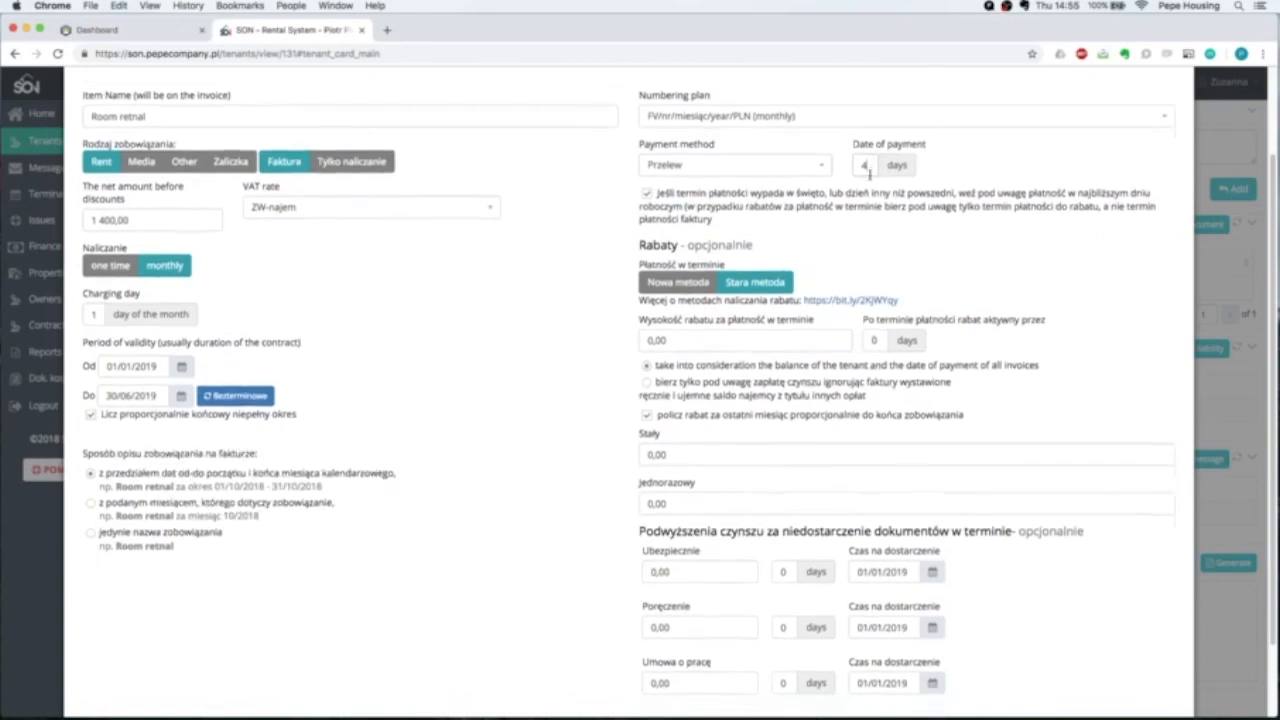
# Review the Ubezpieczenie and Umowa o pracę increase amounts, leaving them unchanged.
pyautogui.scroll(-2, 866, 177)
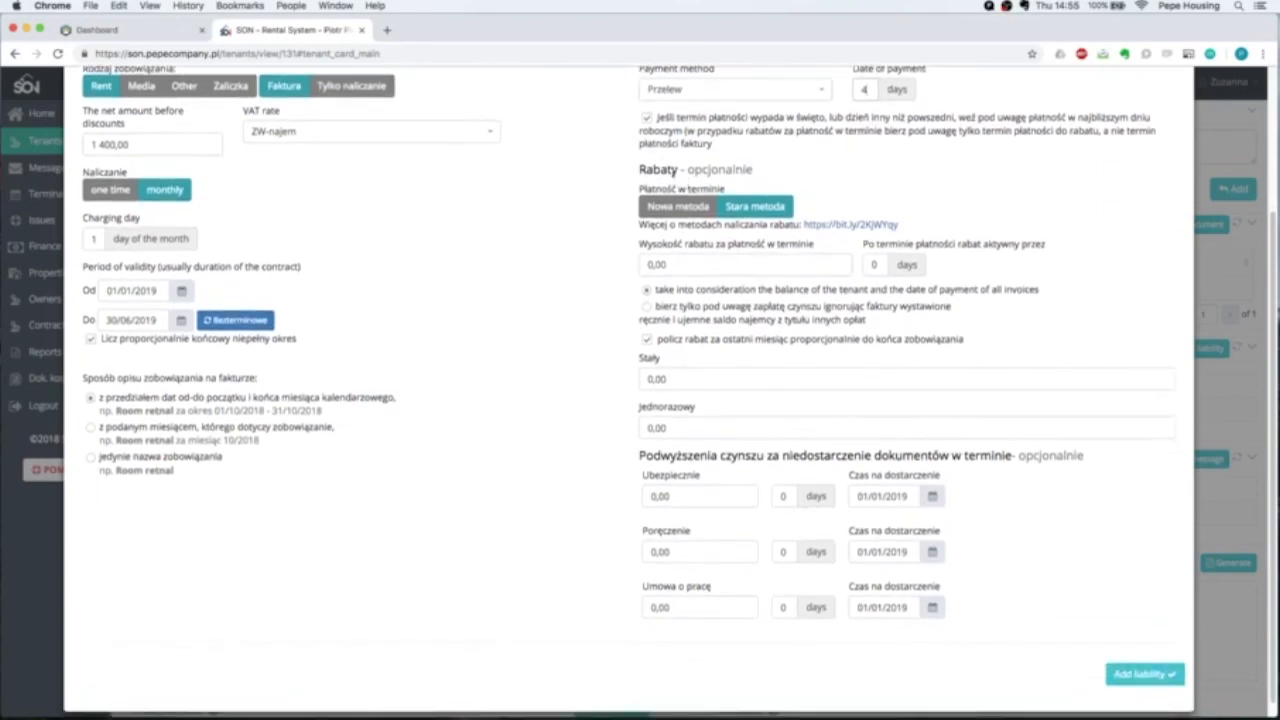
pyautogui.scroll(-1, 660, 210)
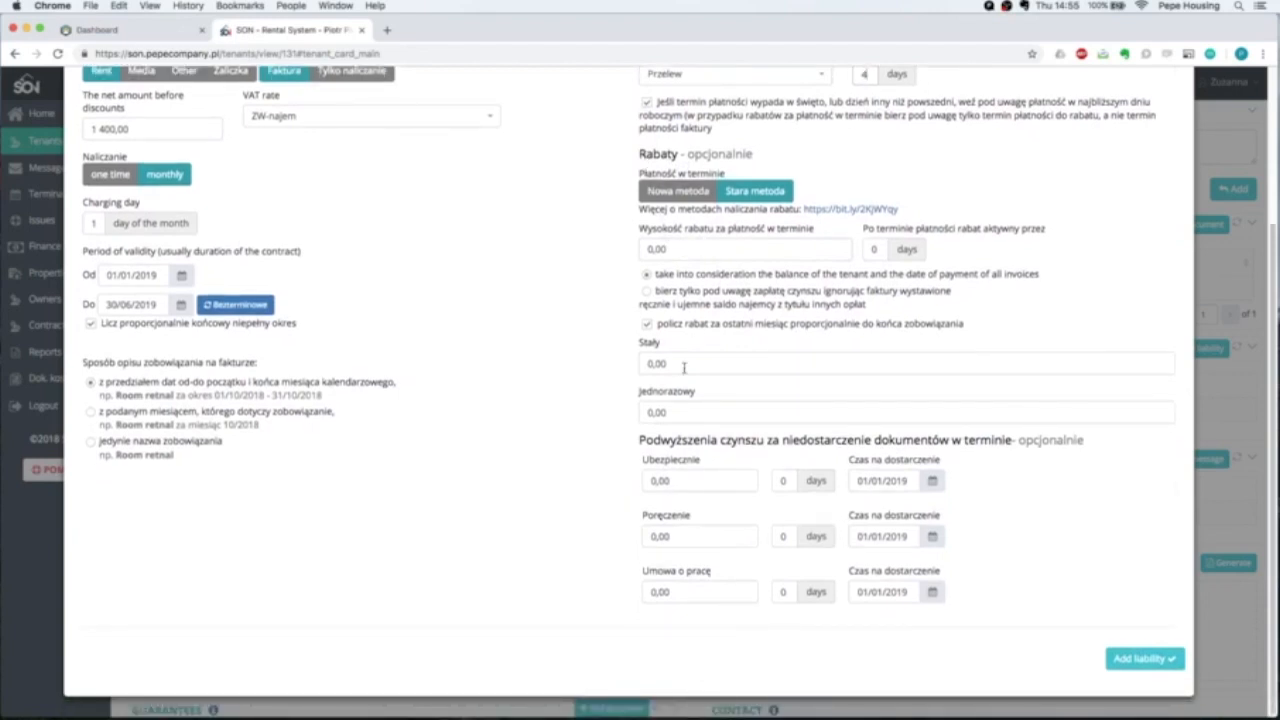
pyautogui.moveTo(680, 482); pyautogui.dragTo(645, 481)
pyautogui.click(735, 482)
pyautogui.moveTo(680, 590); pyautogui.dragTo(646, 583)
pyautogui.click(720, 580)
pyautogui.moveTo(706, 573); pyautogui.dragTo(643, 574)
pyautogui.click(628, 570)
# Save the Room retnal liability (1 400,00 net, 01/01/2019–30/06/2019) to the tenant card.
pyautogui.click(1142, 659)
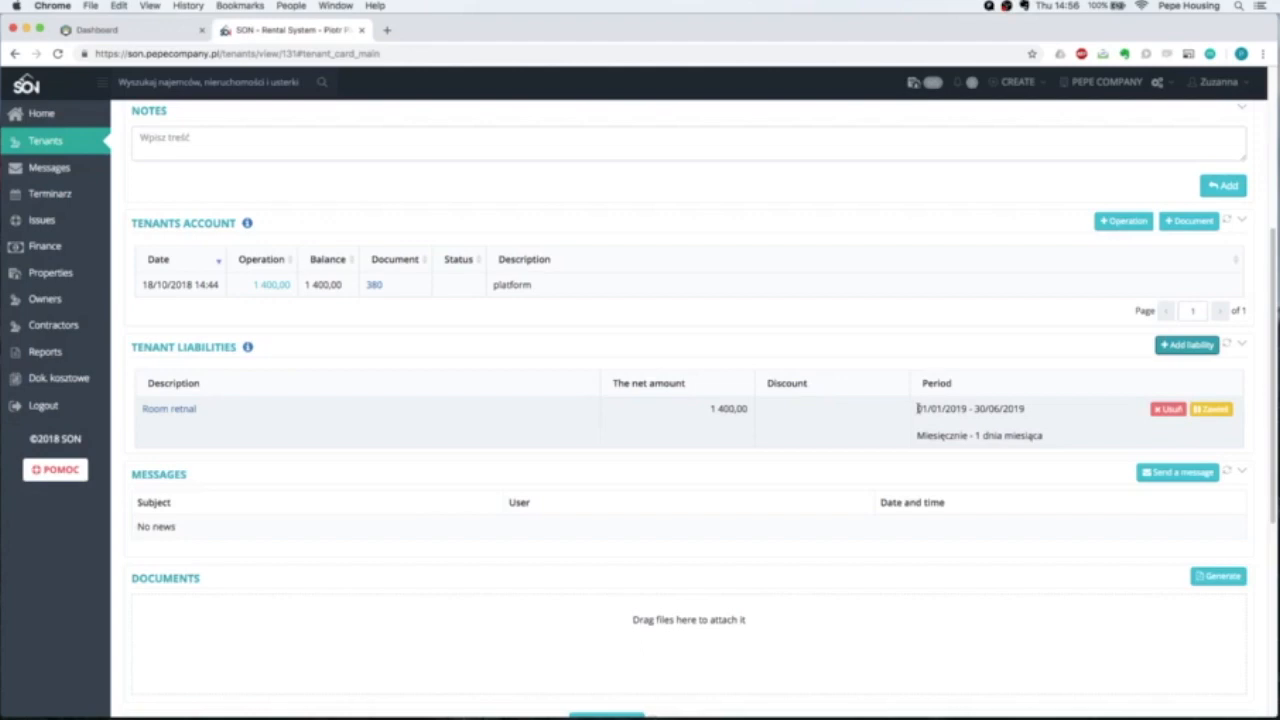
pyautogui.moveTo(917, 408); pyautogui.dragTo(1027, 410)
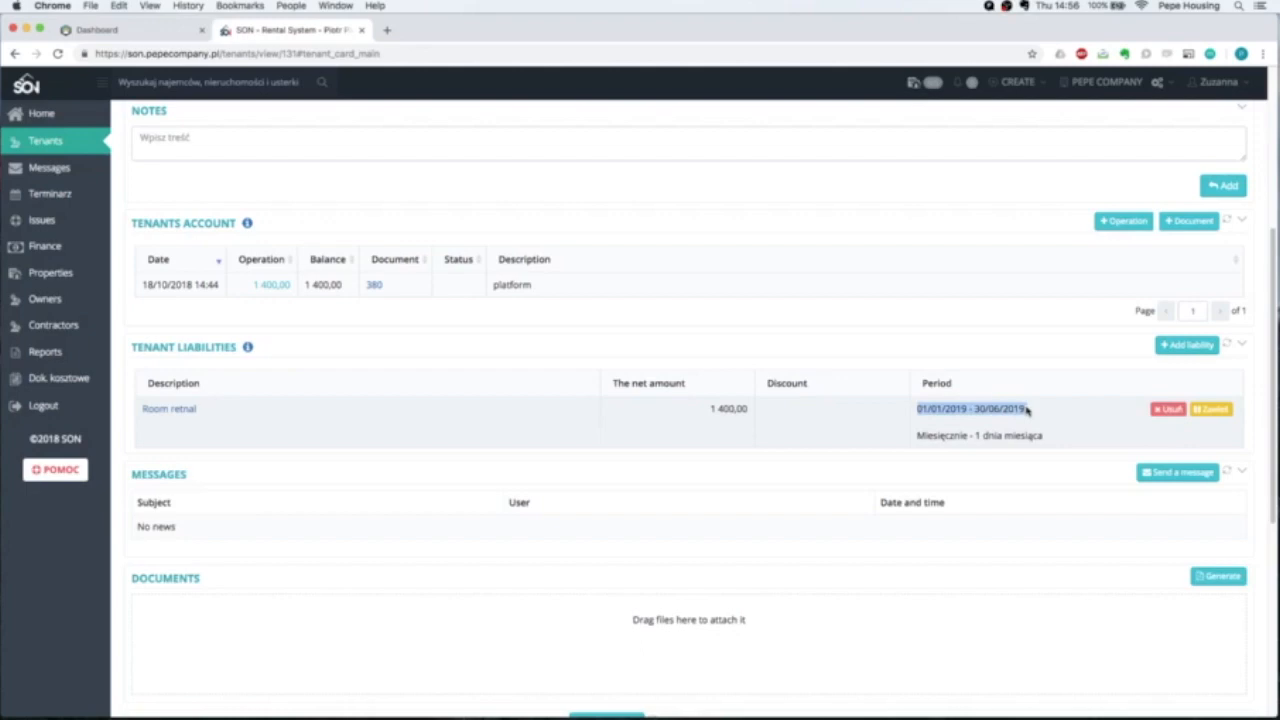
pyautogui.click(394, 314)
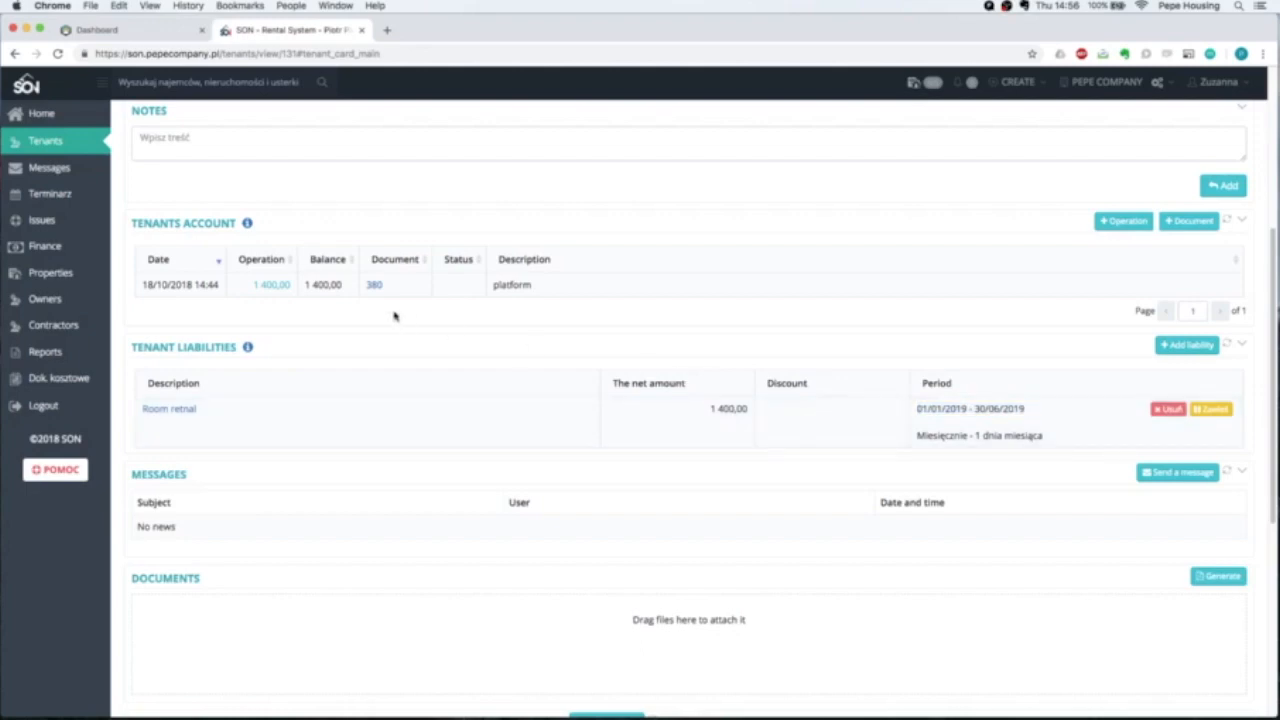
# Review the tenant card down to the 01/01/2019–30/06/2019 liability period, then open the administration settings.
pyautogui.scroll(1, 394, 316)
pyautogui.scroll(2, 385, 325)
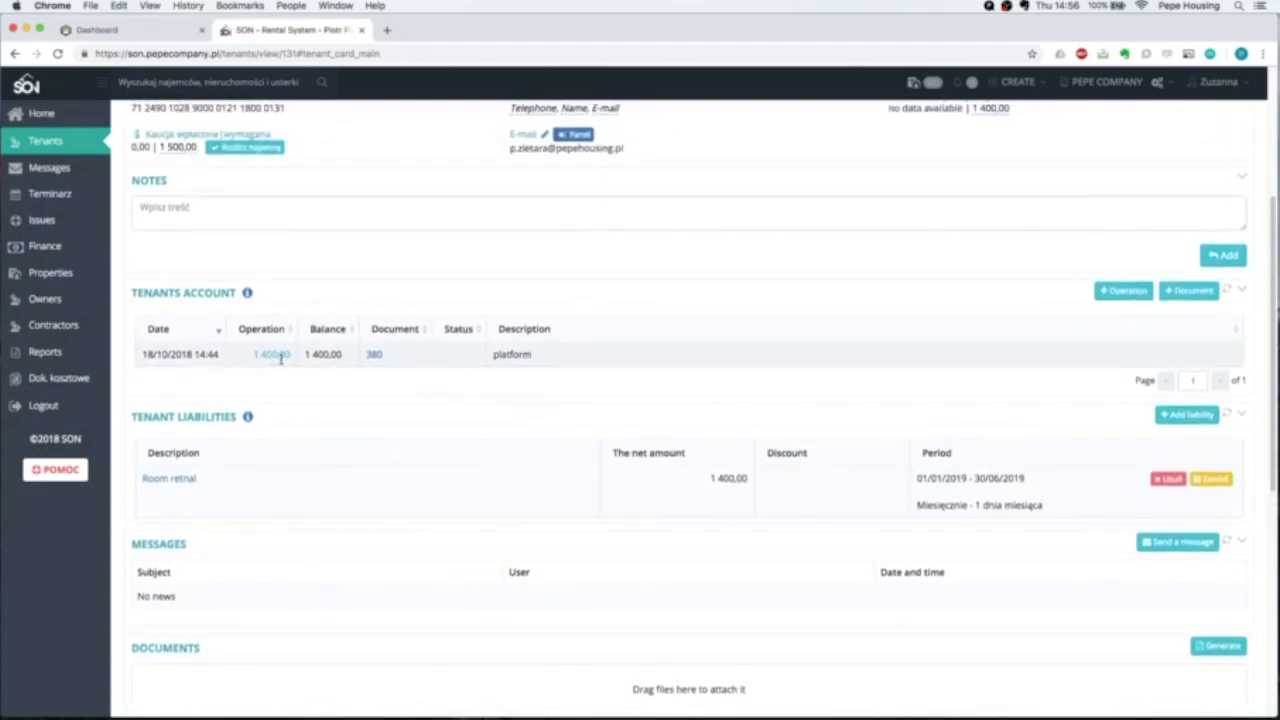
pyautogui.scroll(-1, 290, 368)
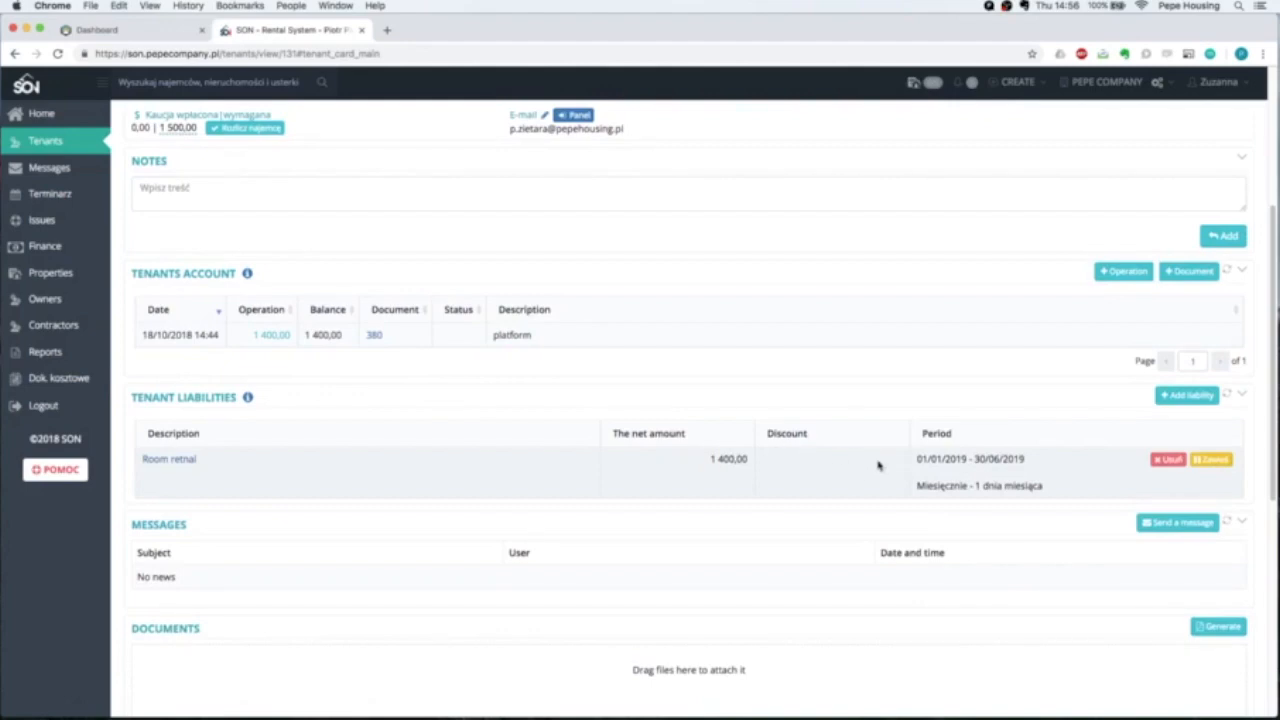
pyautogui.scroll(-1, 878, 465)
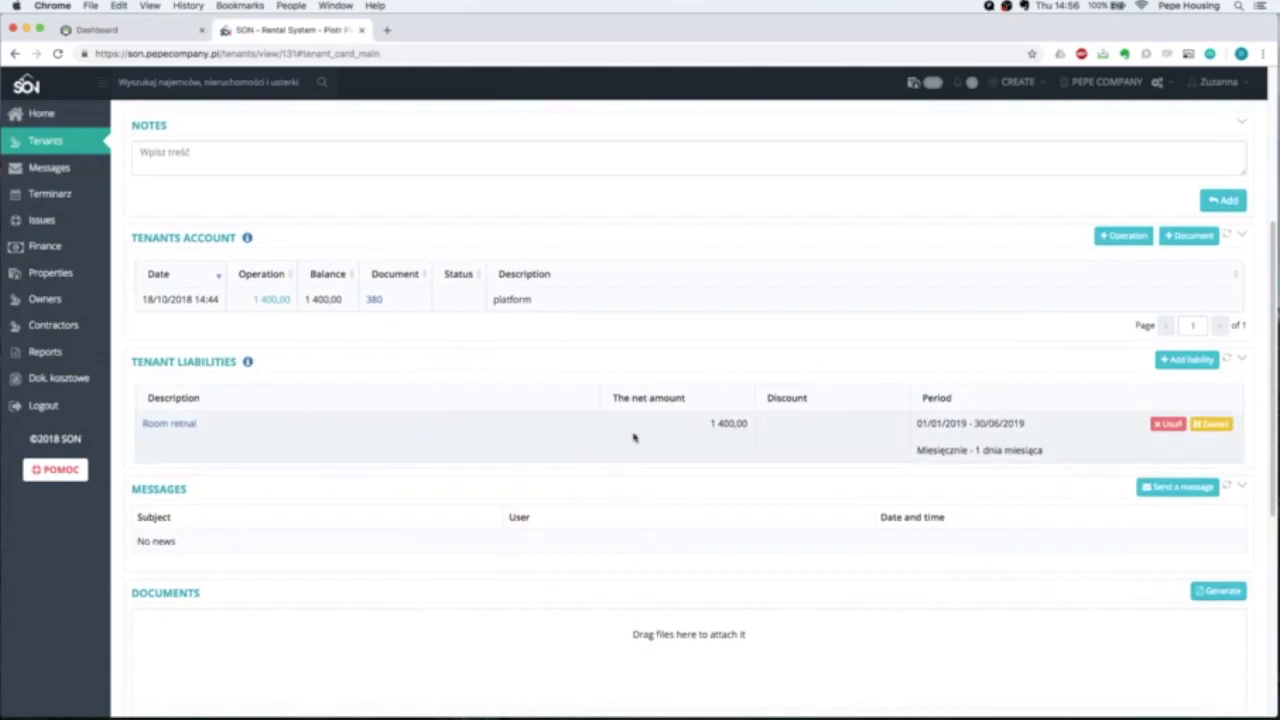
pyautogui.scroll(-1, 866, 428)
pyautogui.scroll(-2, 866, 428)
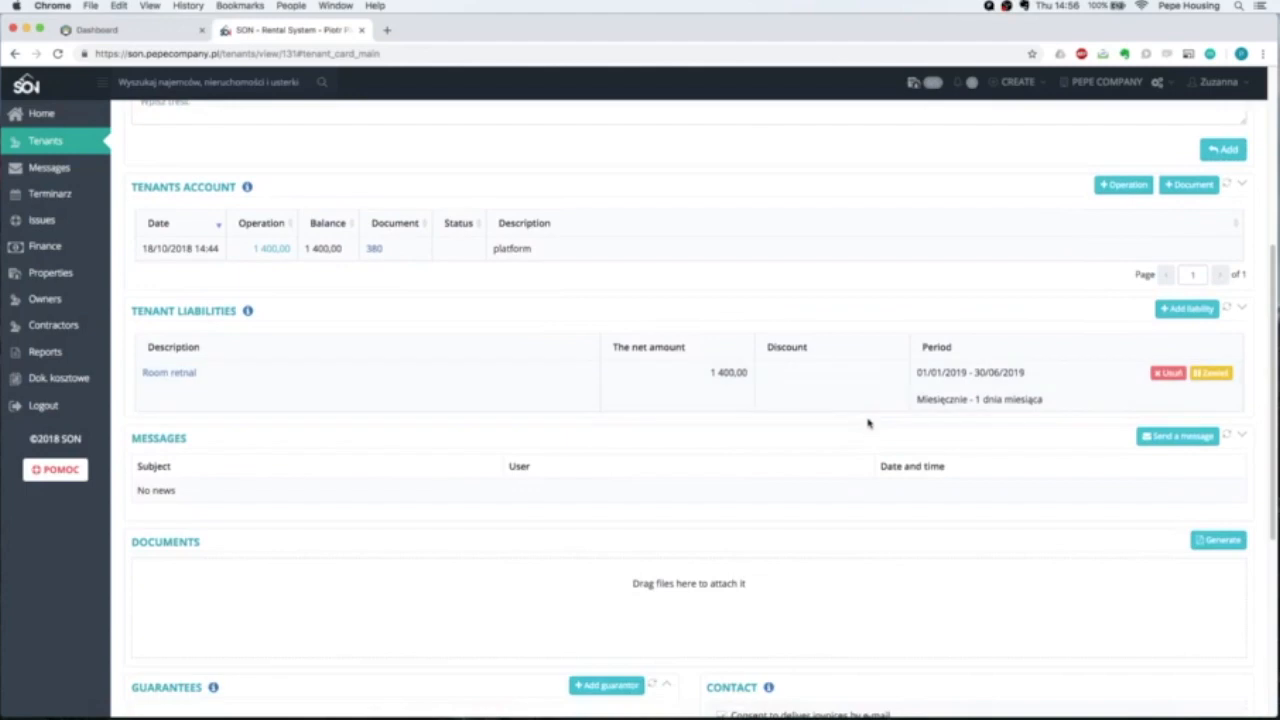
pyautogui.scroll(-2, 908, 403)
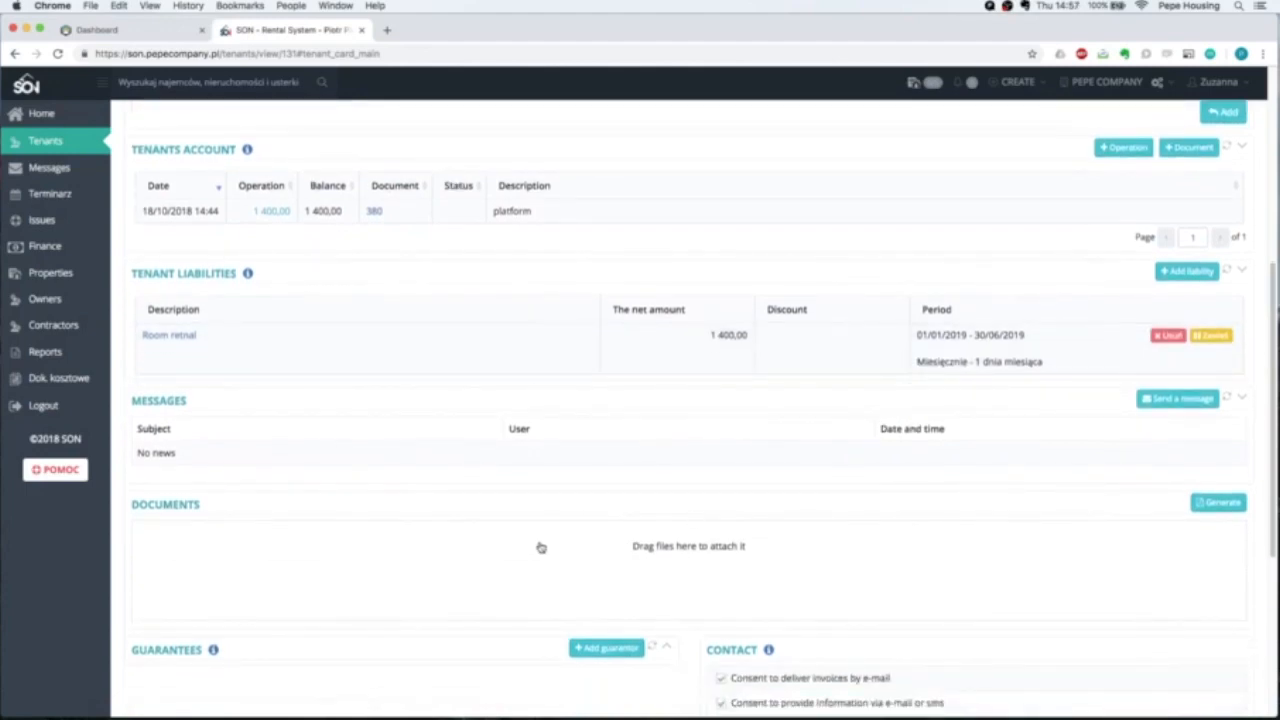
pyautogui.scroll(-2, 190, 517)
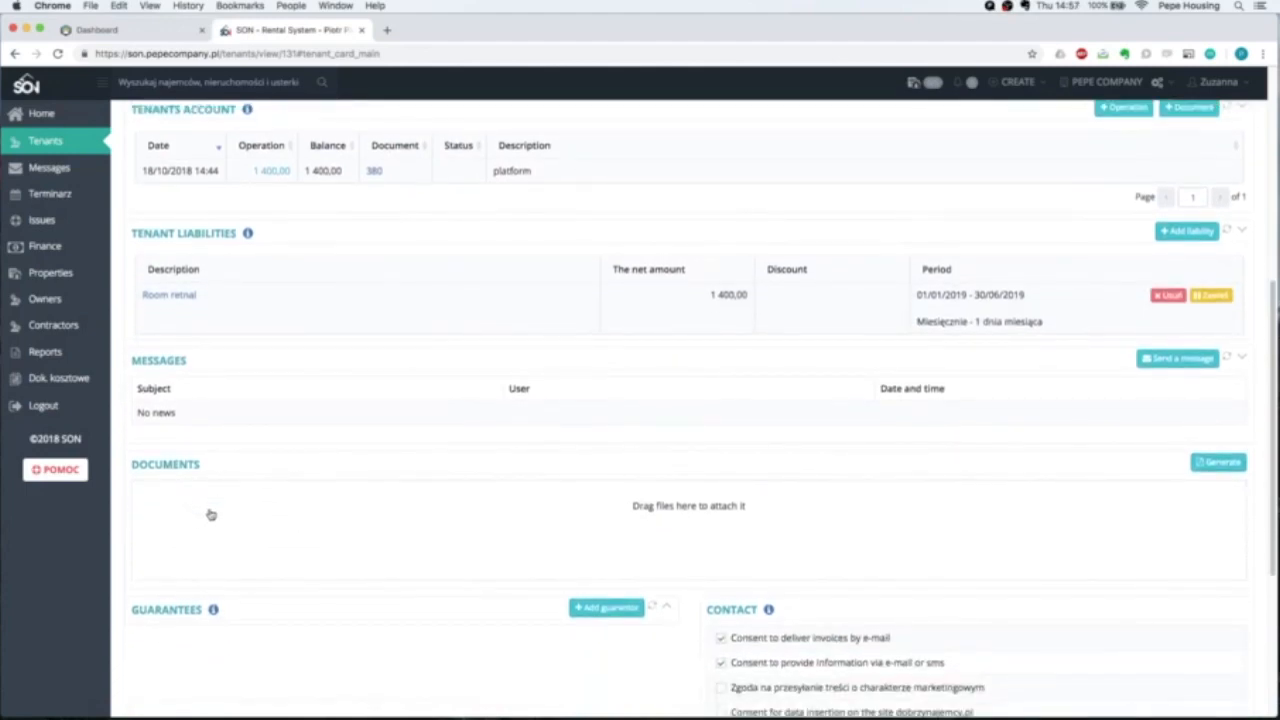
pyautogui.scroll(-4, 210, 514)
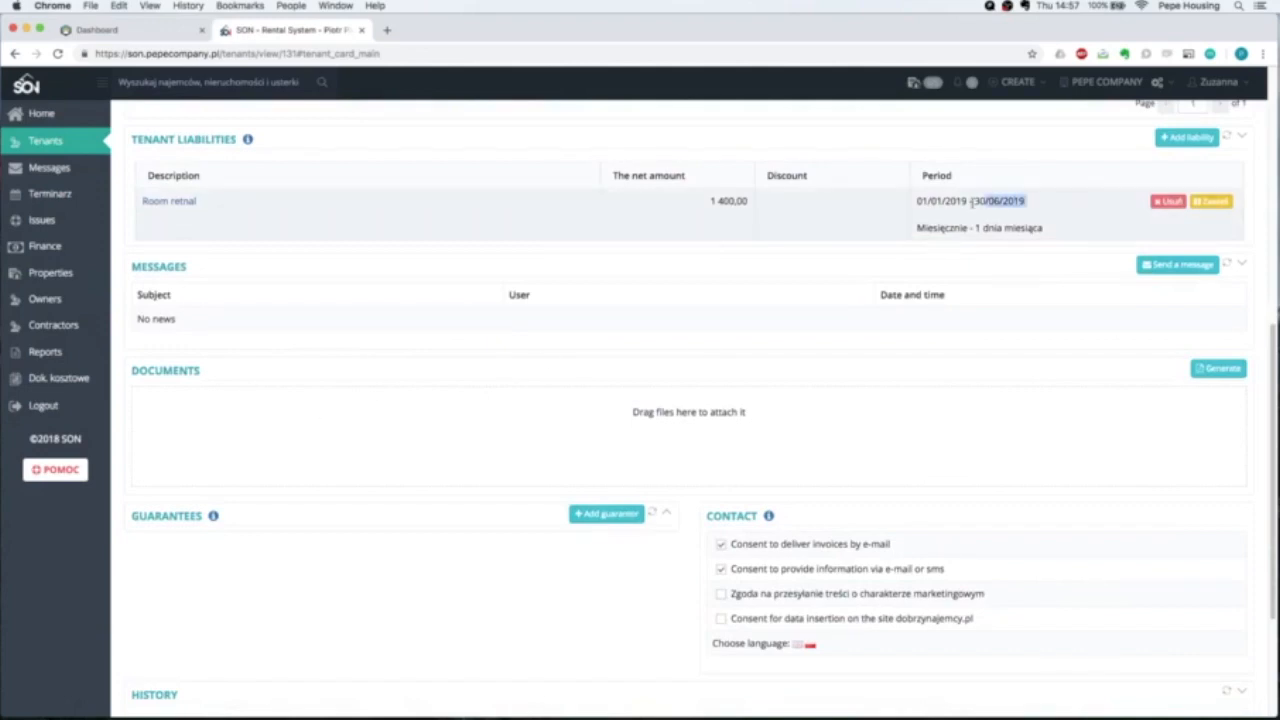
pyautogui.tripleClick(915, 203)
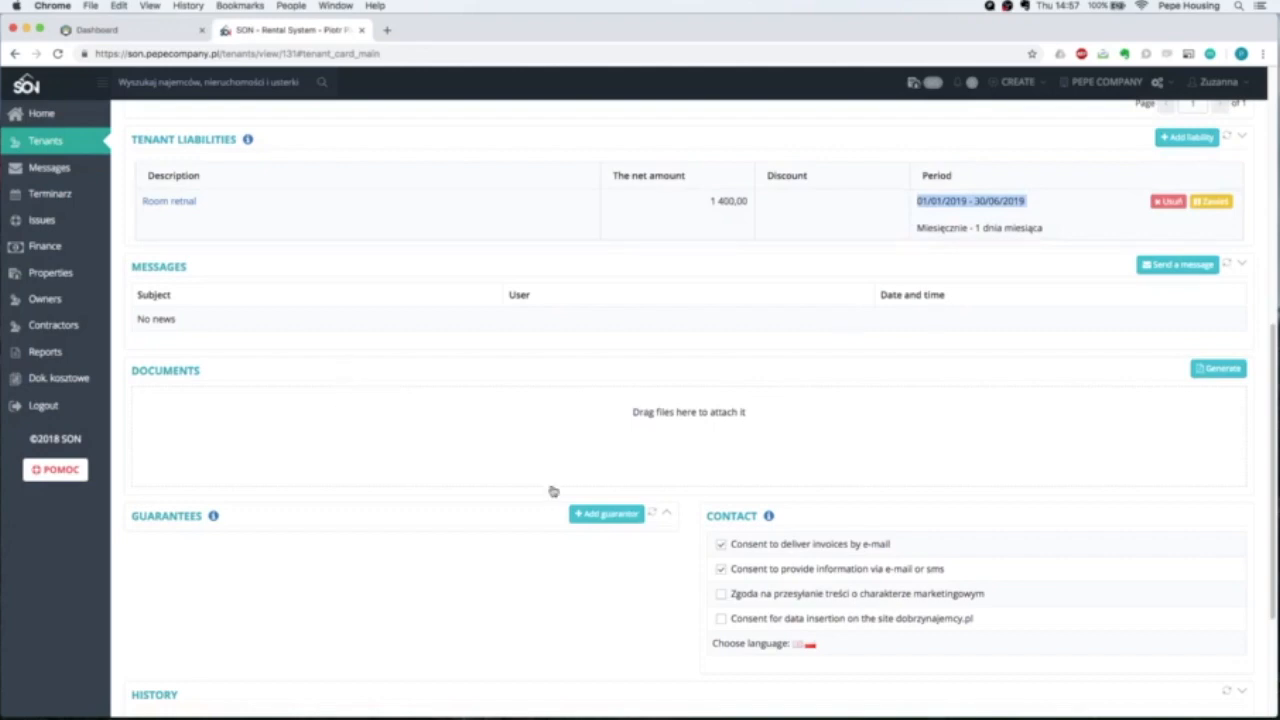
pyautogui.click(1166, 86)
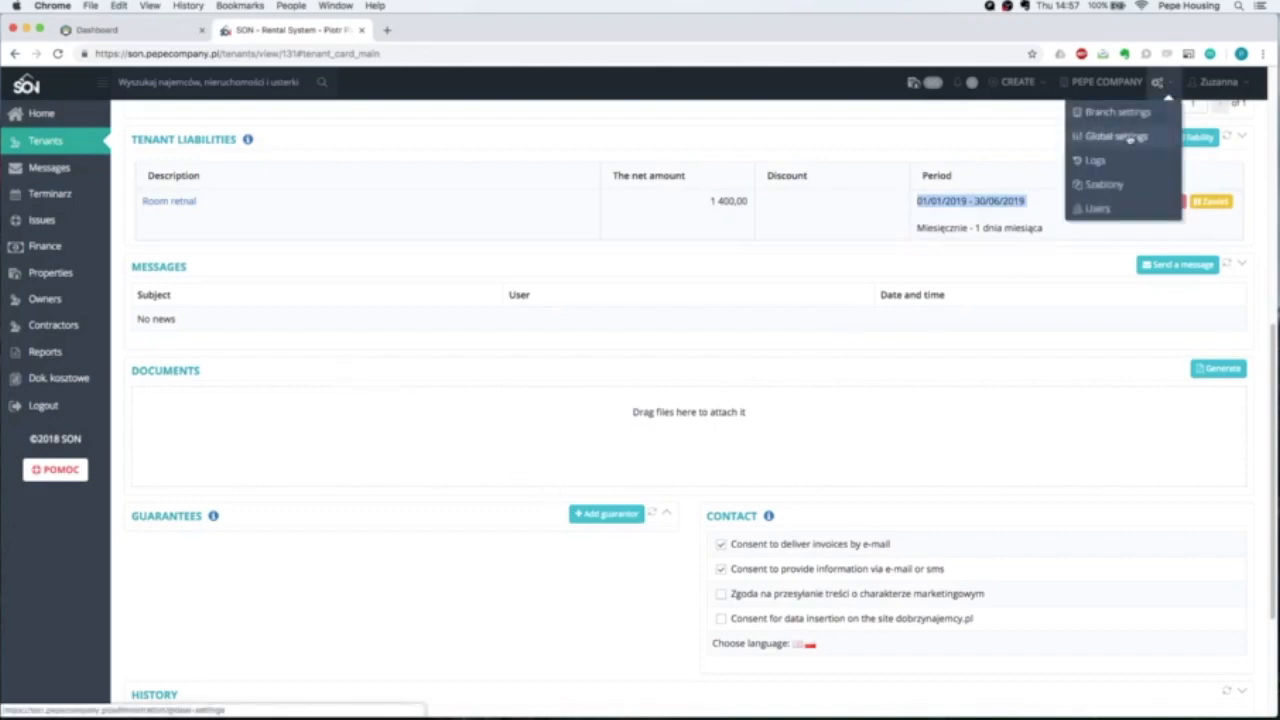
# Open the Umowa Pepe Company pln template from Szablony for editing and read its opening clauses.
pyautogui.click(1100, 184)
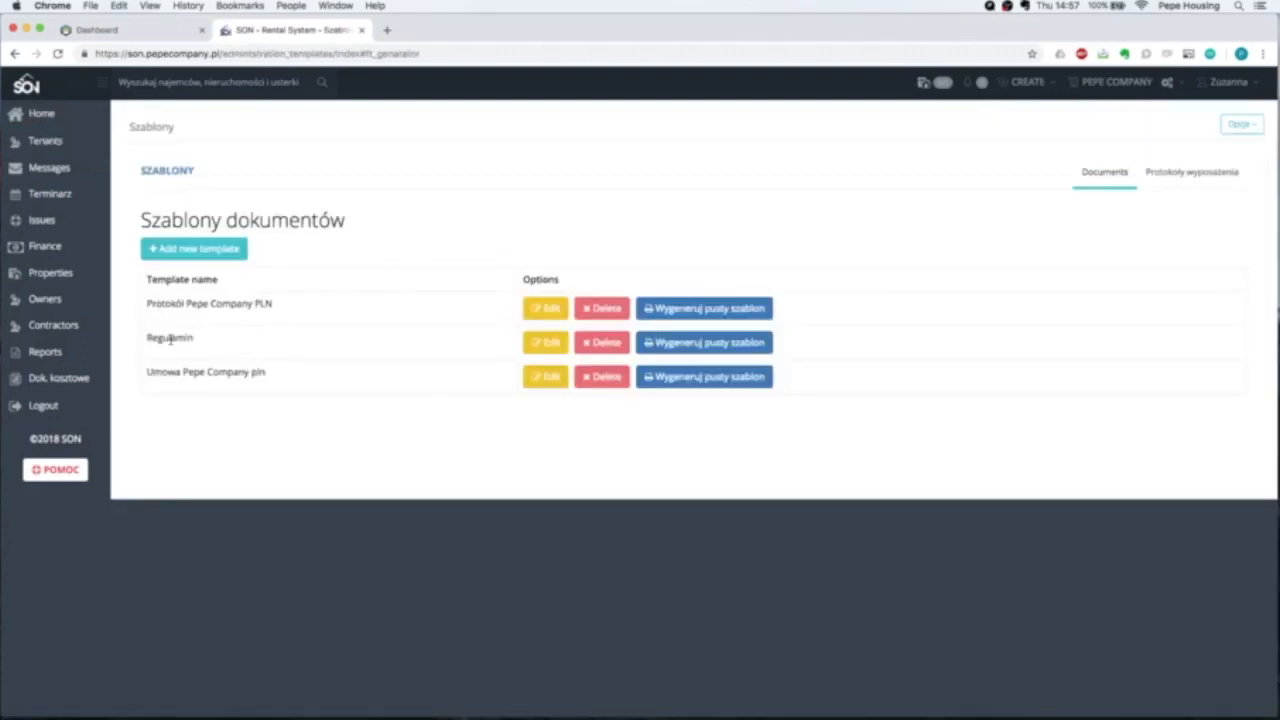
pyautogui.click(552, 384)
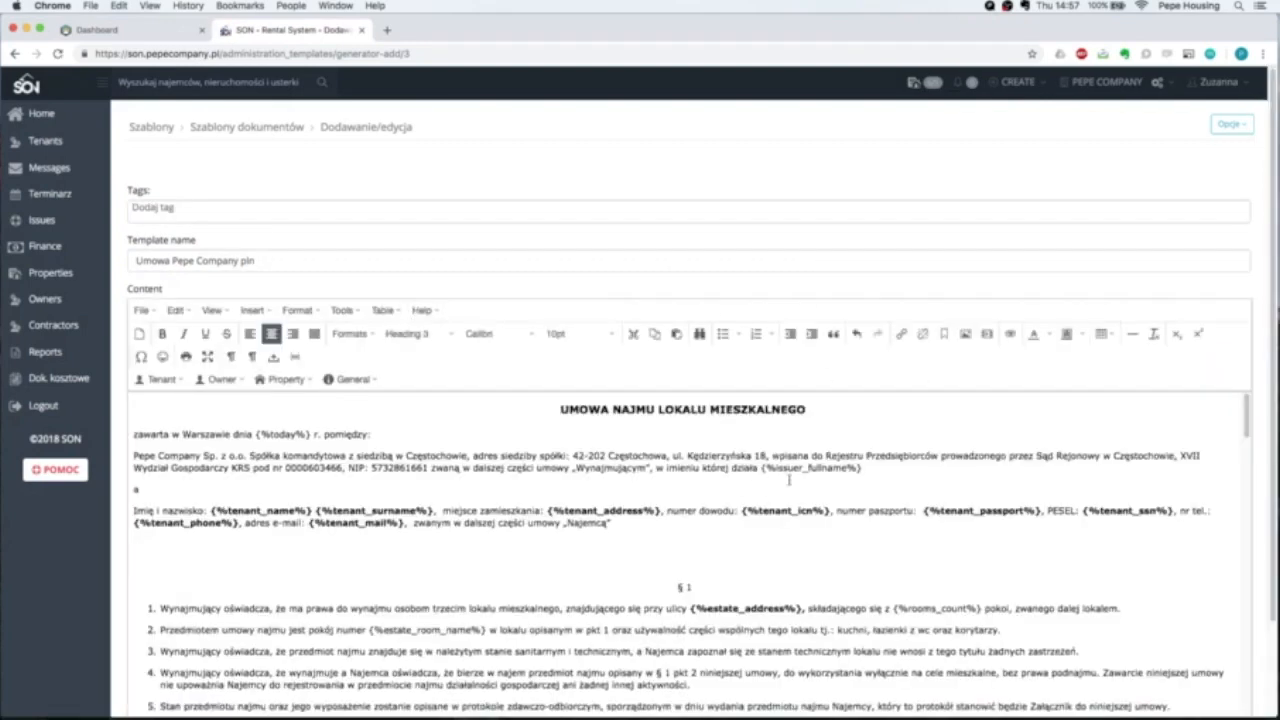
pyautogui.scroll(-2, 720, 420)
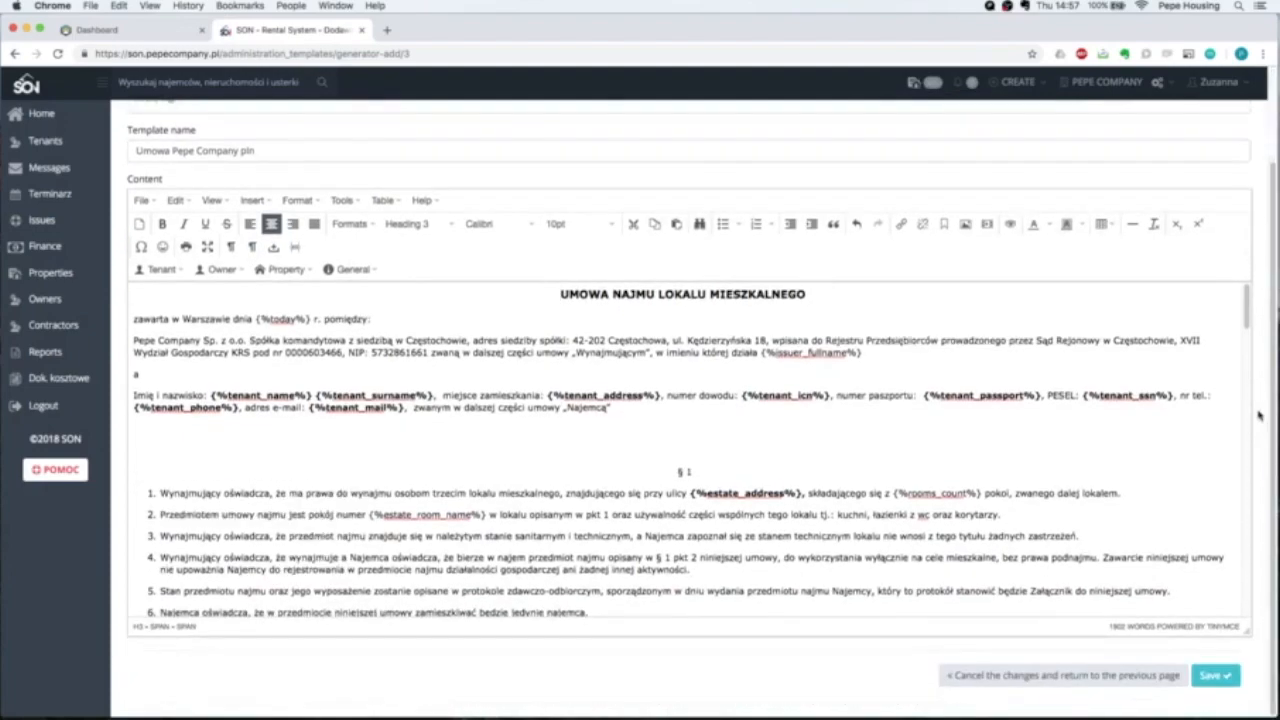
pyautogui.scroll(-1, 671, 366)
pyautogui.moveTo(561, 296); pyautogui.dragTo(634, 454)
pyautogui.click(634, 454)
# Review the English clauses and the {%tenant_address%} placeholder through the rest of the contract.
pyautogui.scroll(-4, 634, 456)
pyautogui.scroll(-15, 634, 457)
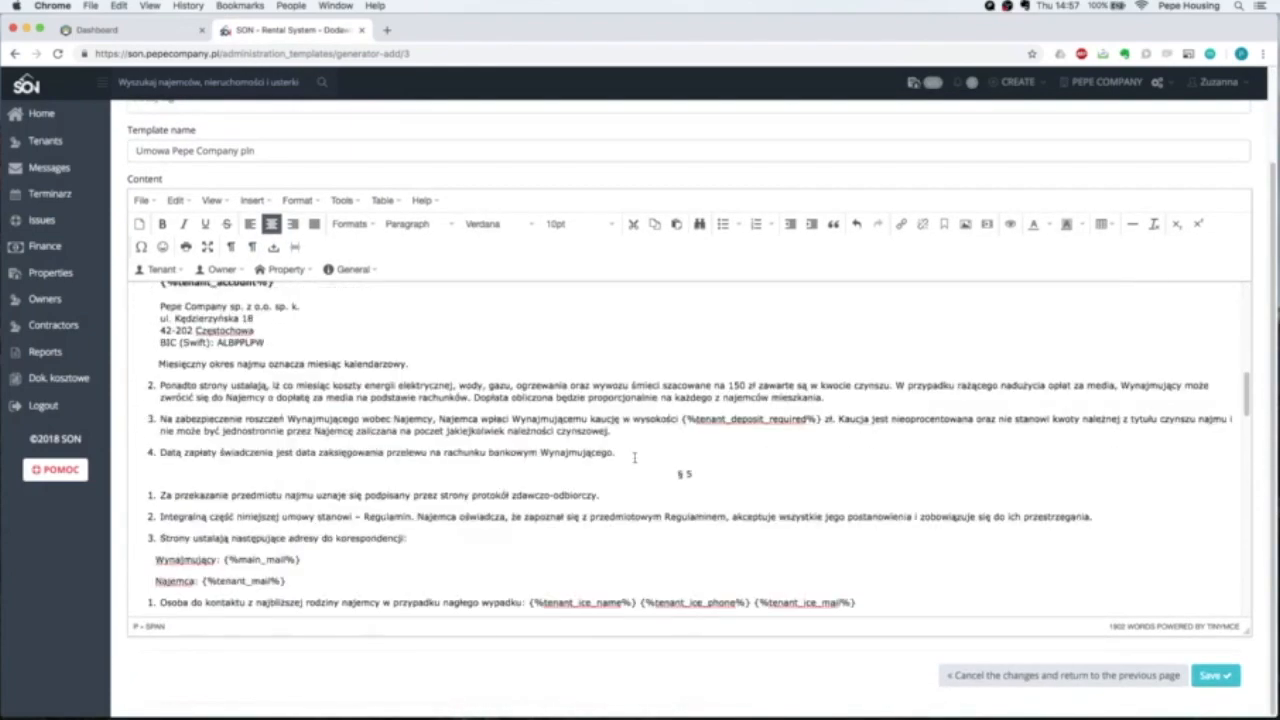
pyautogui.moveTo(588, 352); pyautogui.dragTo(668, 520)
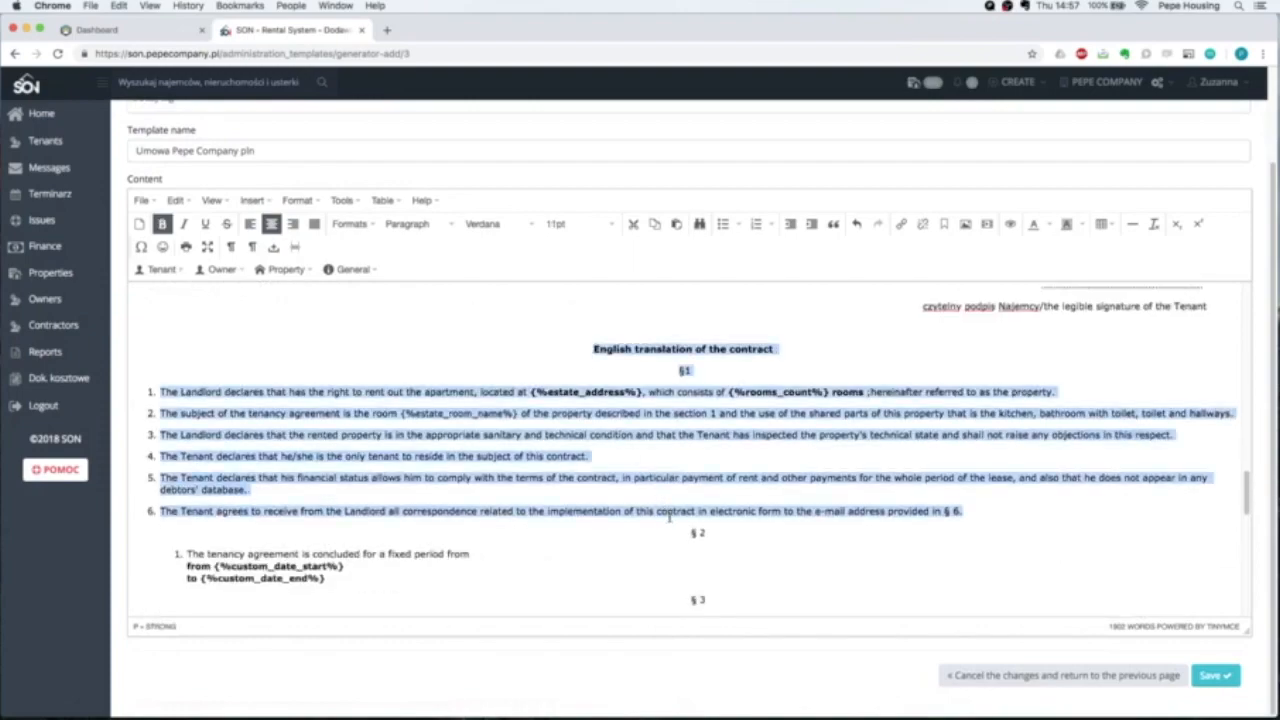
pyautogui.click(606, 553)
pyautogui.scroll(5, 602, 531)
pyautogui.scroll(10, 602, 531)
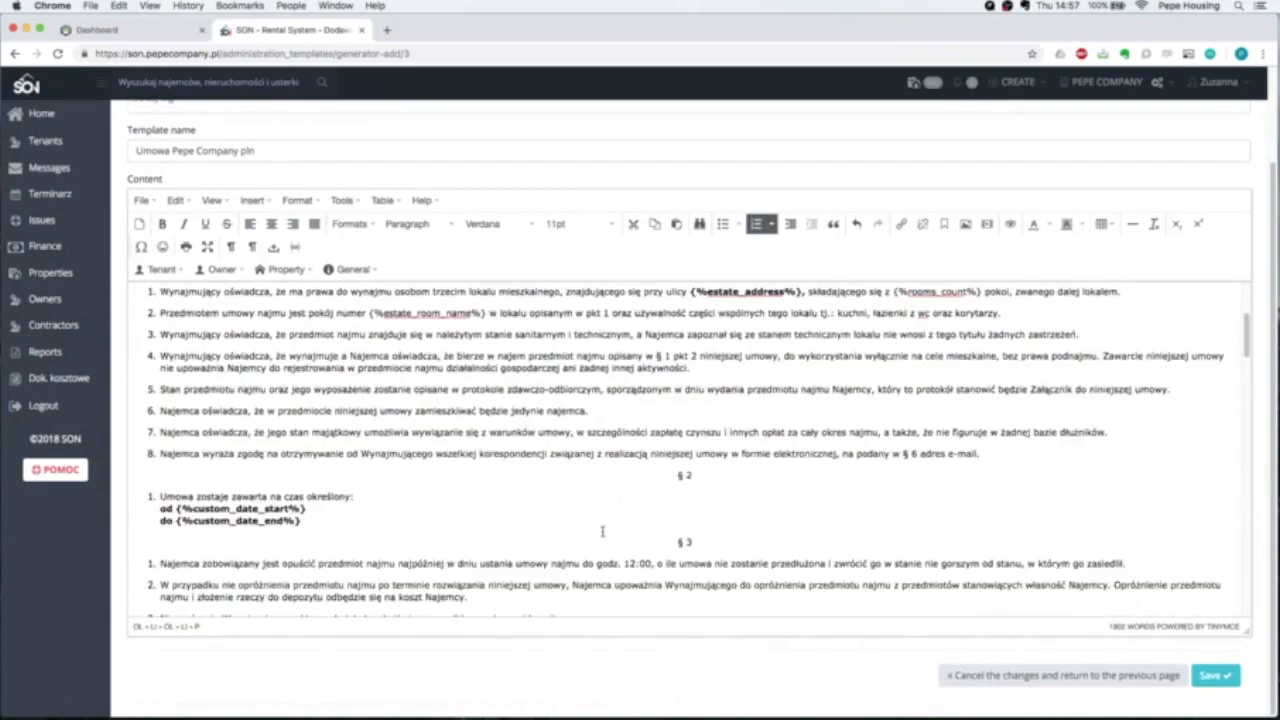
pyautogui.click(548, 394)
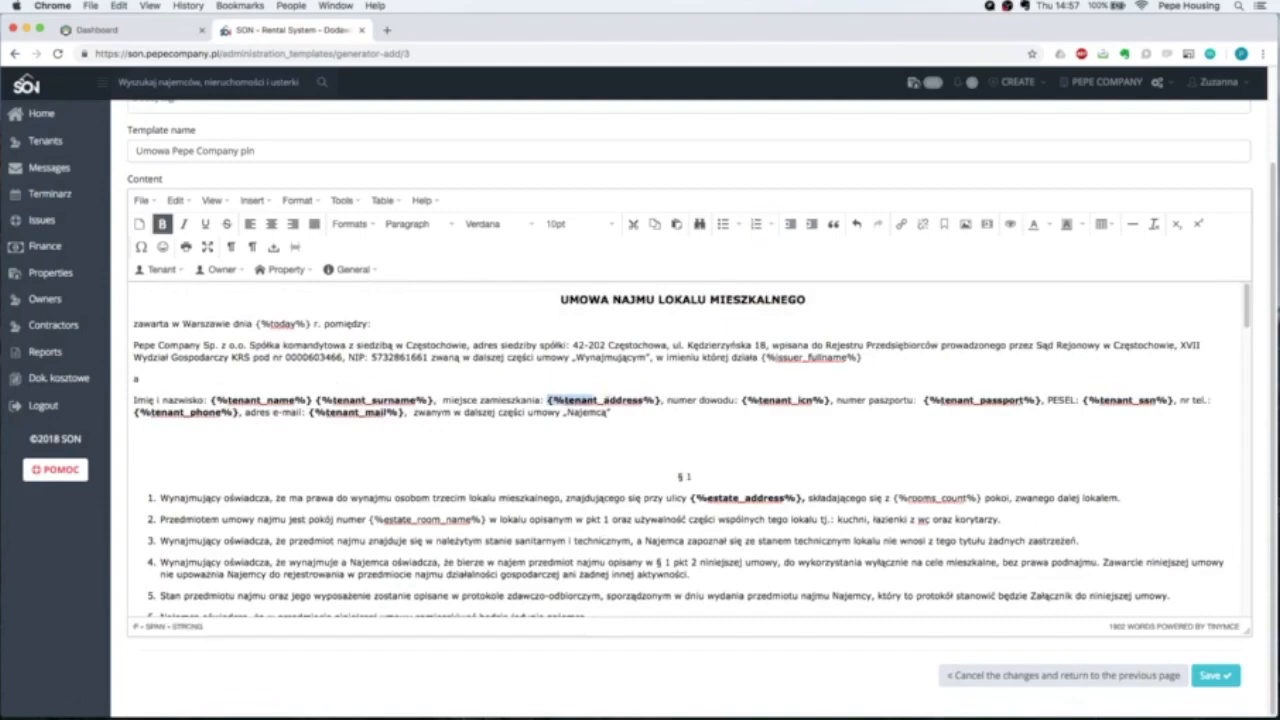
pyautogui.click(658, 417)
pyautogui.click(383, 434)
pyautogui.scroll(-5, 383, 434)
pyautogui.scroll(-15, 435, 418)
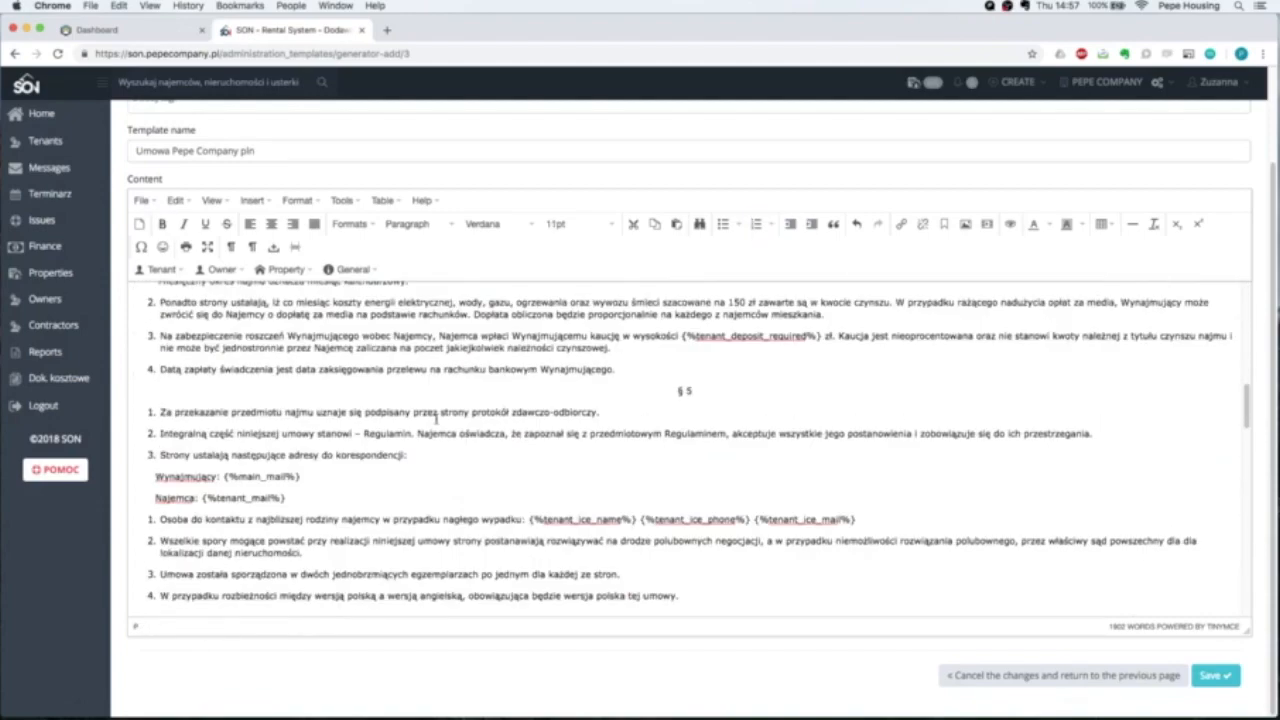
pyautogui.scroll(-10, 435, 418)
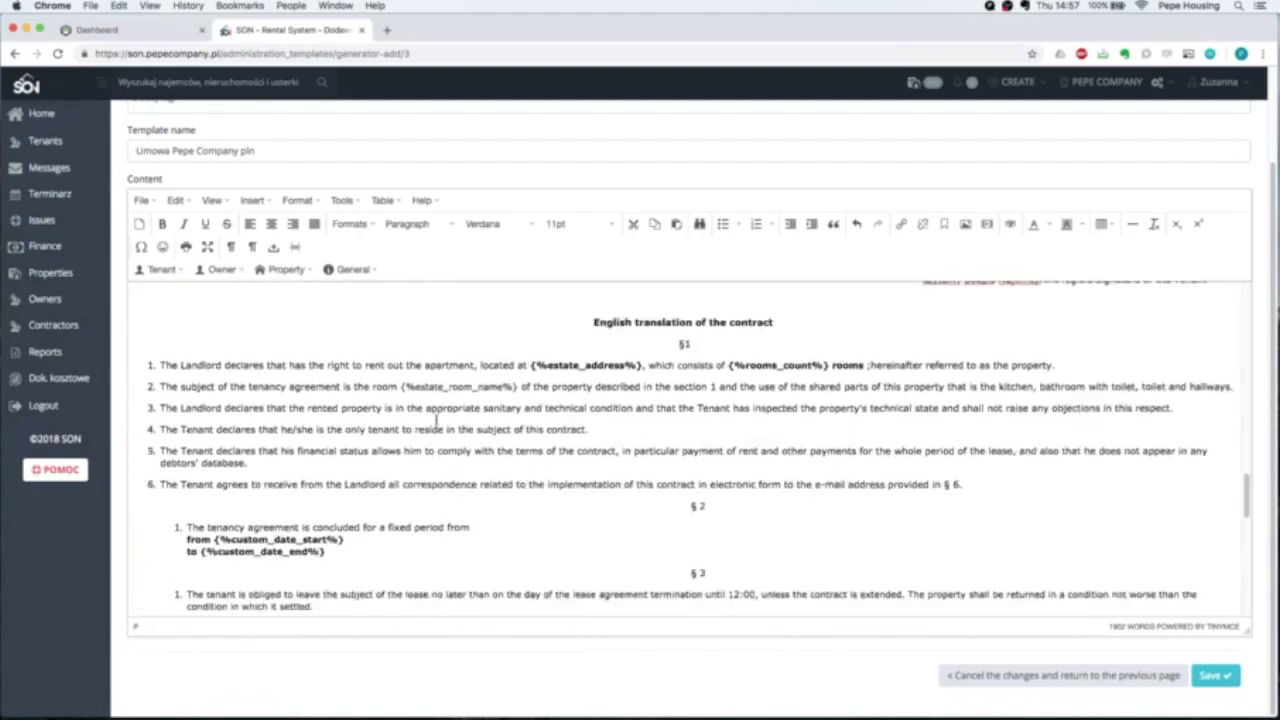
pyautogui.scroll(-6, 447, 418)
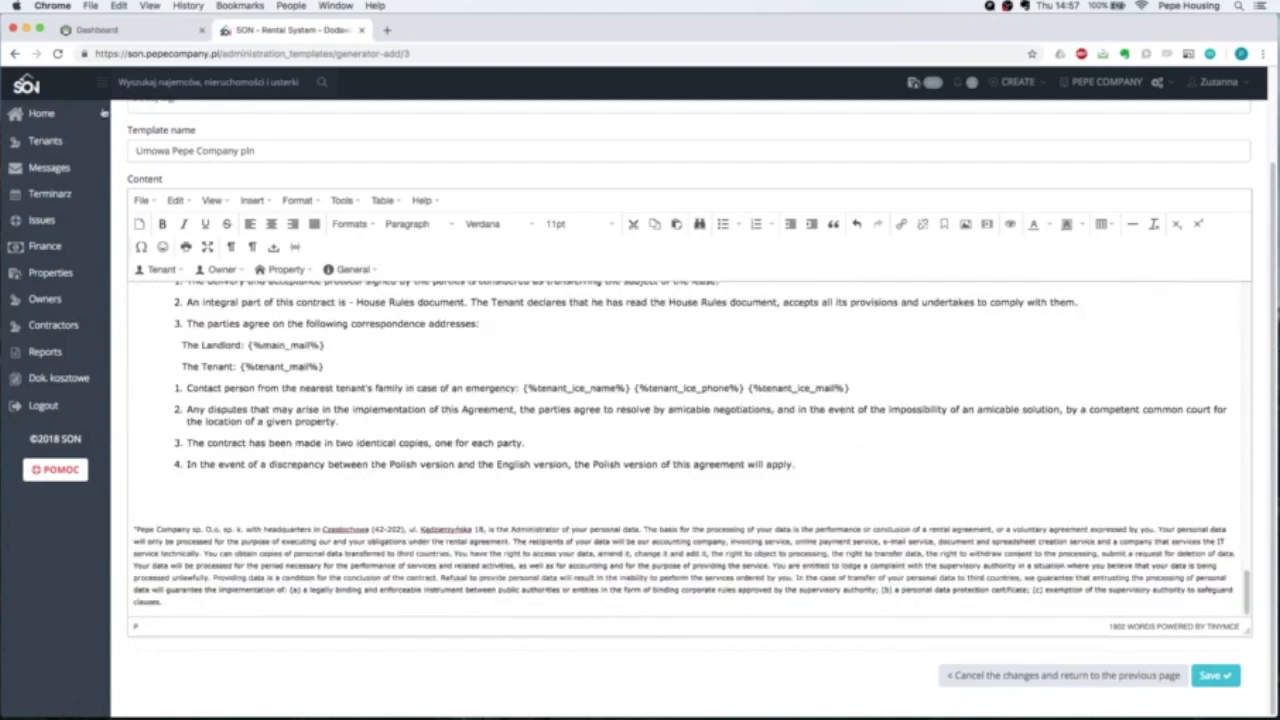
pyautogui.scroll(3, 530, 230)
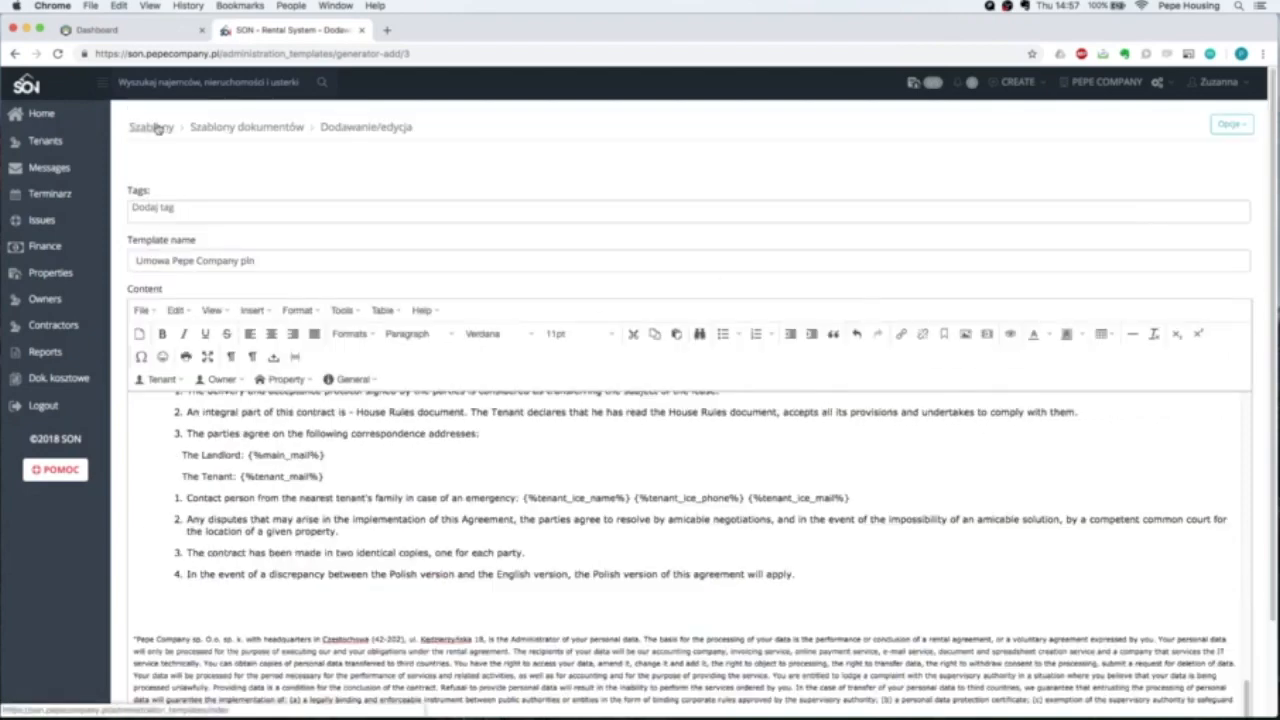
pyautogui.click(50, 273)
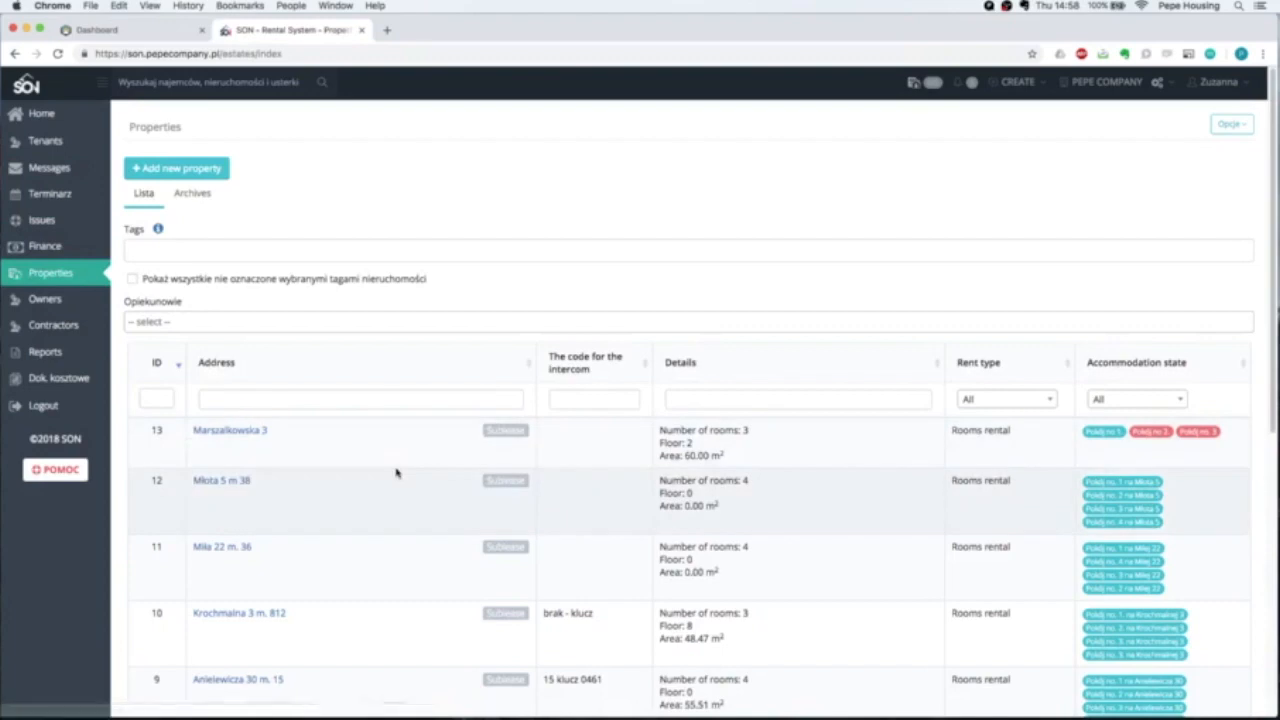
pyautogui.click(208, 434)
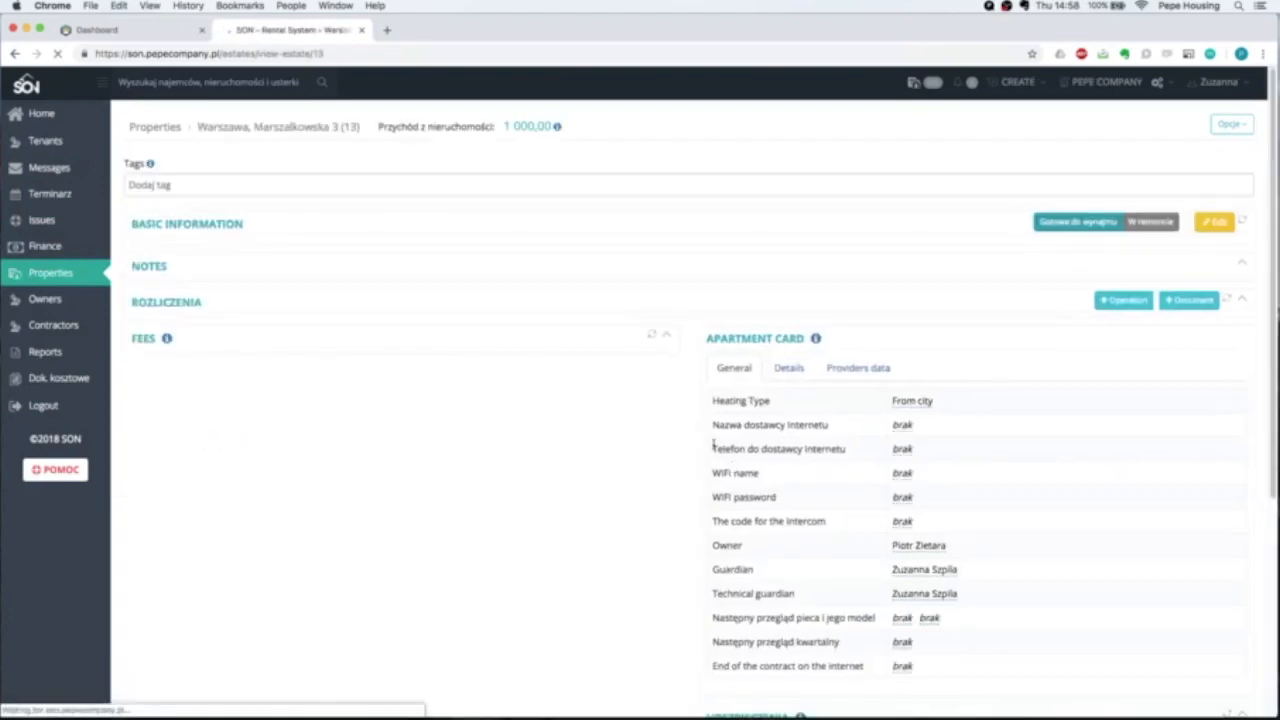
pyautogui.scroll(-3, 711, 449)
pyautogui.scroll(-6, 780, 450)
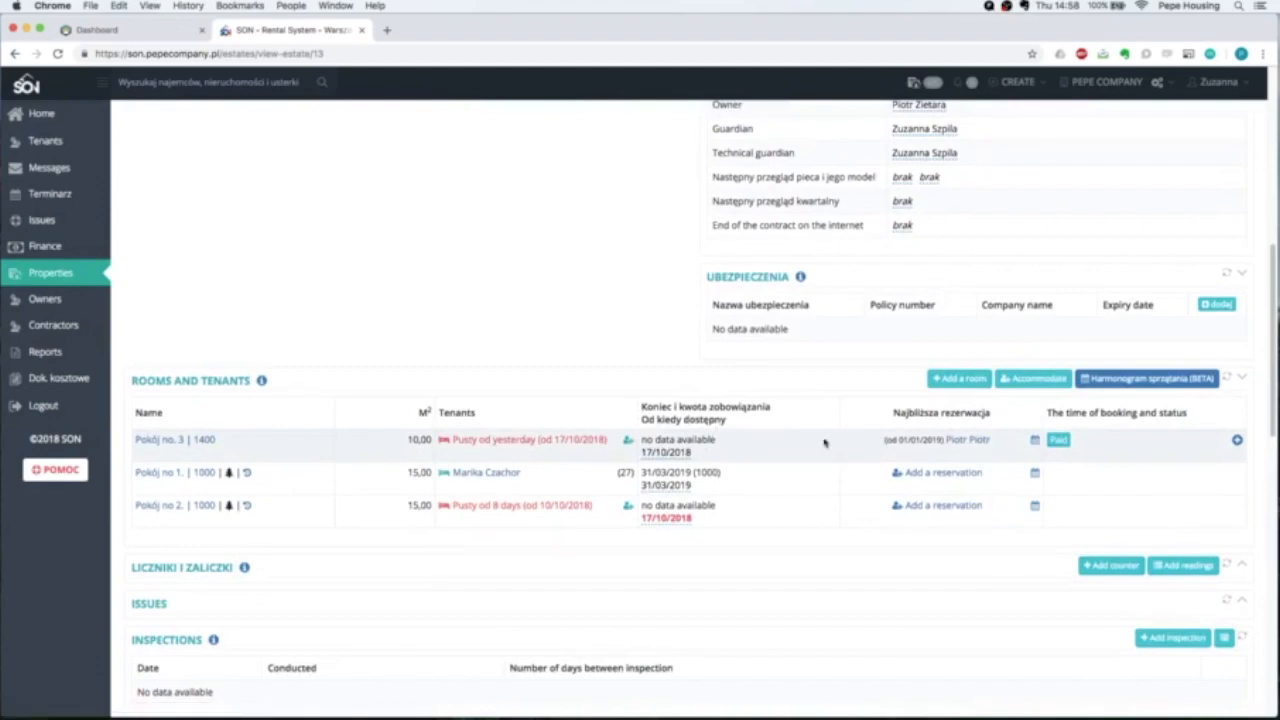
pyautogui.click(968, 441)
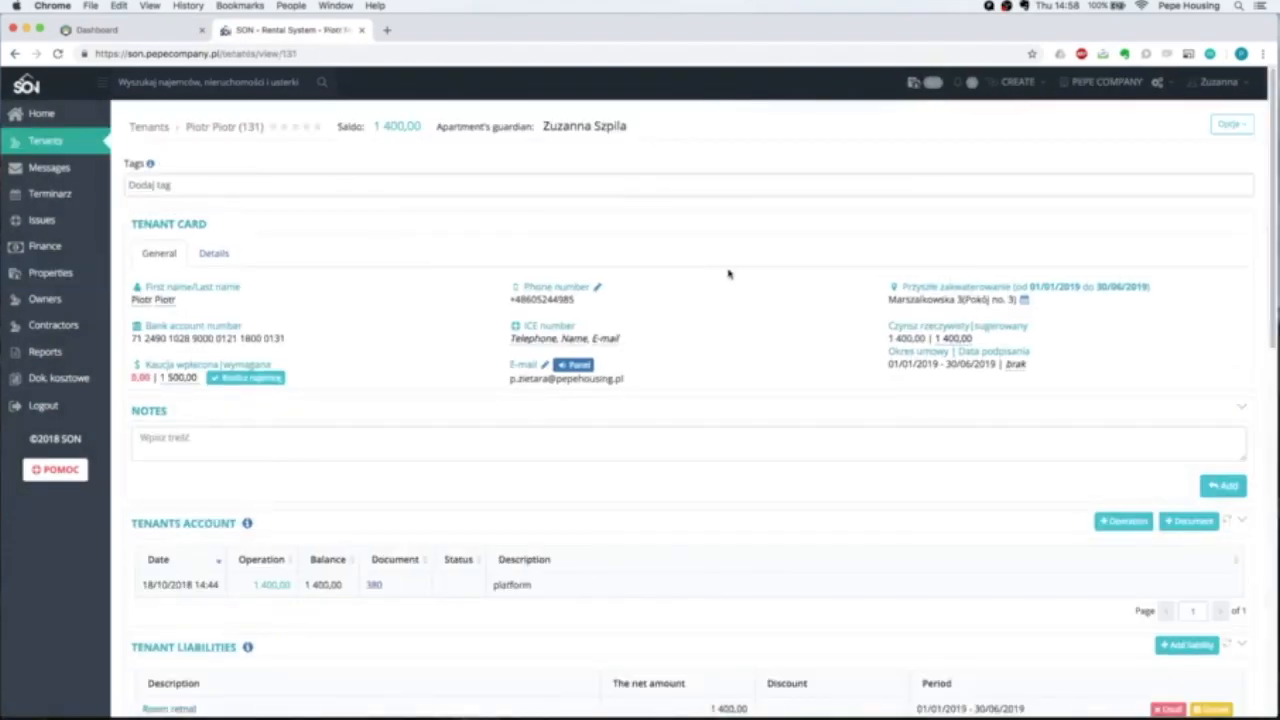
pyautogui.scroll(-15, 729, 273)
pyautogui.scroll(-2, 729, 273)
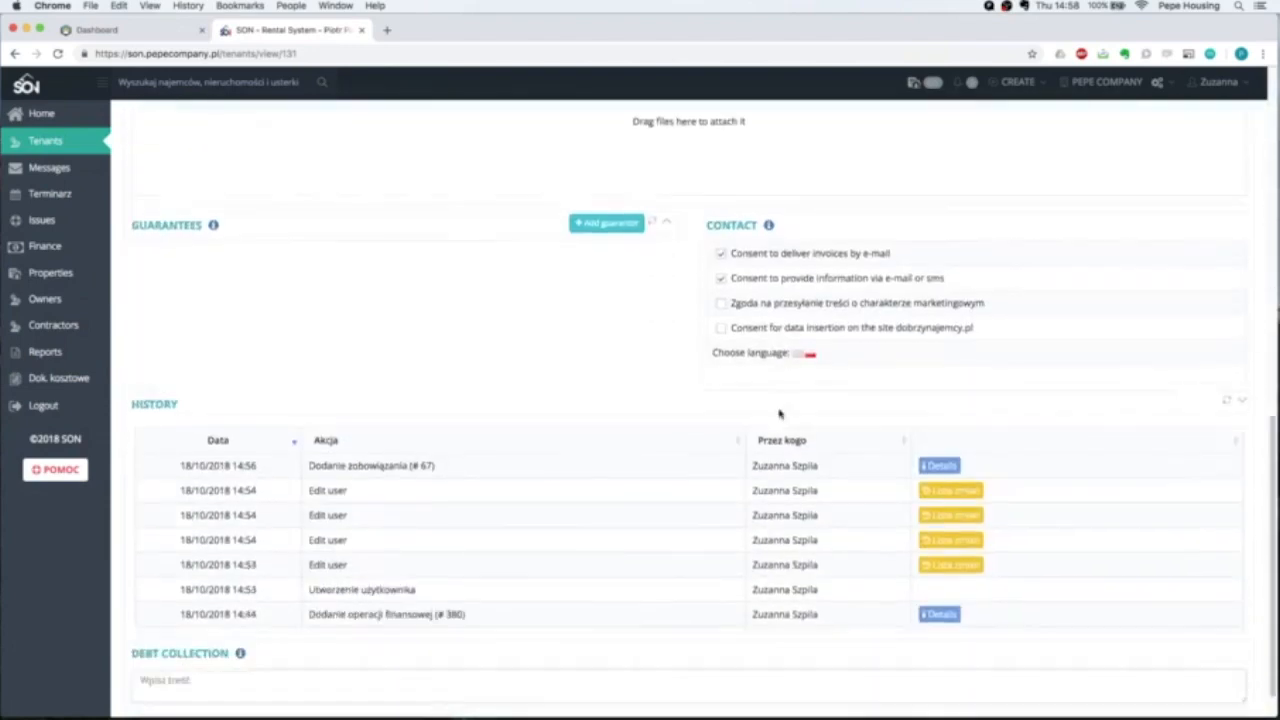
pyautogui.scroll(5, 774, 409)
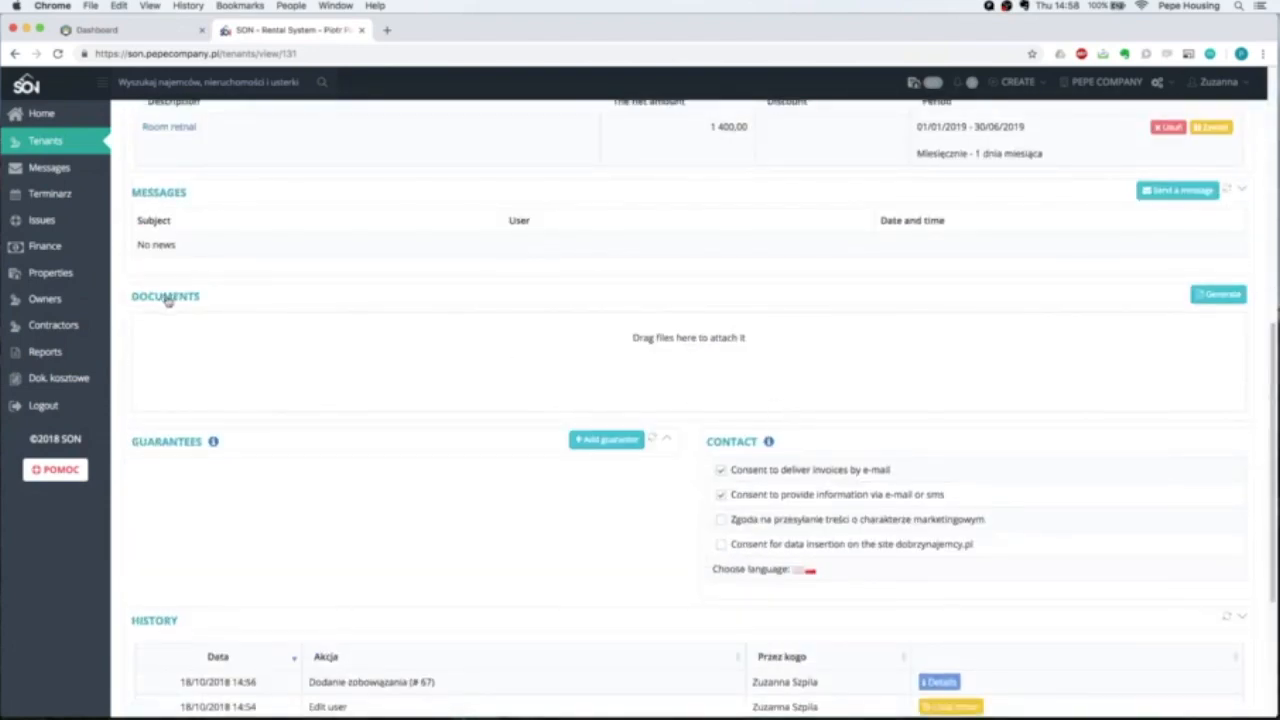
# In Generuj dokument, choose the Umowa Pepe Company pln template and generate the lease for this tenant.
pyautogui.click(1222, 295)
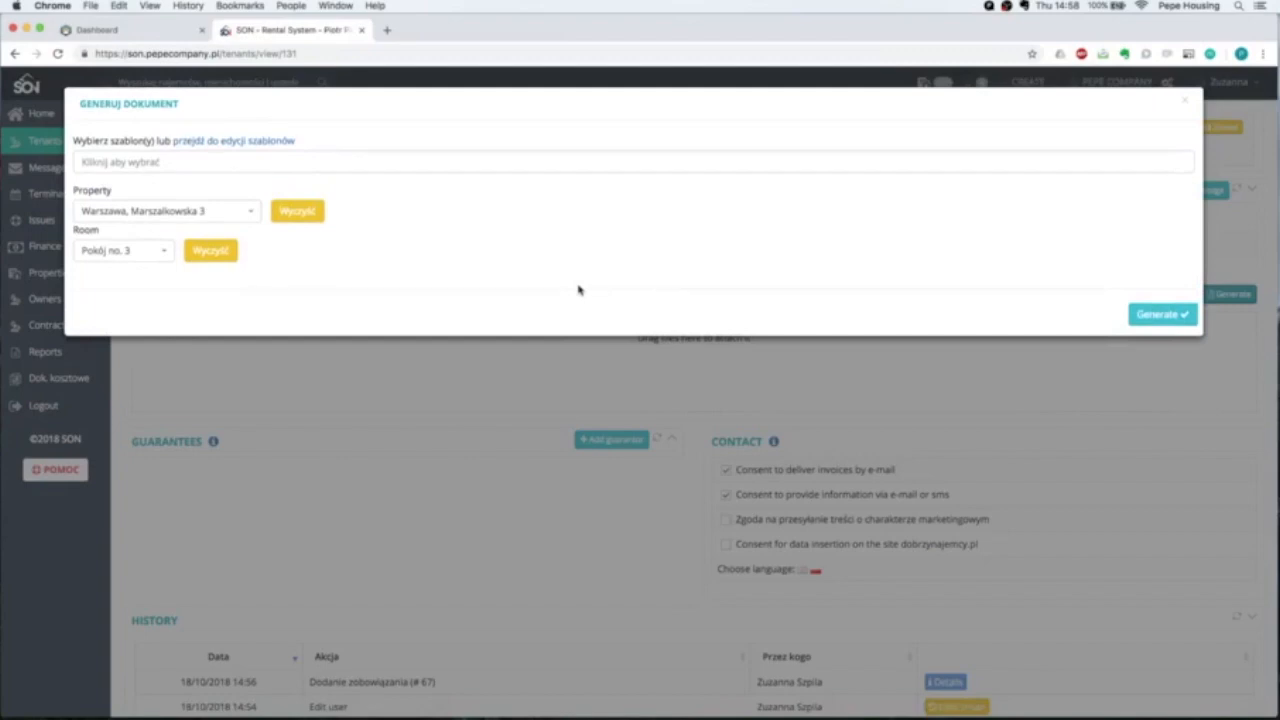
pyautogui.click(161, 162)
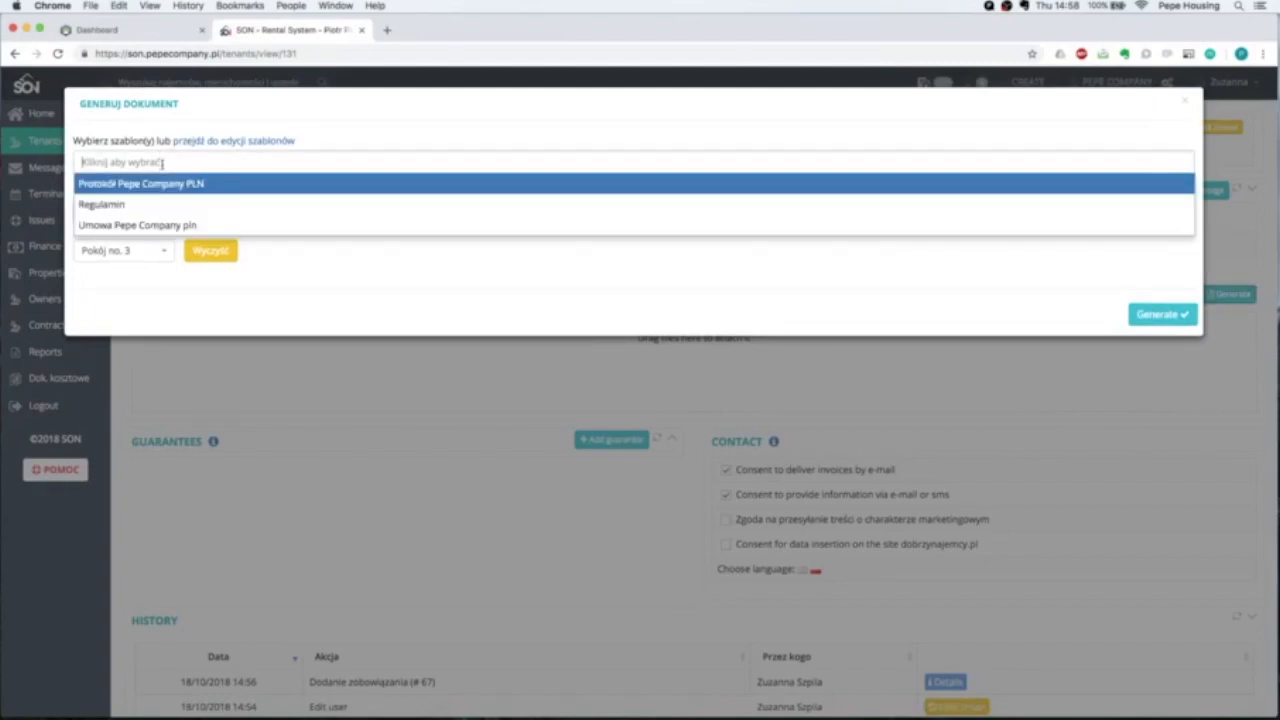
pyautogui.click(140, 222)
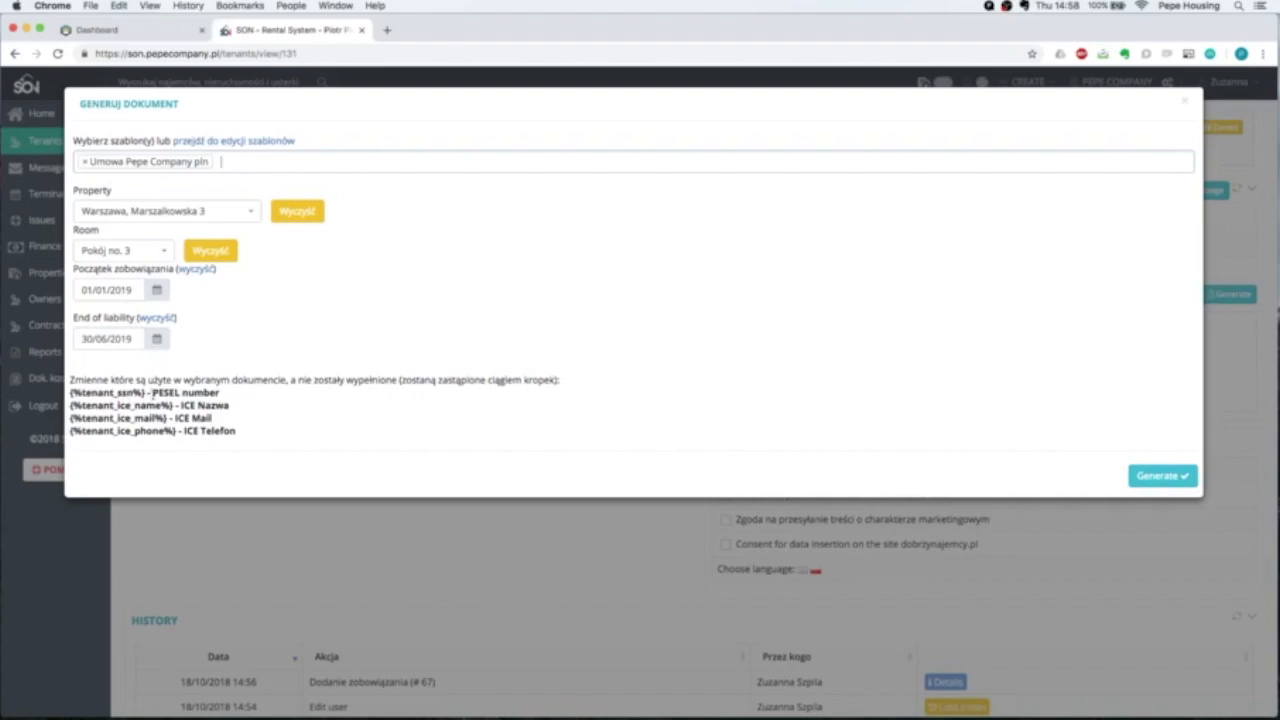
pyautogui.moveTo(150, 393); pyautogui.dragTo(276, 440)
pyautogui.click(246, 436)
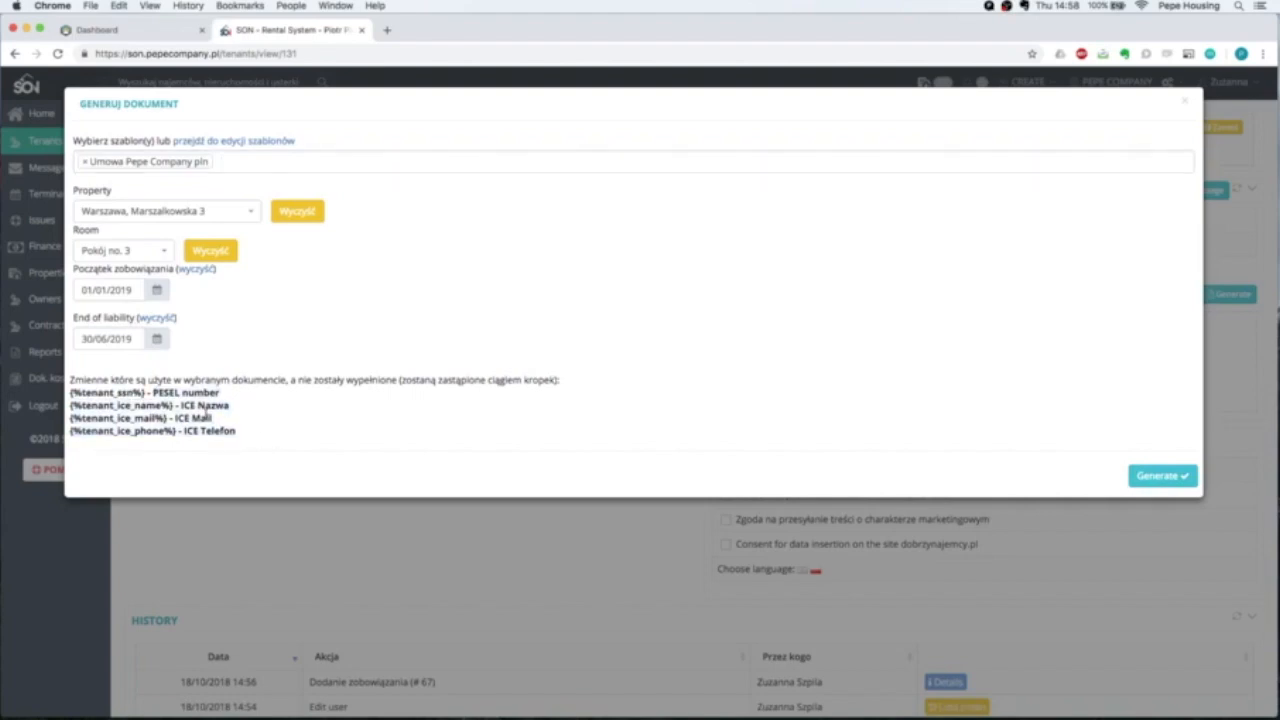
pyautogui.click(1155, 477)
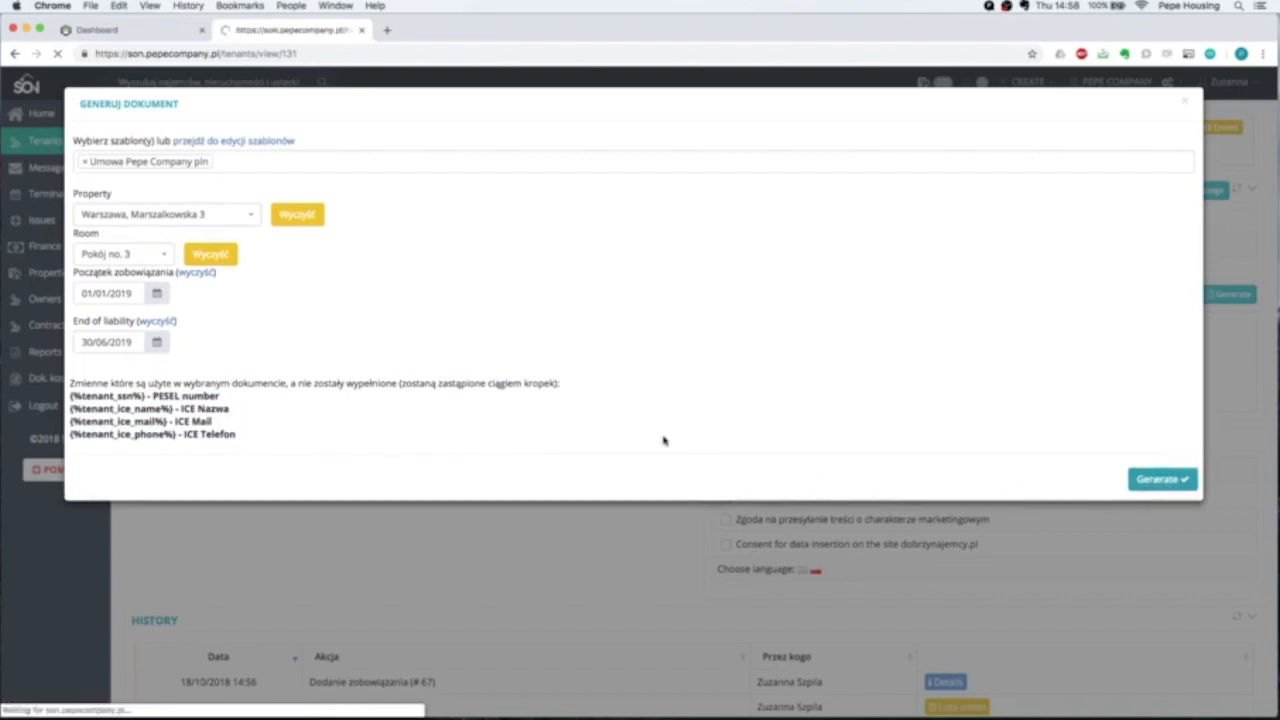
pyautogui.scroll(-10, 651, 323)
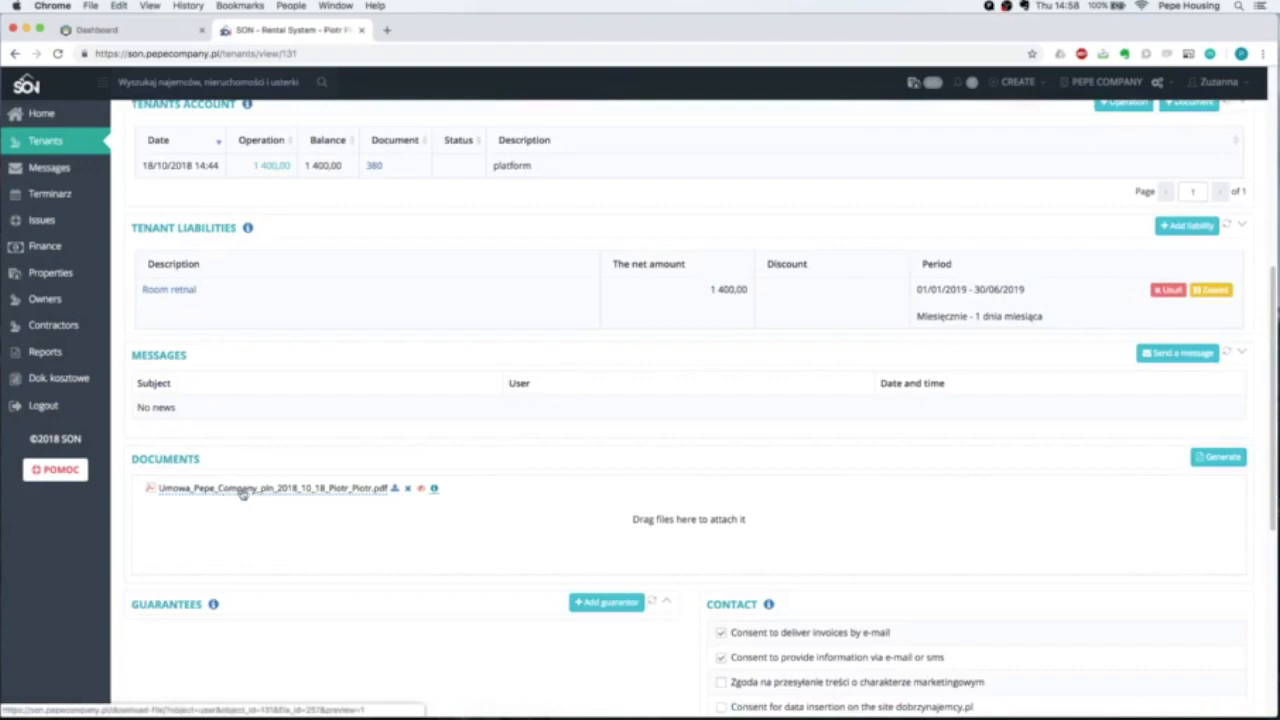
pyautogui.click(242, 490)
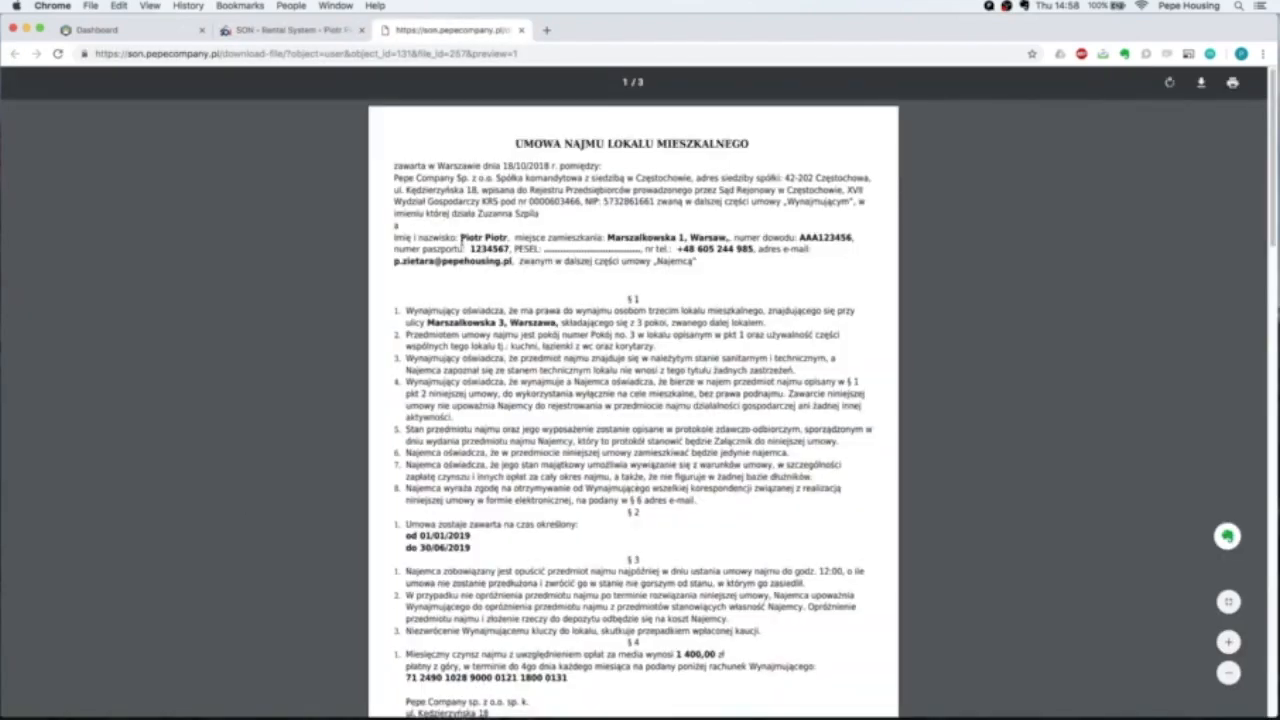
pyautogui.moveTo(461, 242); pyautogui.dragTo(755, 263)
pyautogui.click(693, 281)
pyautogui.scroll(-10, 690, 281)
pyautogui.scroll(-15, 687, 281)
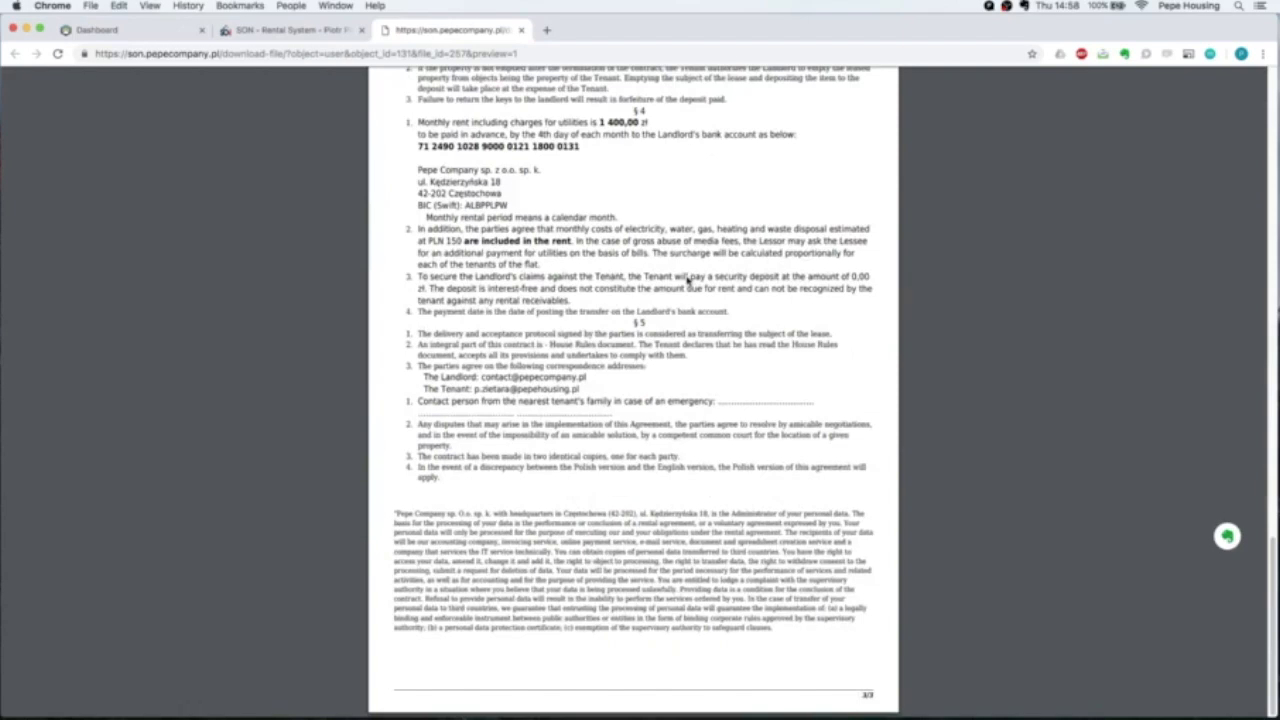
pyautogui.scroll(20, 687, 282)
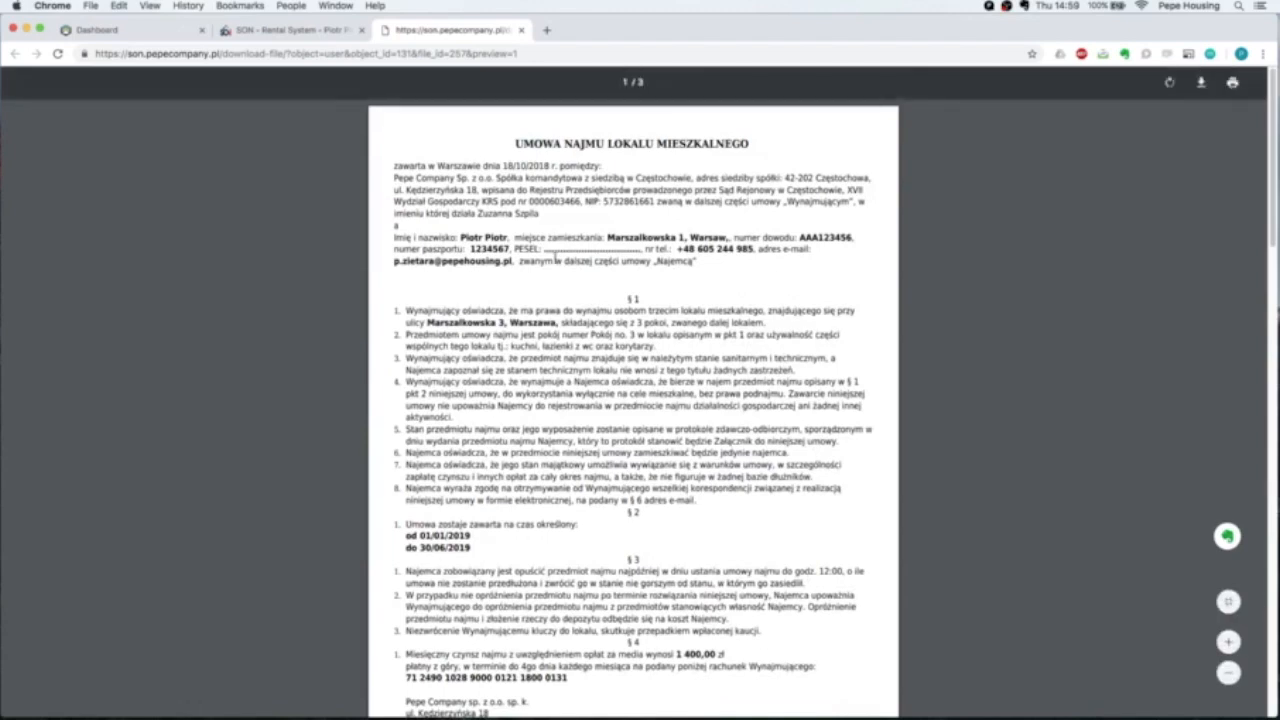
pyautogui.click(520, 31)
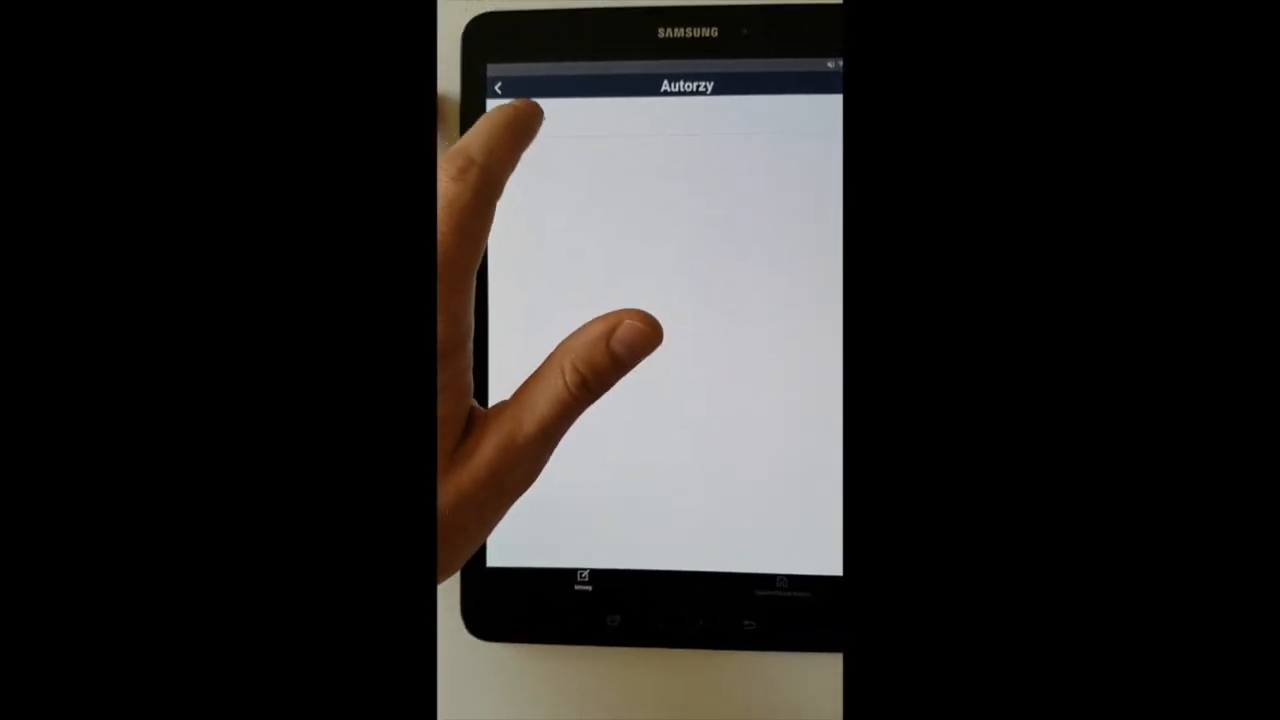
# Open the newest contract, dated 2018-10-18, from the tablet's Umowy list and look it over.
pyautogui.click(493, 123)
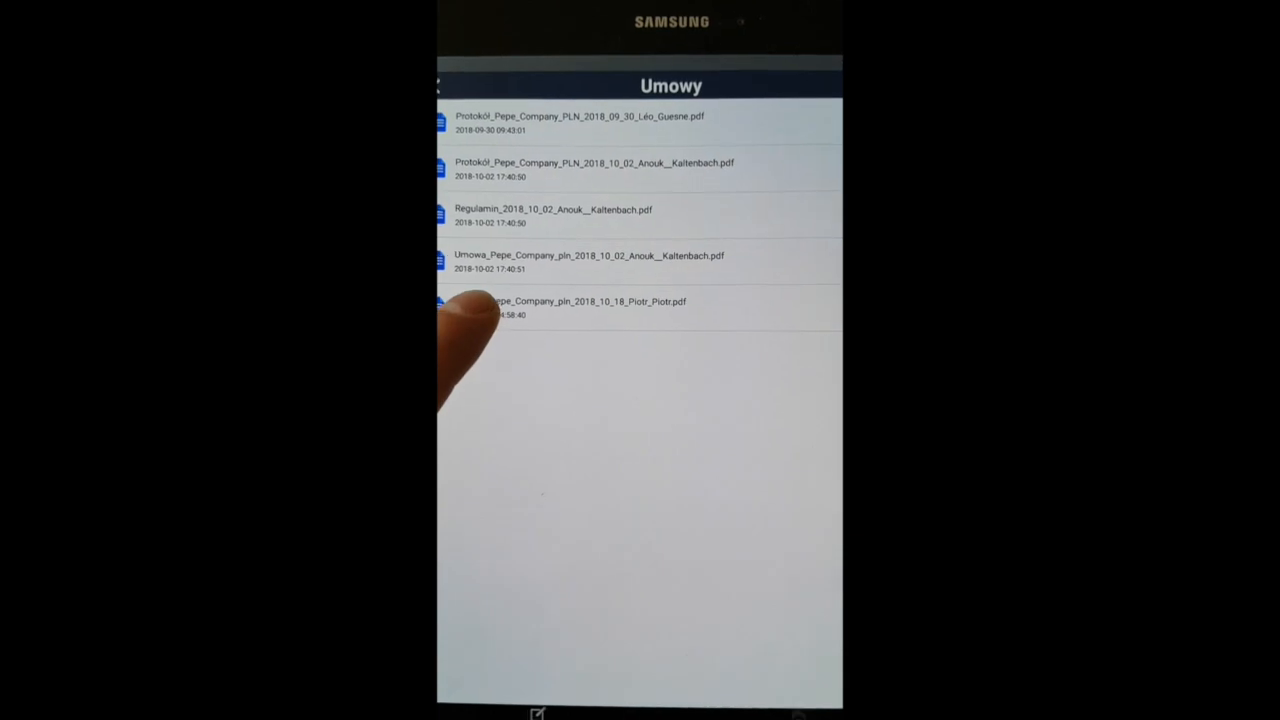
pyautogui.click(573, 347)
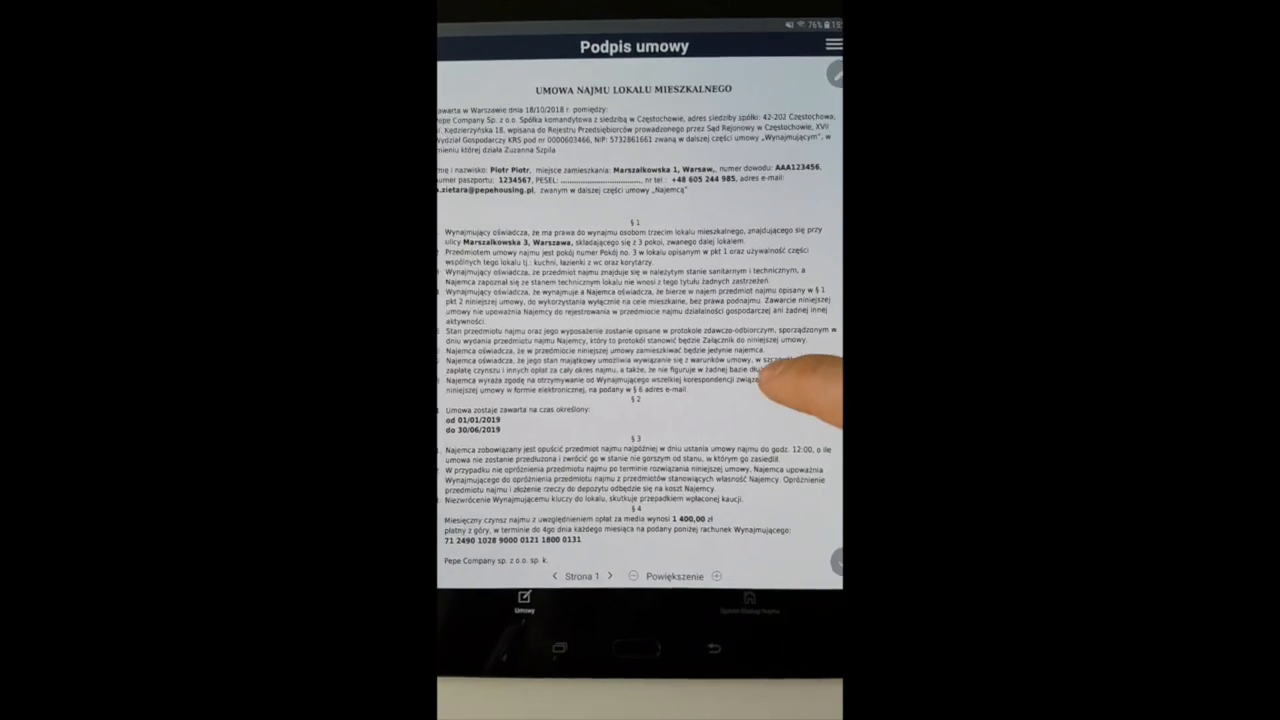
pyautogui.moveTo(786, 450); pyautogui.dragTo(736, 414)
pyautogui.scroll(-5, 771, 320)
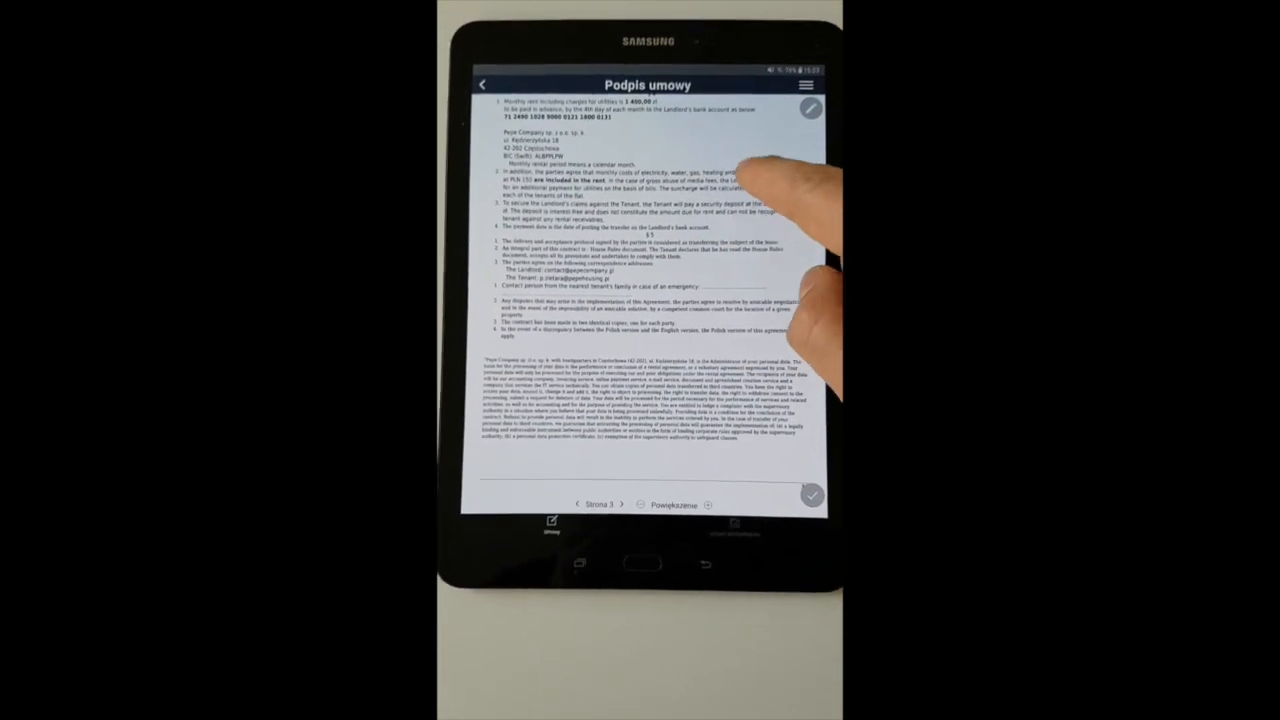
pyautogui.scroll(5, 738, 345)
pyautogui.scroll(5, 700, 235)
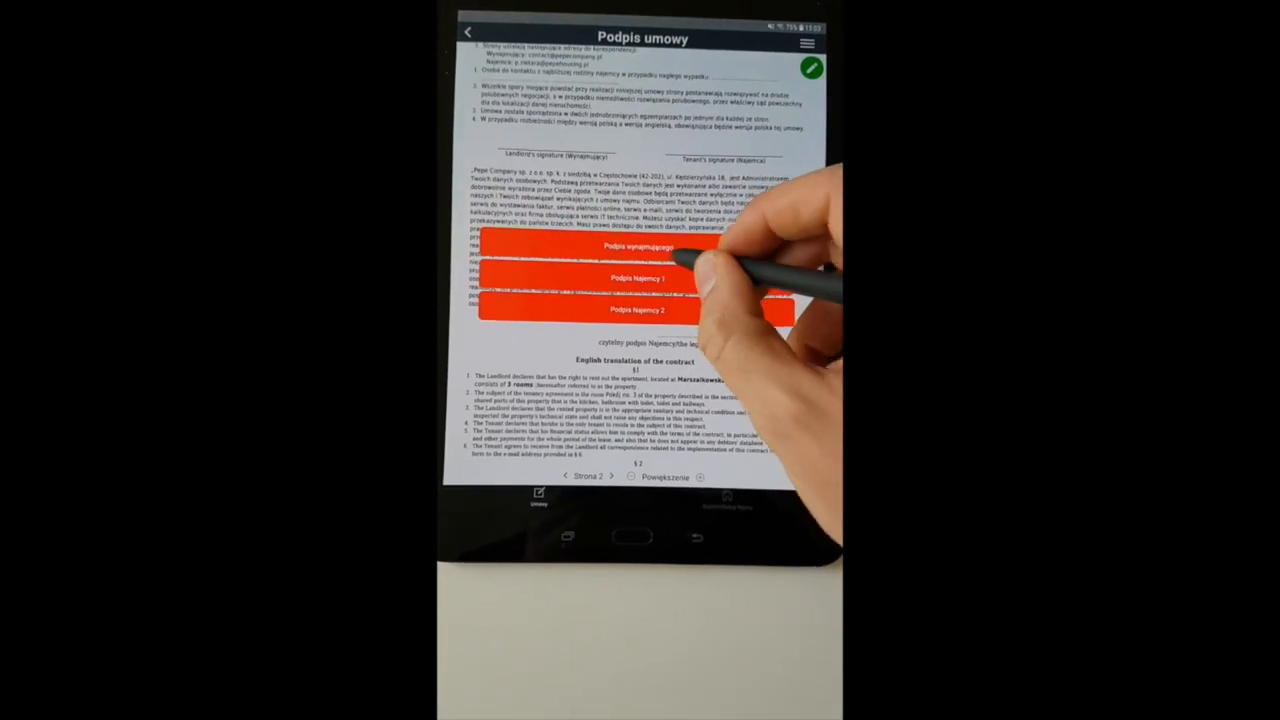
# Add the landlord's signature and both tenant signatures to the contract.
pyautogui.click(680, 253)
pyautogui.moveTo(537, 250)
pyautogui.mouseDown()
pyautogui.moveTo(583, 257)
pyautogui.moveTo(563, 290)
pyautogui.moveTo(640, 300)
pyautogui.moveTo(700, 263)
pyautogui.mouseUp()
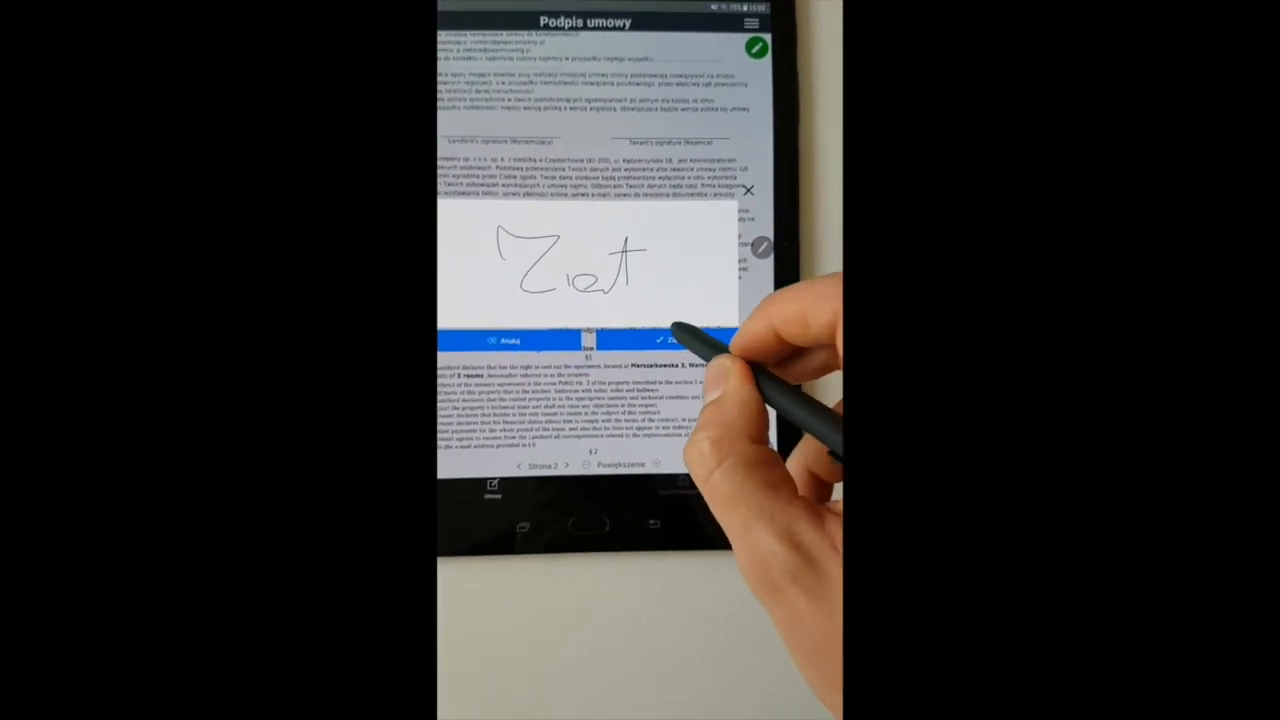
pyautogui.click(670, 339)
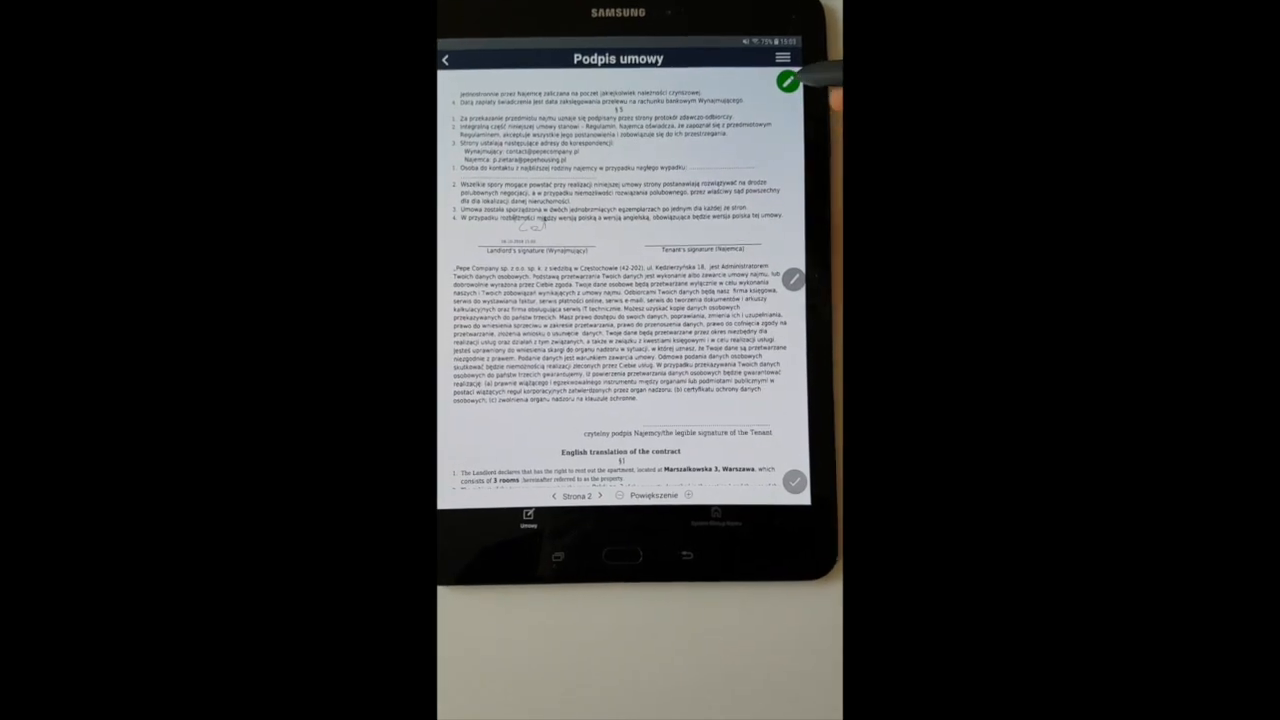
pyautogui.click(803, 288)
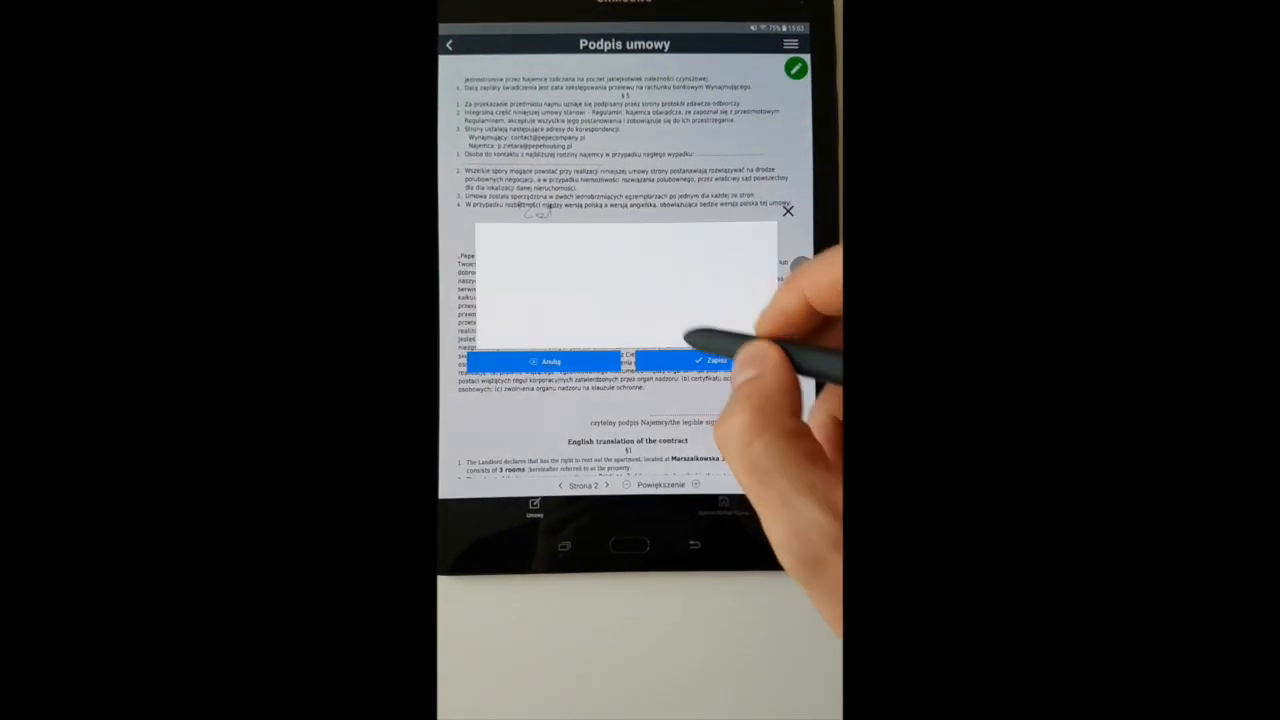
pyautogui.moveTo(557, 254)
pyautogui.mouseDown()
pyautogui.moveTo(557, 284)
pyautogui.moveTo(571, 289)
pyautogui.moveTo(678, 278)
pyautogui.mouseUp()
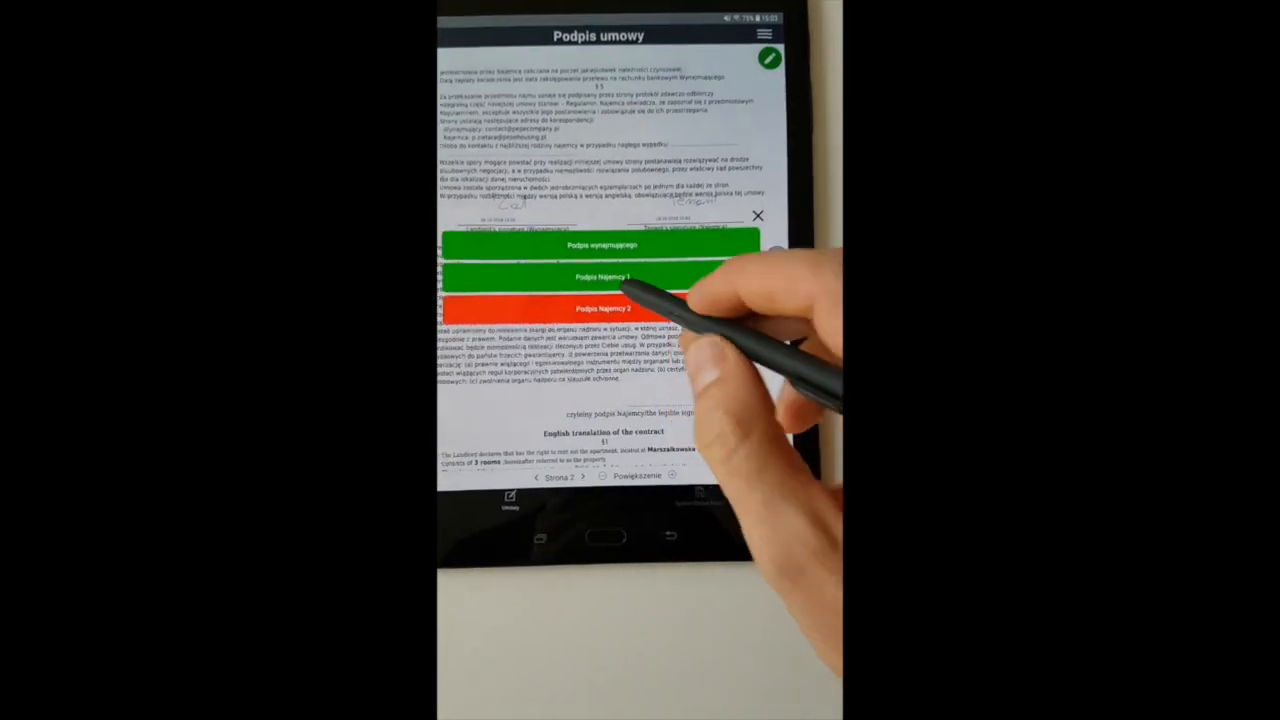
pyautogui.click(645, 312)
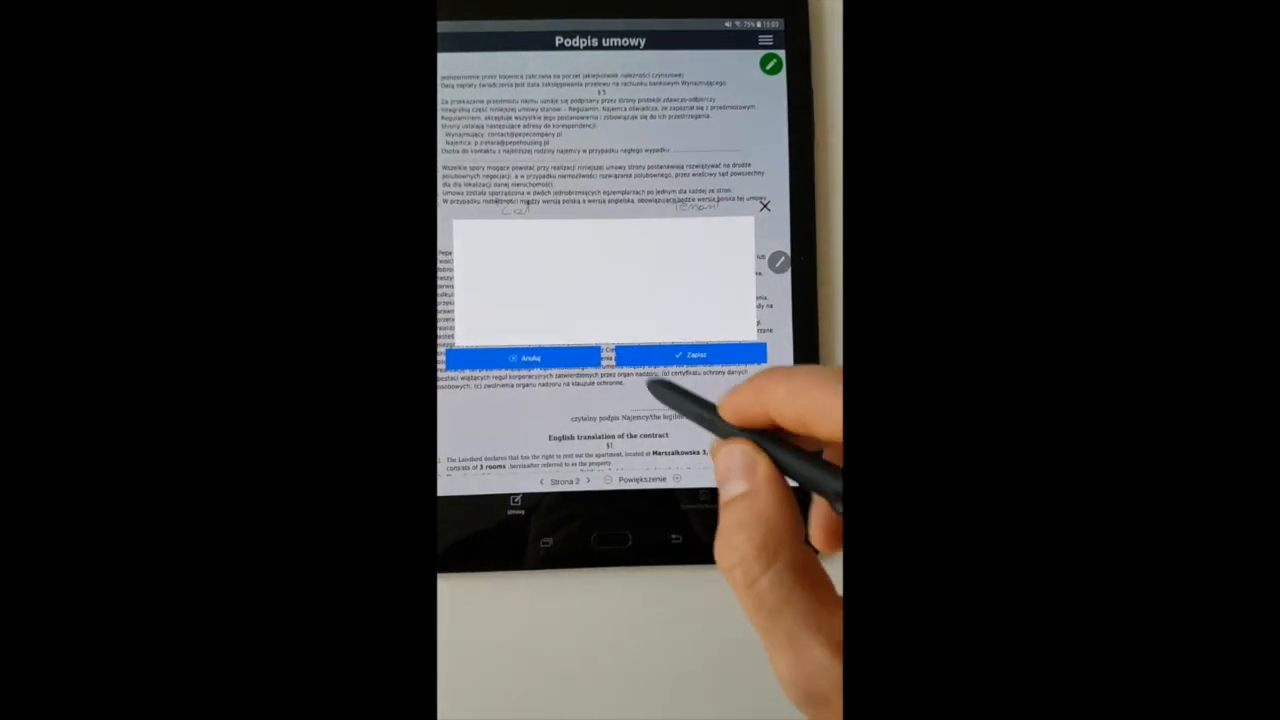
pyautogui.moveTo(543, 251)
pyautogui.mouseDown()
pyautogui.moveTo(583, 295)
pyautogui.moveTo(651, 277)
pyautogui.moveTo(666, 297)
pyautogui.moveTo(703, 268)
pyautogui.mouseUp()
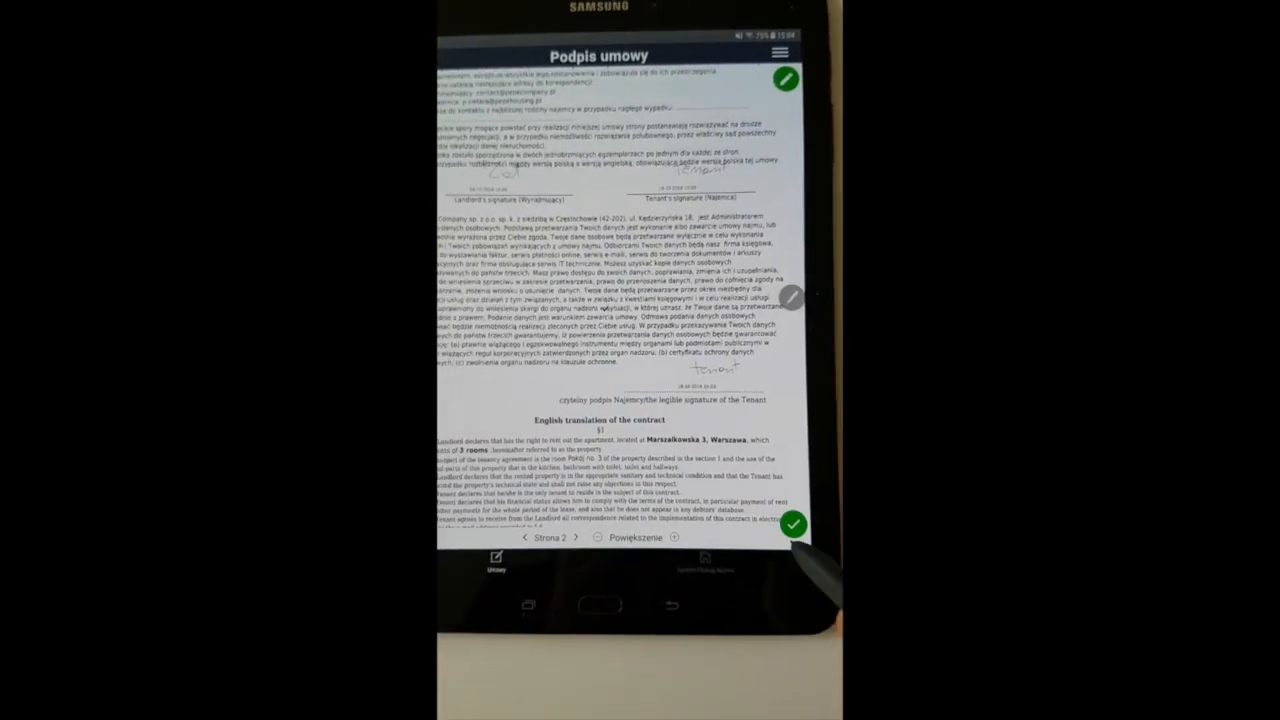
# Submit the fully signed contract.
pyautogui.click(793, 525)
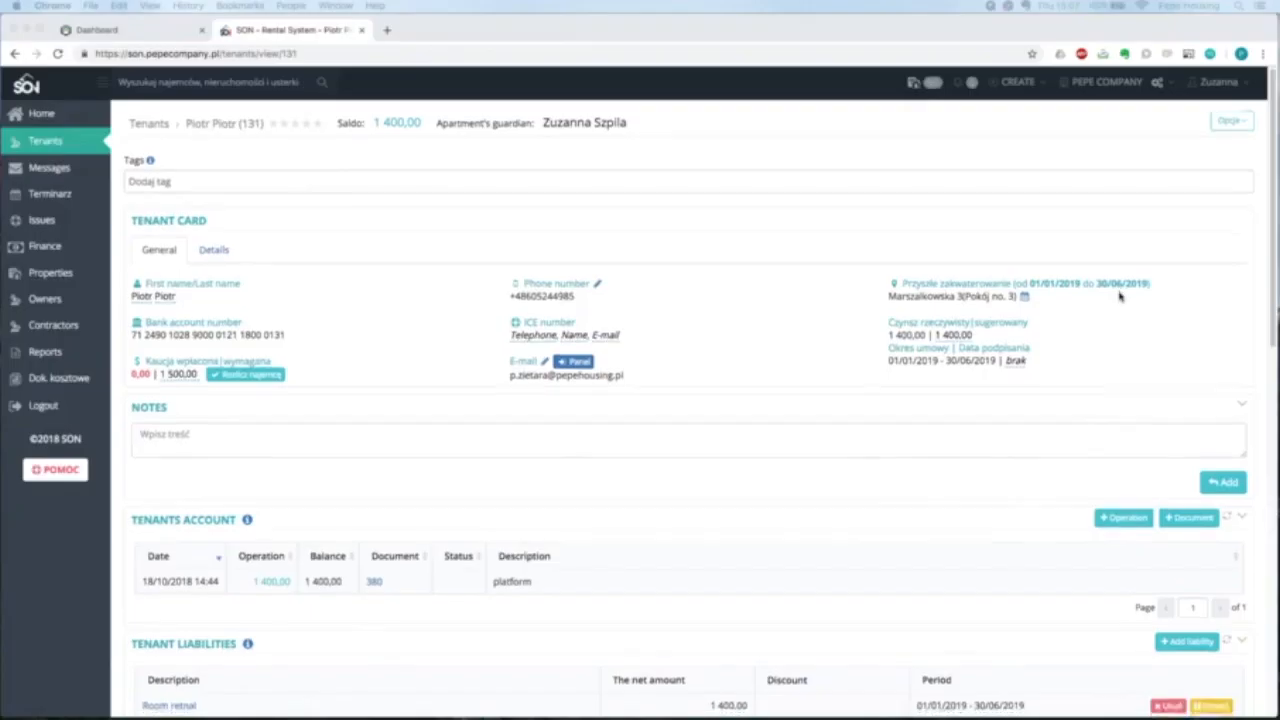
pyautogui.scroll(-1, 1120, 292)
pyautogui.scroll(-5, 1120, 296)
pyautogui.scroll(-1, 1120, 294)
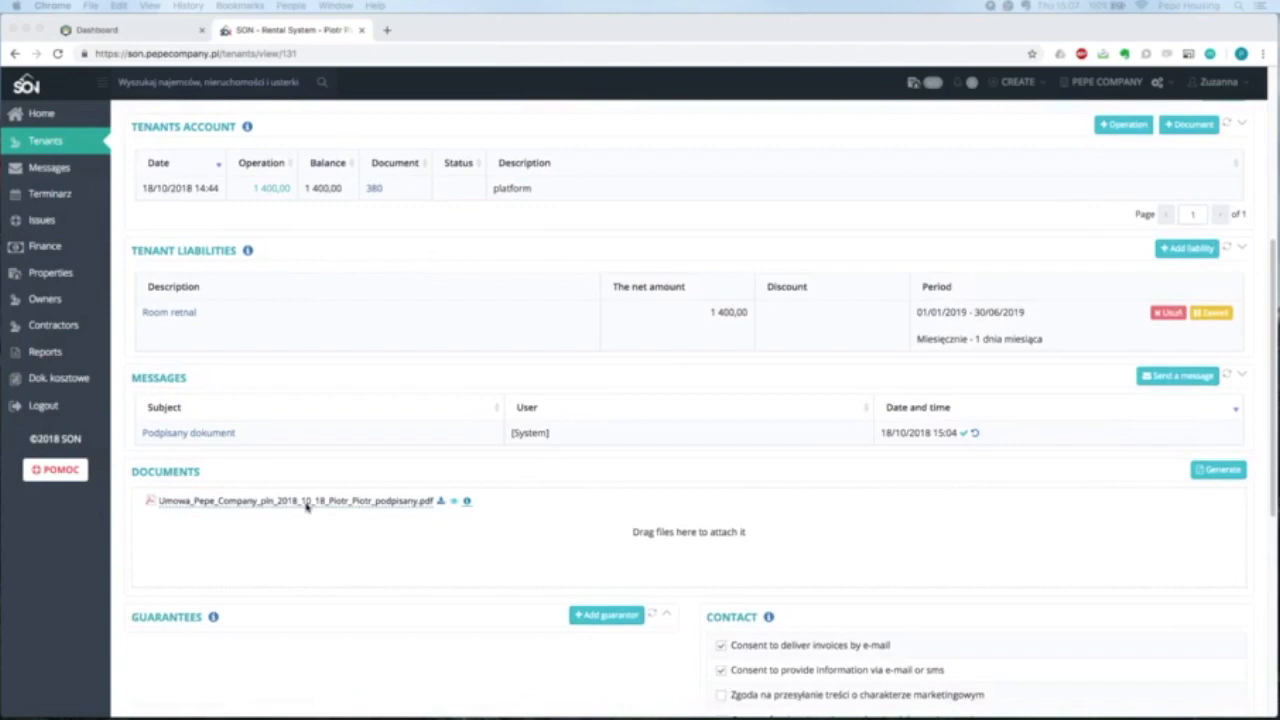
# Check the signatures in the _podpisany contract PDF, then return to the Home dashboard.
pyautogui.click(337, 506)
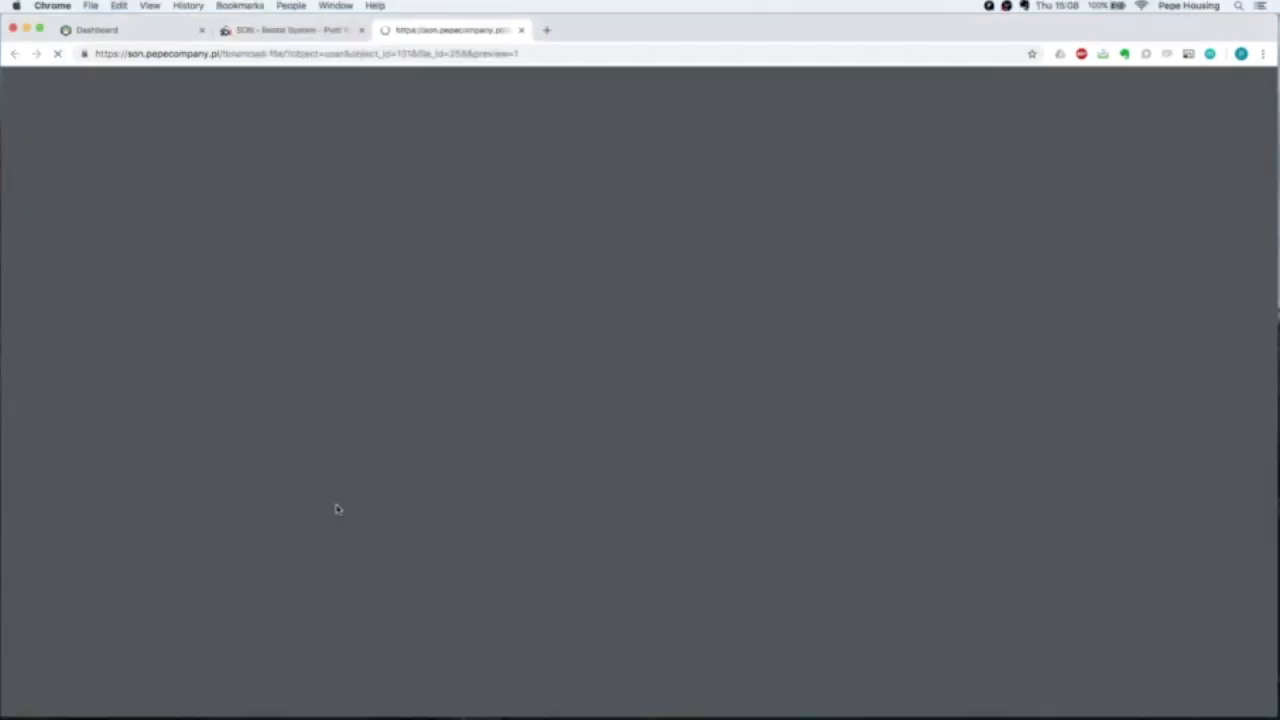
pyautogui.scroll(-5, 401, 260)
pyautogui.scroll(-15, 660, 365)
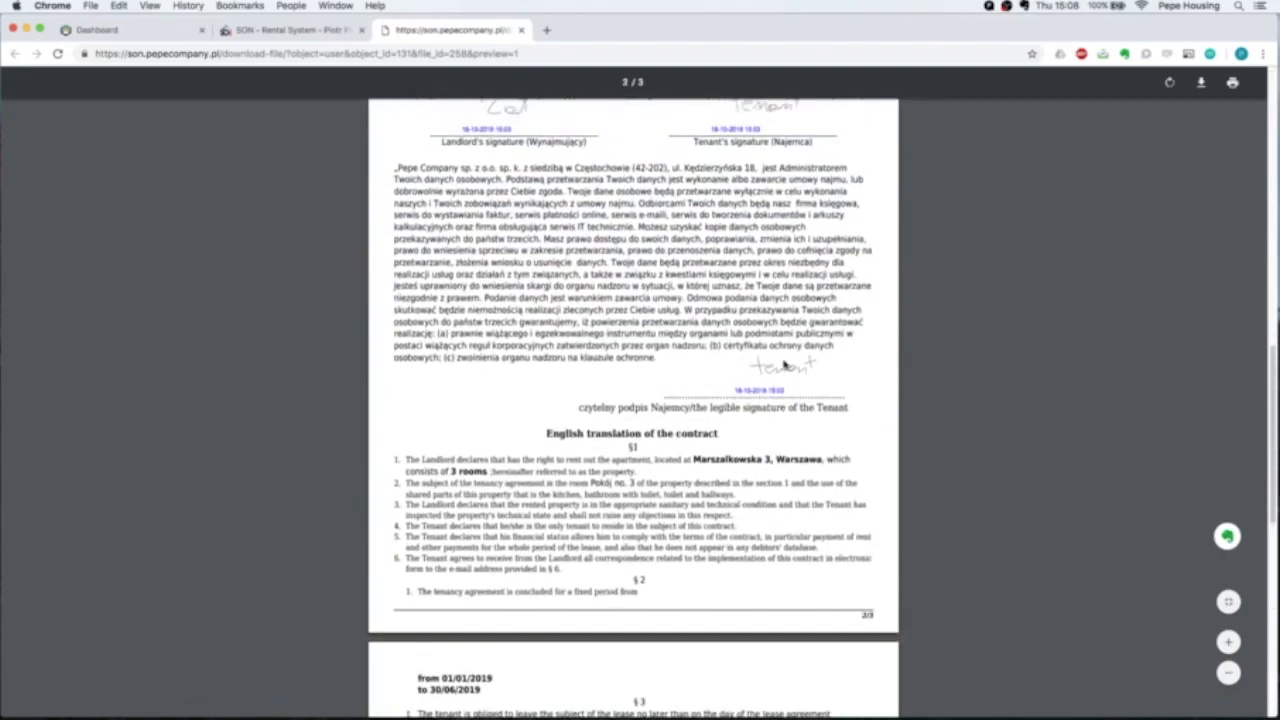
pyautogui.scroll(3, 848, 372)
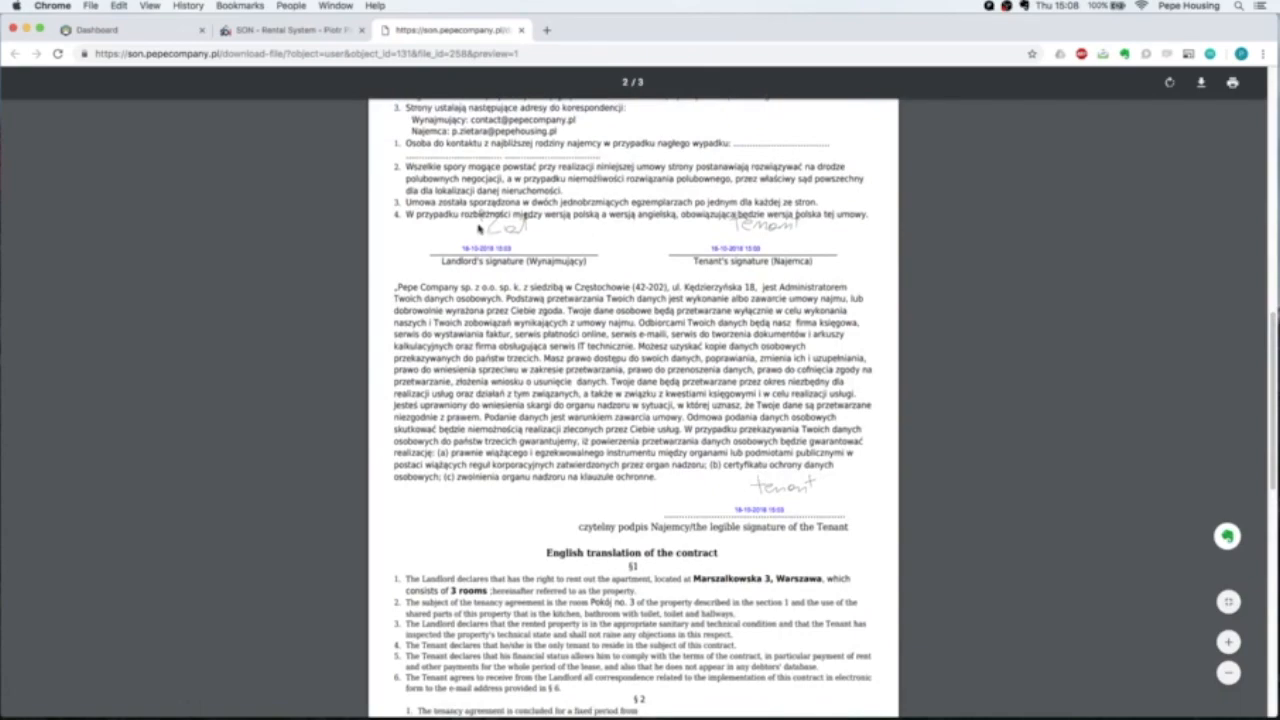
pyautogui.scroll(-10, 698, 346)
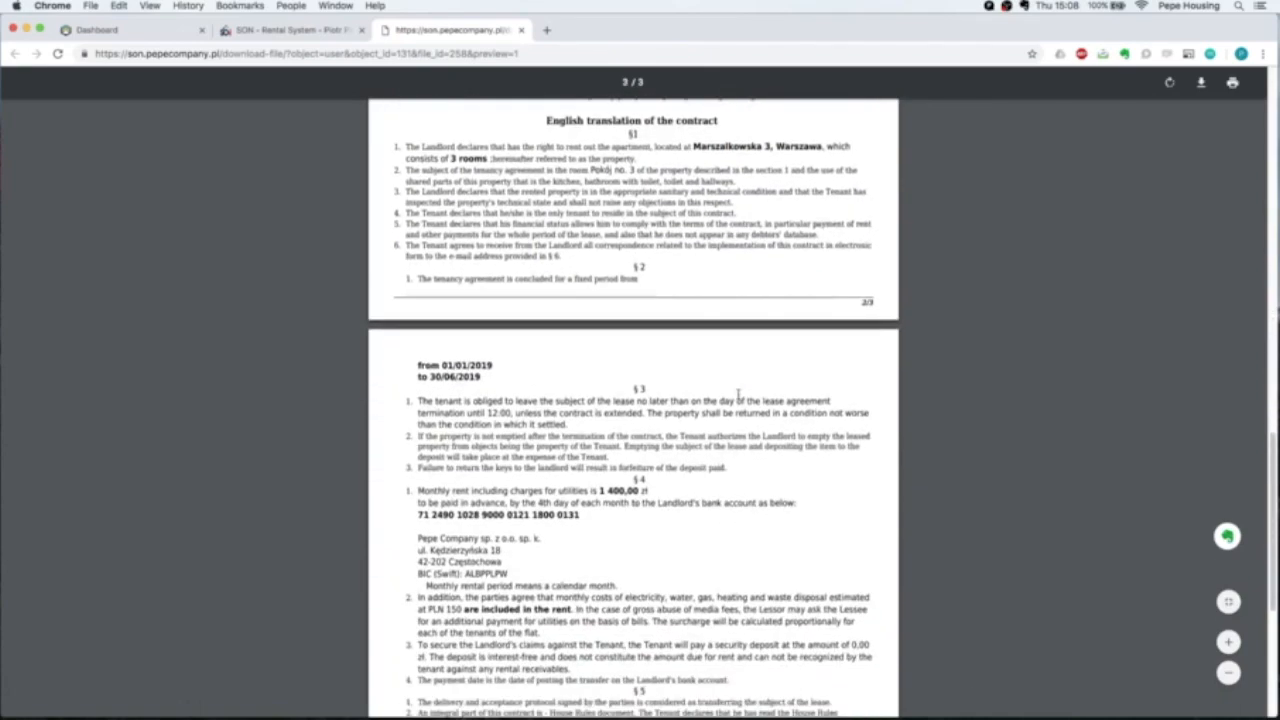
pyautogui.scroll(-5, 738, 394)
pyautogui.scroll(15, 738, 394)
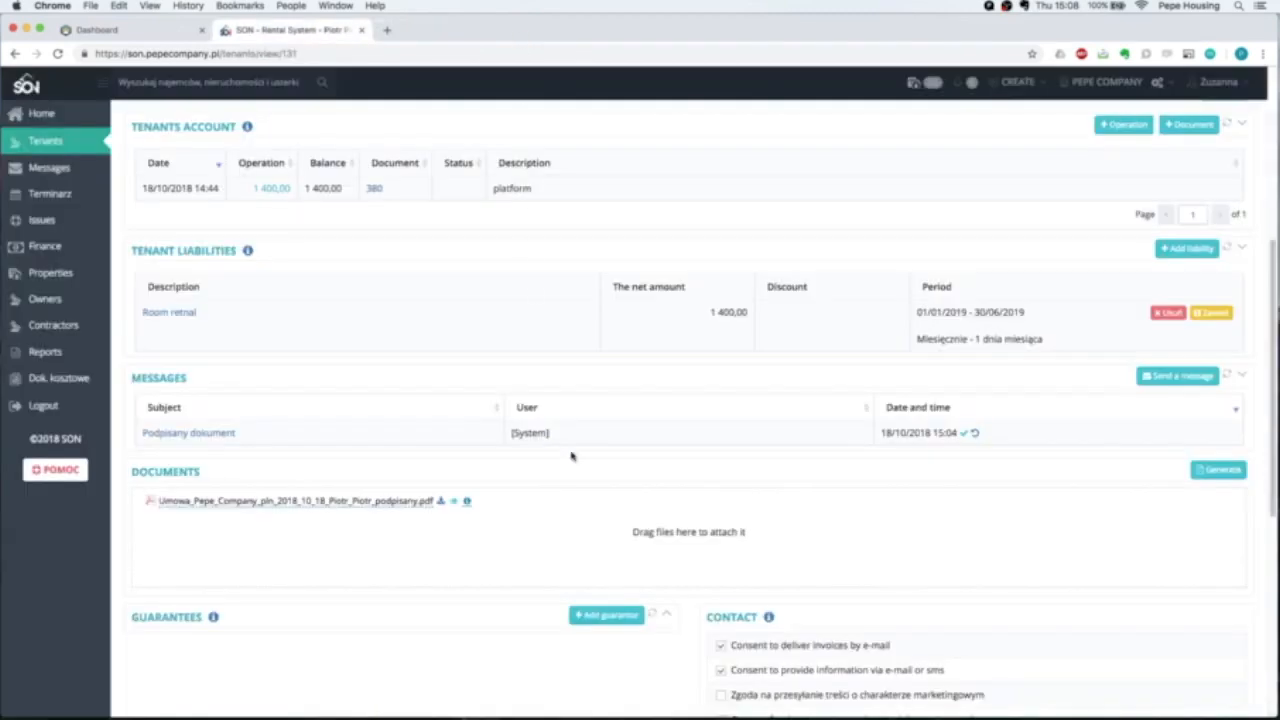
pyautogui.scroll(5, 571, 457)
pyautogui.scroll(-3, 571, 457)
pyautogui.scroll(-3, 571, 457)
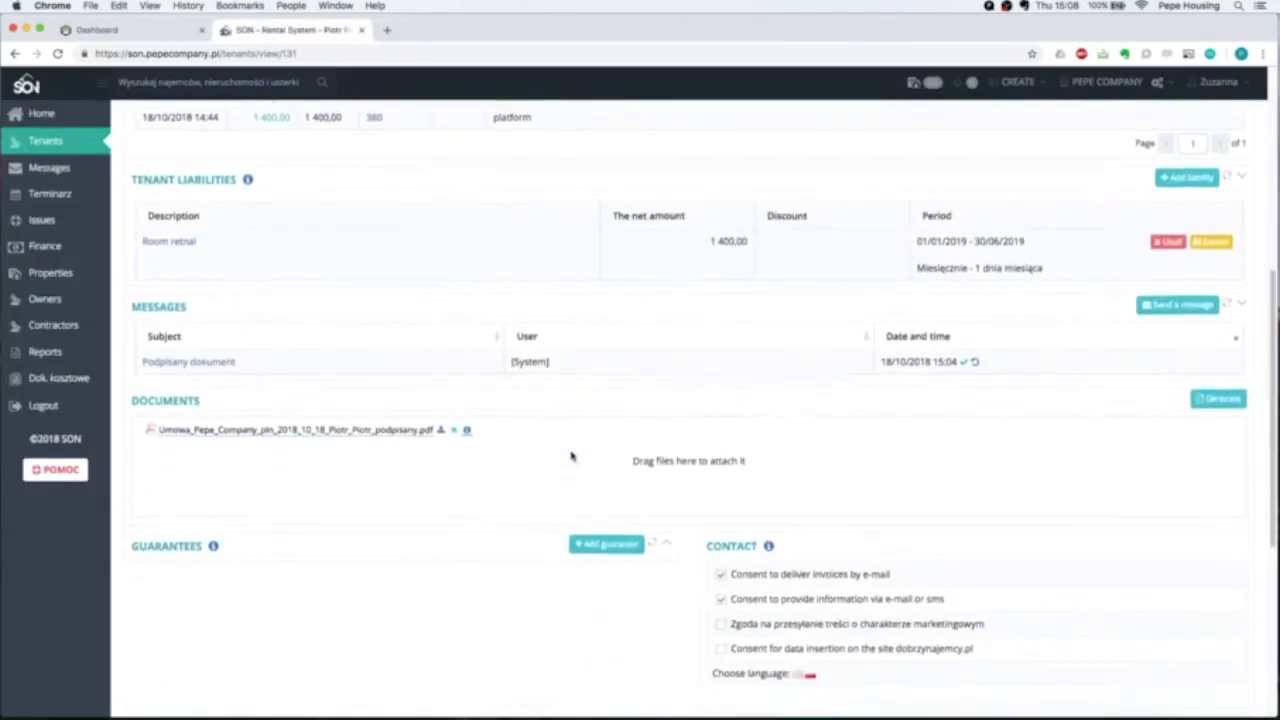
pyautogui.scroll(5, 571, 457)
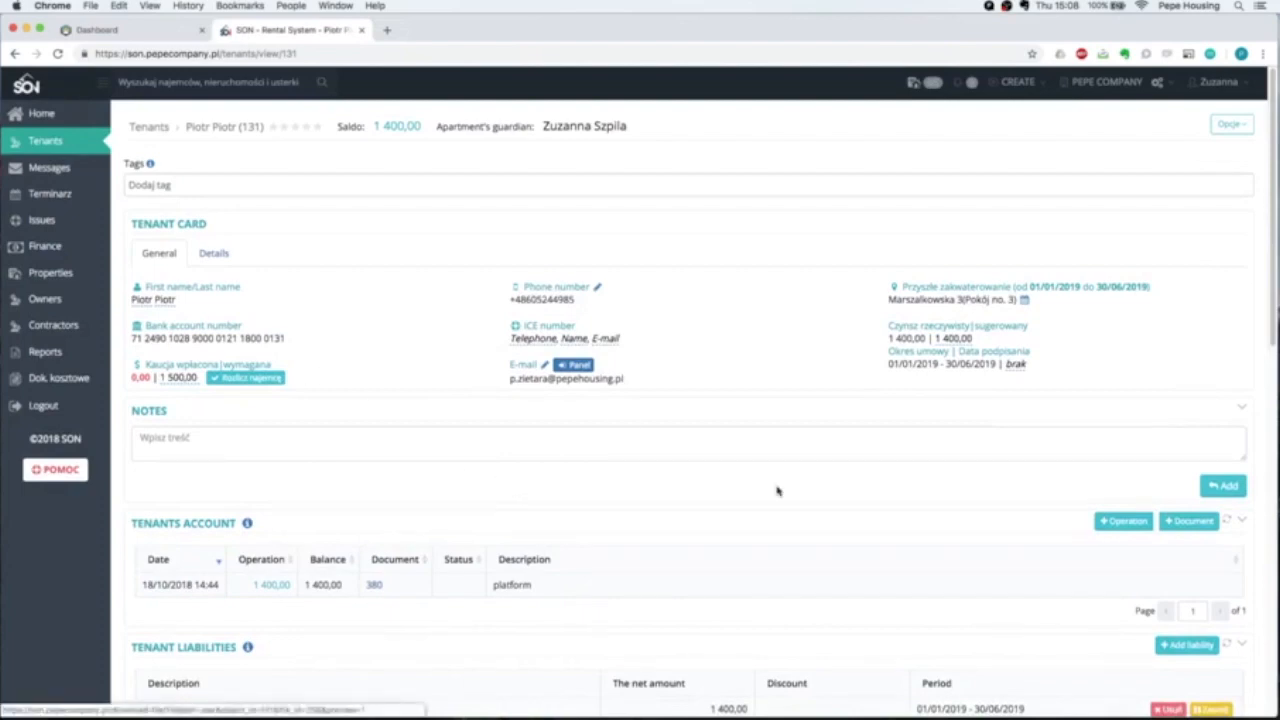
pyautogui.scroll(-1, 778, 491)
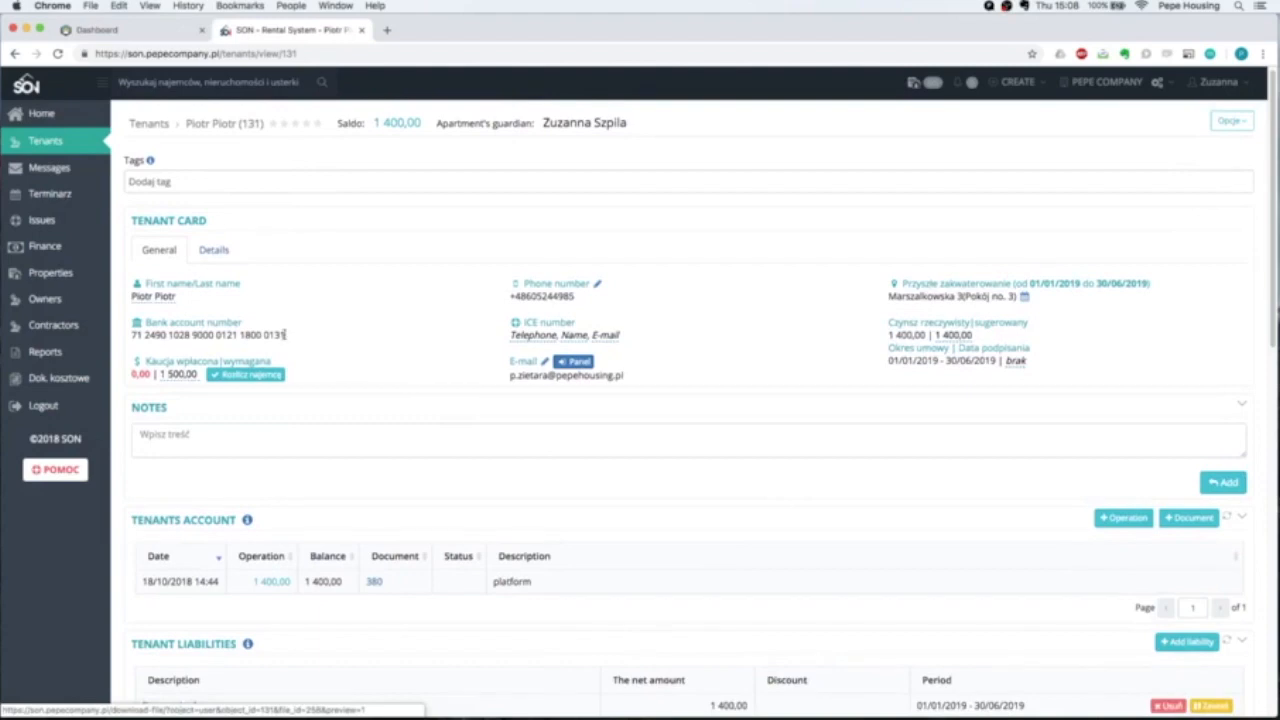
pyautogui.click(40, 114)
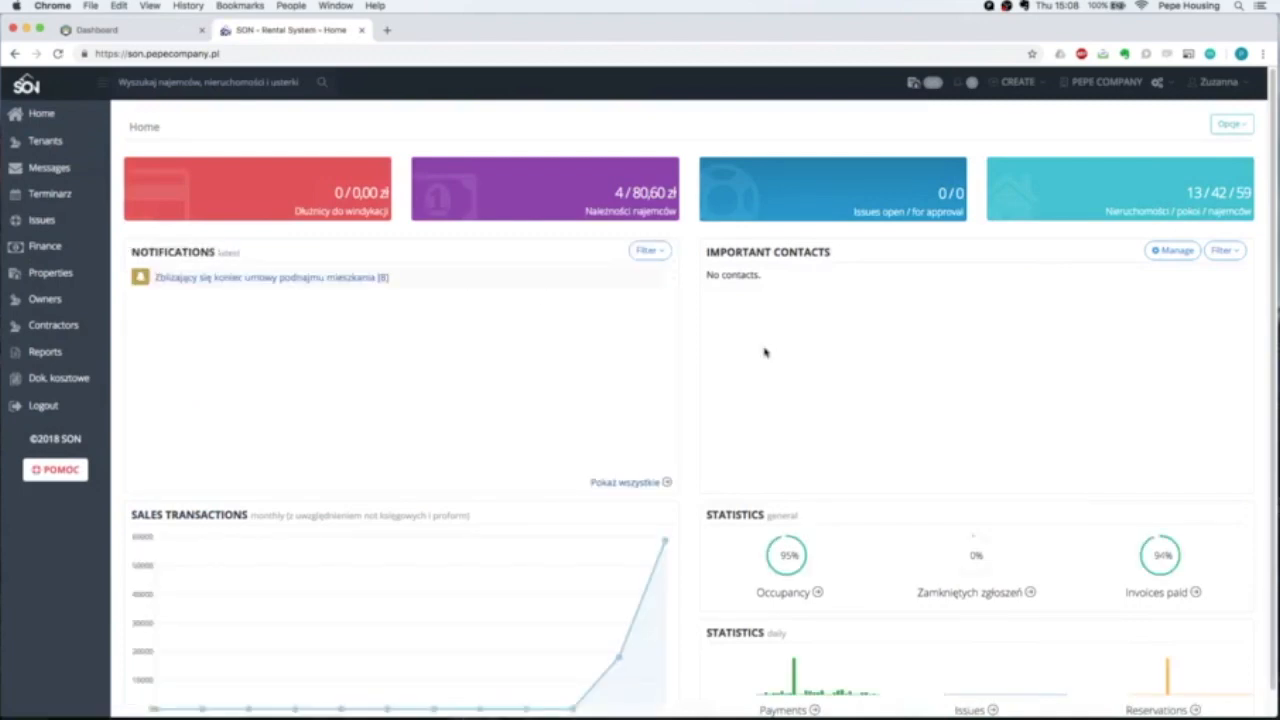
# Open the pepecompany booking site in a new browser tab.
pyautogui.click(388, 32)
pyautogui.write('pepe')
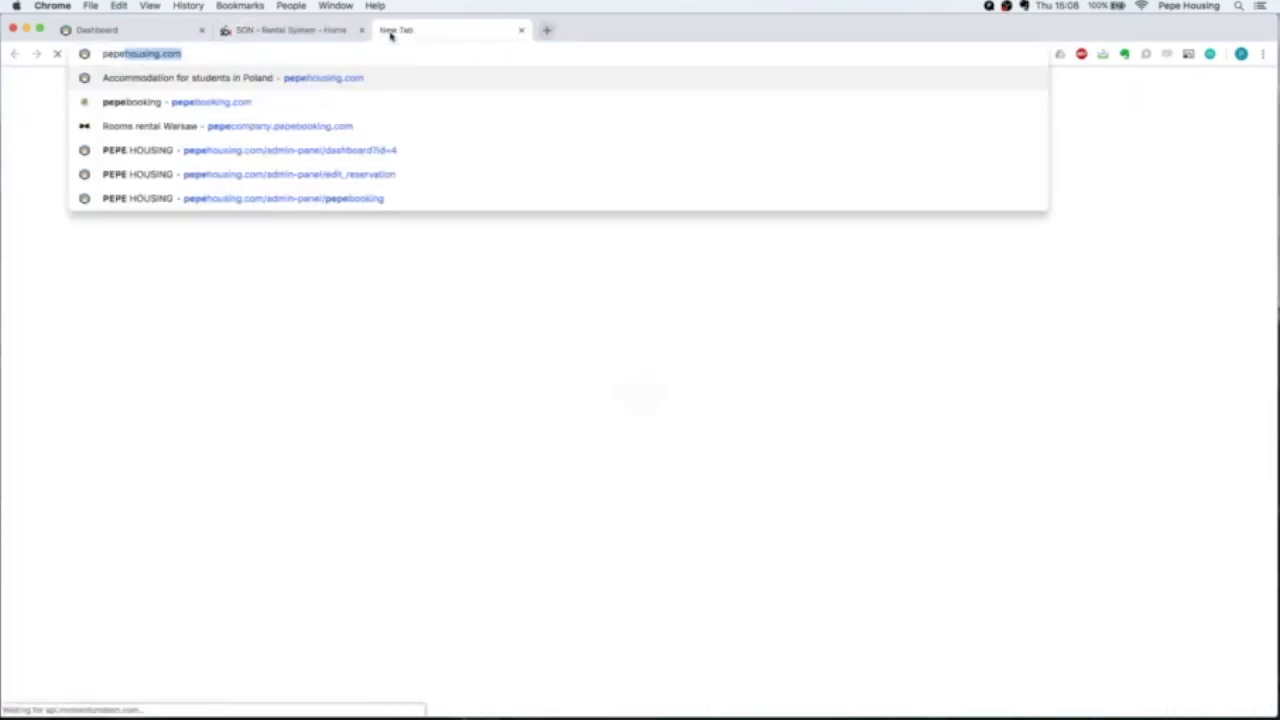
pyautogui.write('com')
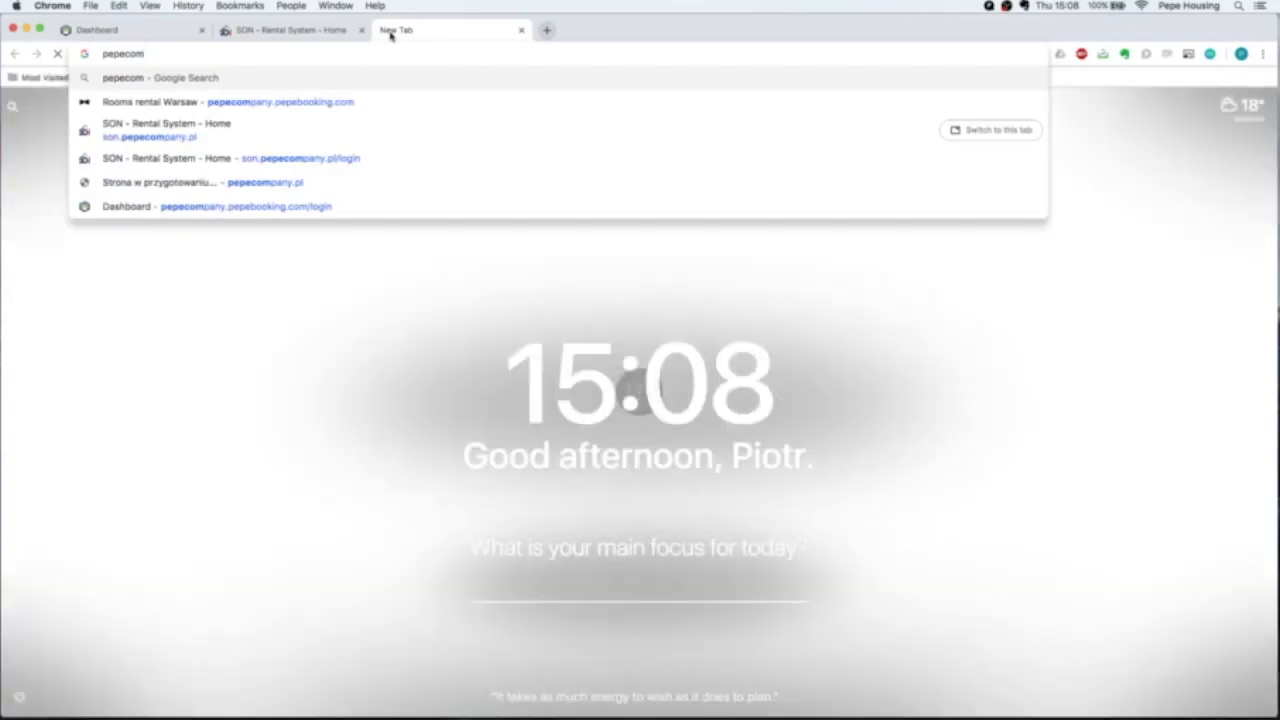
pyautogui.write('pany')
pyautogui.press('Return')
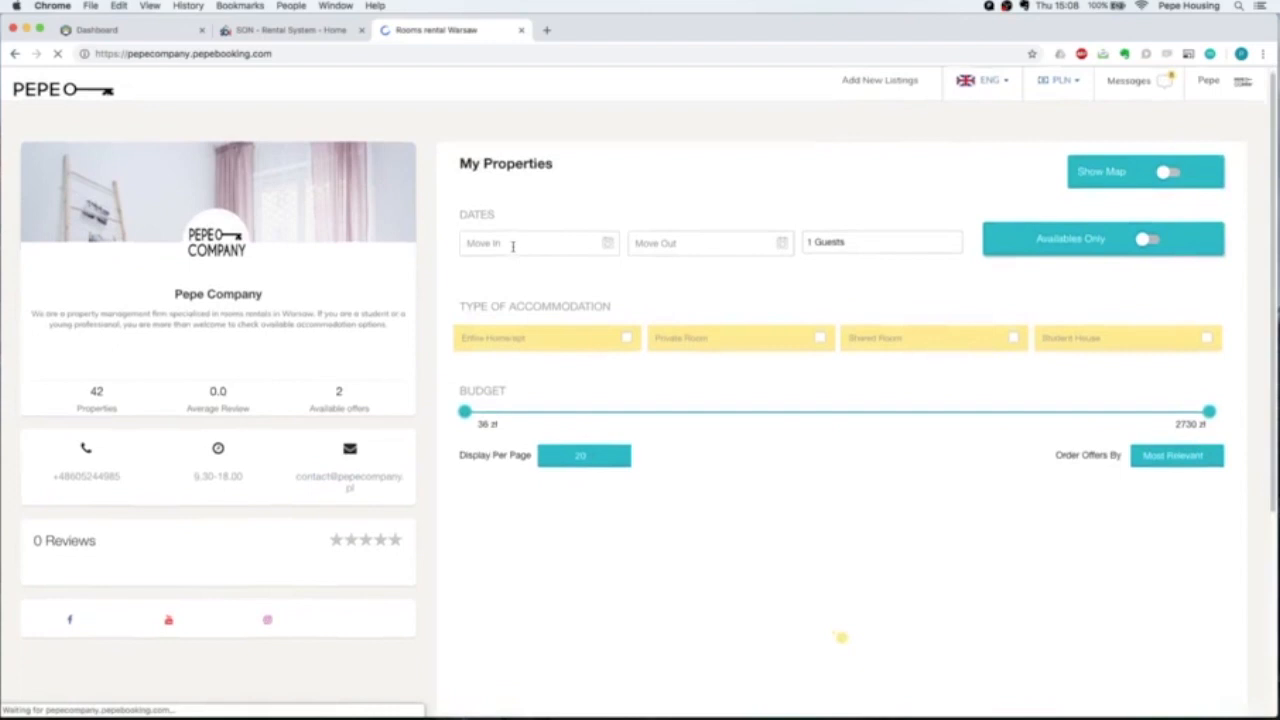
pyautogui.scroll(-5, 514, 246)
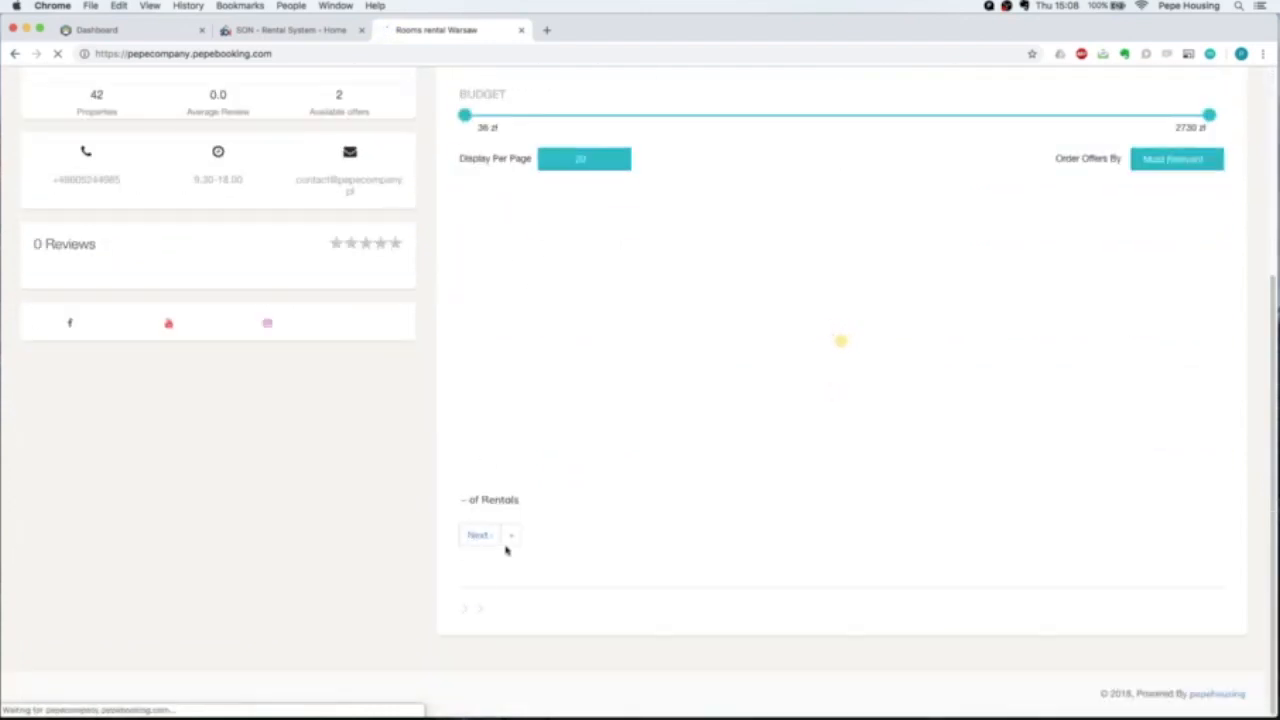
pyautogui.scroll(4, 346, 424)
pyautogui.scroll(1, 222, 280)
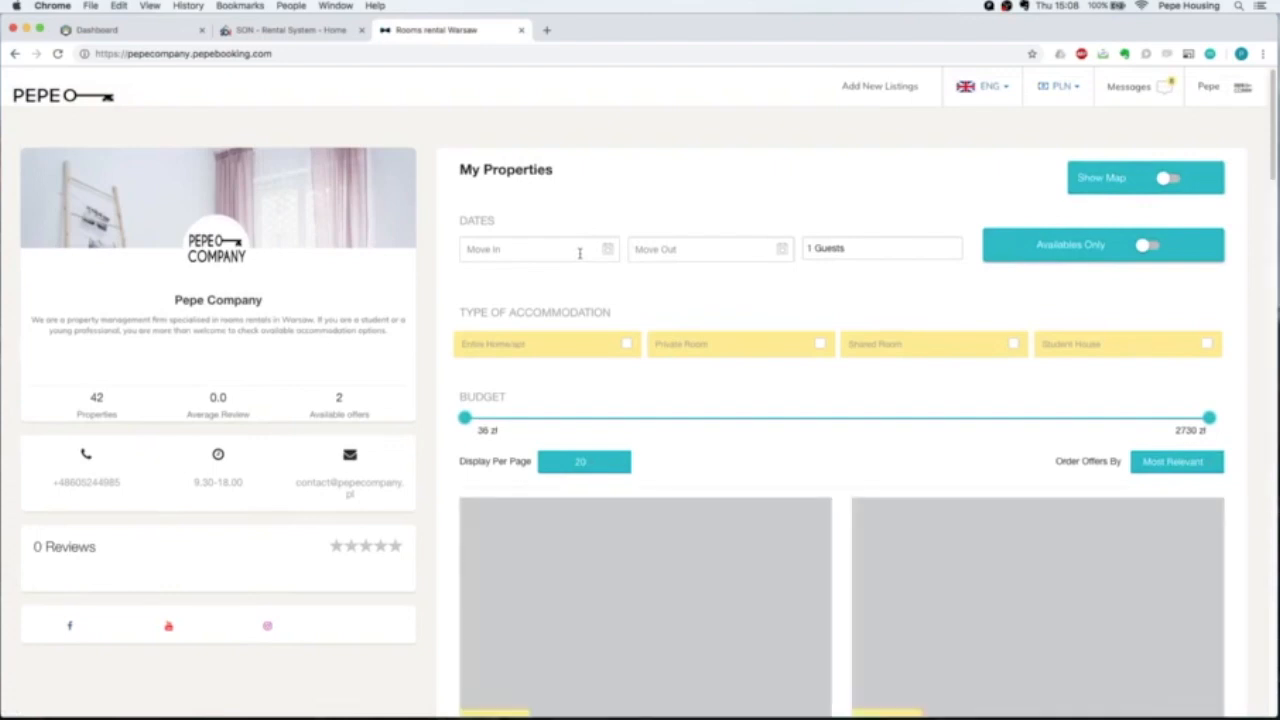
# Search for rooms with Move In 01-01-2019 and Move Out 30-06-2019.
pyautogui.click(579, 251)
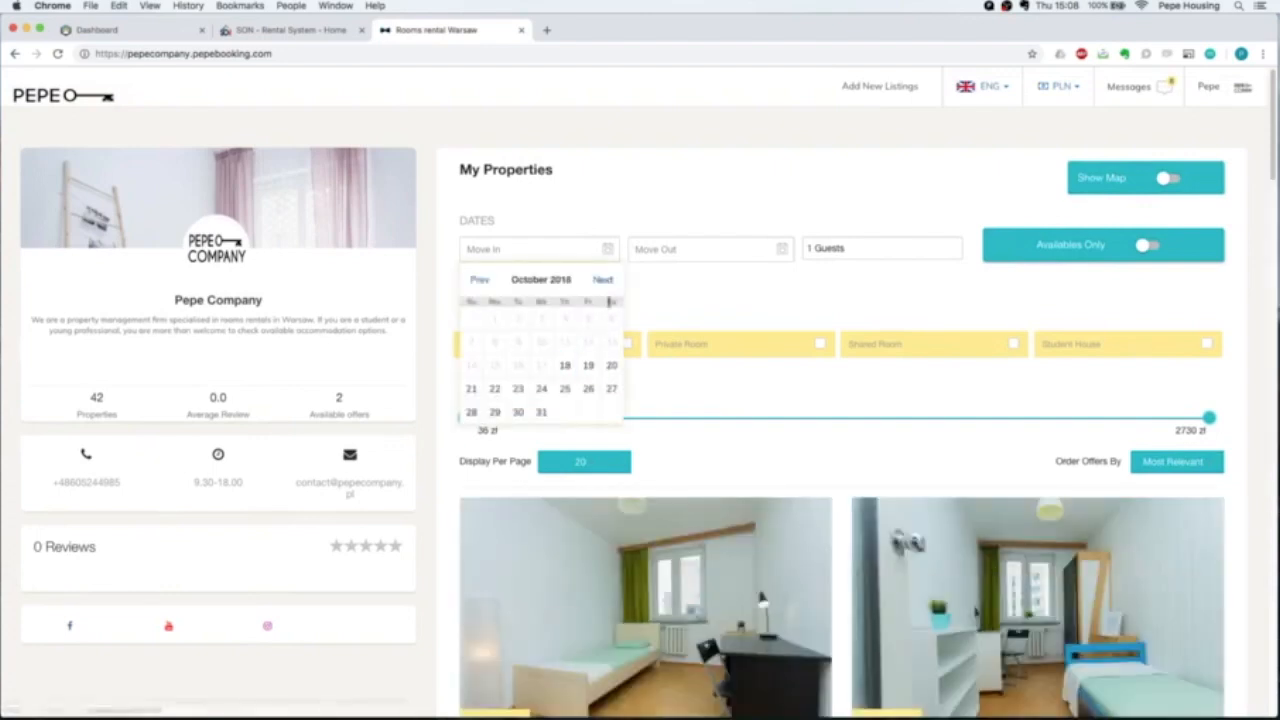
pyautogui.click(603, 280)
pyautogui.click(604, 281)
pyautogui.click(603, 280)
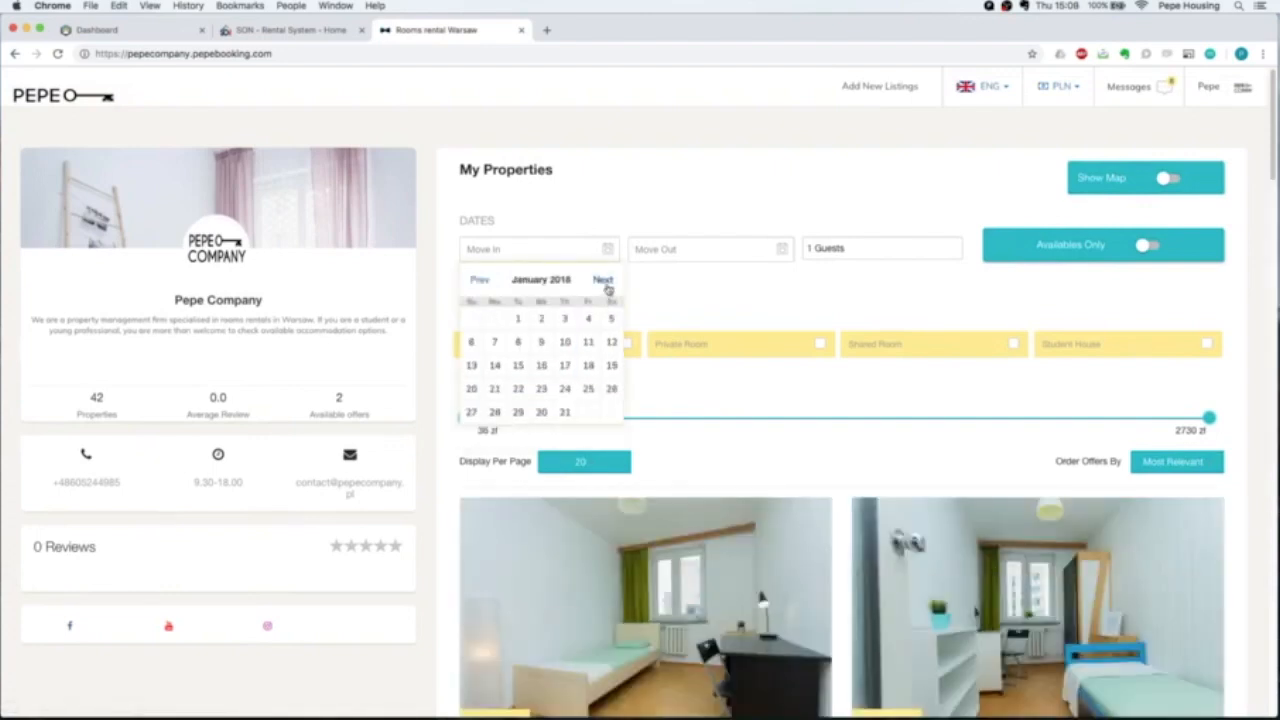
pyautogui.click(518, 318)
pyautogui.click(733, 412)
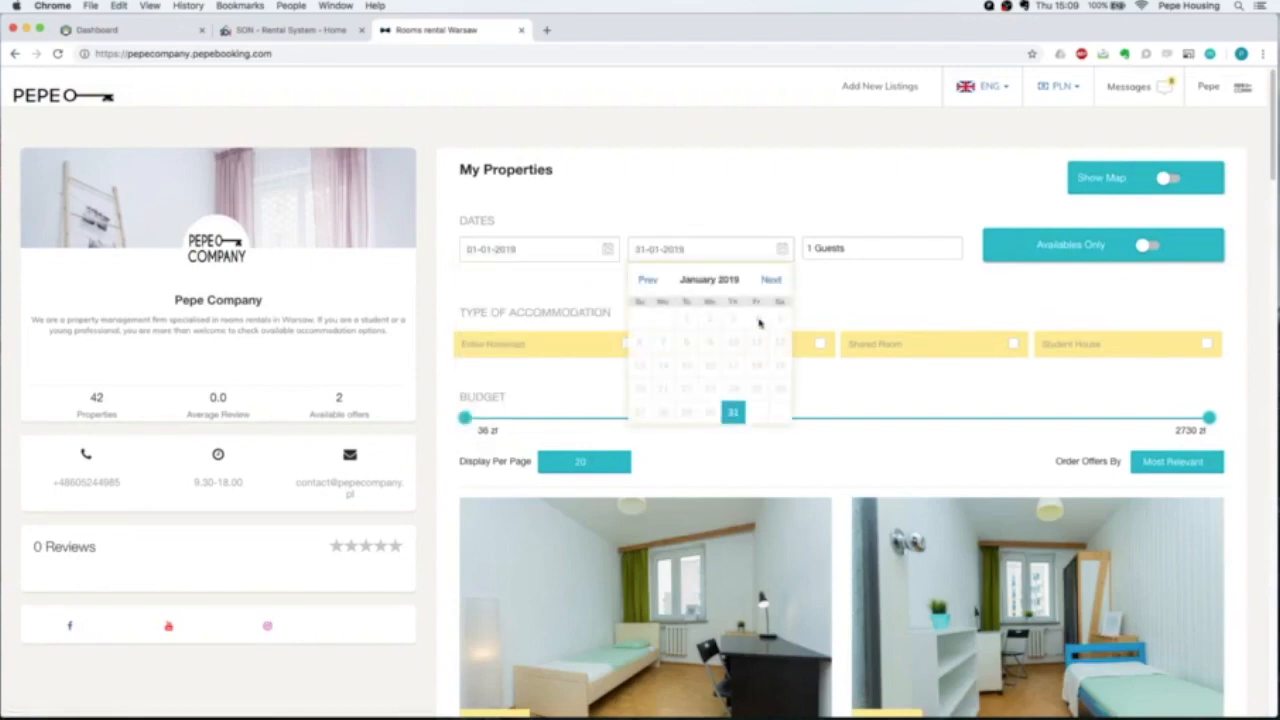
pyautogui.click(771, 280)
pyautogui.click(771, 280)
pyautogui.click(772, 281)
pyautogui.click(773, 282)
pyautogui.click(771, 282)
pyautogui.click(640, 435)
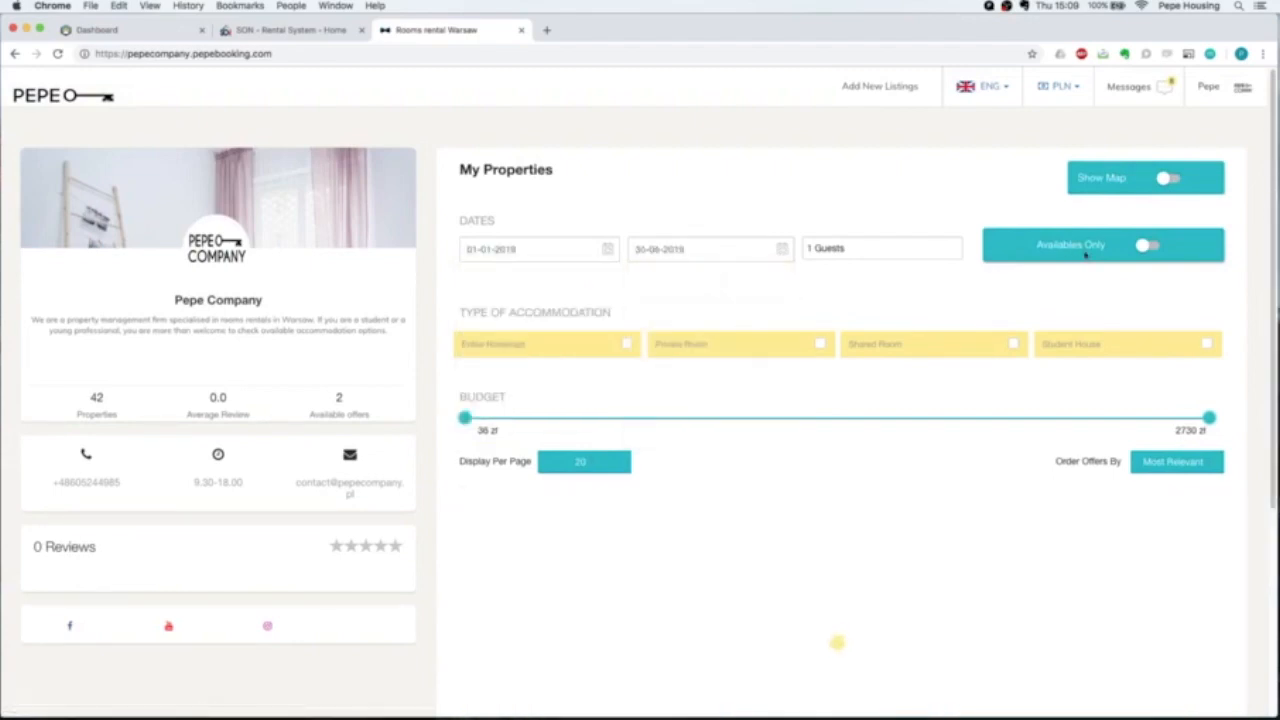
pyautogui.scroll(-3, 1236, 351)
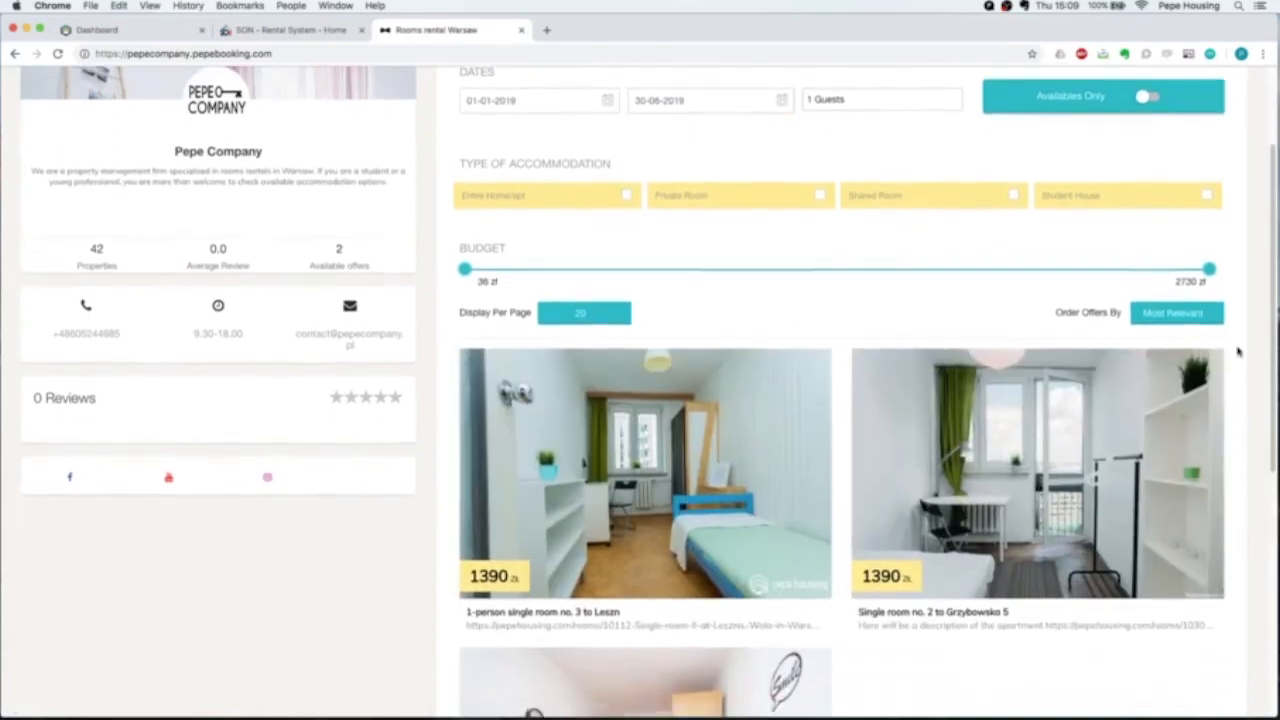
pyautogui.scroll(-5, 1237, 351)
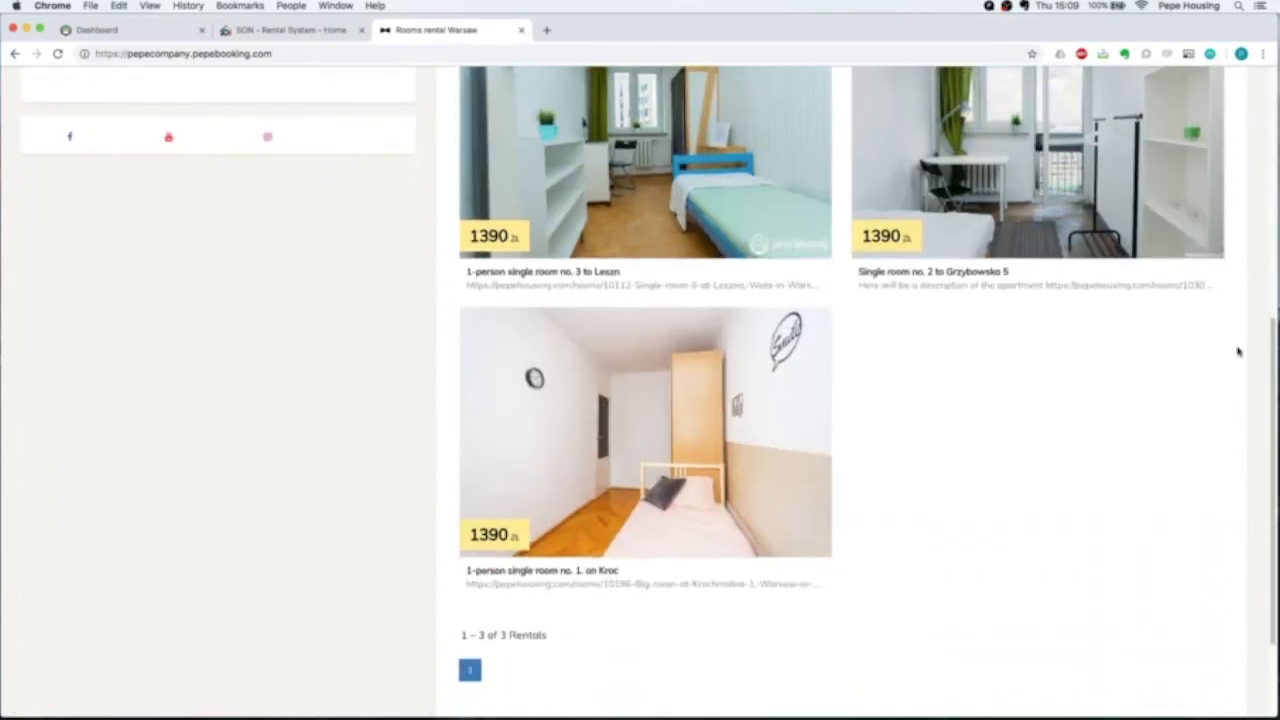
pyautogui.scroll(1, 1237, 351)
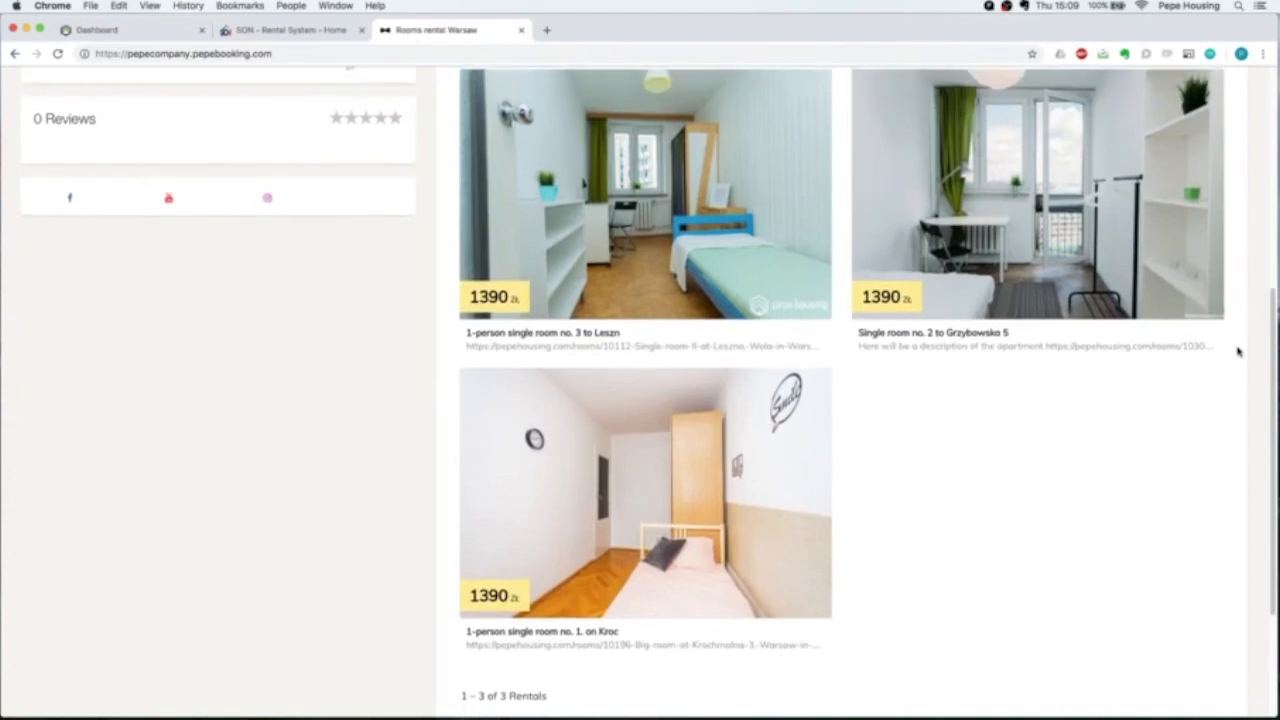
pyautogui.scroll(5, 1237, 351)
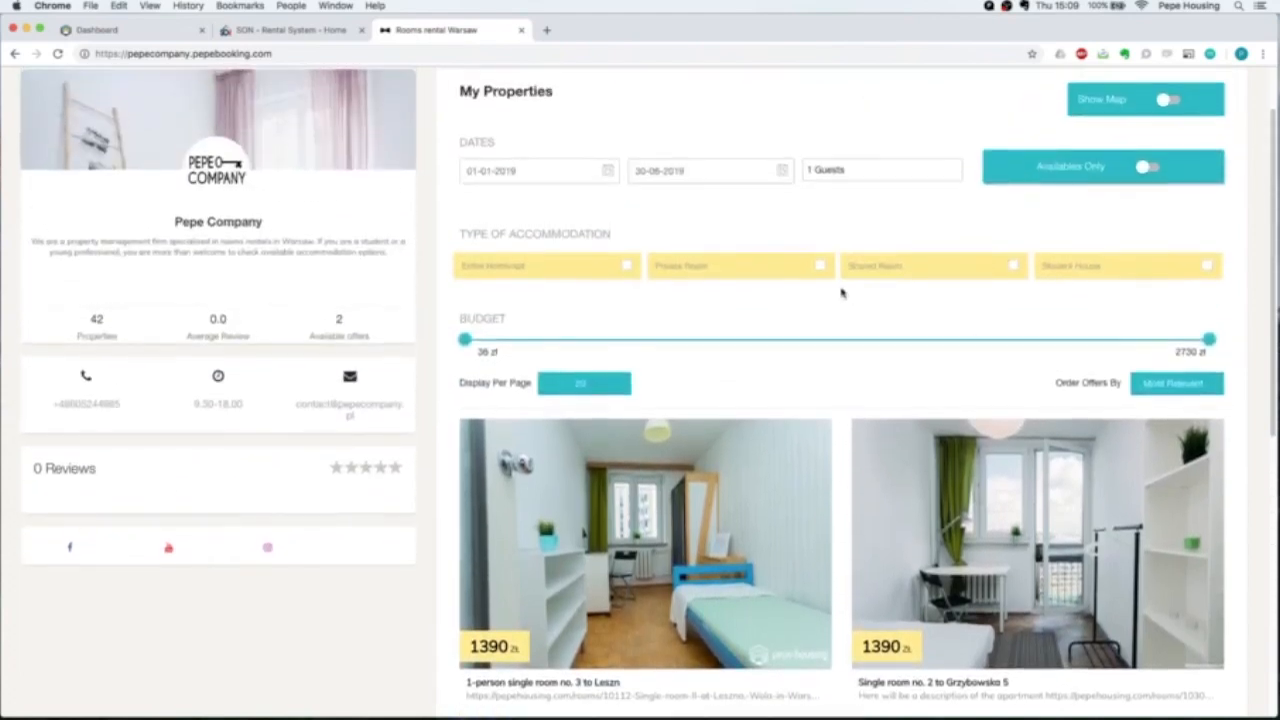
# Change the search dates to Move In 01-07-2019 and Move Out 30-11-2019.
pyautogui.click(579, 175)
pyautogui.click(606, 203)
pyautogui.click(608, 204)
pyautogui.click(606, 203)
pyautogui.click(606, 203)
pyautogui.click(606, 203)
pyautogui.click(606, 203)
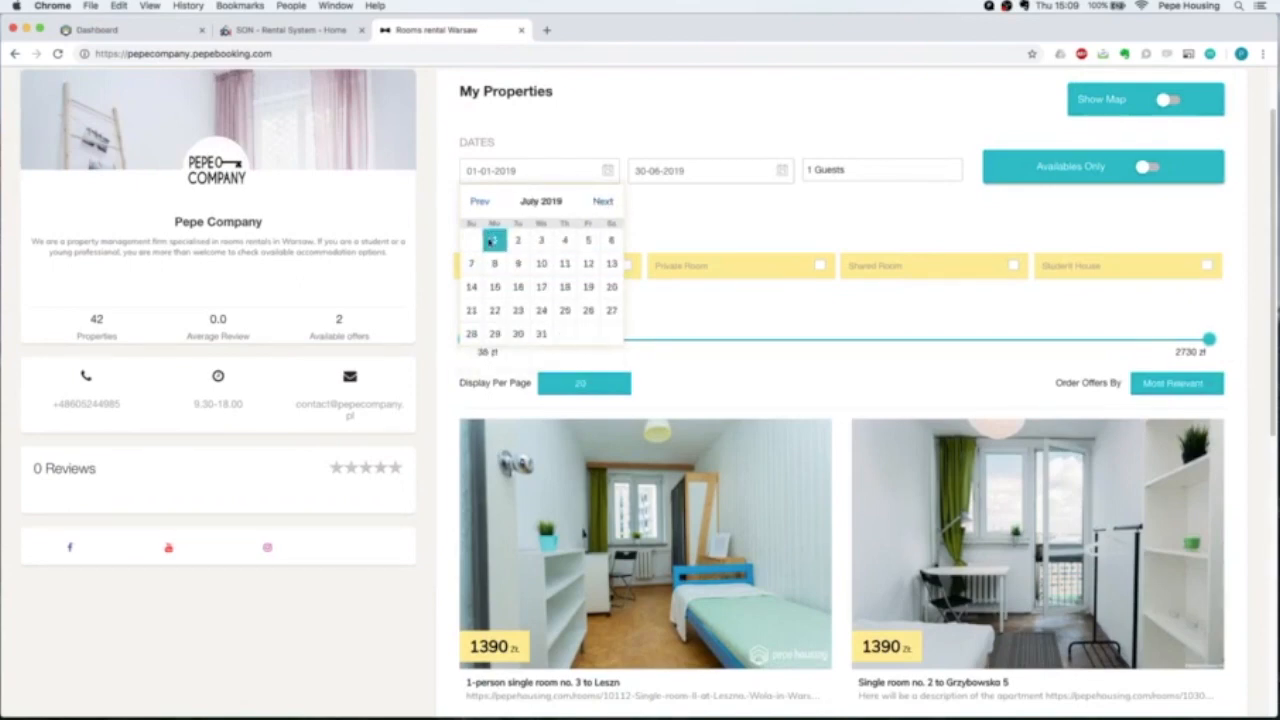
pyautogui.click(492, 241)
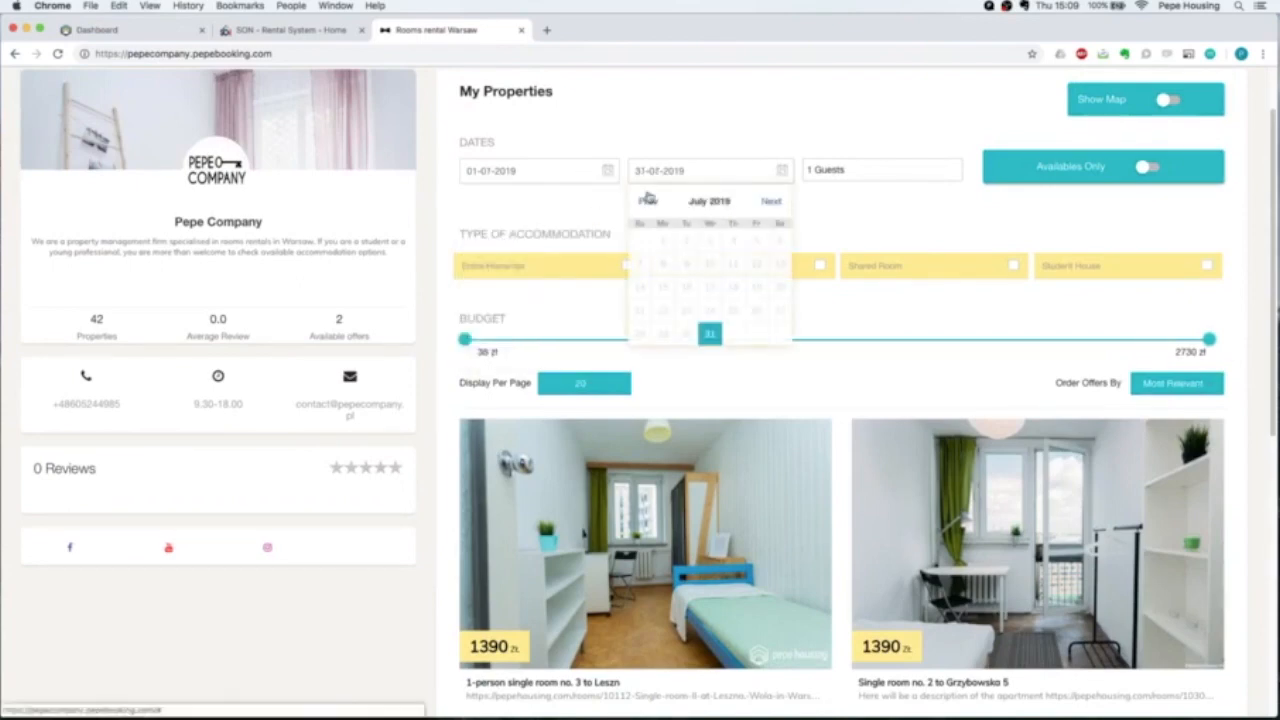
pyautogui.click(773, 206)
pyautogui.click(773, 206)
pyautogui.click(773, 206)
pyautogui.click(773, 206)
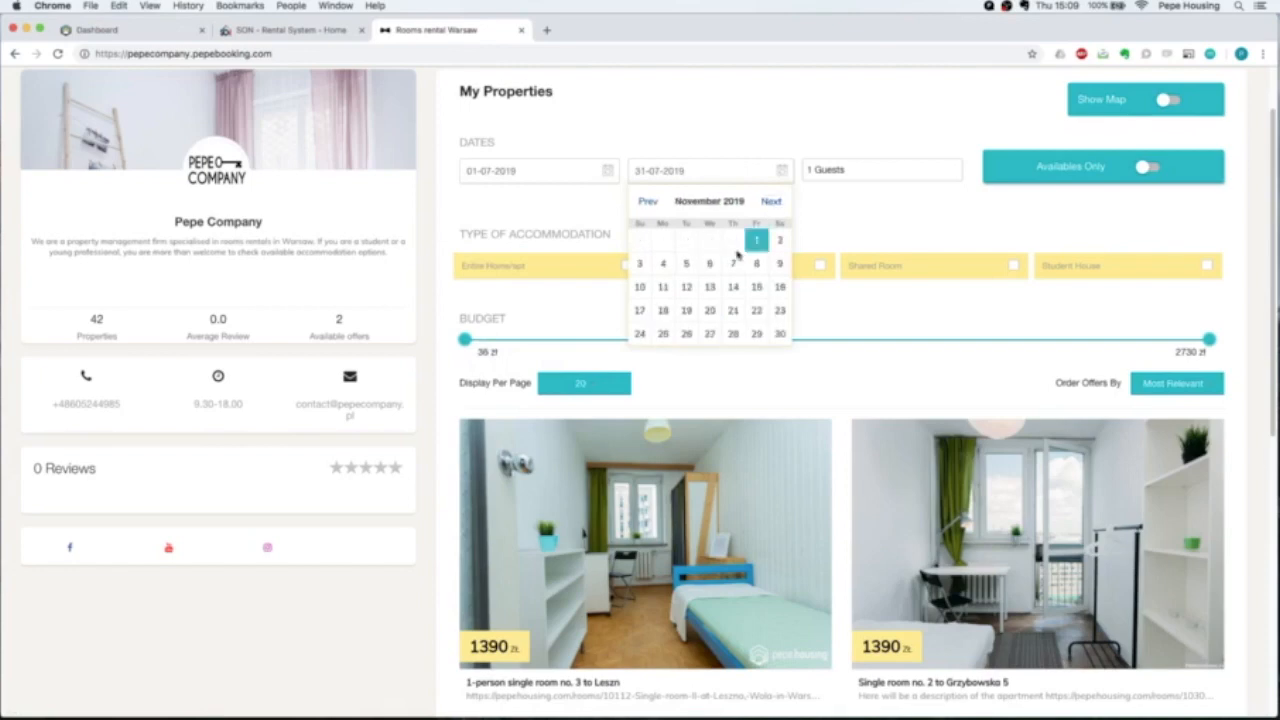
pyautogui.click(779, 333)
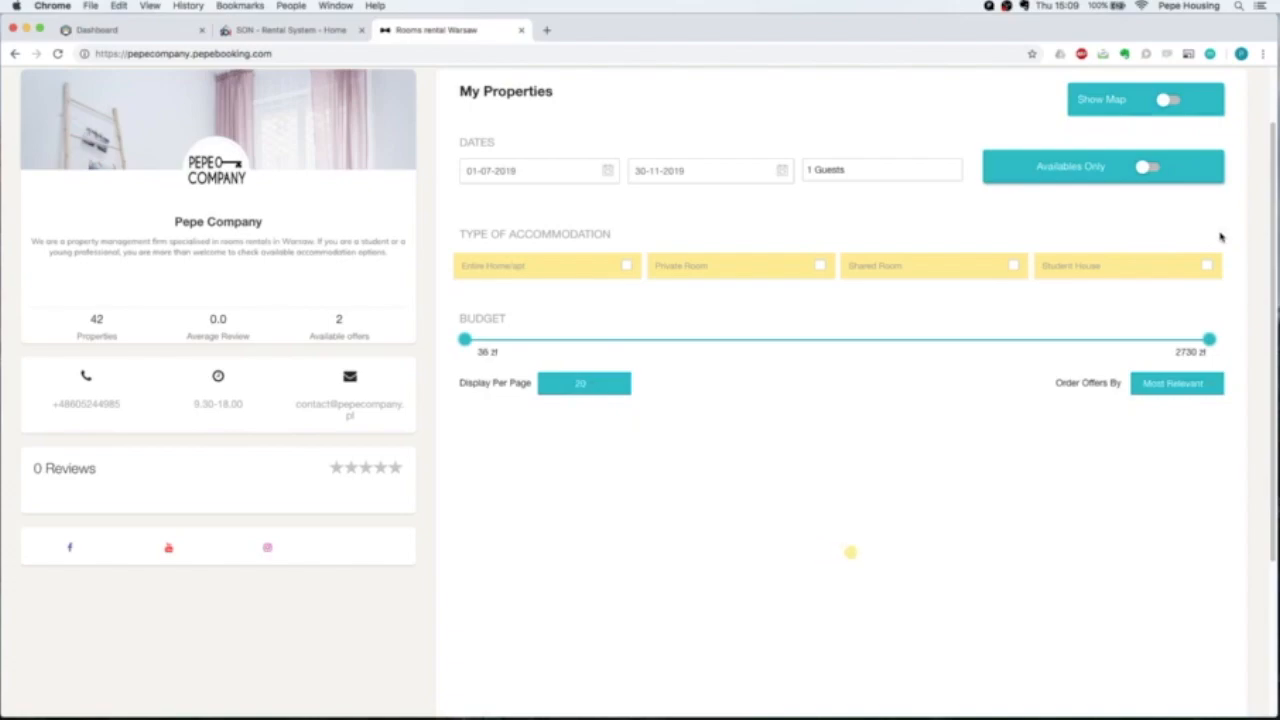
# Go to results page 2 and open the Single room no. 3 listing.
pyautogui.scroll(-5, 1220, 237)
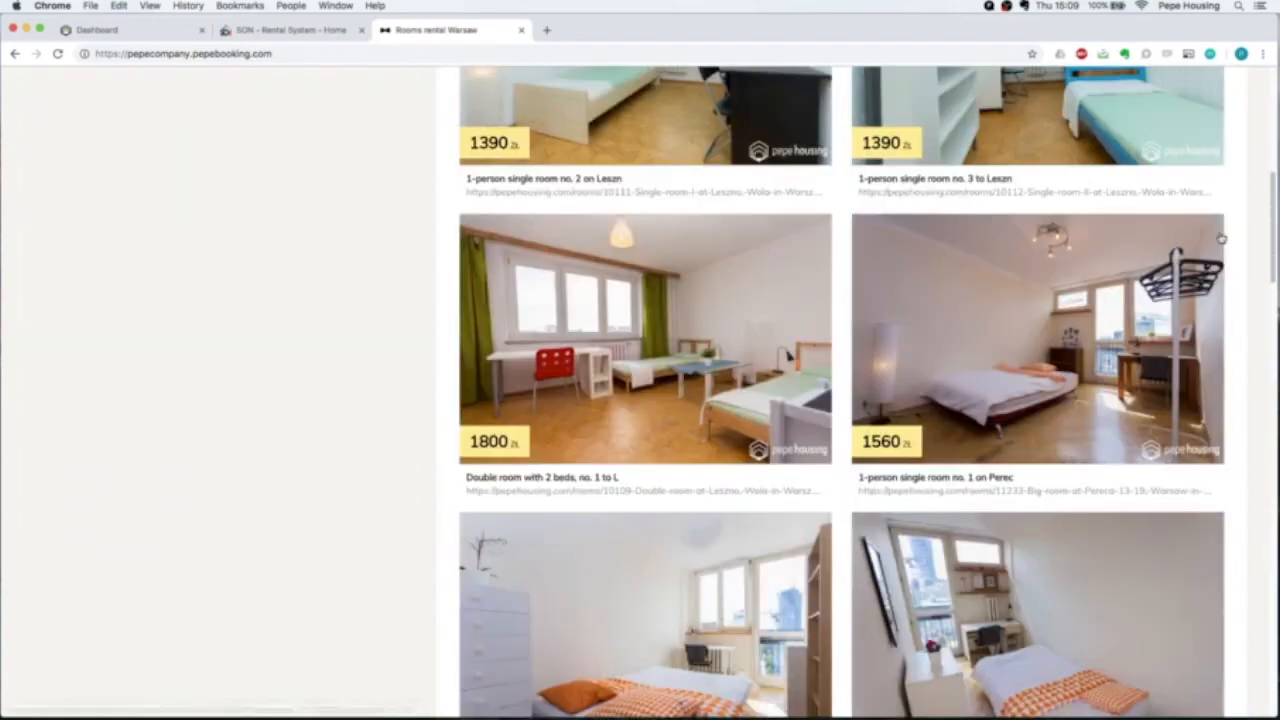
pyautogui.scroll(2, 1220, 237)
pyautogui.scroll(-10, 1220, 237)
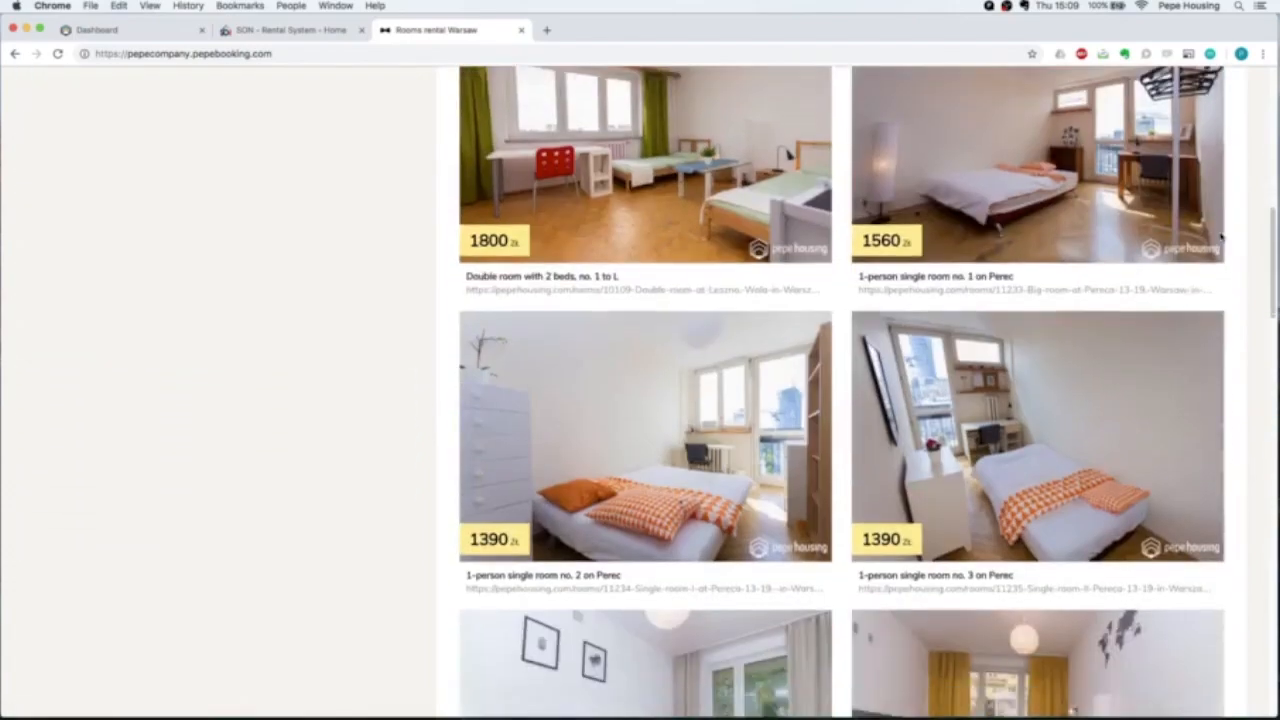
pyautogui.scroll(-10, 1220, 237)
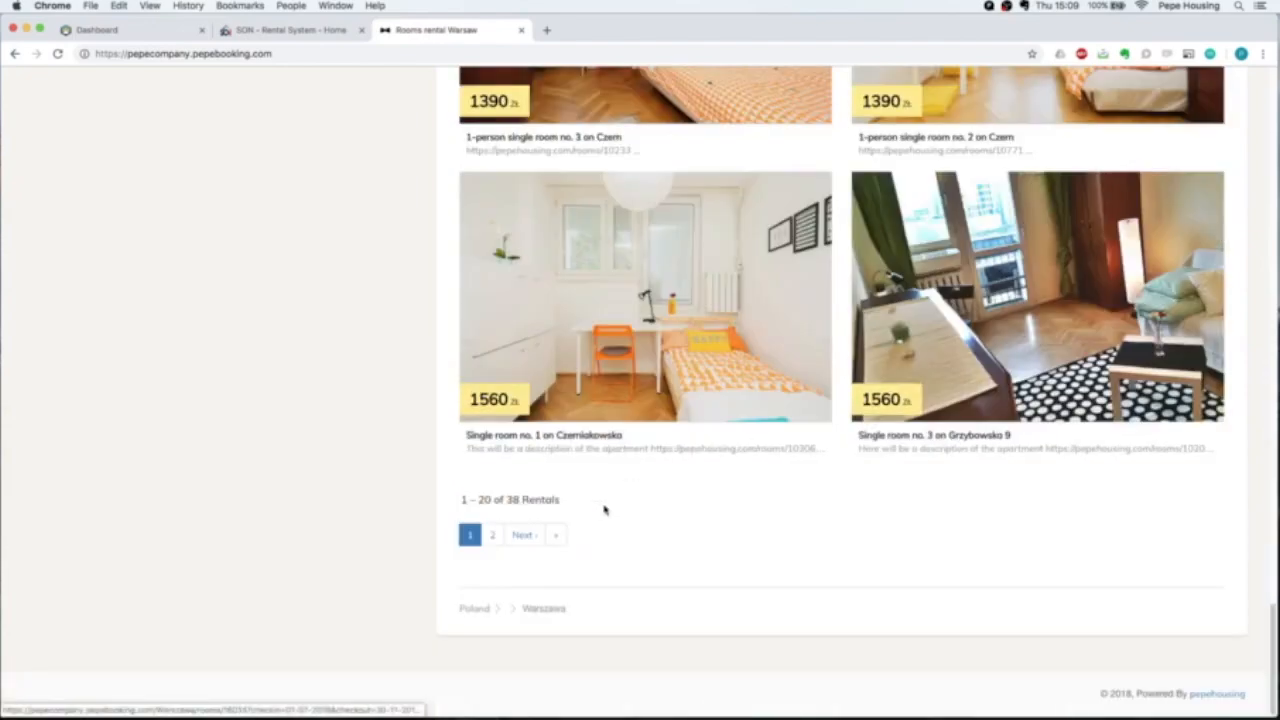
pyautogui.click(493, 534)
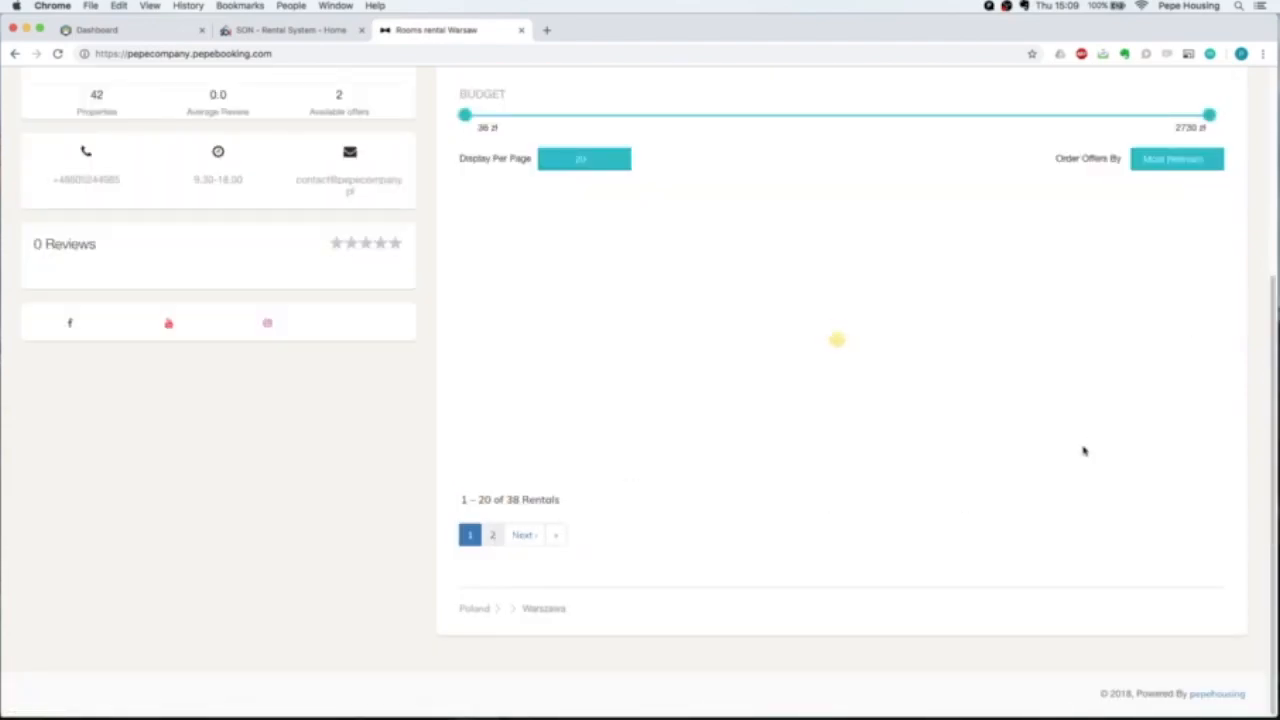
pyautogui.scroll(-20, 1084, 451)
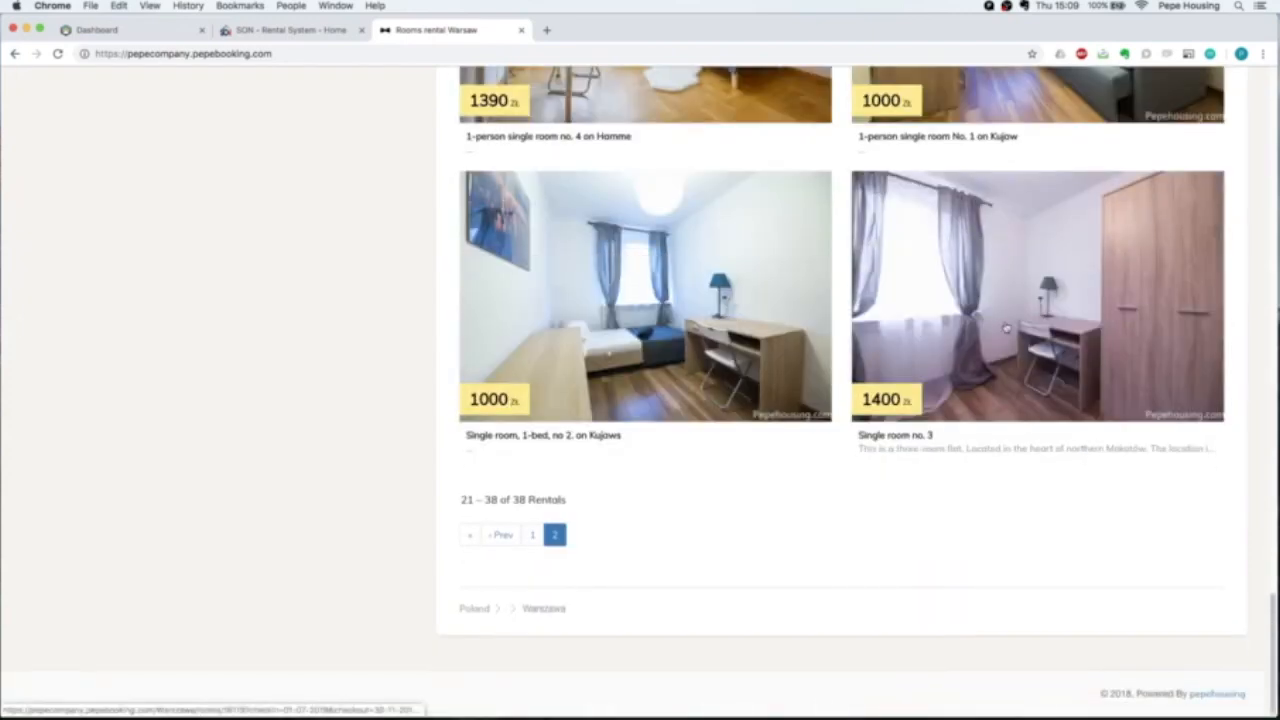
pyautogui.click(1006, 327)
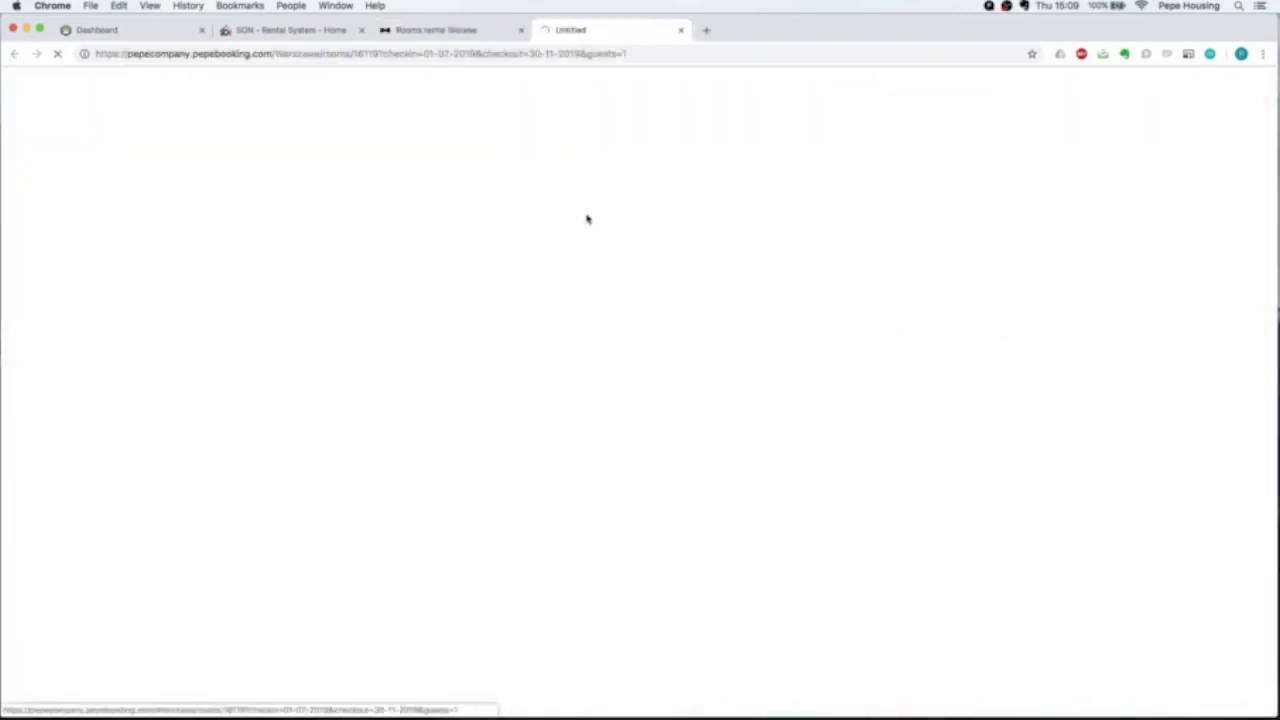